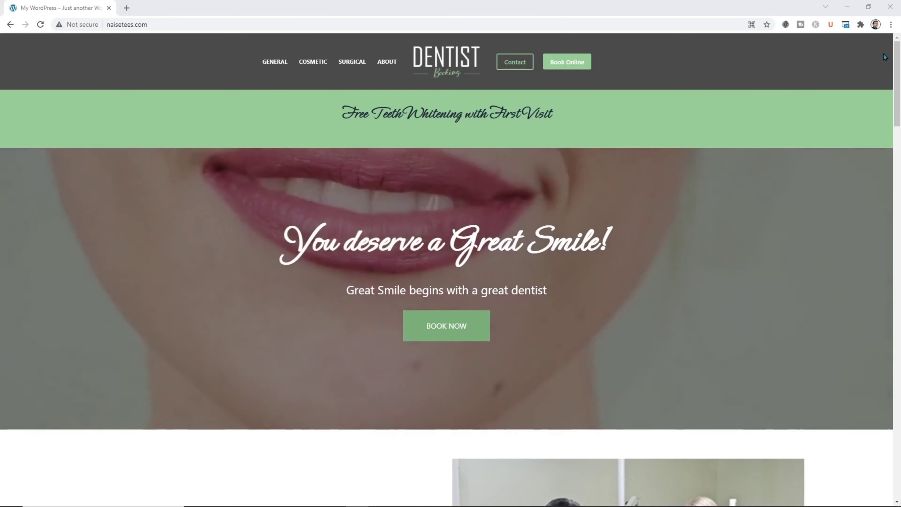
Arrange the WordPress Dashboard beside the live front page showing the 'Hello world!' post.
scroll(892, 123, down, 6)
drag(893, 123, 890, 61)
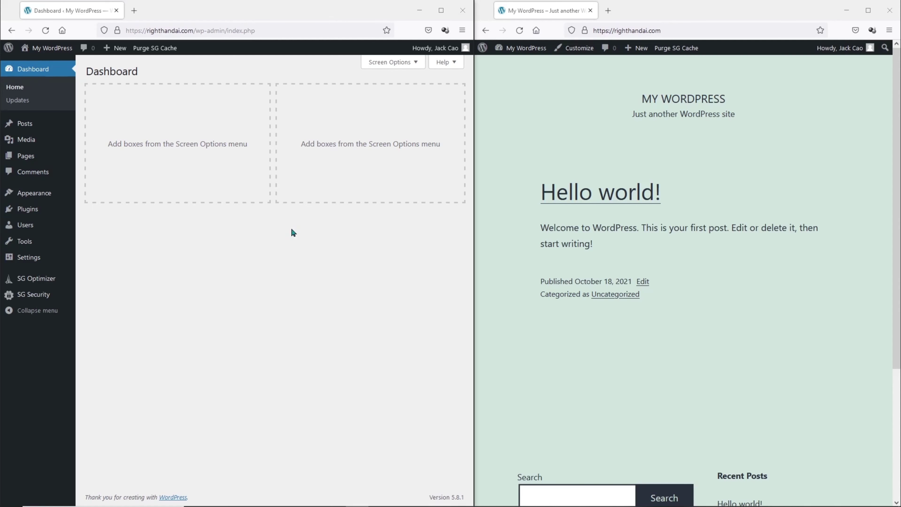
Search the theme directory for 'blocksy', then install and activate the Blocksy theme.
mouse_move(35, 193)
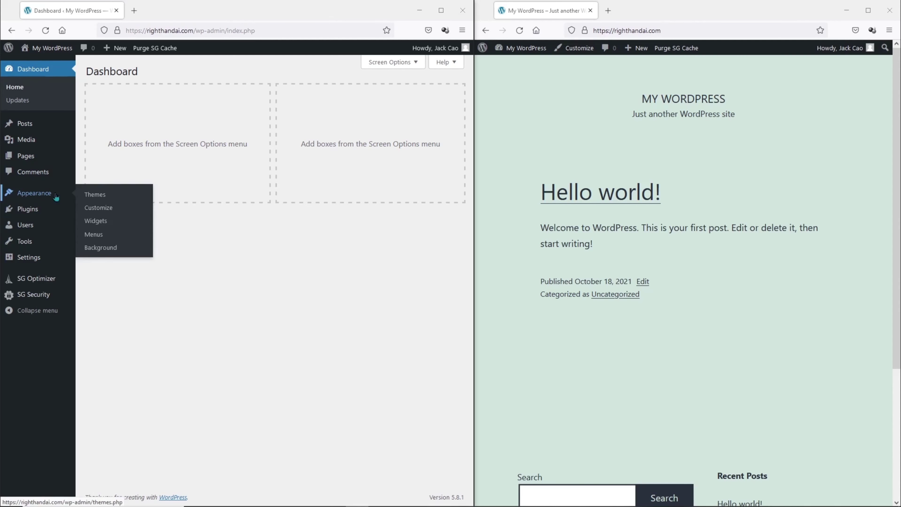
click(90, 196)
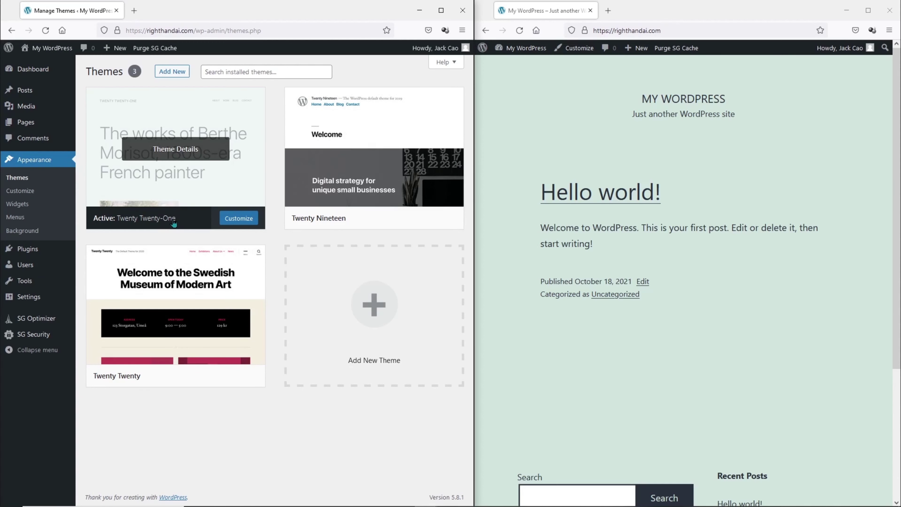
click(173, 72)
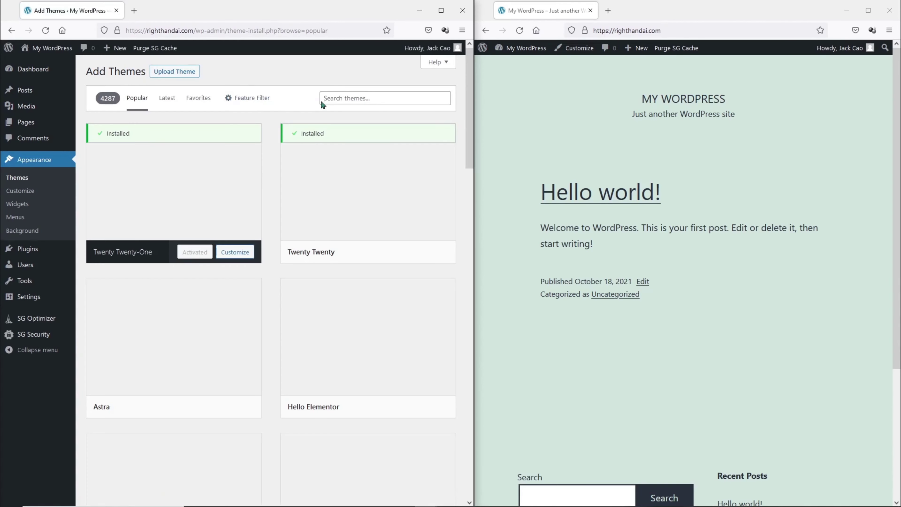
click(338, 102)
text(bloc)
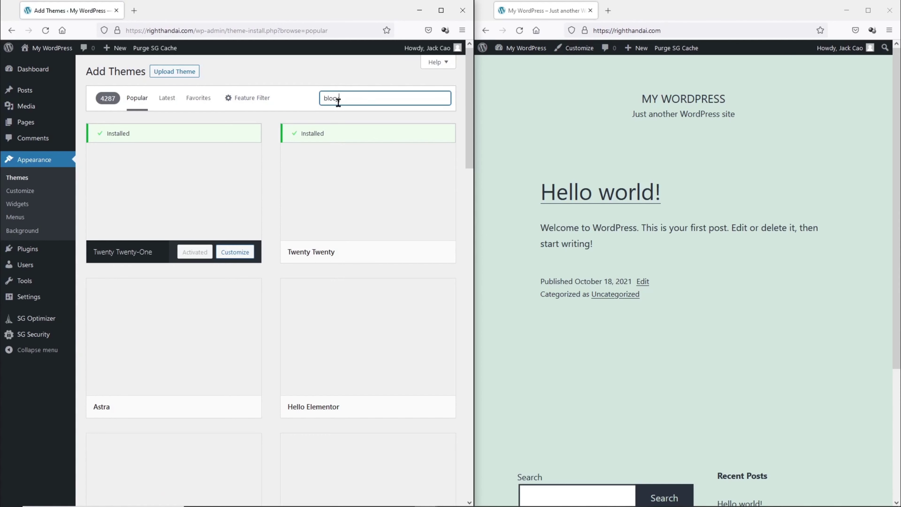
text(ksy)
mouse_move(213, 233)
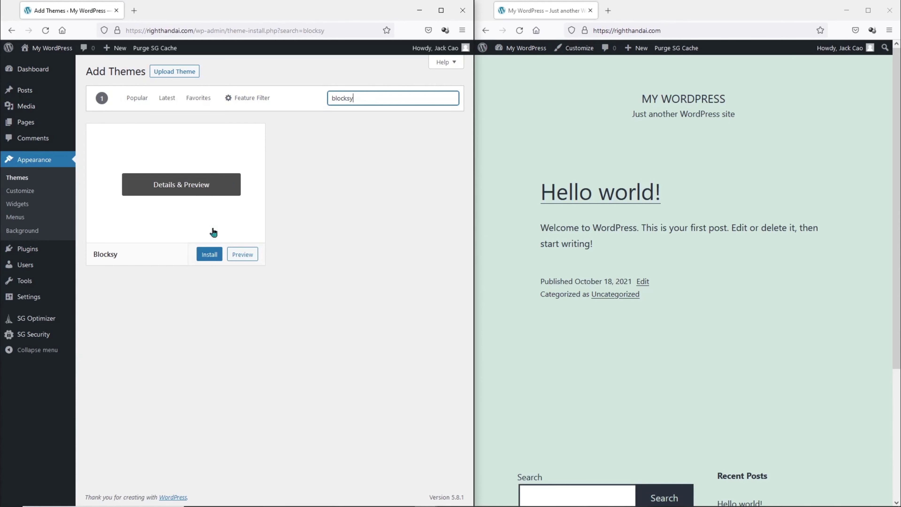
click(209, 257)
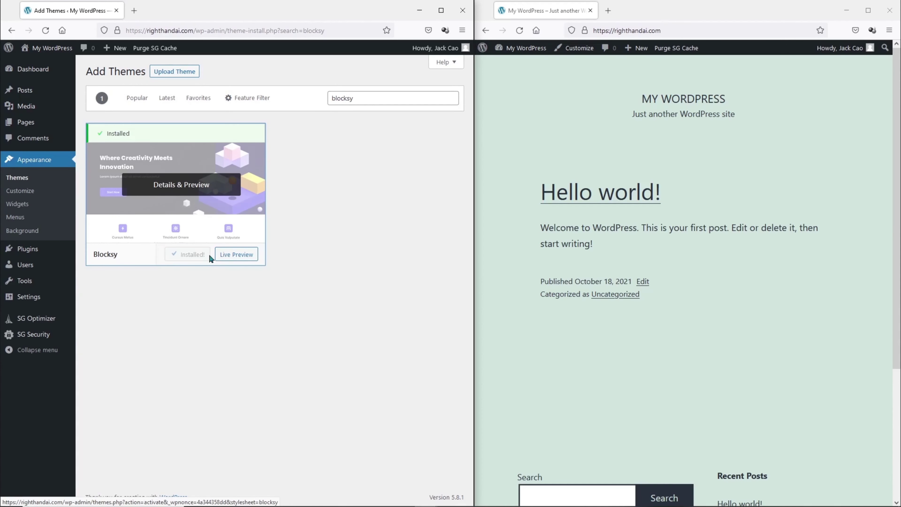
click(199, 257)
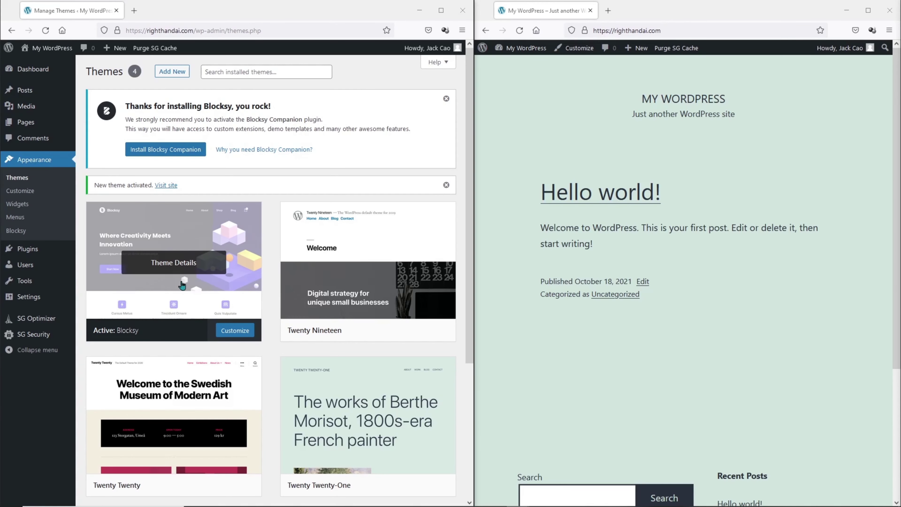
key(alt+Tab)
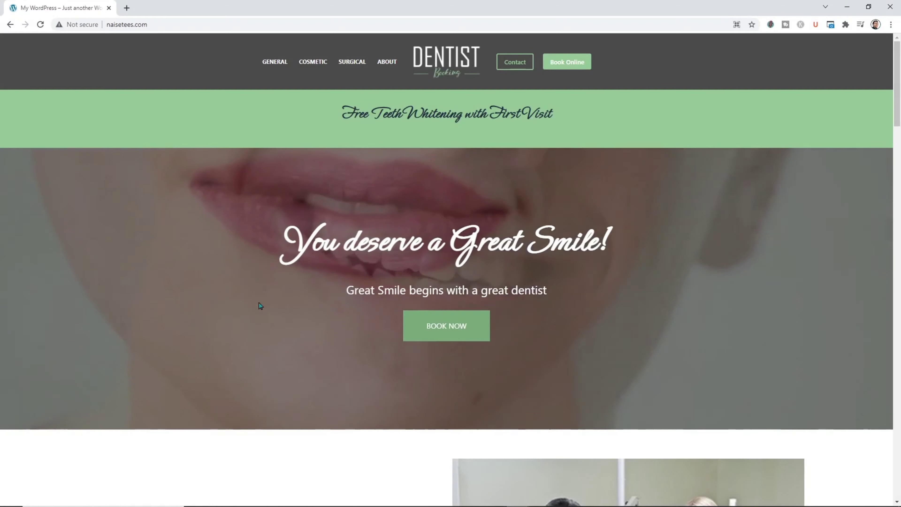
click(438, 334)
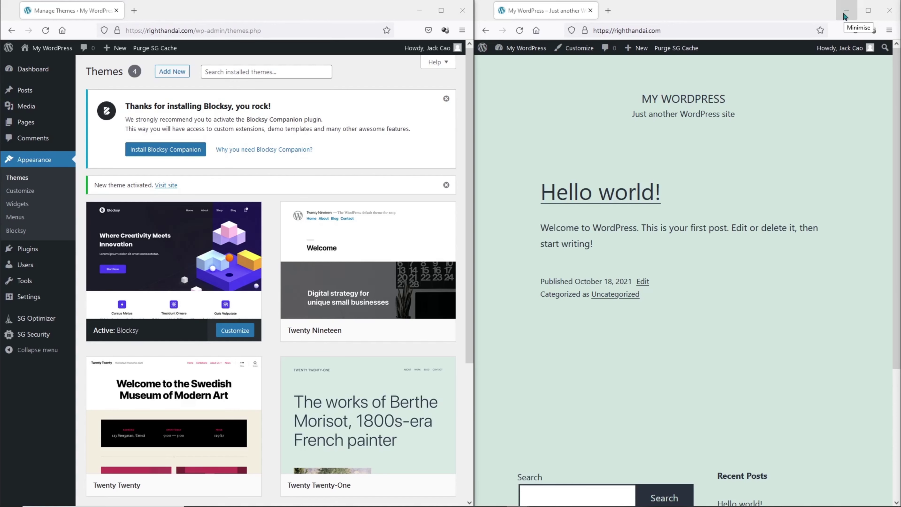
Delete Twenty Nineteen, Twenty Twenty and Twenty Twenty-One one by one from their Theme Details, confirming each.
mouse_move(390, 273)
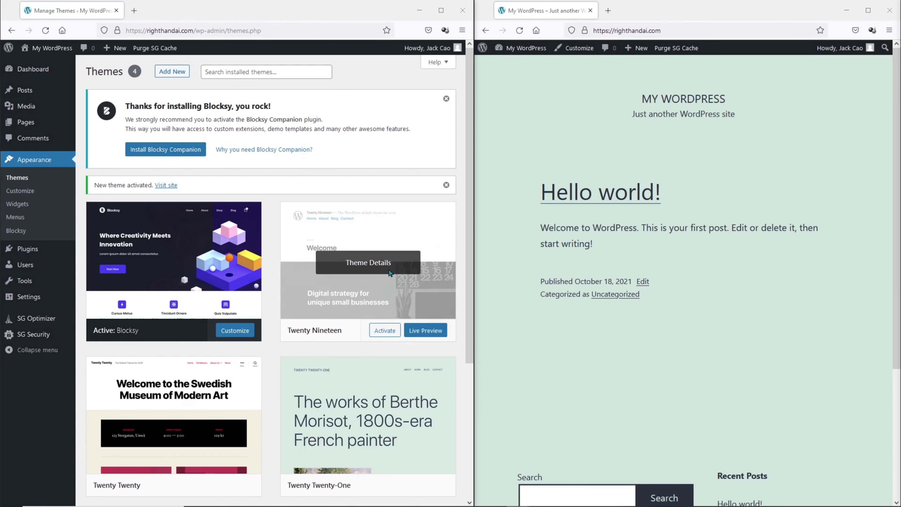
click(371, 265)
click(439, 481)
click(279, 297)
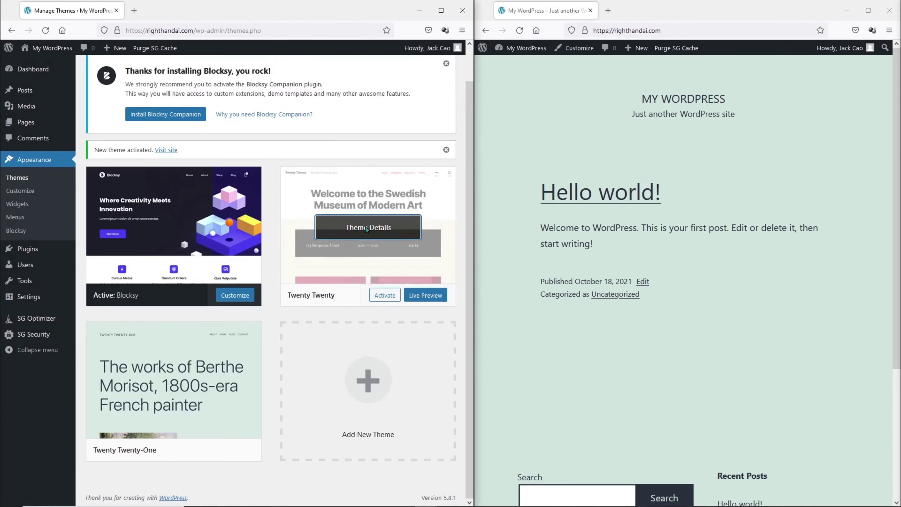
click(336, 259)
click(439, 481)
click(333, 304)
click(339, 250)
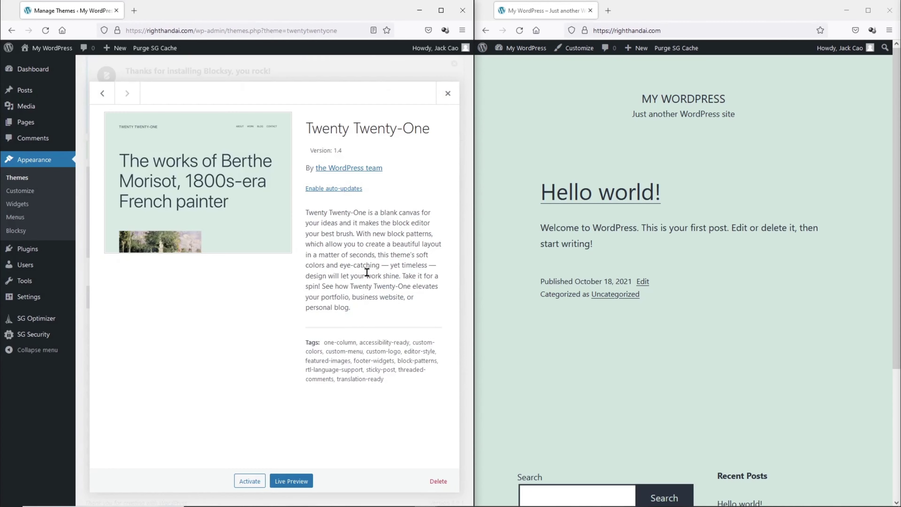
click(431, 483)
click(279, 305)
scroll(283, 308, down, 3)
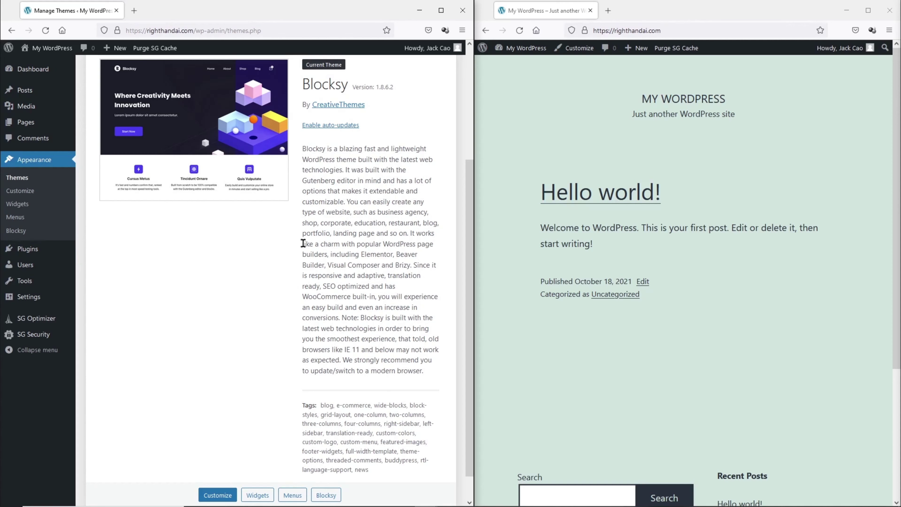
Drop blocksy-companion-pro-latest.zip onto the Upload Plugin box under Plugins > Add New.
mouse_move(34, 250)
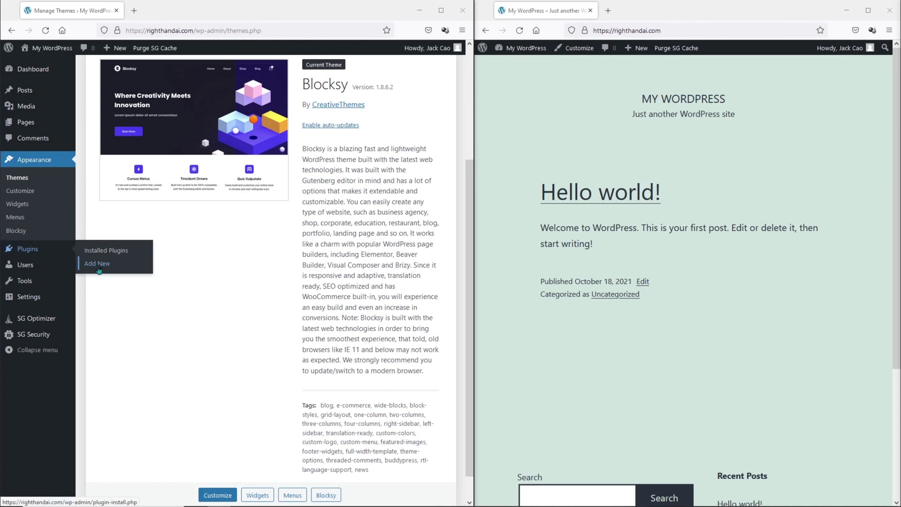
click(98, 265)
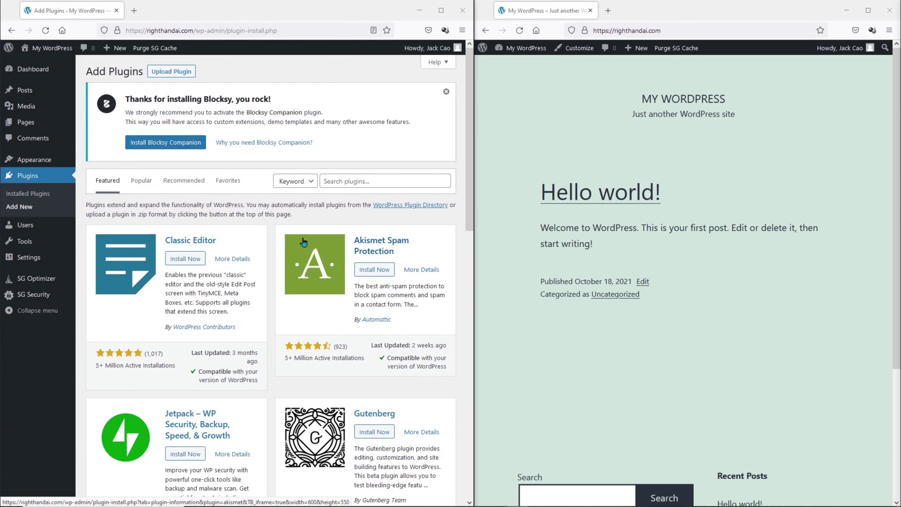
click(180, 75)
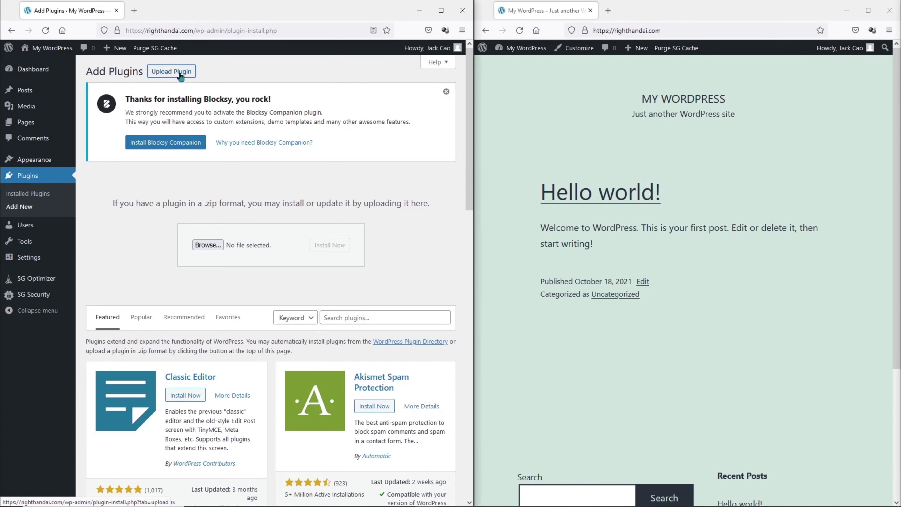
drag(582, 276, 246, 248)
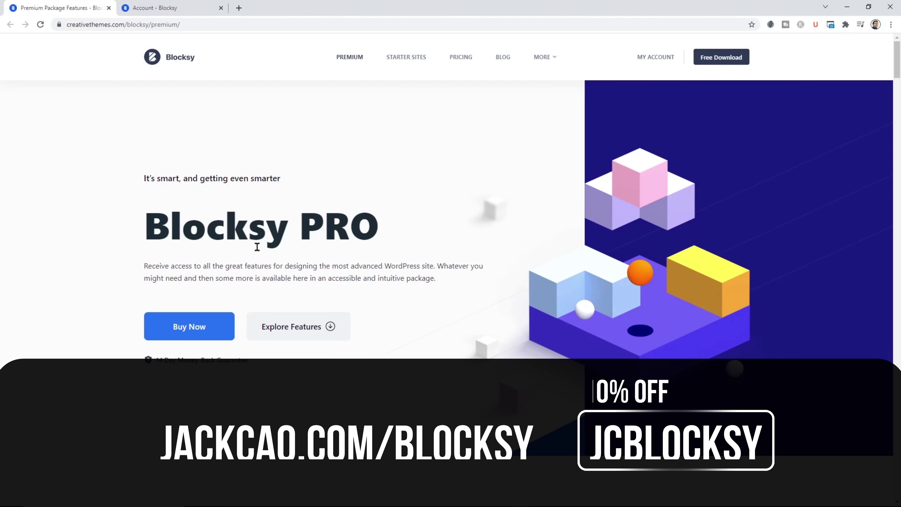
Look over the Blocksy Pro features page, then install and activate Blocksy Companion Pro.
click(257, 325)
scroll(255, 277, down, 12)
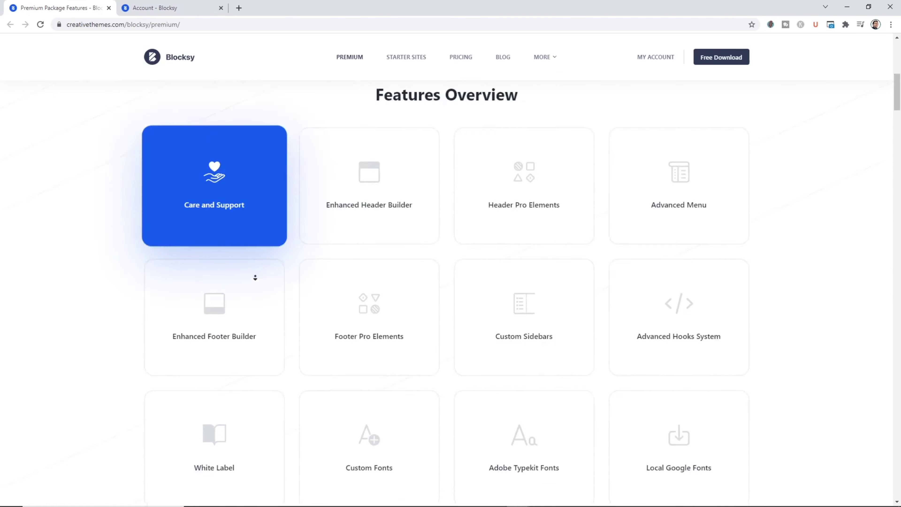
scroll(256, 269, down, 9)
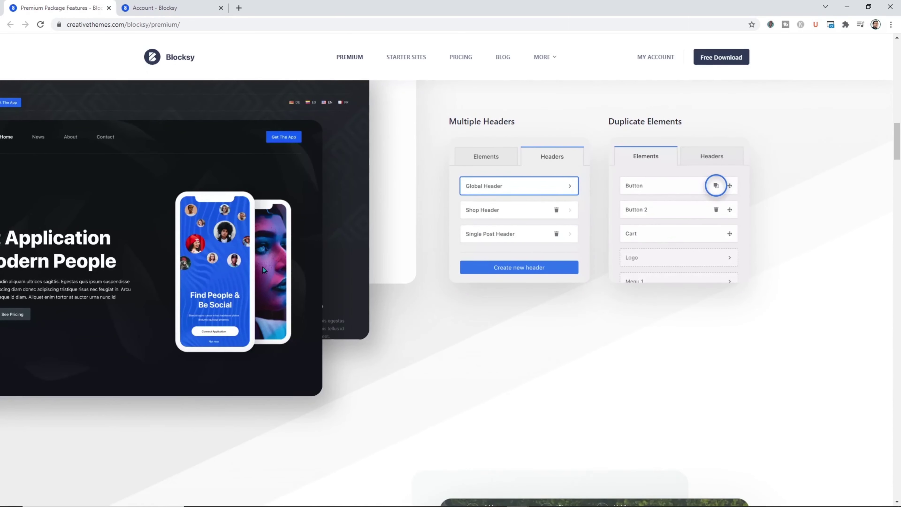
click(847, 7)
click(338, 245)
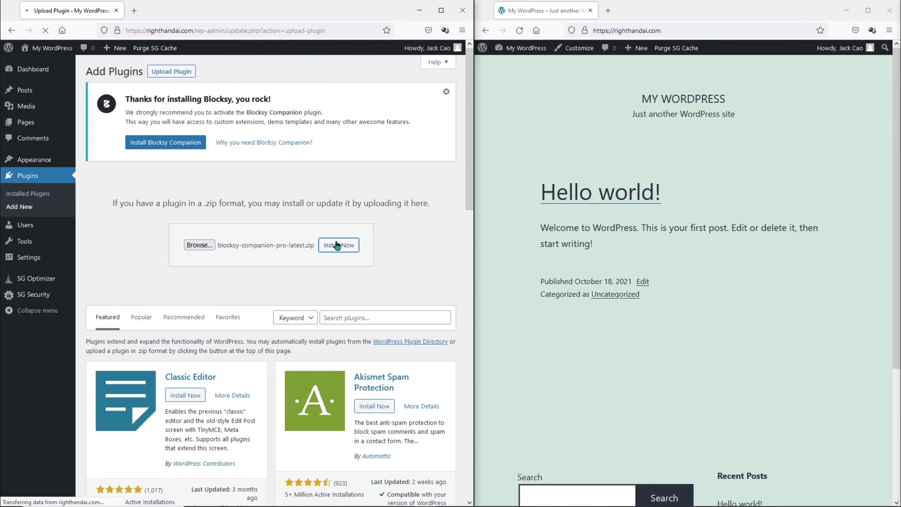
click(113, 246)
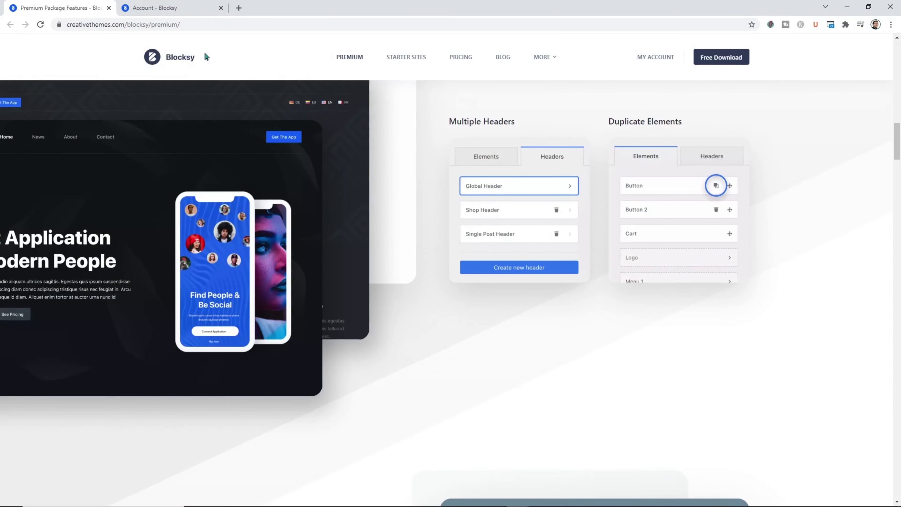
Copy the Blocksy Companion licence key from the Blocksy account's Licenses list.
click(154, 8)
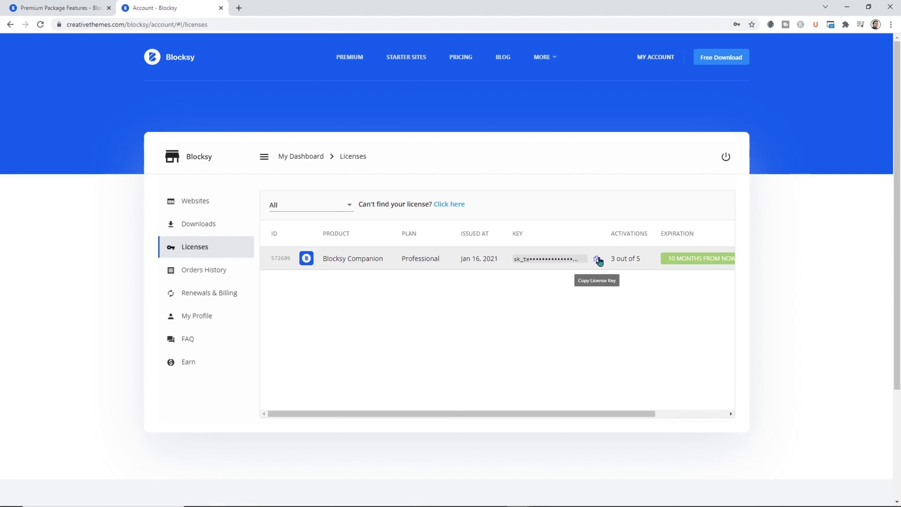
click(598, 260)
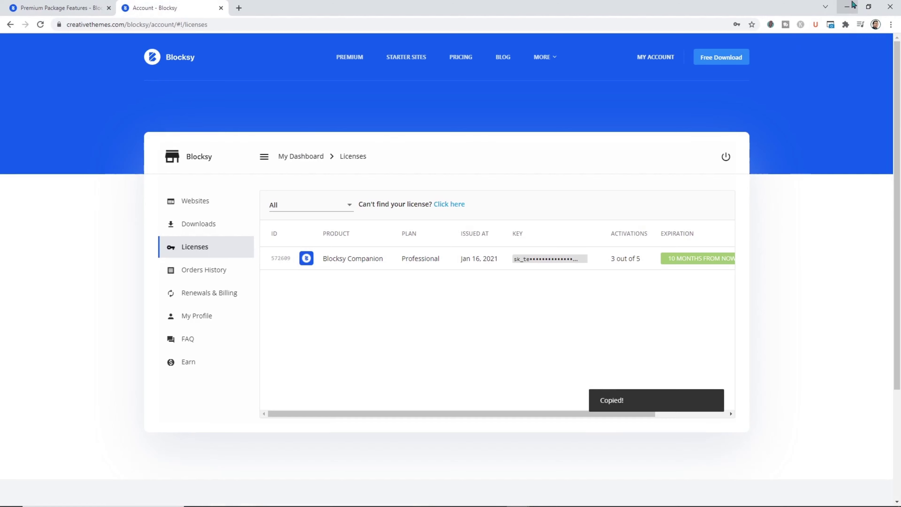
click(848, 6)
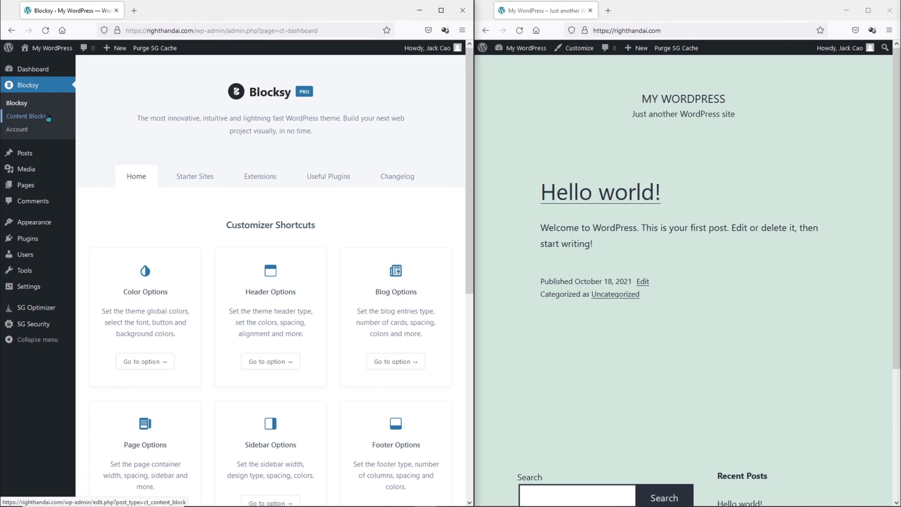
Upload the Stackable premium zip as a new plugin, install it and activate it.
mouse_move(28, 238)
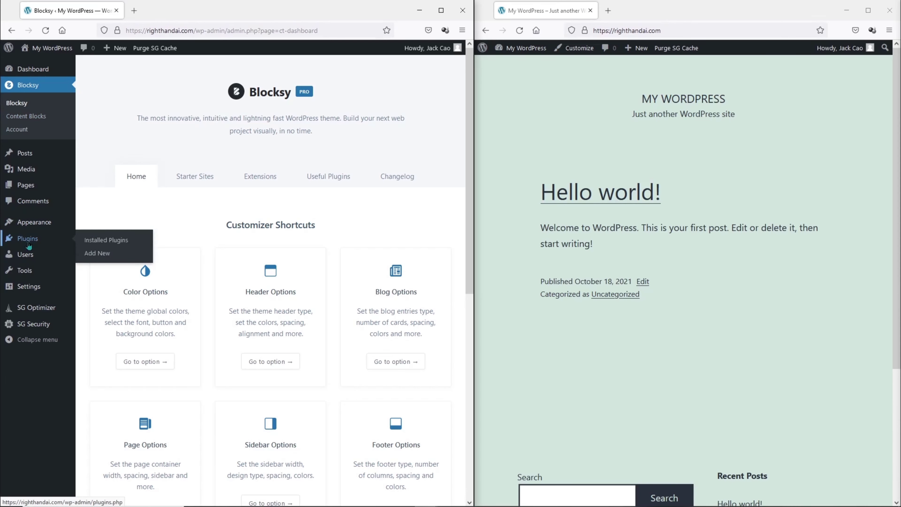
click(109, 254)
click(173, 78)
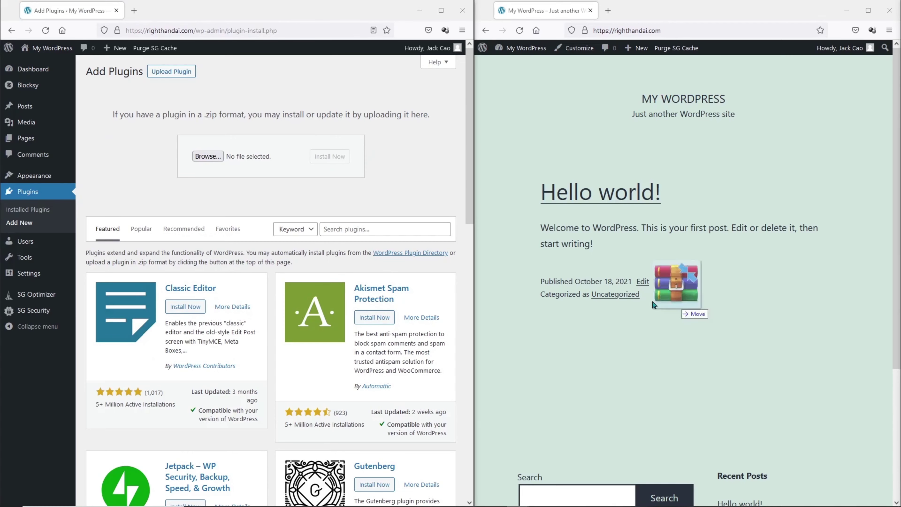
drag(680, 290, 254, 156)
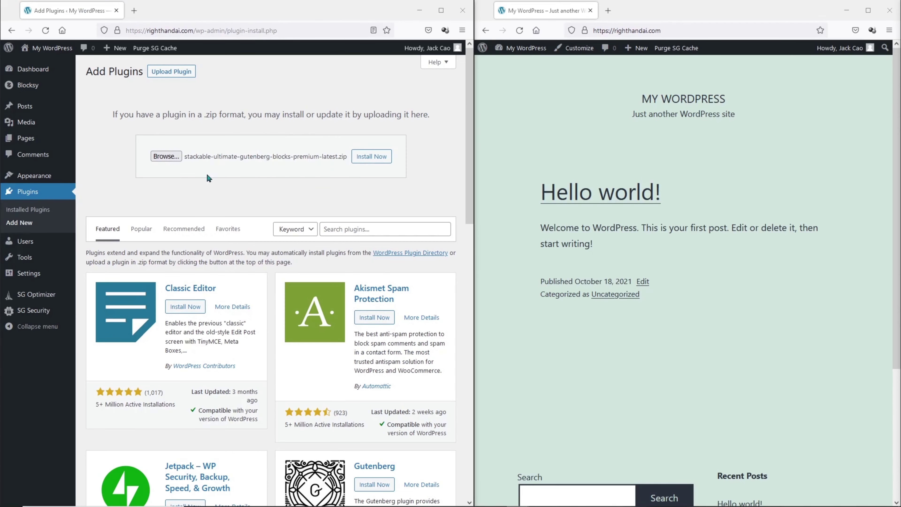
click(377, 157)
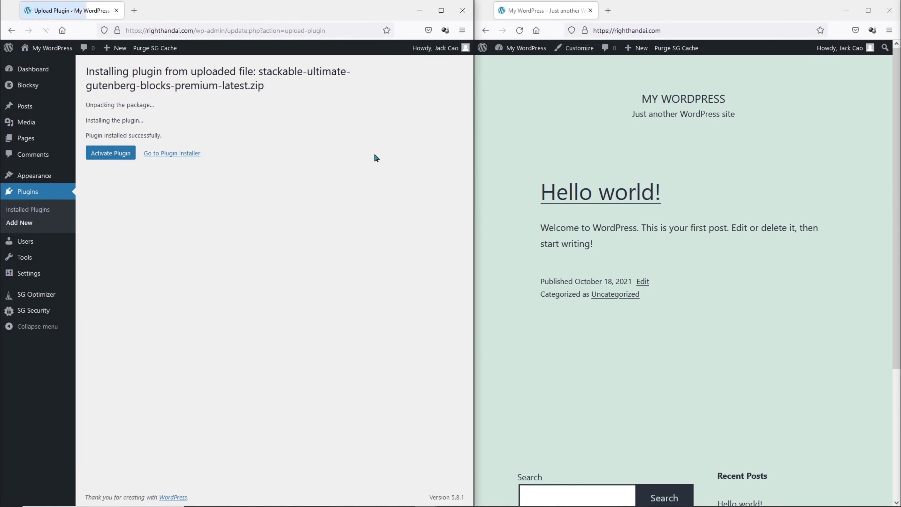
click(115, 153)
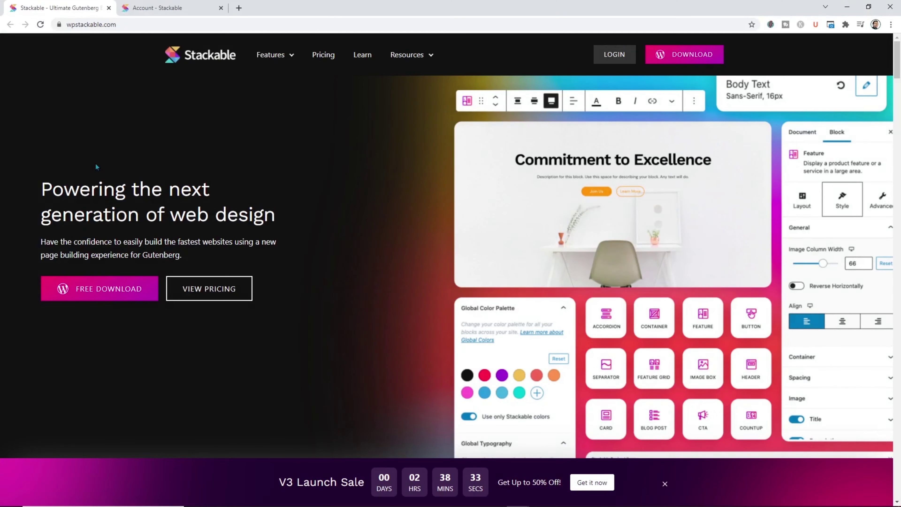
Copy the Premium license key from the Stackable account's Licenses page.
middle_click(118, 131)
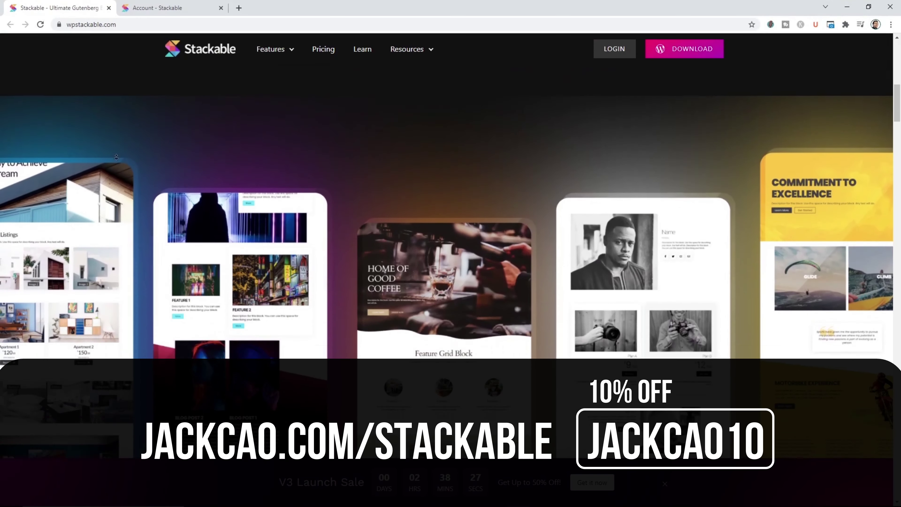
middle_click(116, 157)
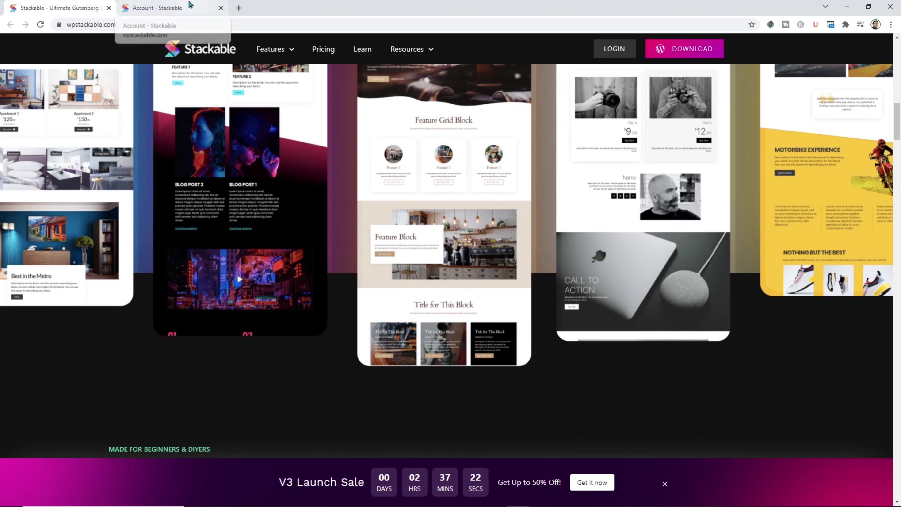
click(191, 7)
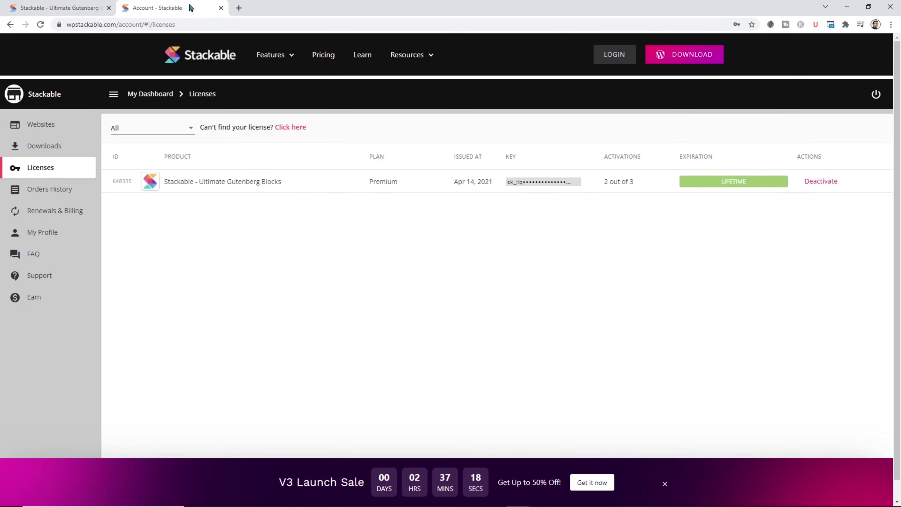
click(590, 182)
Paste the copied key into Stackable's License key field and agree to activate the licence.
click(848, 7)
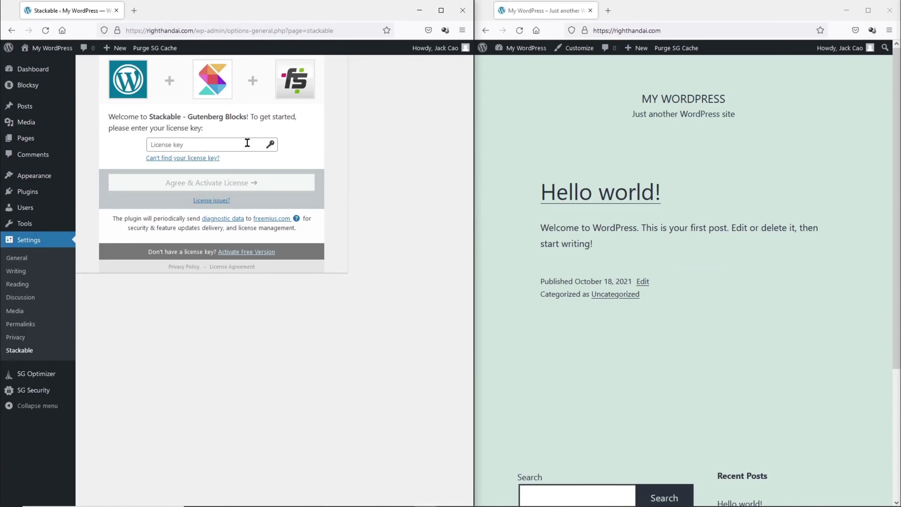
click(248, 142)
key(ctrl+v)
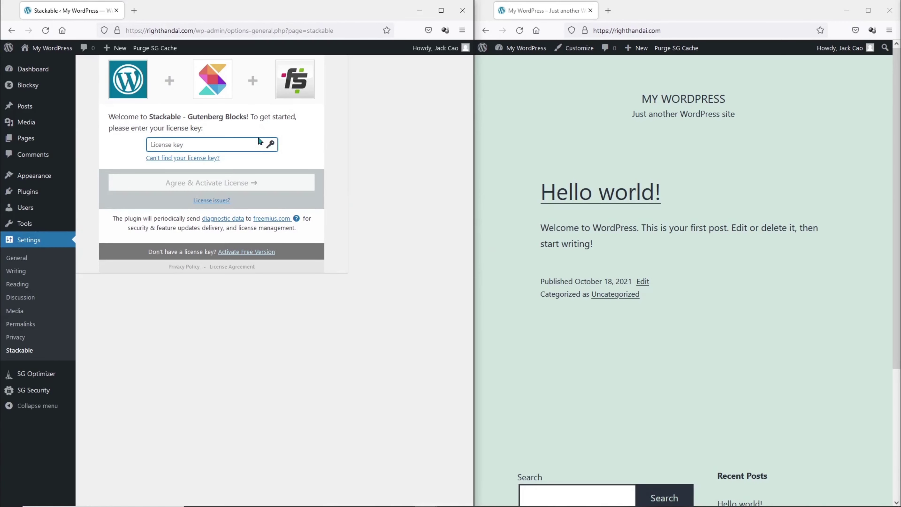
click(250, 185)
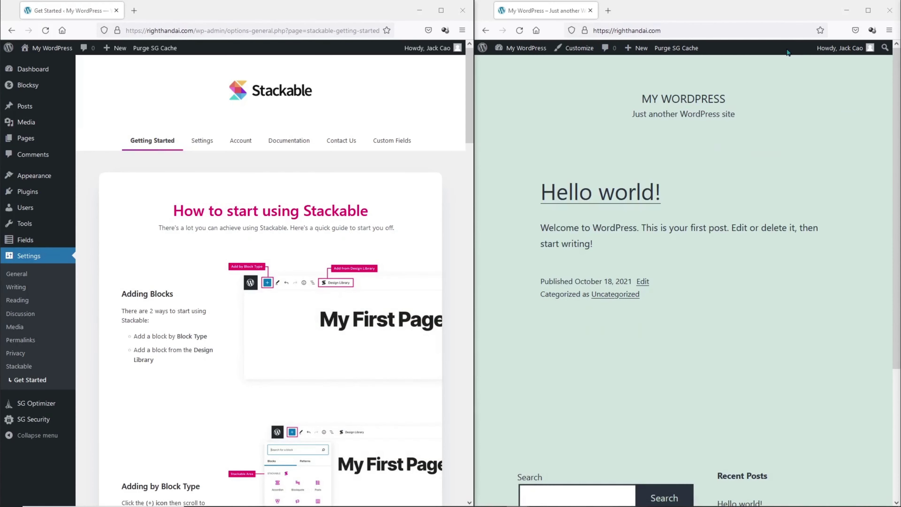
Open the Customizer's Header builder and widen the Customizer window beside the live site.
mouse_move(23, 177)
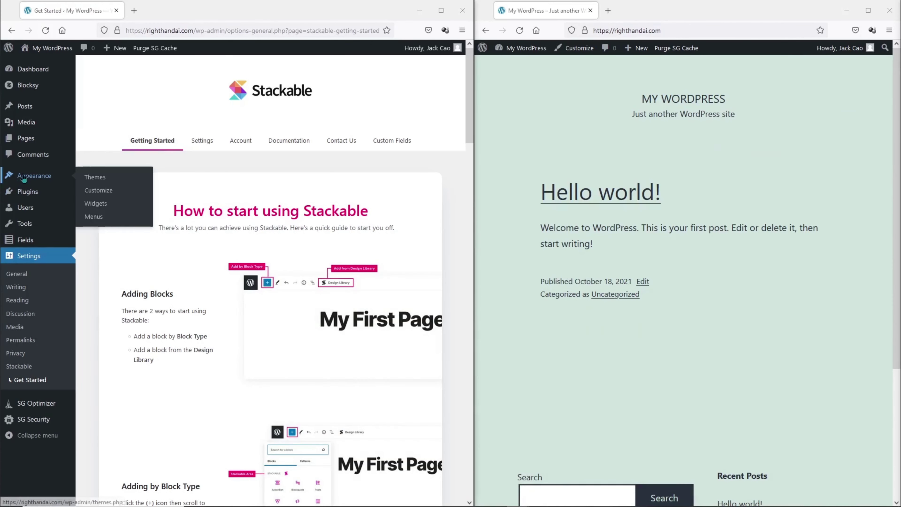
click(97, 192)
click(519, 30)
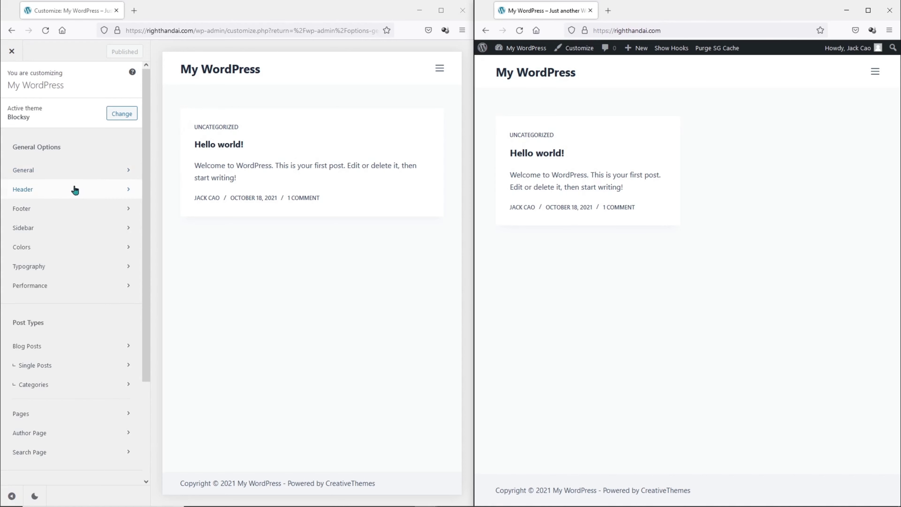
click(74, 190)
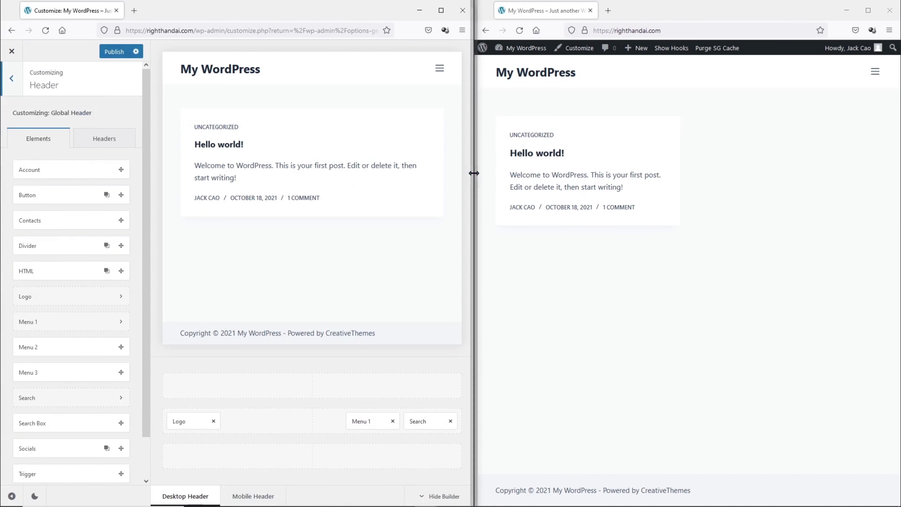
drag(474, 176, 560, 177)
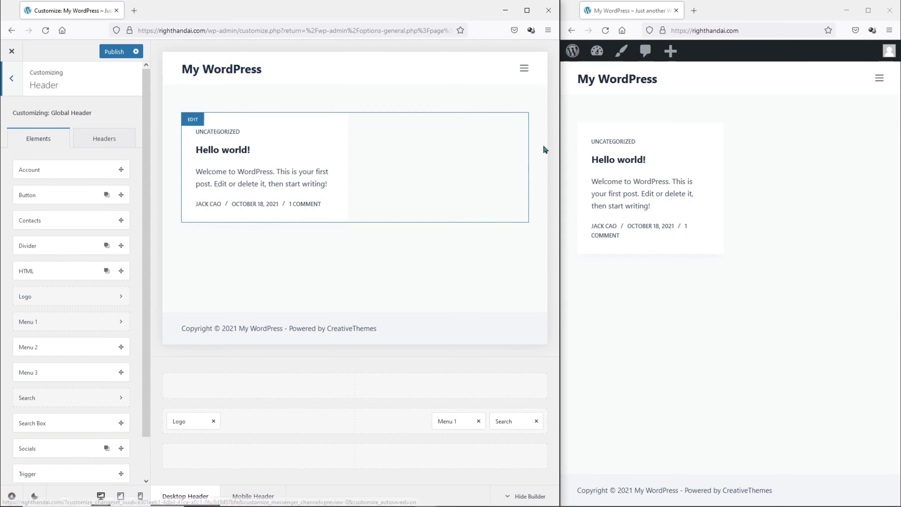
Centre the Logo, place Menu 1 left of it, remove Search, and add a Download button.
drag(560, 153, 687, 152)
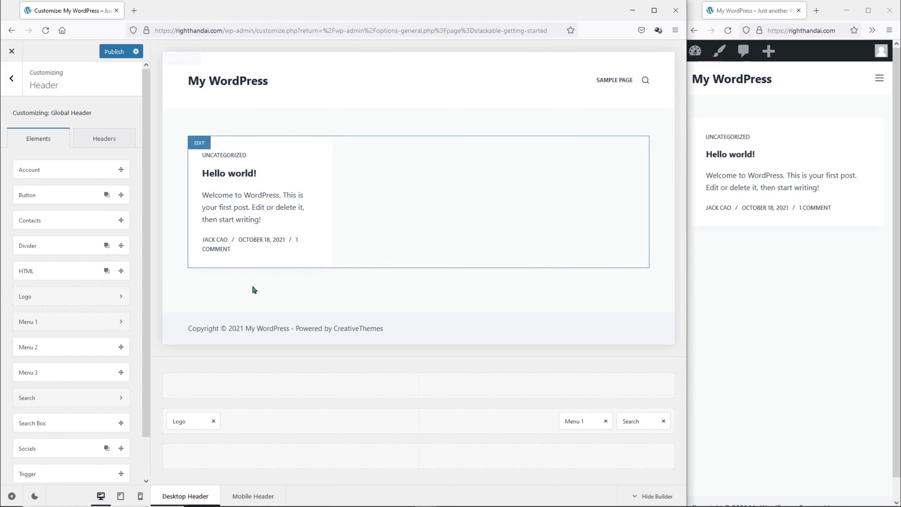
drag(198, 421, 412, 423)
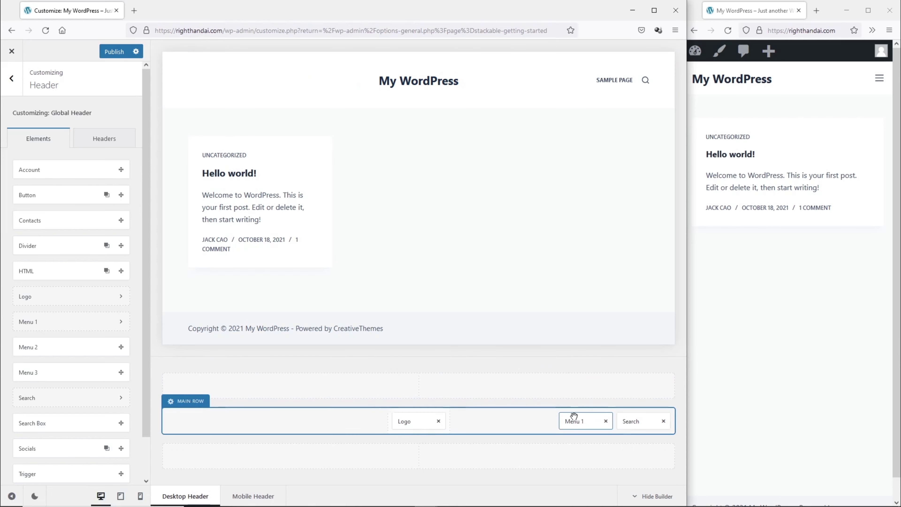
drag(574, 416, 341, 424)
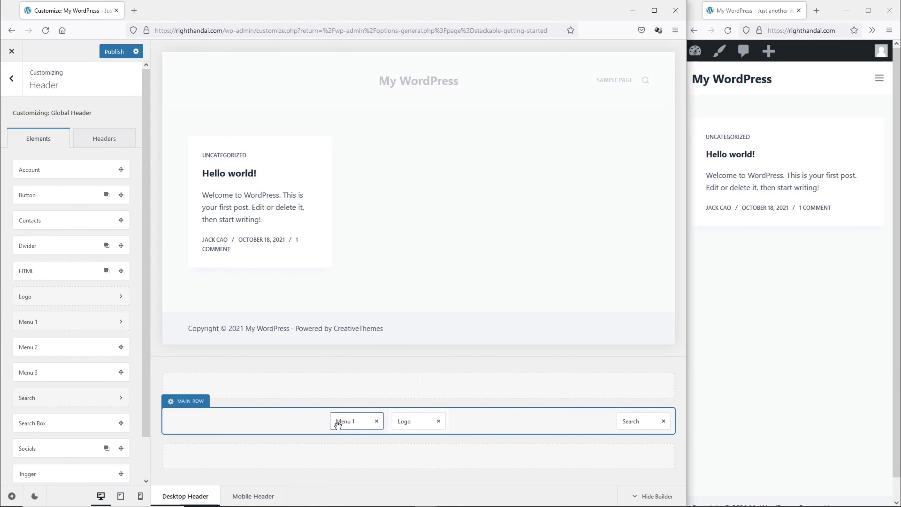
click(663, 422)
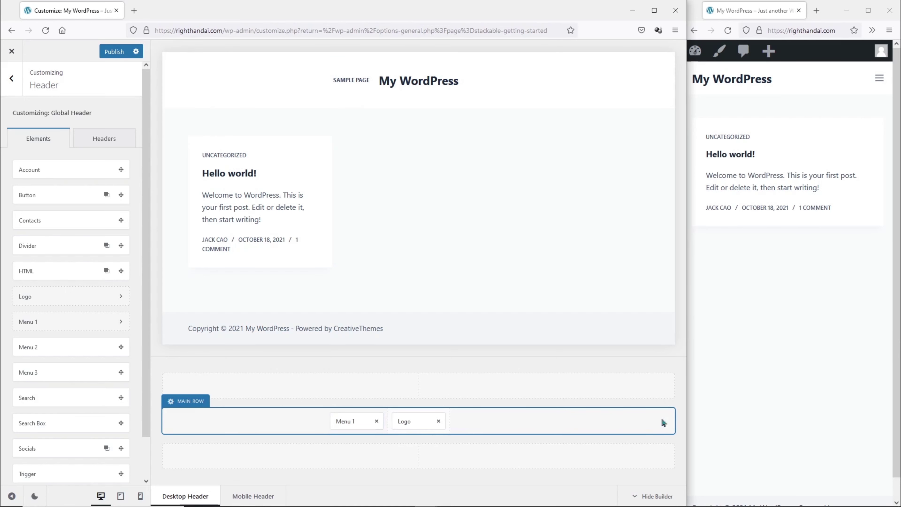
drag(52, 194, 484, 421)
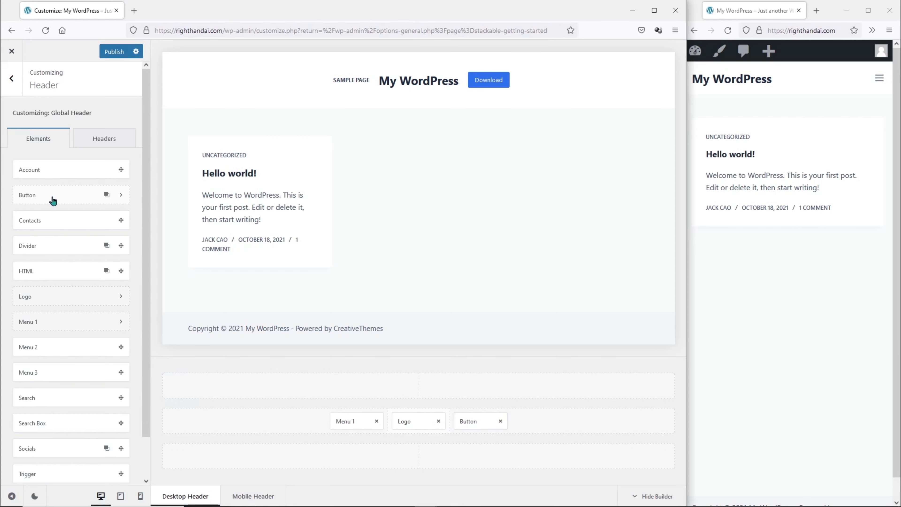
Clone the header Download button into Button 2 after Button 1 in the main row, then open Button 1's settings.
click(107, 195)
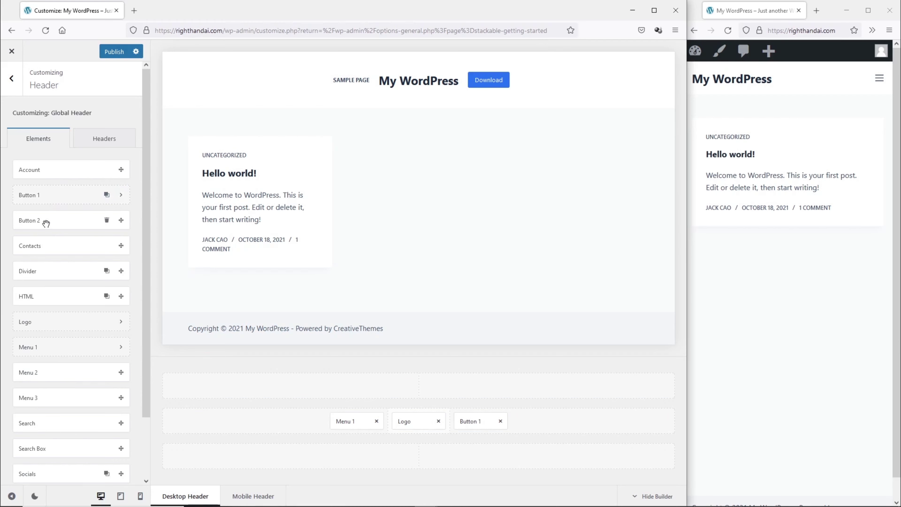
drag(47, 222, 525, 423)
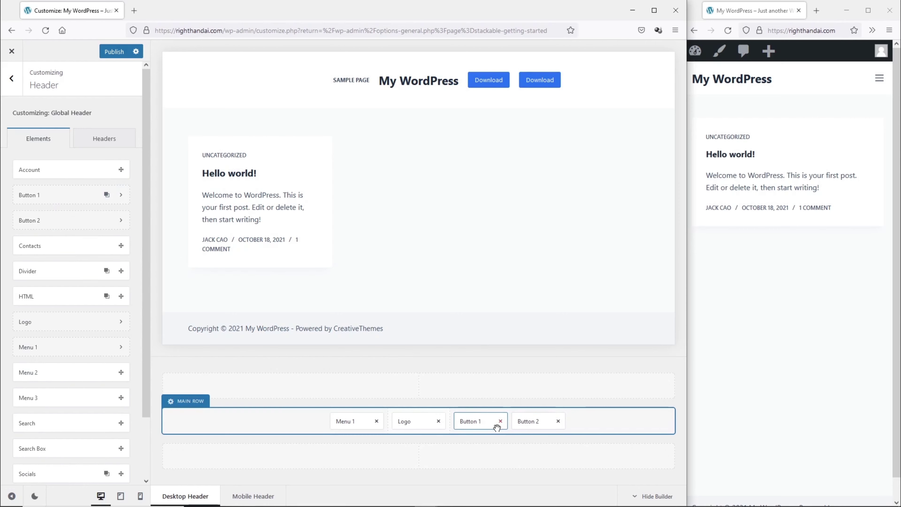
click(480, 422)
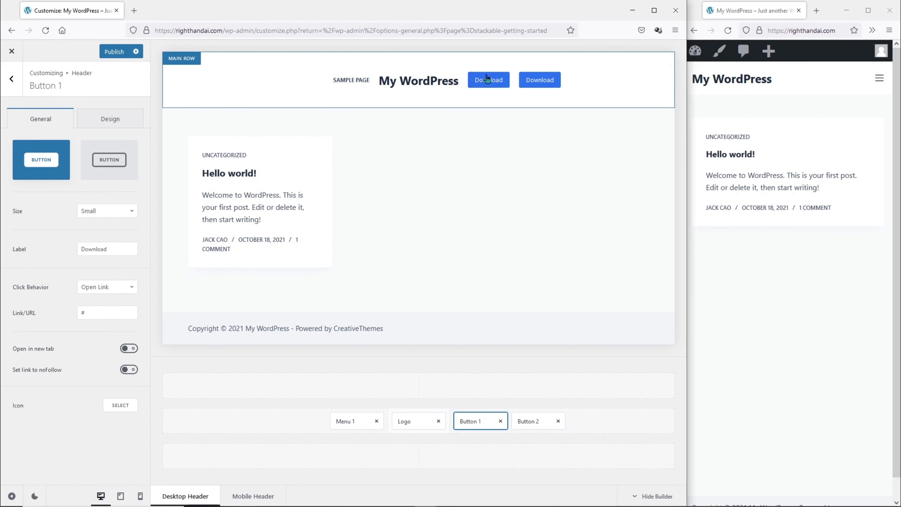
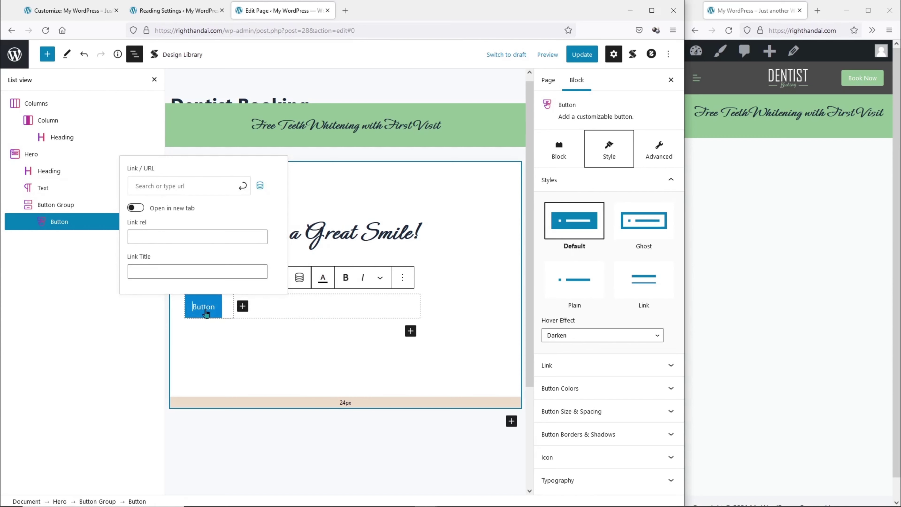
Replace the hero button's placeholder label with BOOK NOW.
text(BOOK NOW)
key(Delete)
key(Delete)
key(Delete)
key(Delete)
key(Delete)
key(Delete)
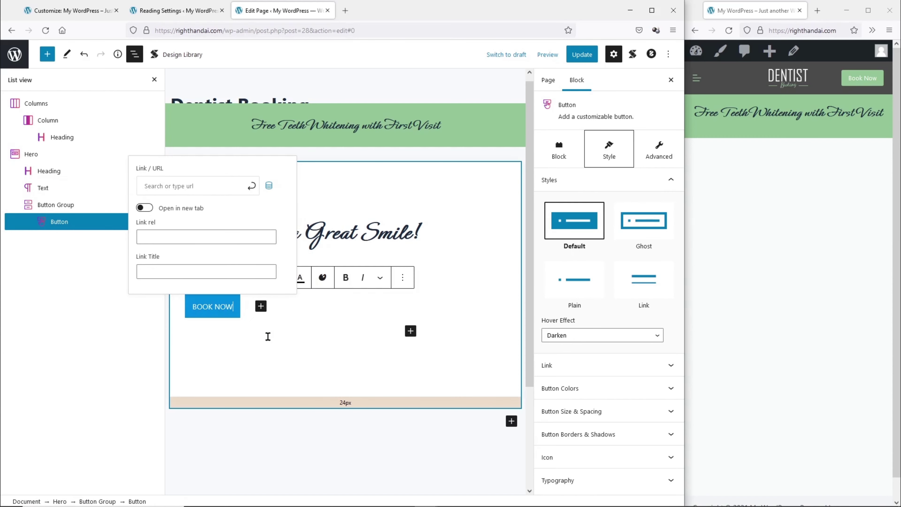
click(284, 373)
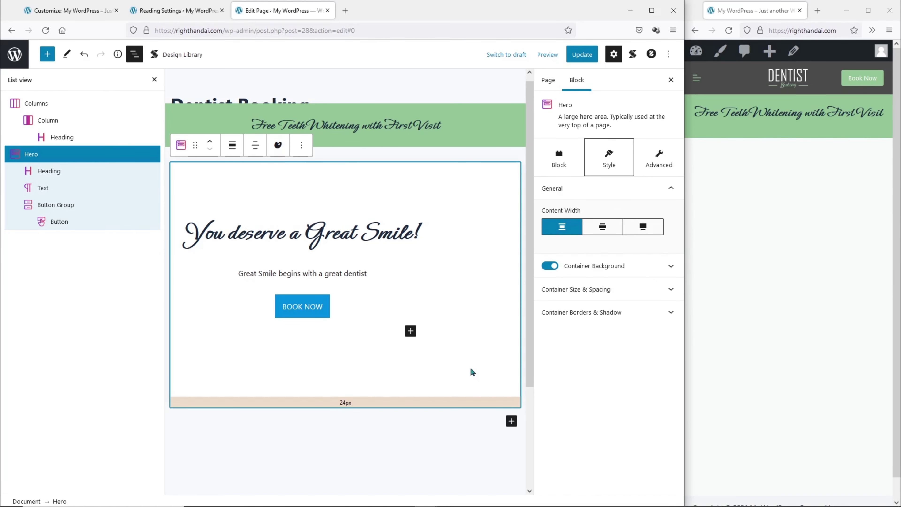
Set the hero heading and the tagline below it to white text.
click(385, 231)
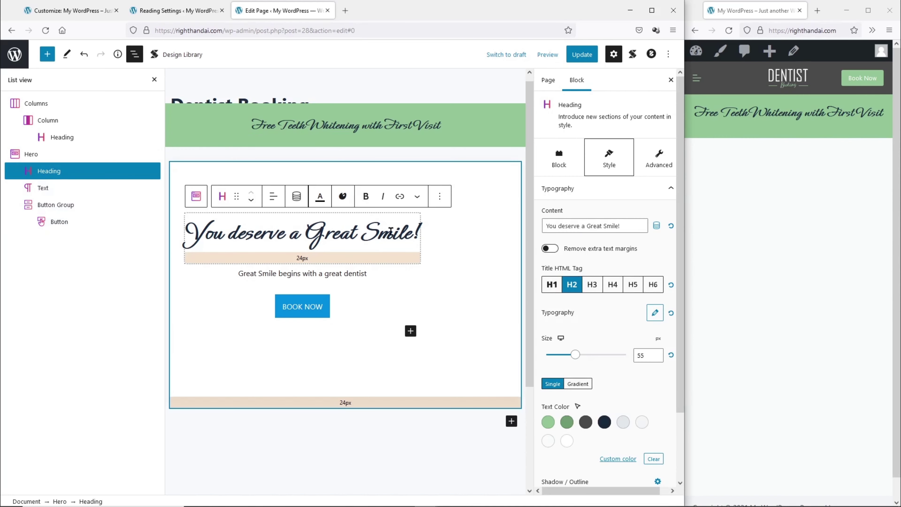
click(567, 441)
click(301, 274)
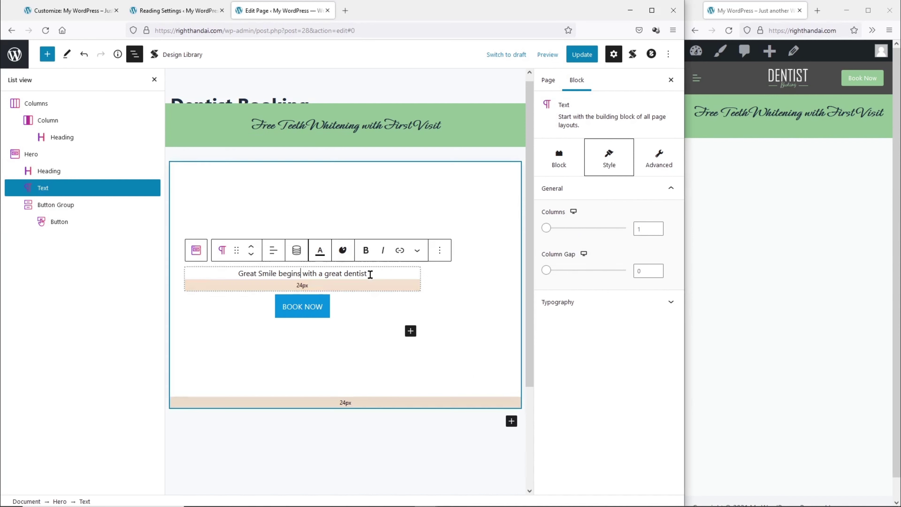
click(558, 302)
click(567, 410)
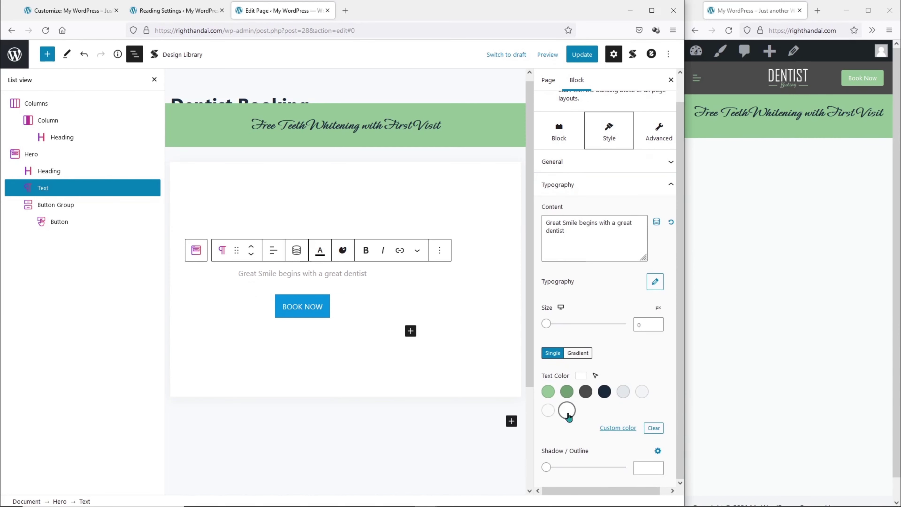
click(334, 311)
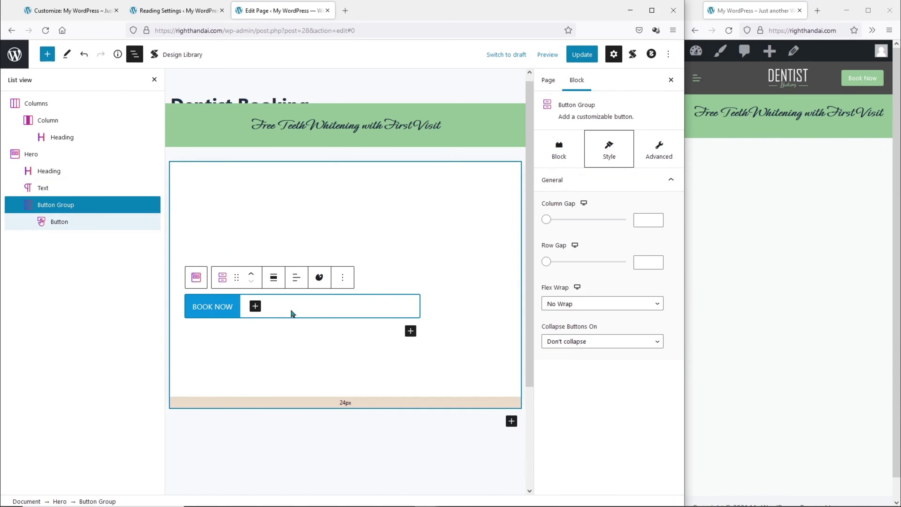
Pick the light-green swatch as the BOOK NOW button's Button Color.
click(235, 312)
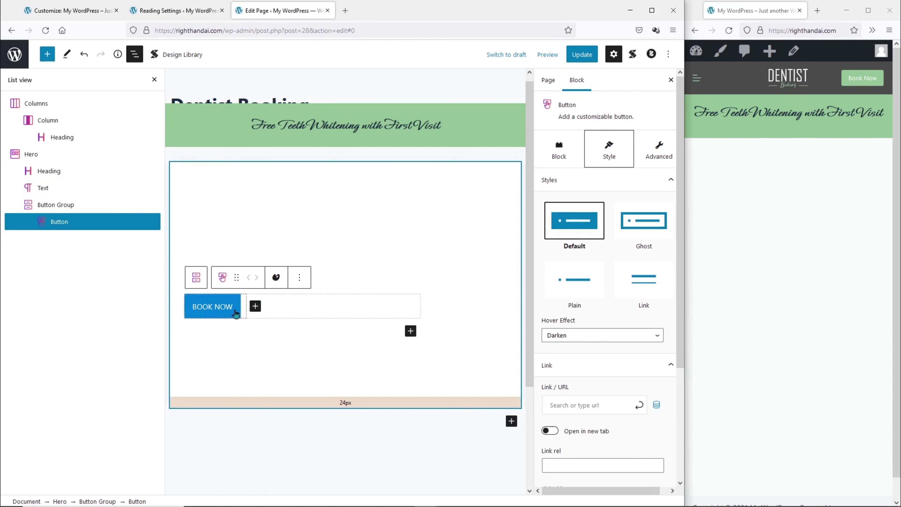
scroll(625, 386, down, 4)
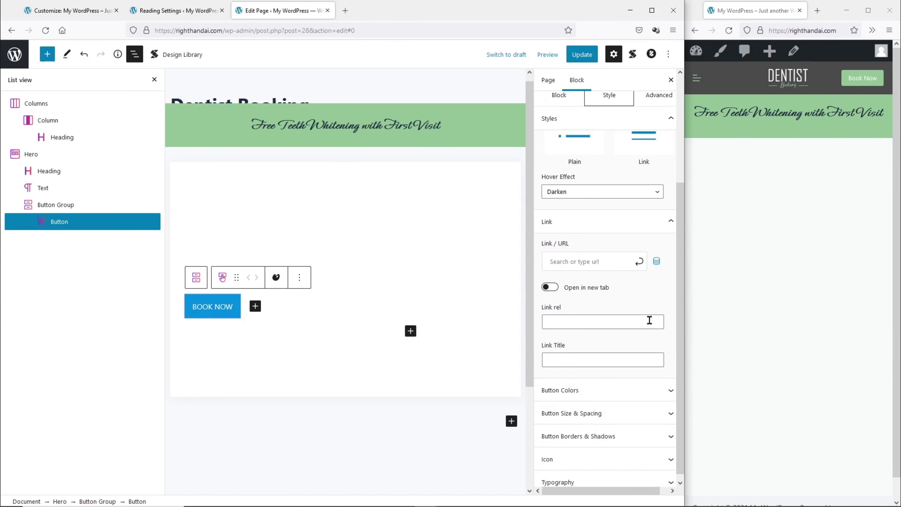
click(625, 386)
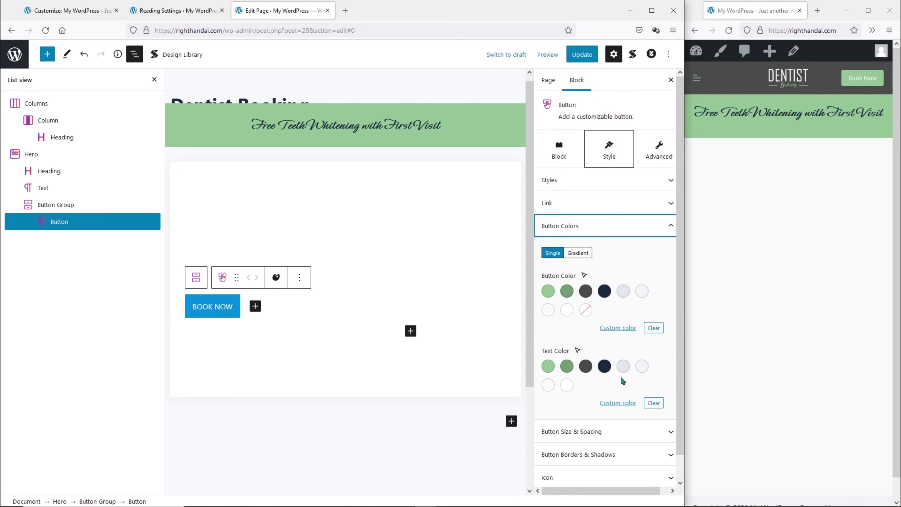
click(547, 293)
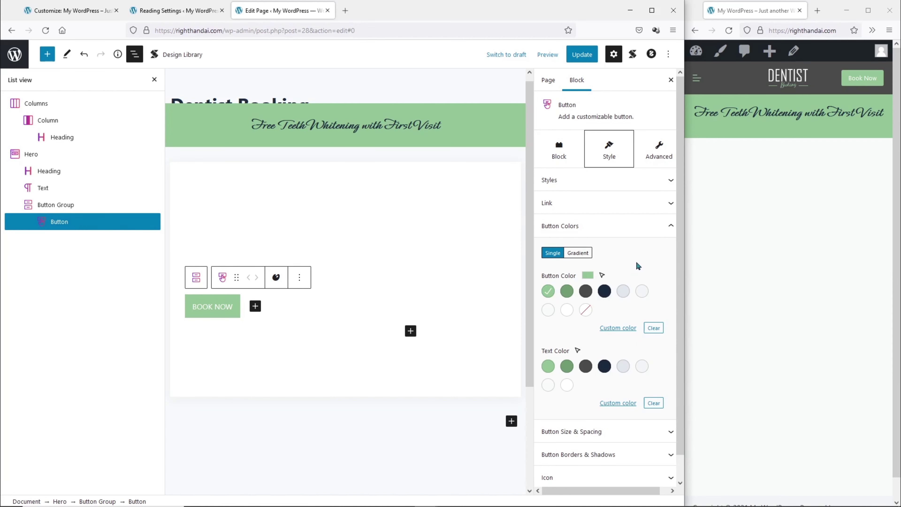
click(515, 186)
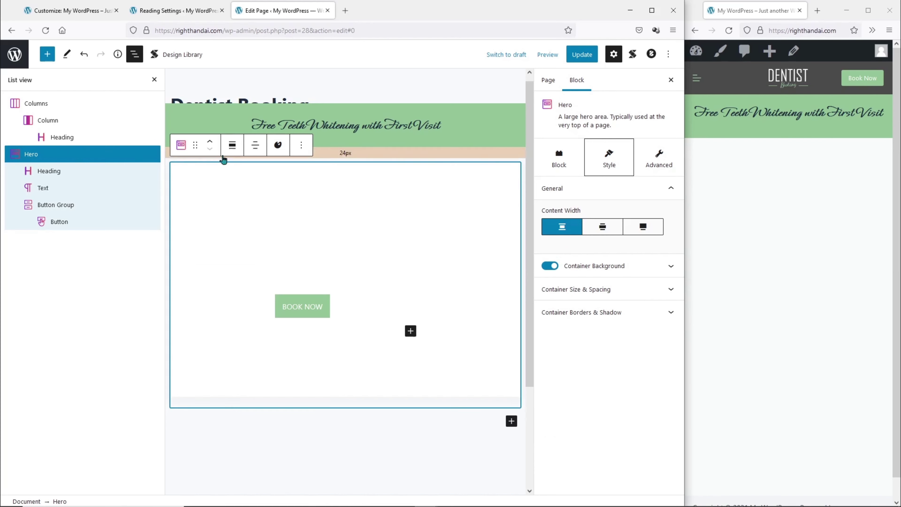
Make the hero block full width with Hero-Video-No-Filter.mp4 as its container background.
click(232, 145)
click(278, 247)
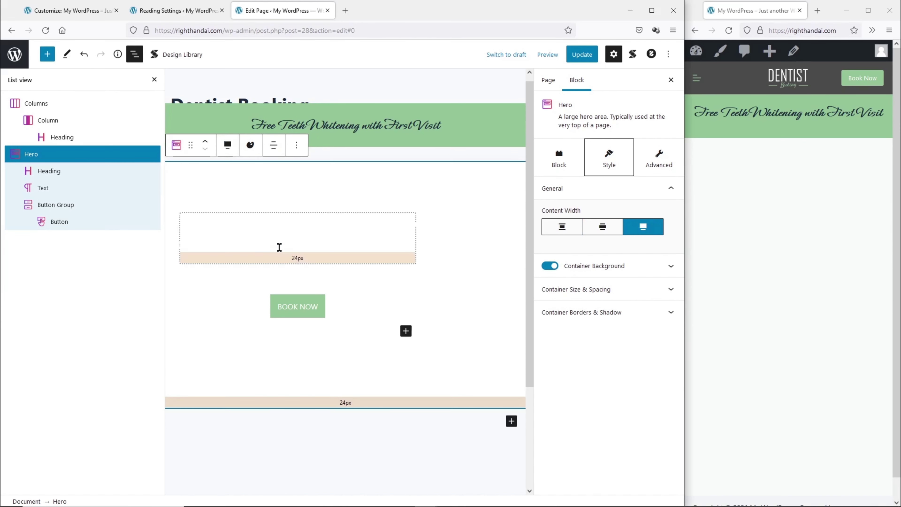
click(616, 267)
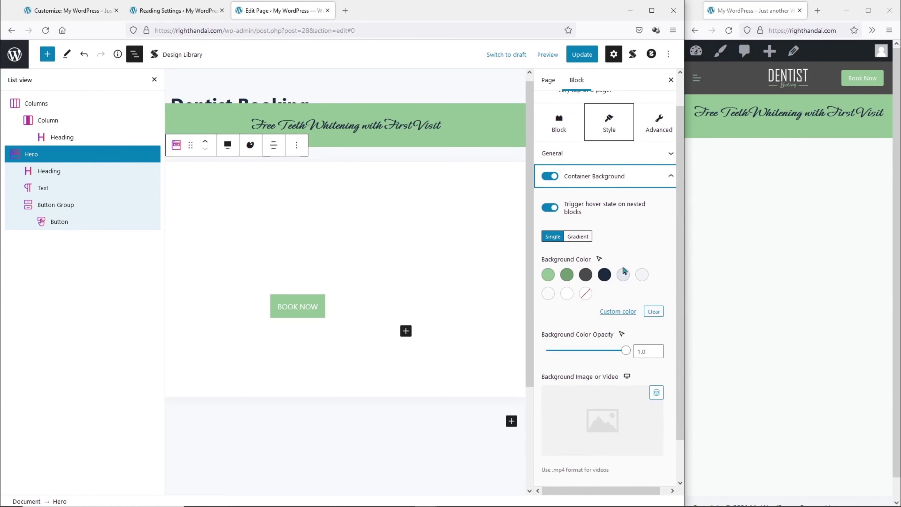
scroll(623, 271, down, 2)
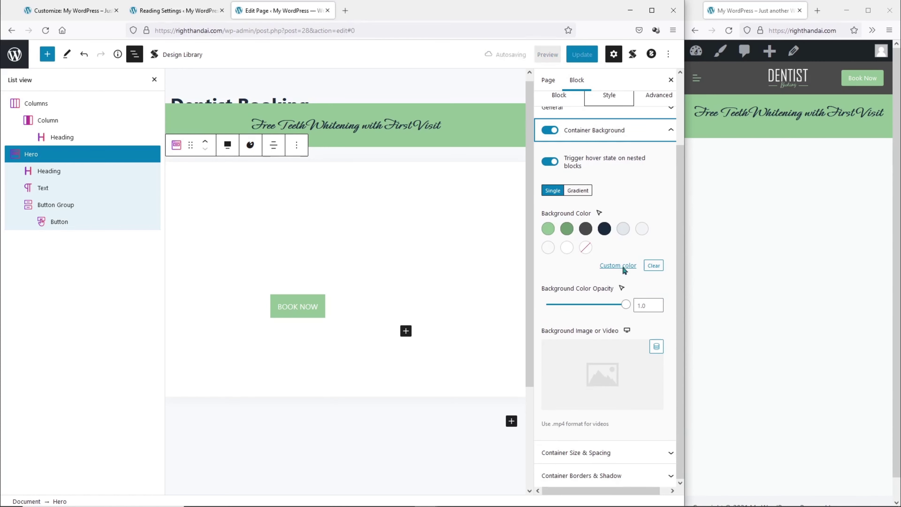
click(613, 365)
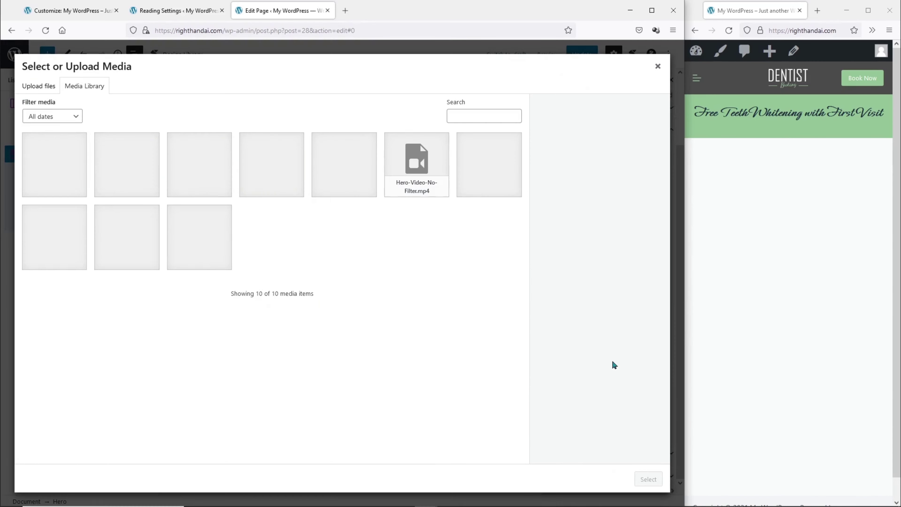
click(425, 162)
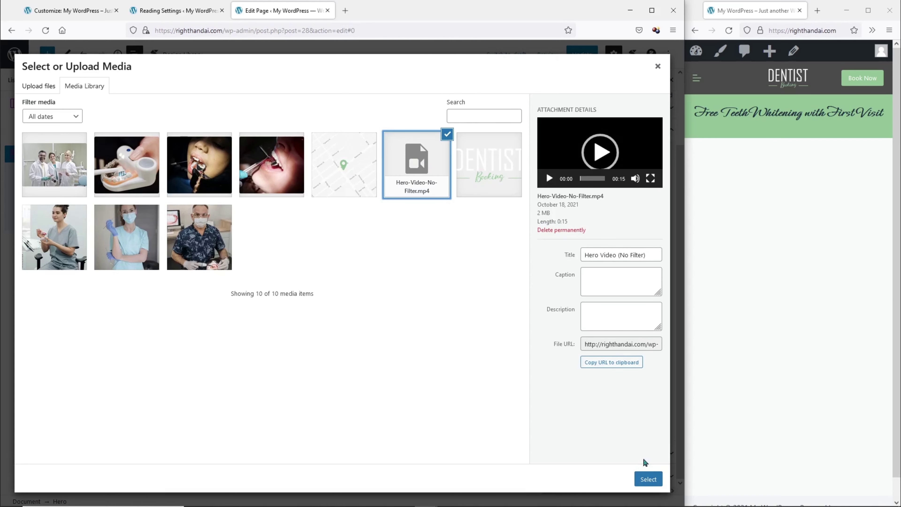
click(648, 479)
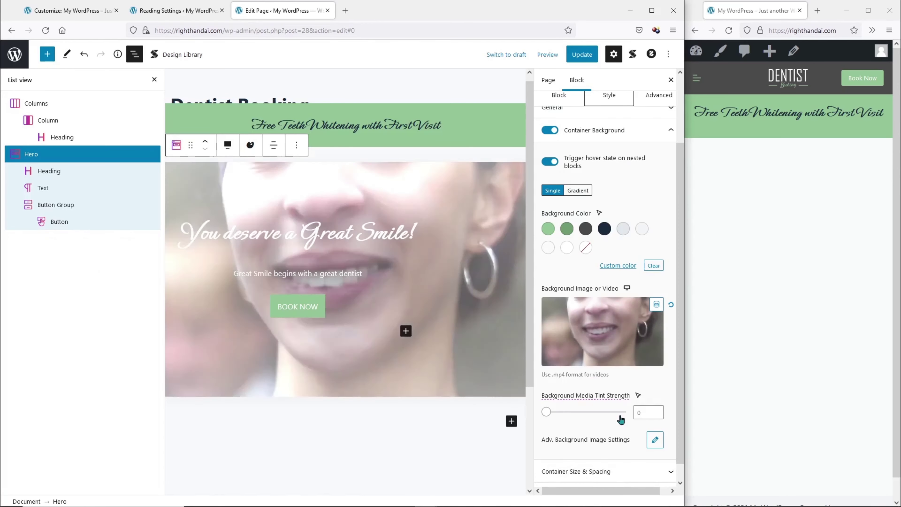
Update the page, preview the video hero on the live site, then restore the editor.
click(579, 55)
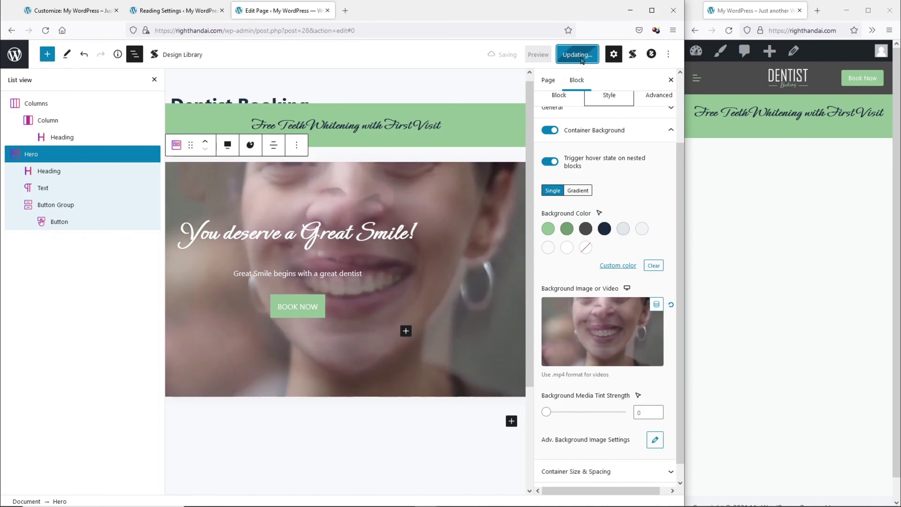
click(729, 31)
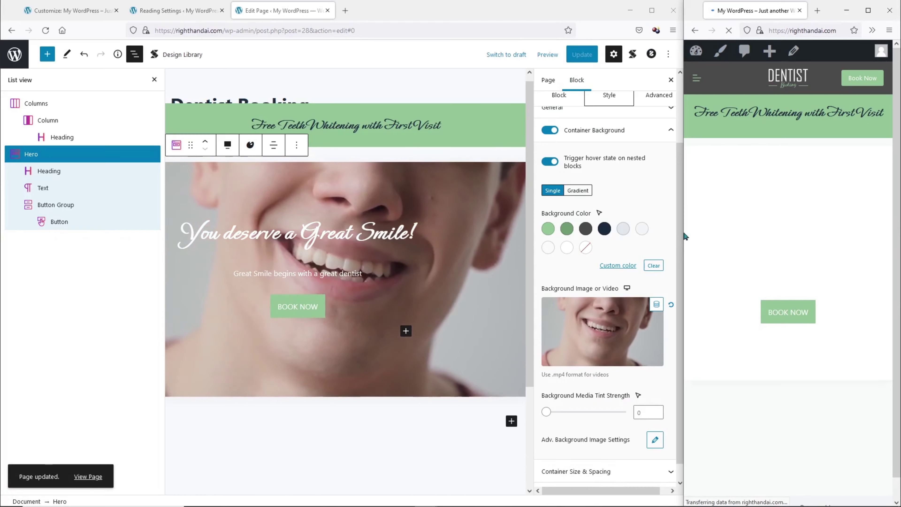
drag(684, 238, 76, 241)
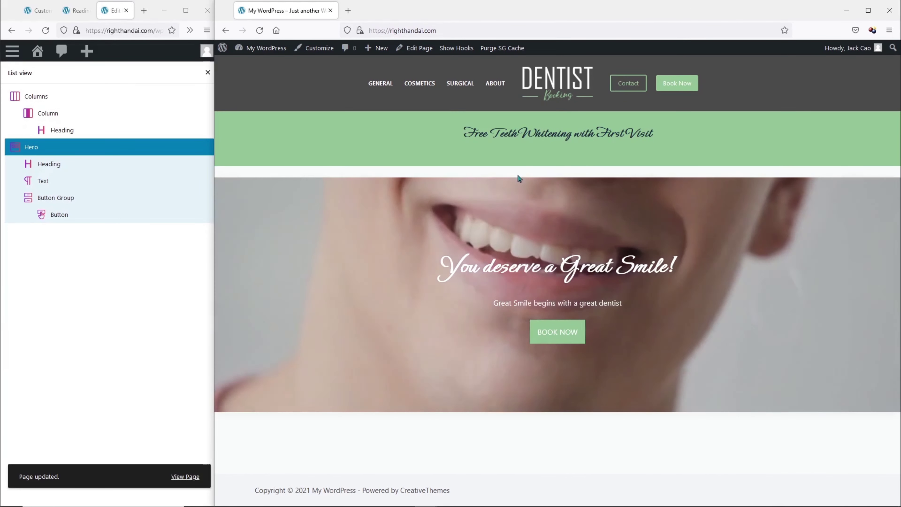
drag(214, 181, 688, 181)
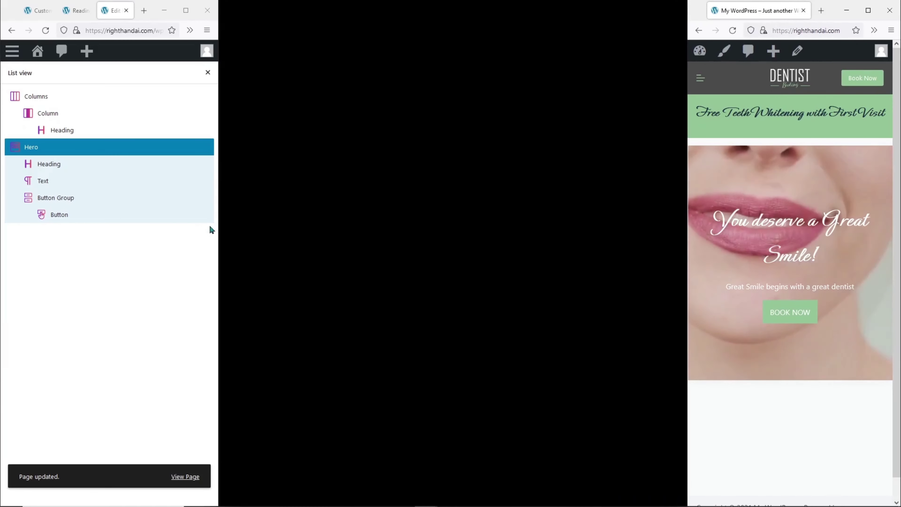
drag(218, 227, 686, 227)
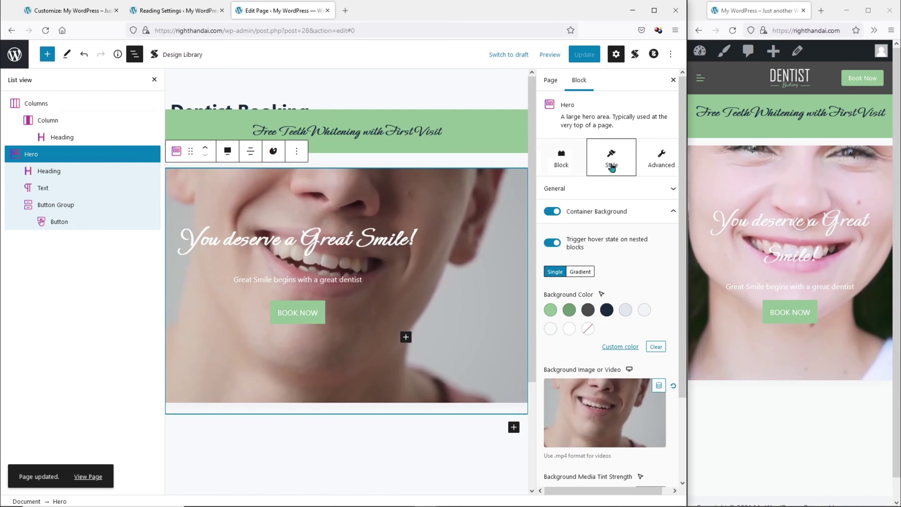
Set the hero's top margin to -50 under Size & Spacing and update the page.
click(562, 159)
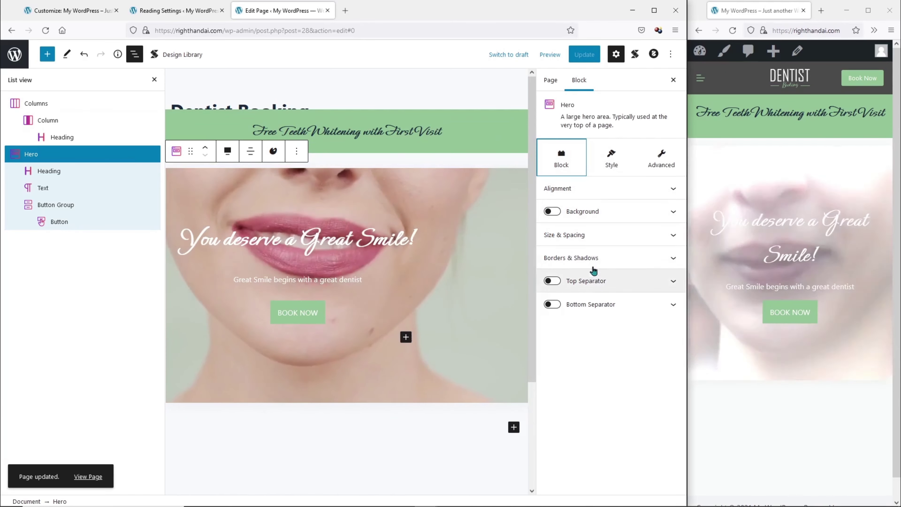
click(589, 235)
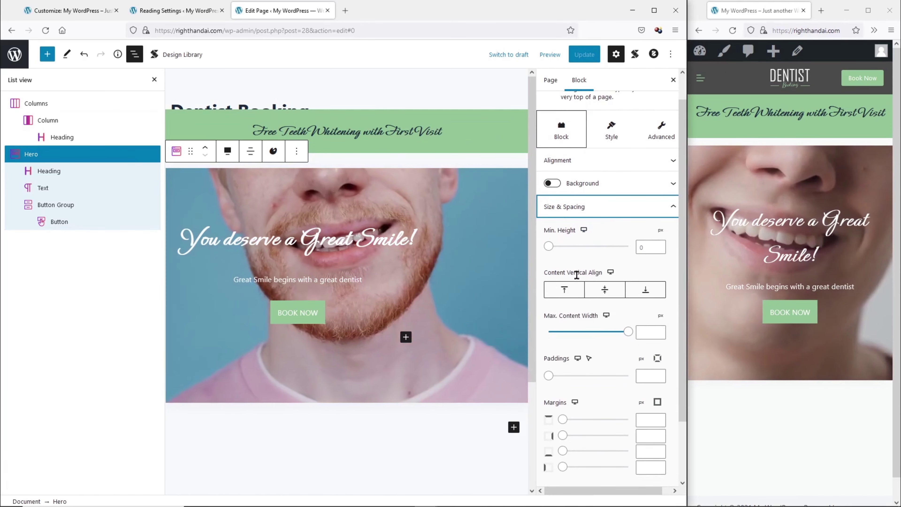
scroll(577, 275, down, 2)
click(647, 349)
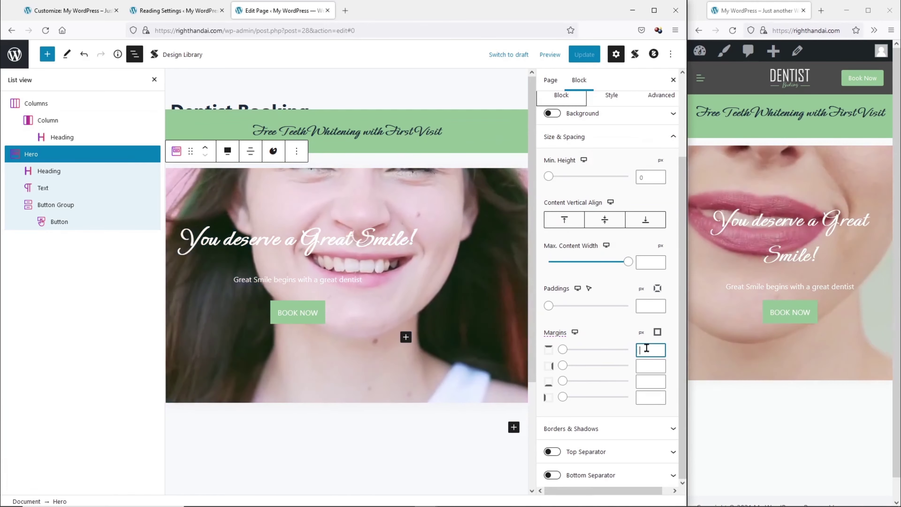
text(-50)
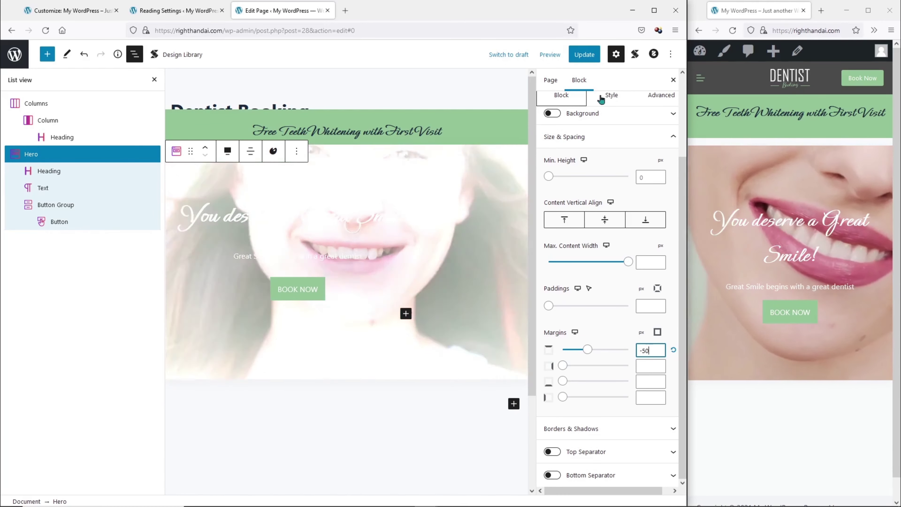
click(585, 54)
Refresh the live site to check the hero now sits under the green banner.
click(775, 433)
key(F5)
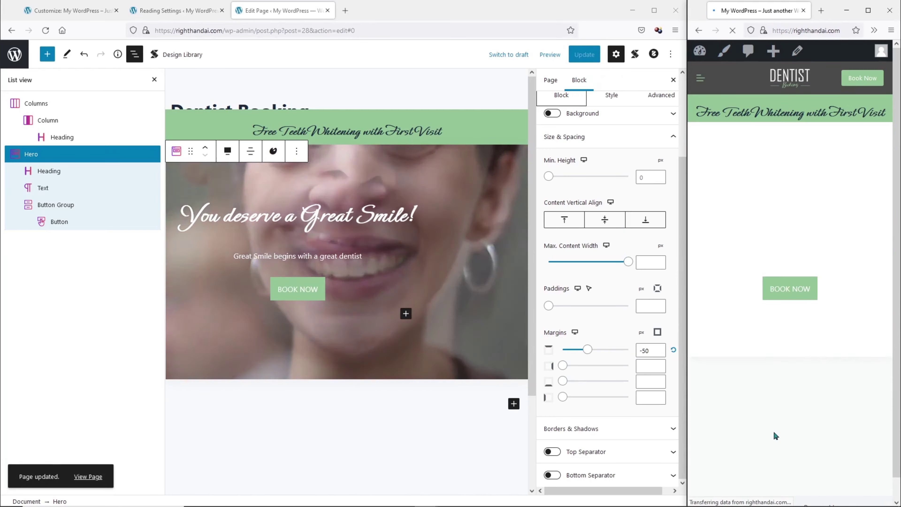
drag(687, 397, 688, 420)
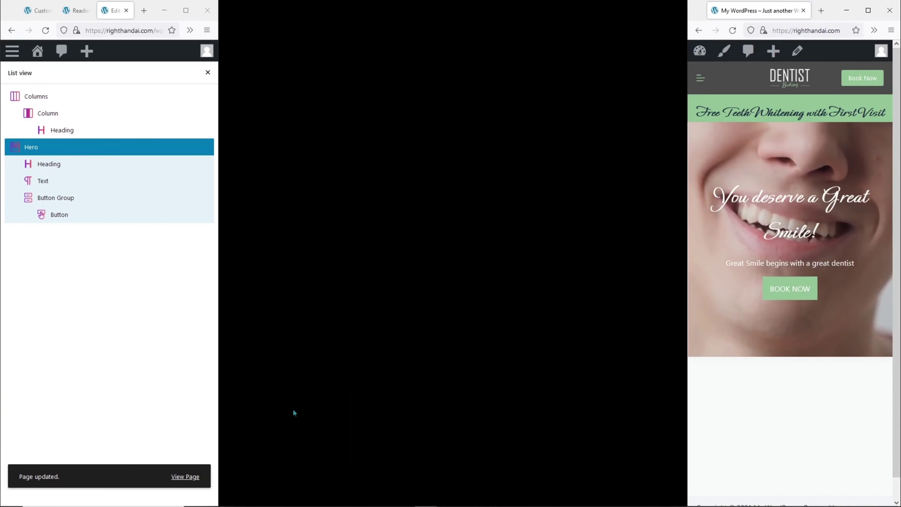
drag(216, 406, 686, 408)
Return to the page editor and scroll to the area below the hero.
key(alt+Tab)
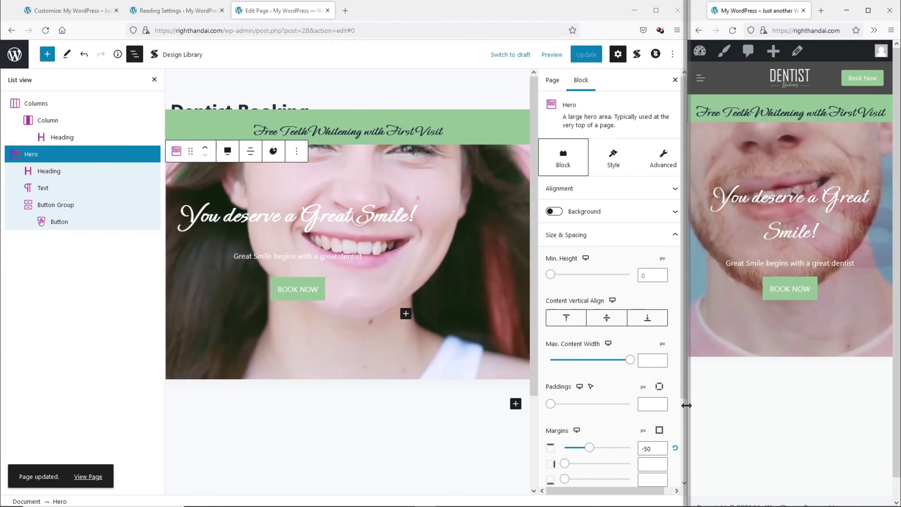
key(alt+Tab)
key(alt+Tab)
key(alt+Tab)
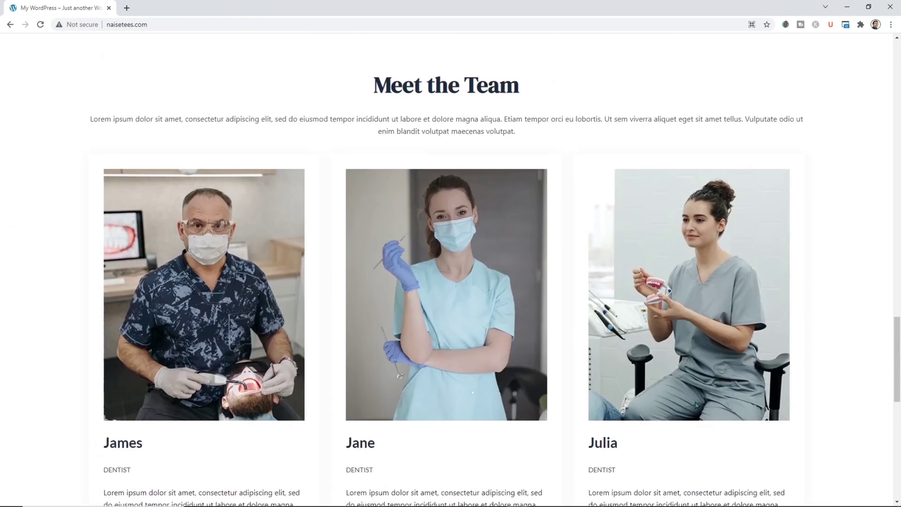
scroll(695, 402, up, 10)
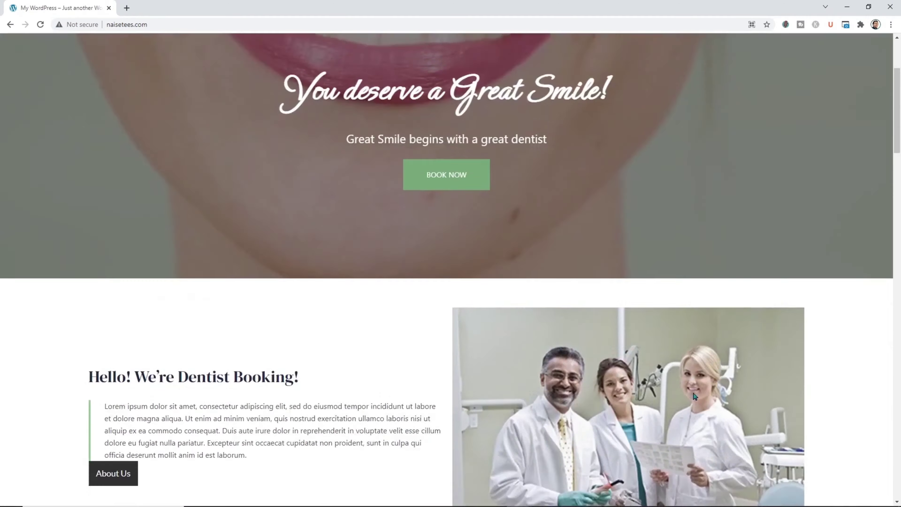
scroll(689, 384, down, 5)
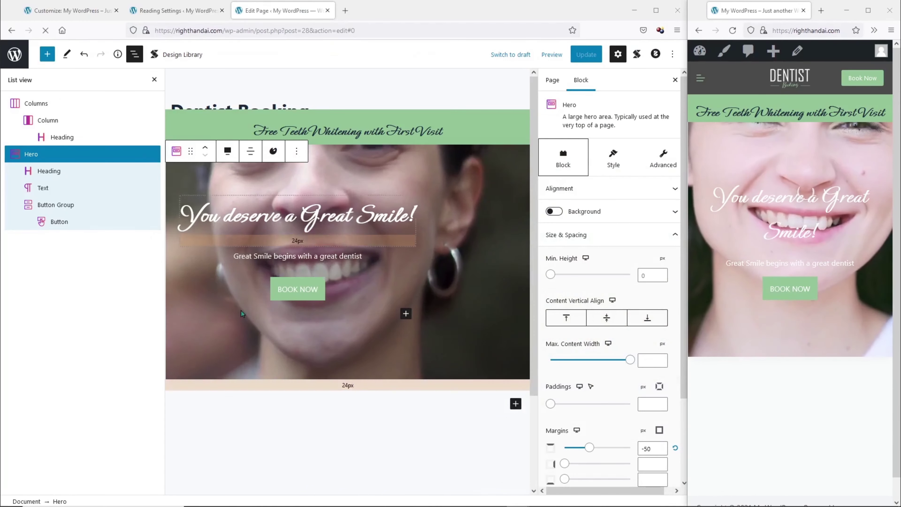
scroll(280, 373, down, 3)
Add an empty paragraph block below the hero section.
click(515, 289)
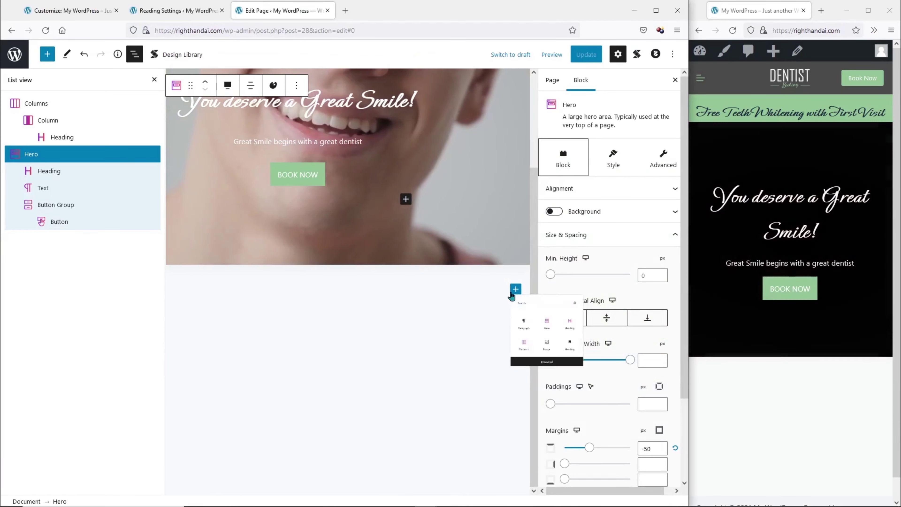
click(554, 503)
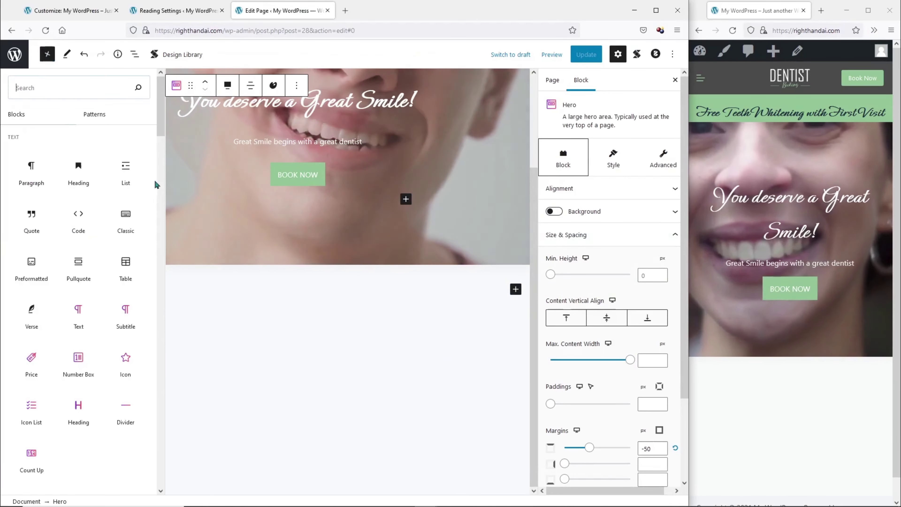
drag(159, 120, 148, 422)
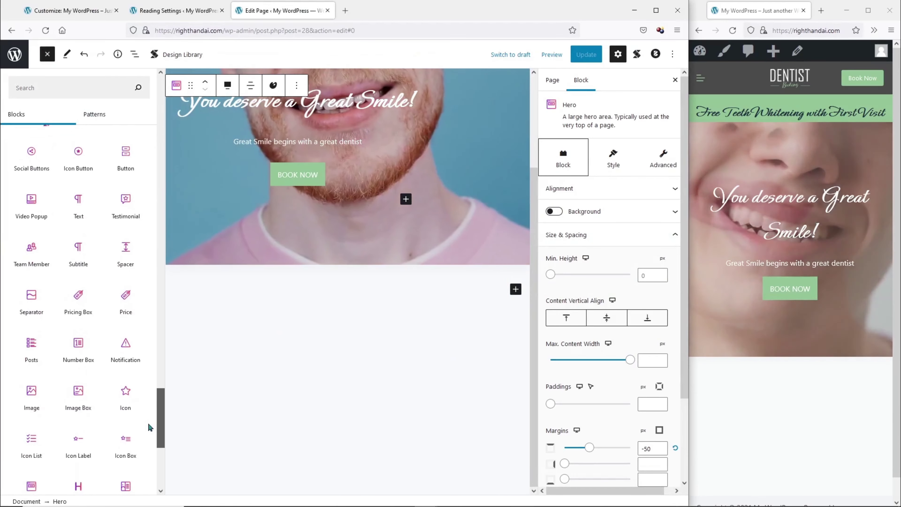
click(308, 288)
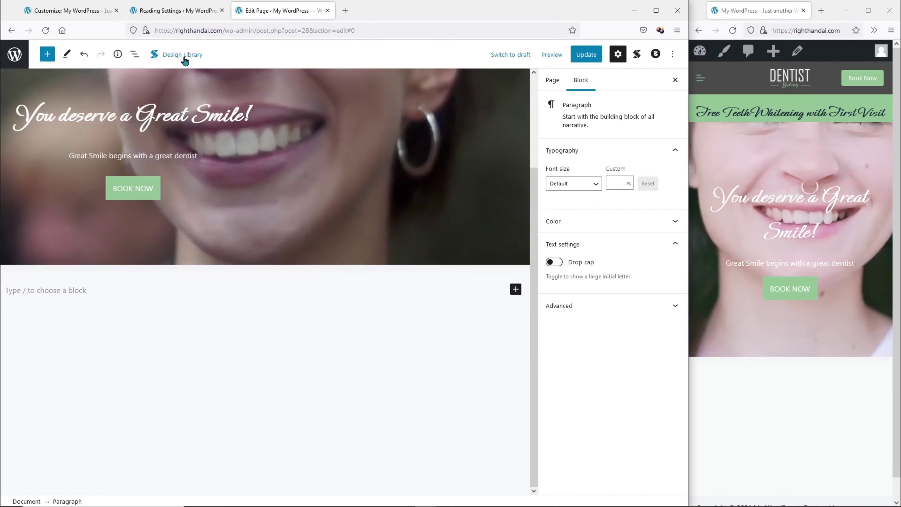
Insert Upland Feature 2 from the Feature category of Stackable's Design Library.
click(184, 59)
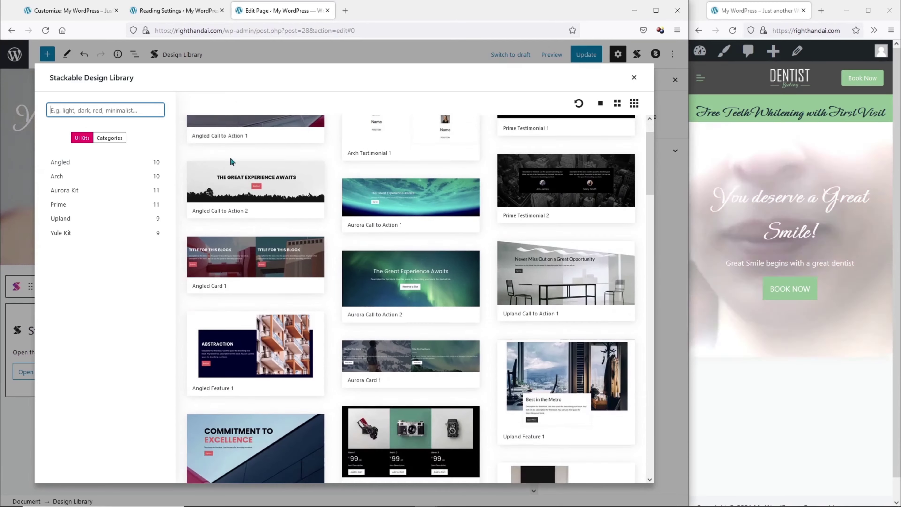
scroll(226, 176, down, 3)
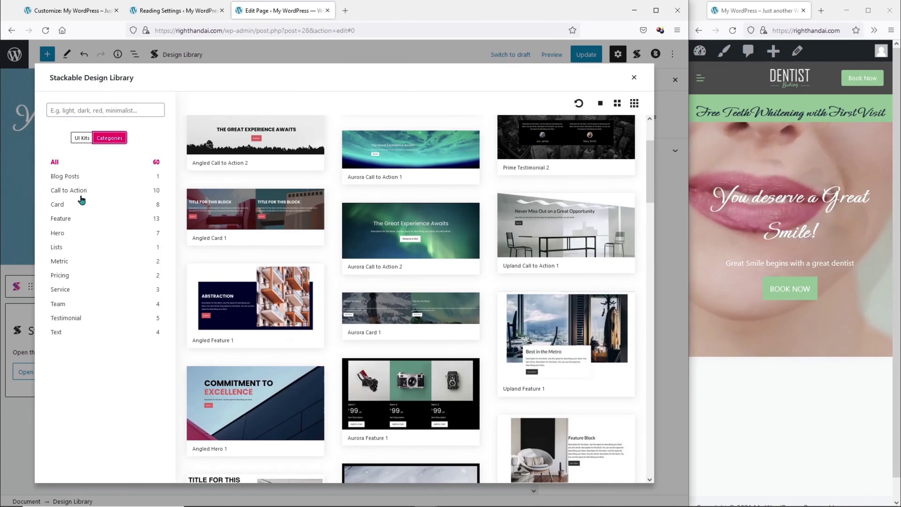
click(81, 190)
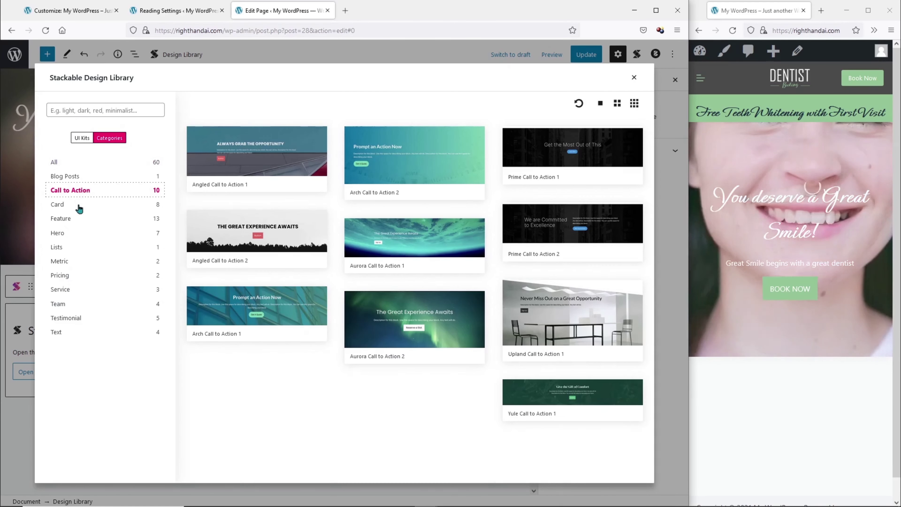
click(78, 210)
click(93, 220)
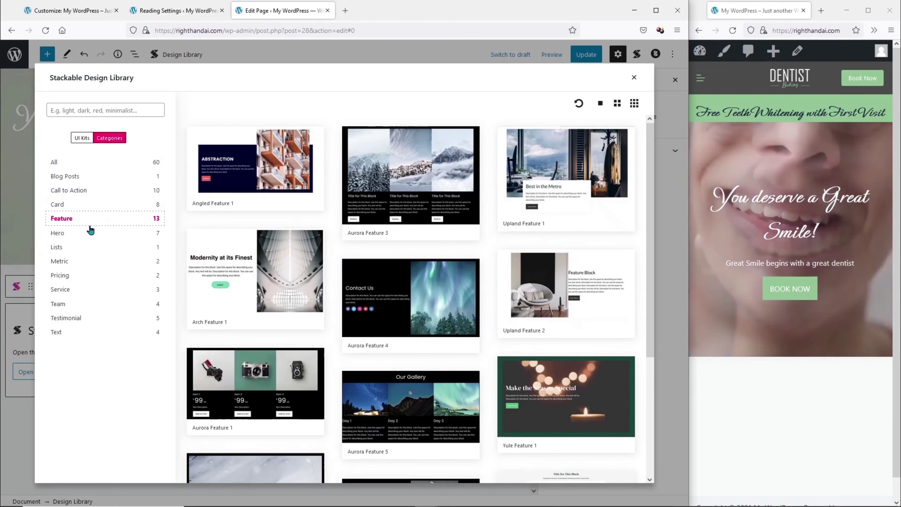
scroll(601, 216, down, 5)
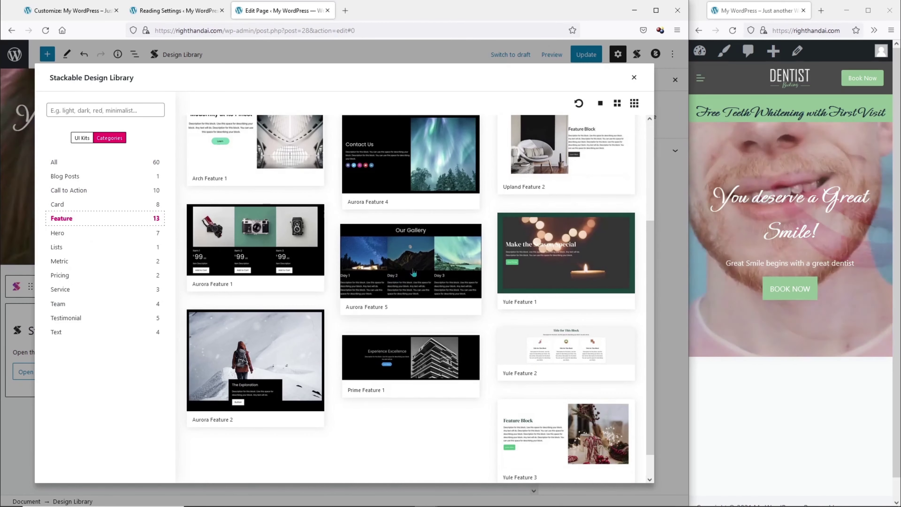
scroll(601, 217, up, 3)
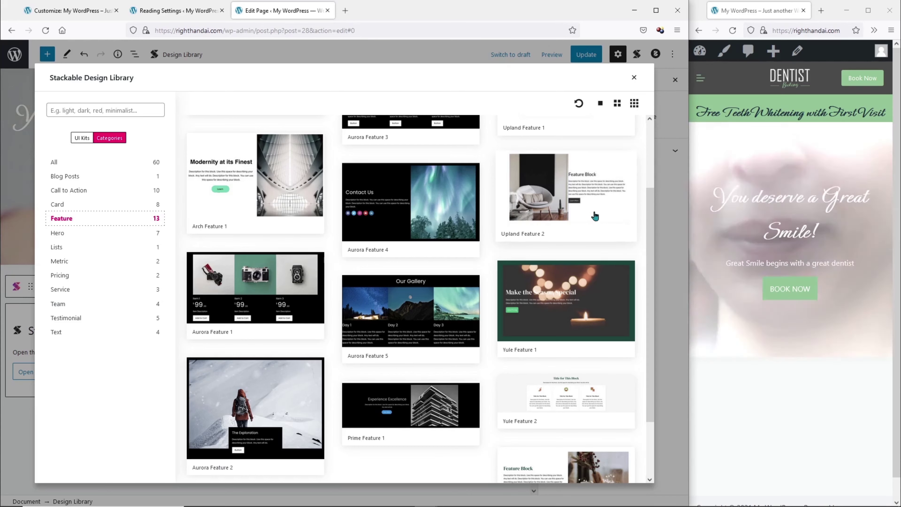
click(594, 215)
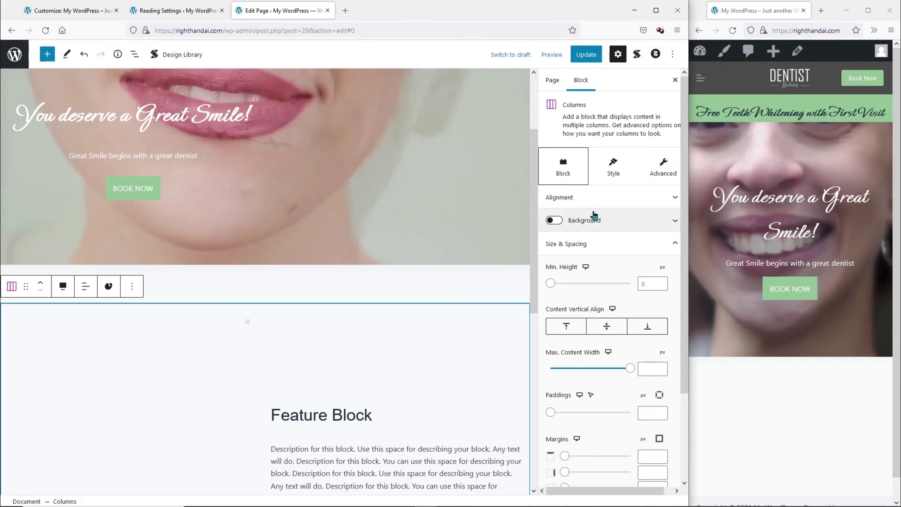
Move the feature section's image column to the right of the text.
scroll(414, 278, down, 4)
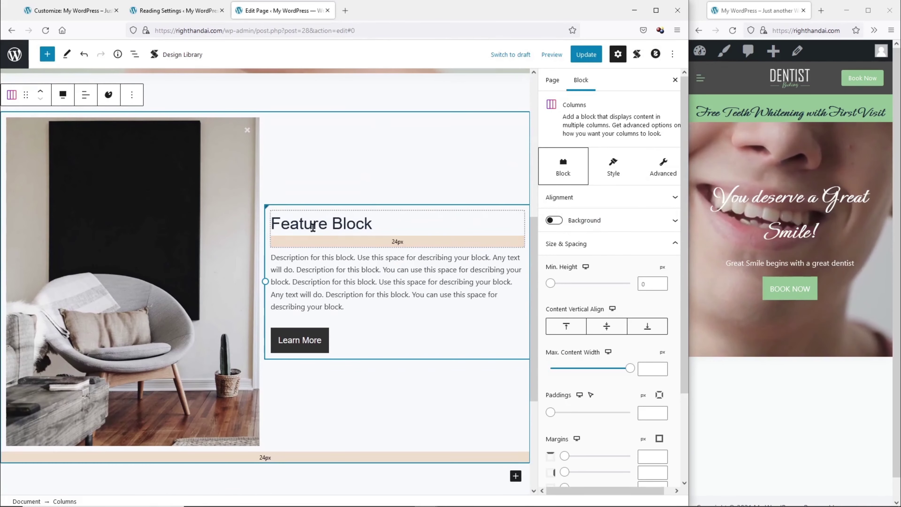
scroll(260, 151, down, 1)
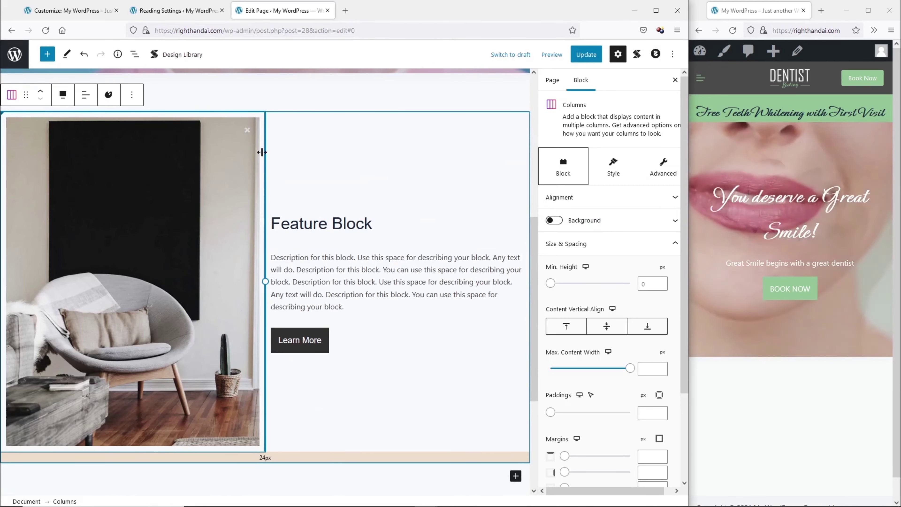
click(260, 152)
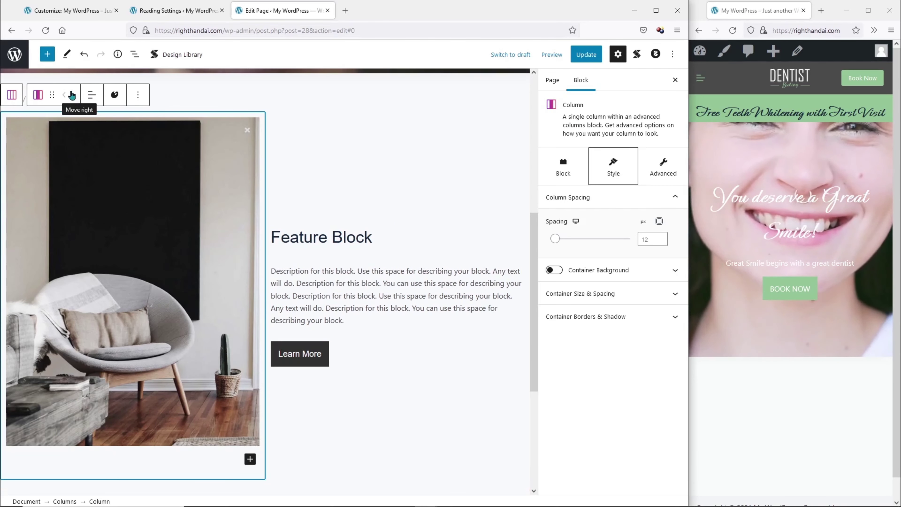
click(72, 95)
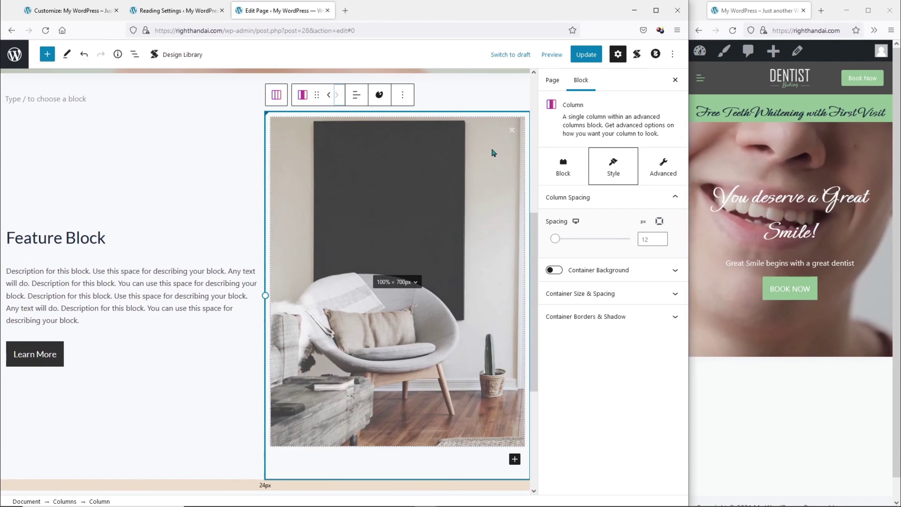
Replace the feature image with Team.jpg from the Media Library.
click(492, 153)
click(482, 152)
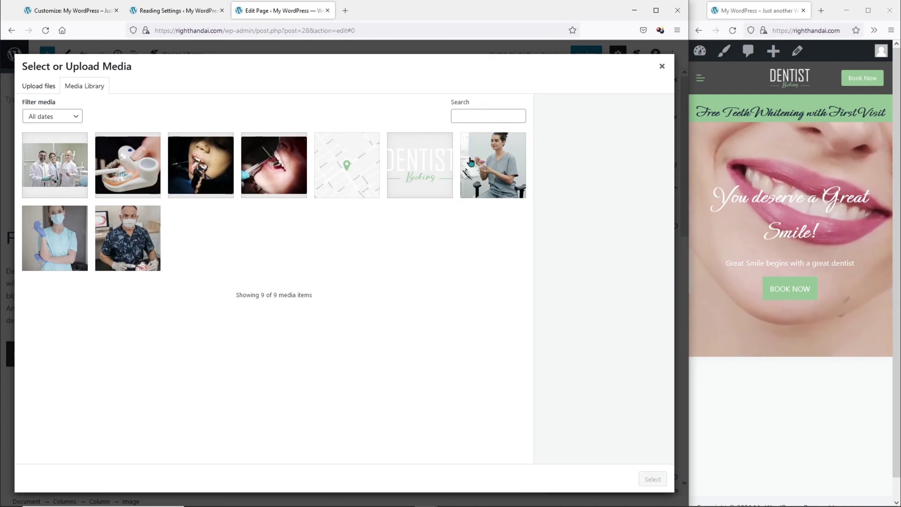
click(55, 160)
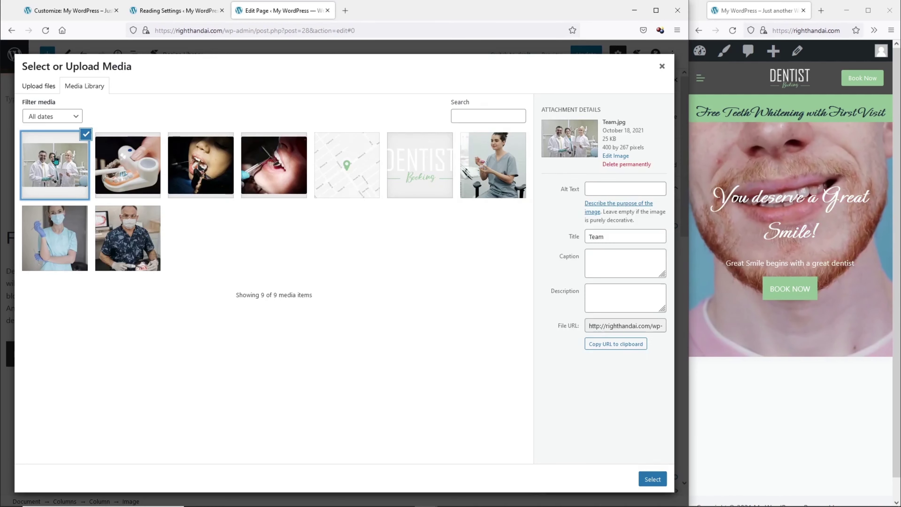
click(651, 478)
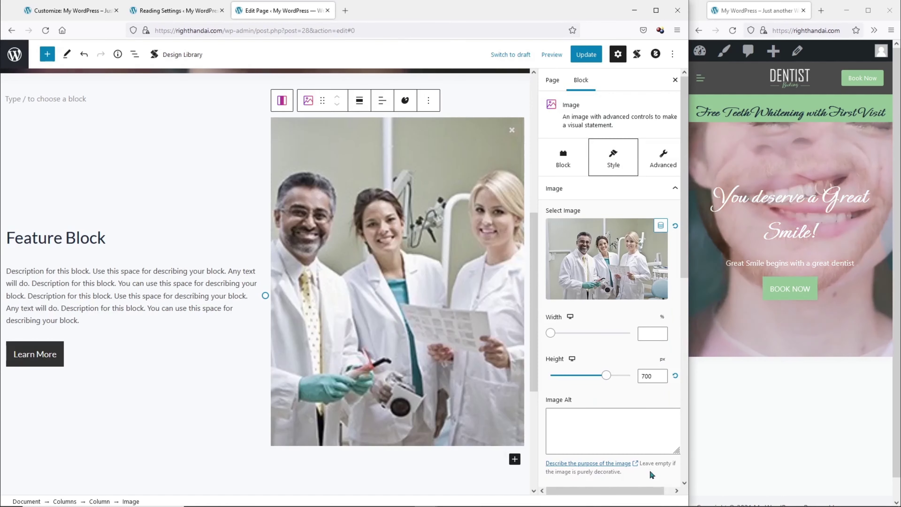
Set the feature image's Image Fit to Contain.
scroll(579, 344, down, 5)
scroll(579, 344, down, 4)
scroll(507, 302, down, 1)
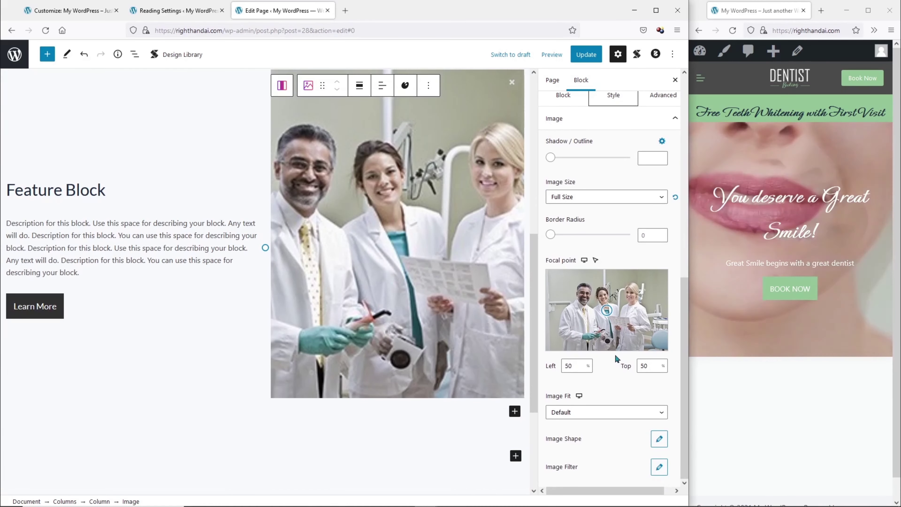
scroll(615, 353, up, 3)
scroll(586, 234, down, 4)
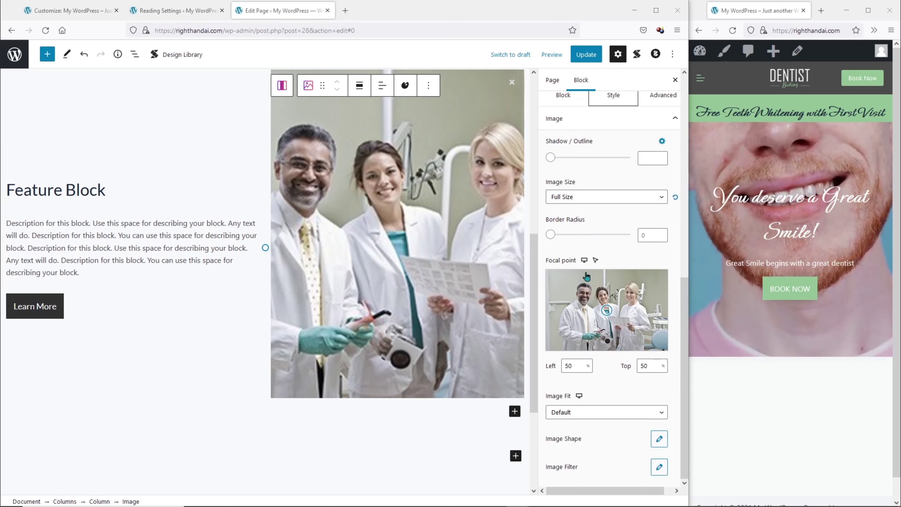
click(600, 416)
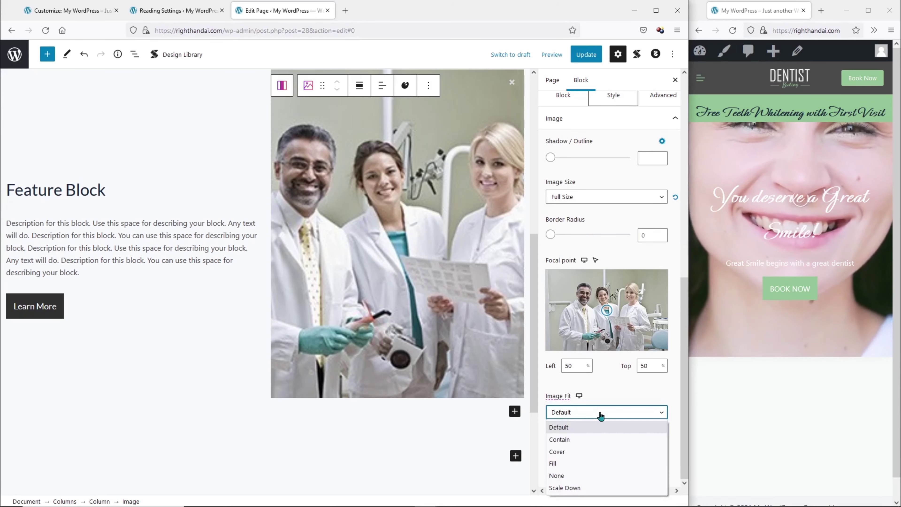
click(600, 437)
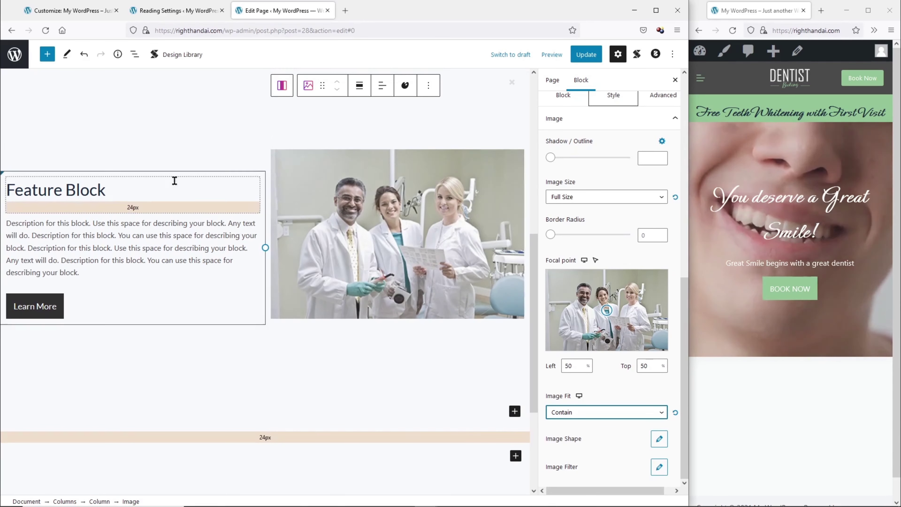
Retitle the feature 'Hello! We're Dentist Booking!' and paste Lorem ipsum as its description.
triple_click(75, 192)
text(He)
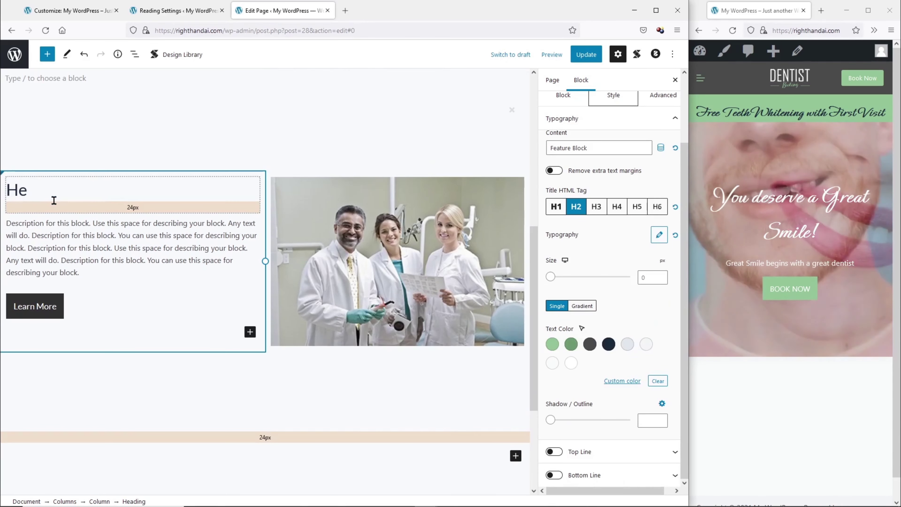
text(llo! We)
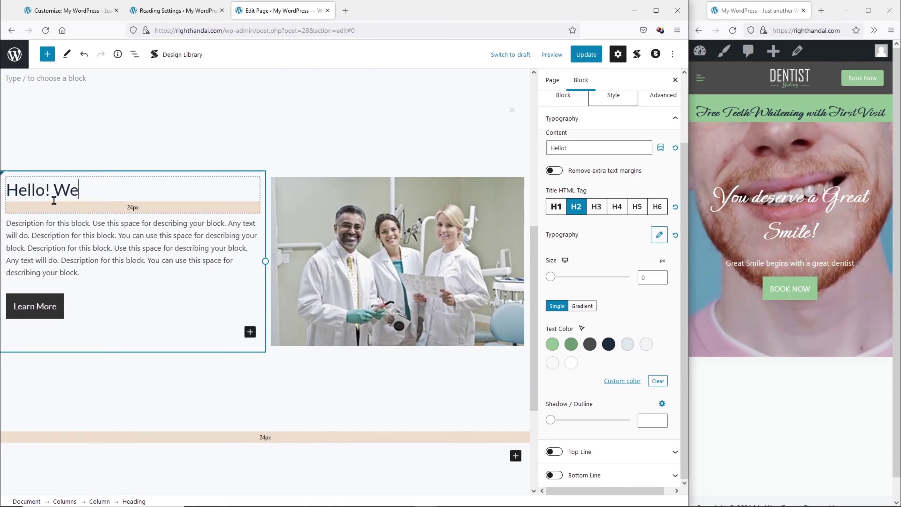
text('re Dentist Booking!)
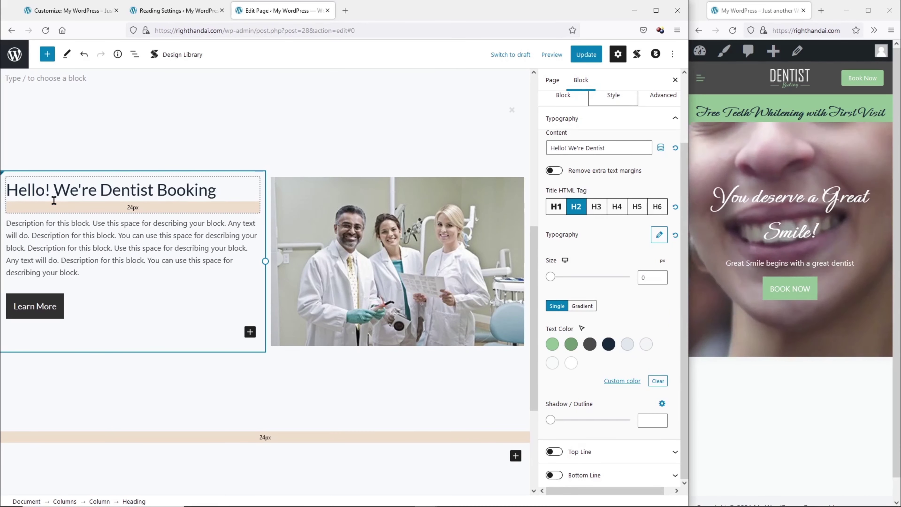
click(55, 236)
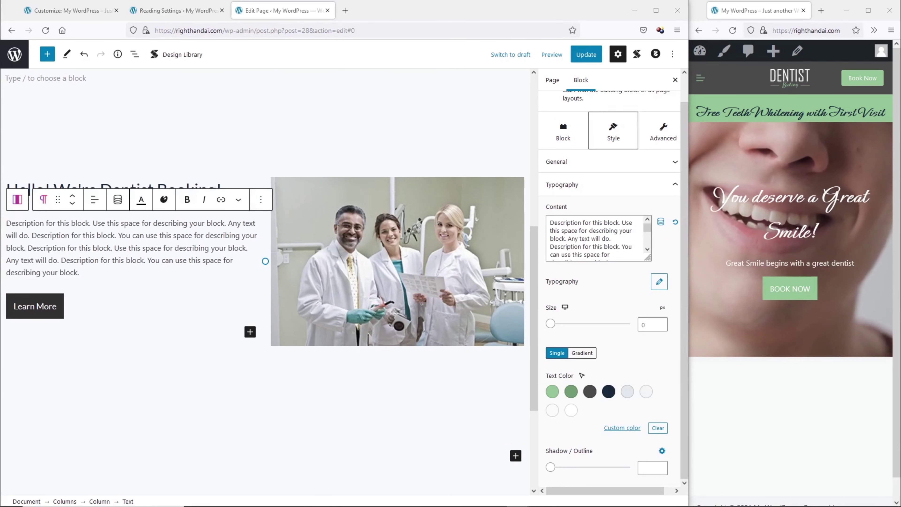
key(ctrl+a)
text(Lorem ipsum dolor sit amet, consectetur adipiscing elit, sed do eiusmod tempor incididunt ut labore et dolore magna aliqua. Ut enim ad minim veniam, quis nostrud exercitation ullamco laboris nisi ut aliquip ex ea commodo consequat. Duis aute irure dolor in reprehenderit in voluptate velit esse cillum dolore eu fugiat nulla pariatur. Excepteur sint occaecat cupidatat non proident, sunt in culpa qui officia deserunt mollit anim id est laborum.)
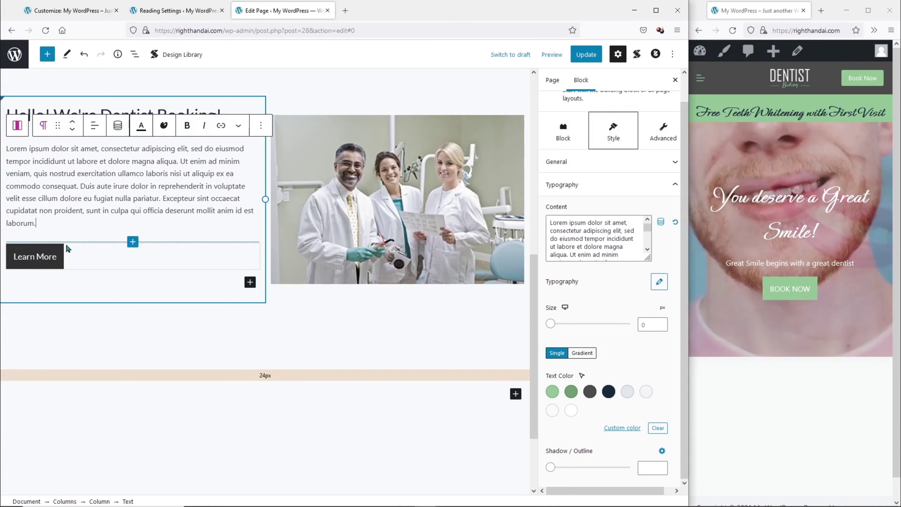
Relabel the Learn More button as About Us.
click(35, 258)
text(About Us)
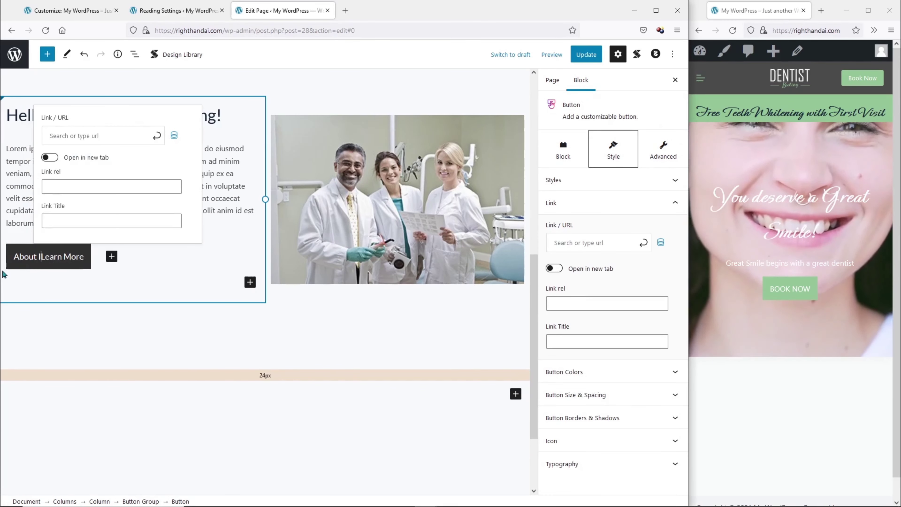
key(Delete)
key(Delete)
key(Delete)
key(Delete)
key(Delete)
key(Delete)
key(Delete)
key(Delete)
key(Delete)
key(Delete)
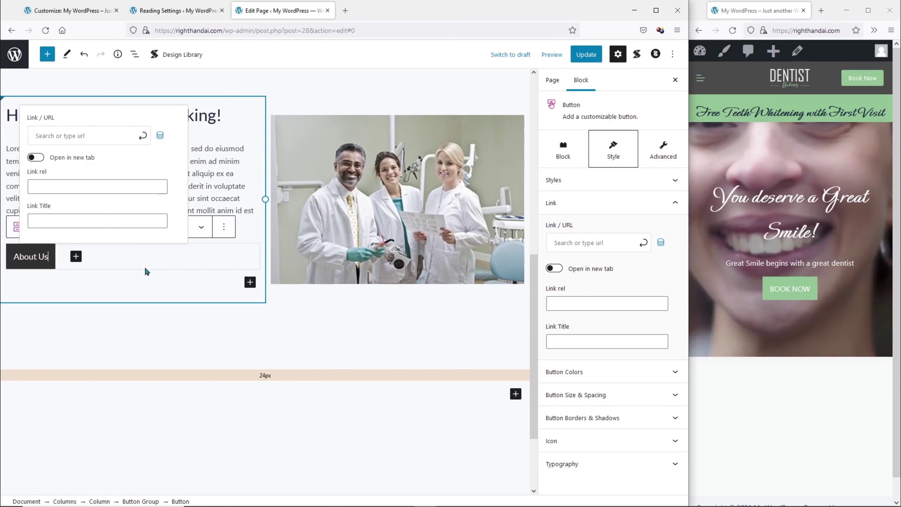
click(131, 263)
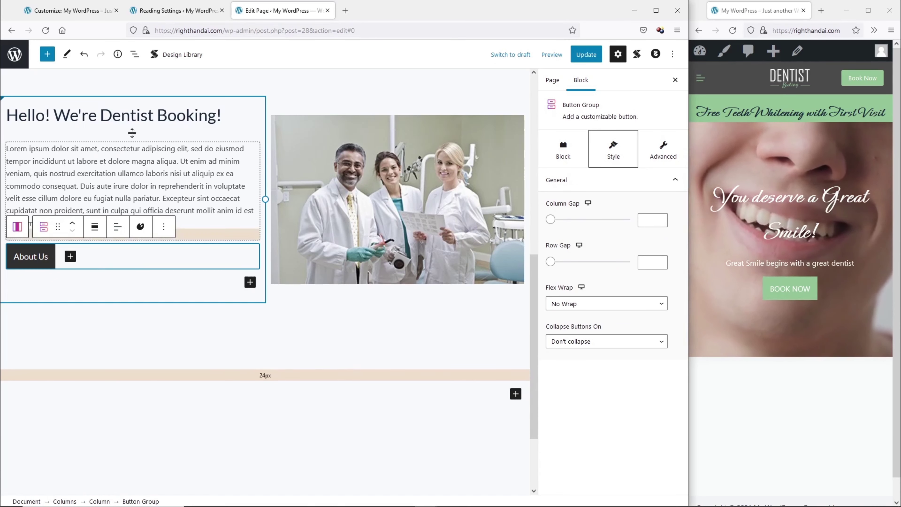
Set the heading's font family to DM Serif Display and update the page.
click(131, 117)
key(ctrl+a)
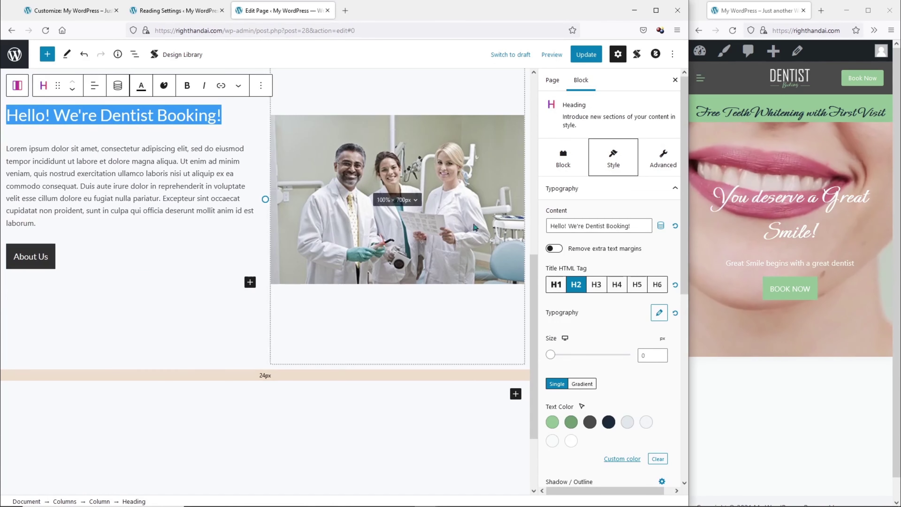
scroll(600, 182, down, 3)
click(659, 216)
click(596, 275)
text(DM Serif Display)
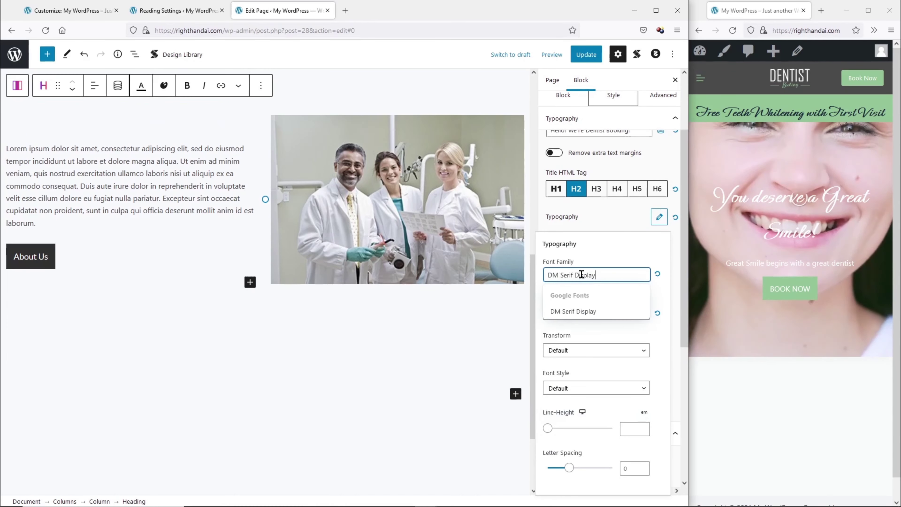
click(578, 313)
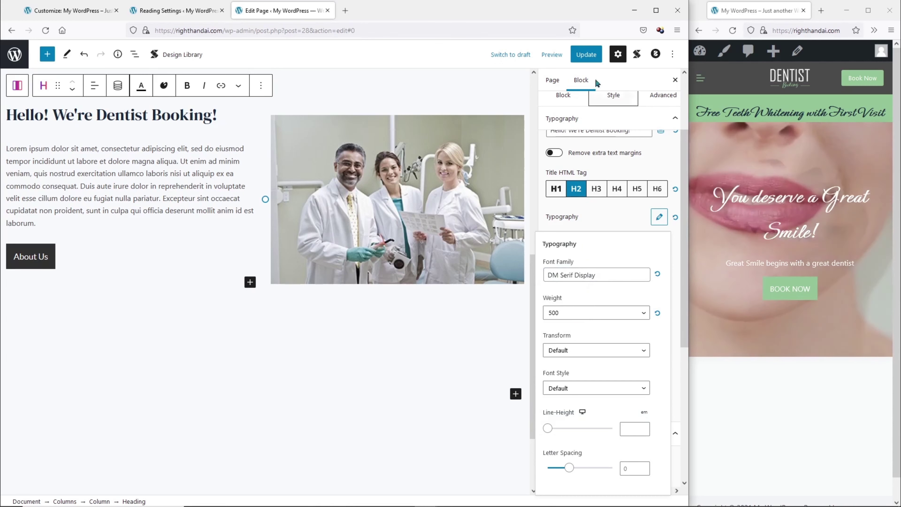
click(586, 54)
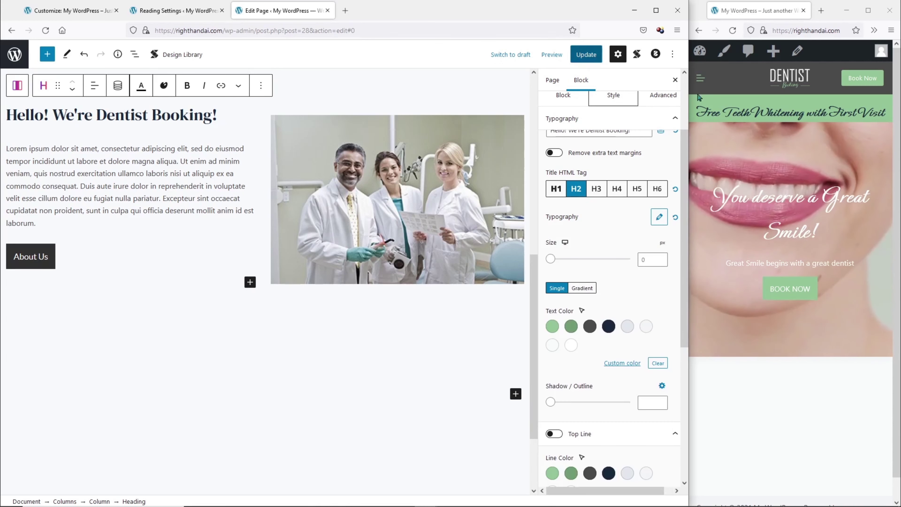
Reload the live site to check the new feature section at desktop width, then restore the editor.
click(733, 31)
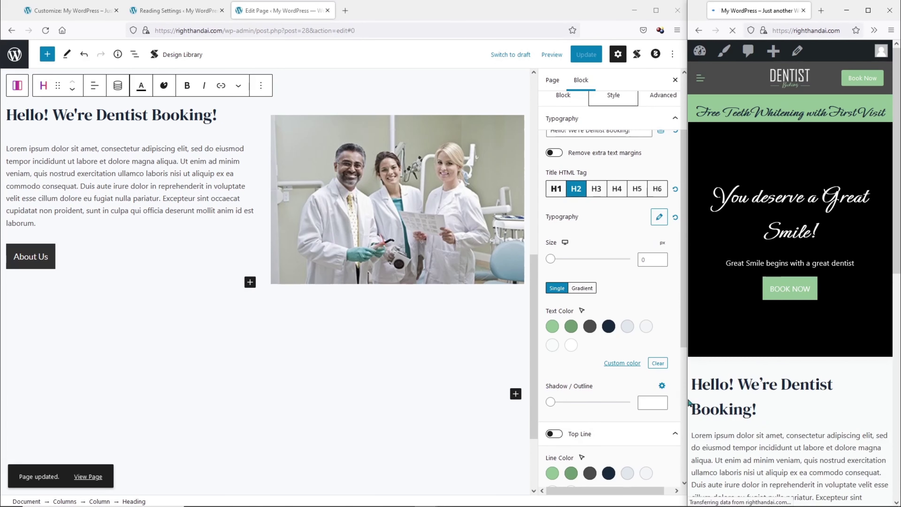
drag(689, 402, 215, 376)
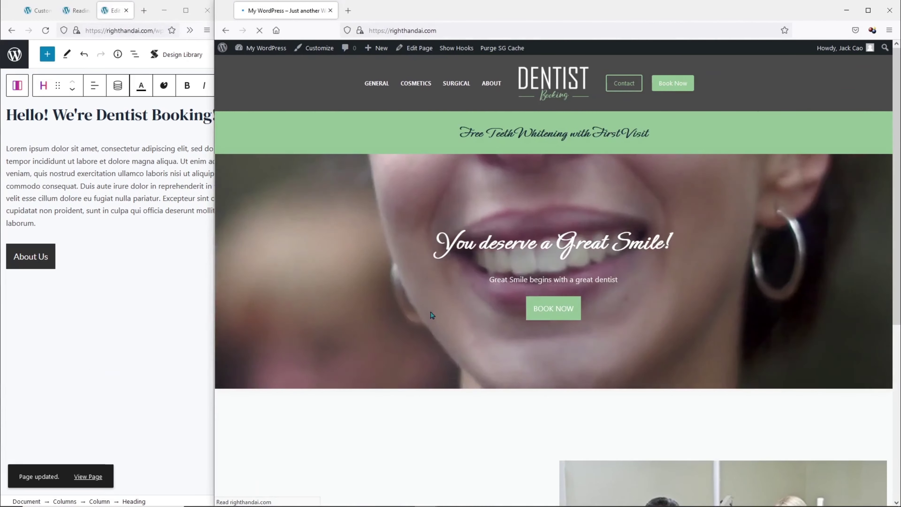
scroll(439, 302, down, 7)
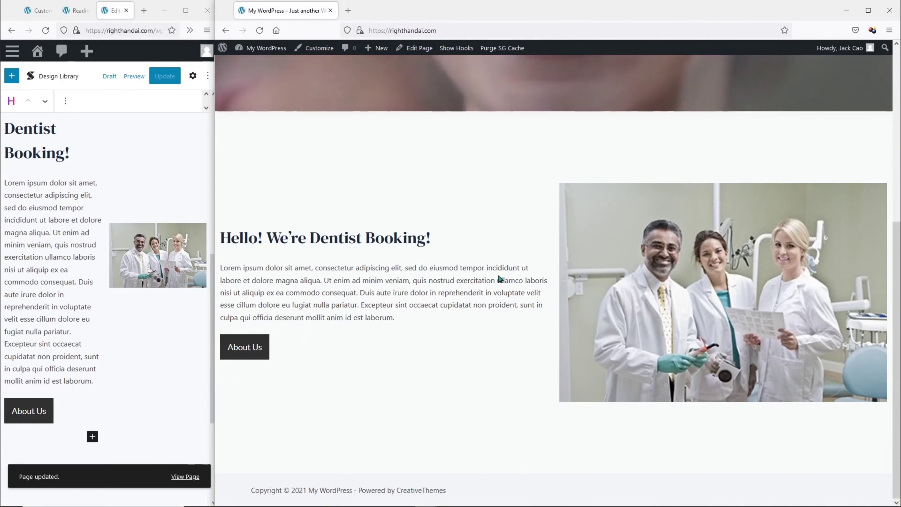
drag(213, 262, 688, 263)
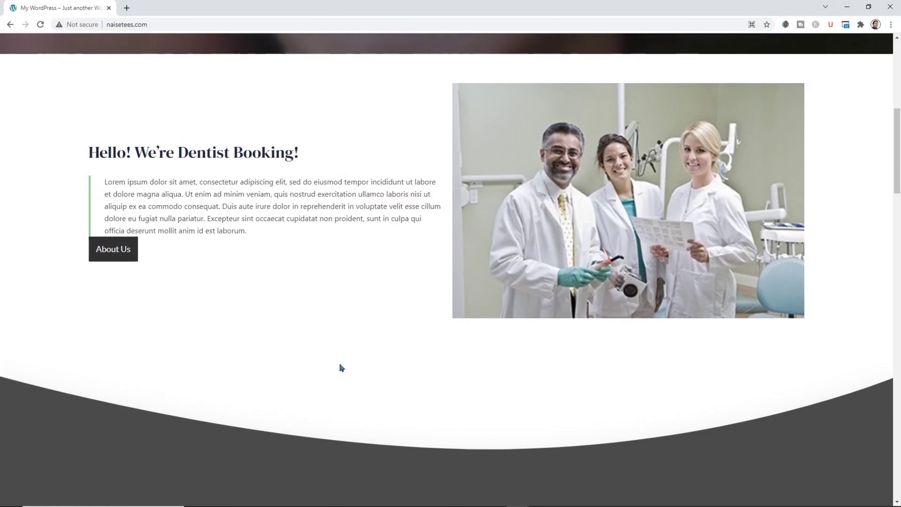
scroll(340, 367, down, 10)
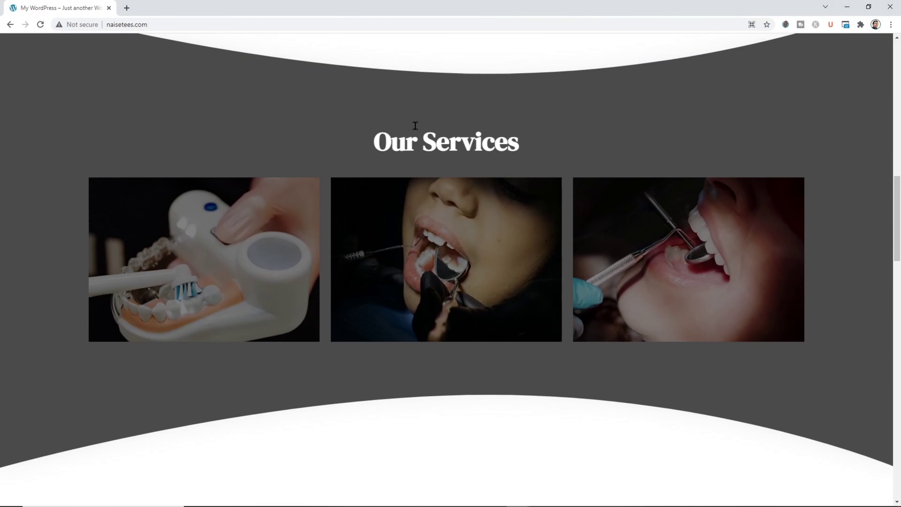
Insert the Stackable Angled Service design (THE DESIGN PROCESS) from the Design Library below the intro.
click(847, 7)
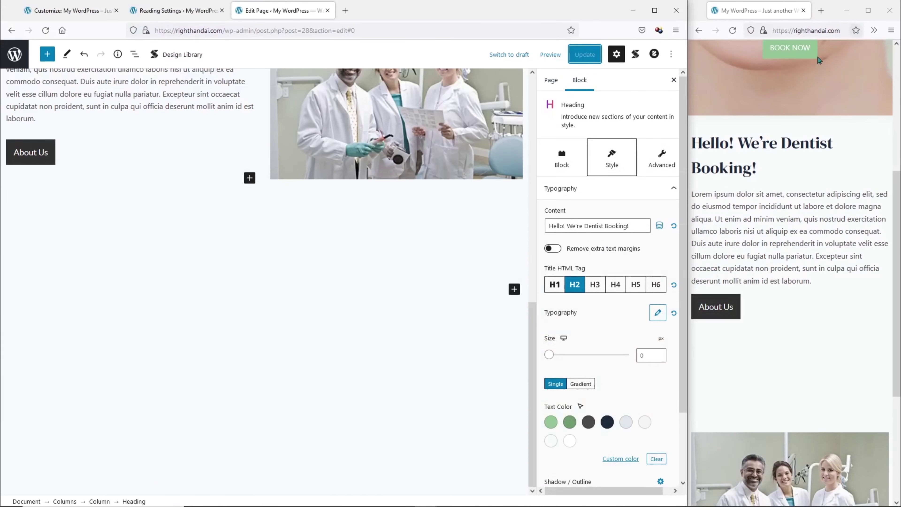
click(512, 296)
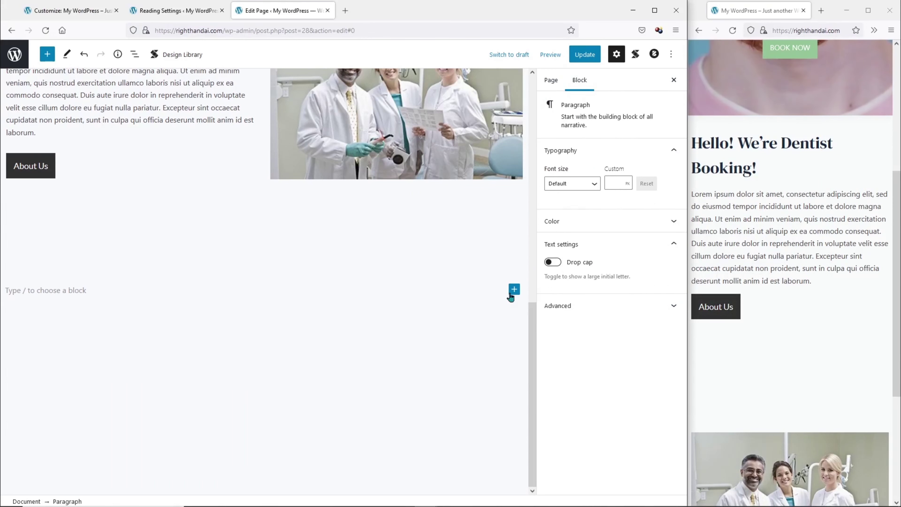
click(511, 293)
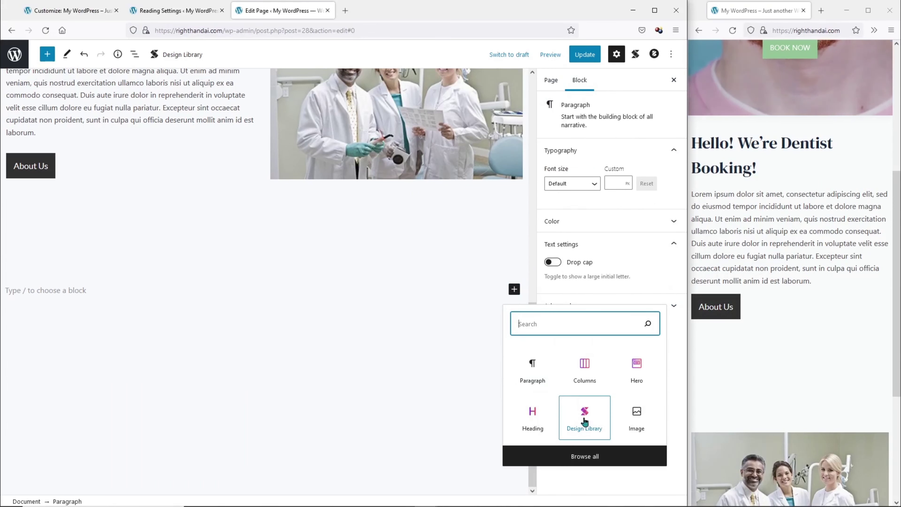
click(166, 55)
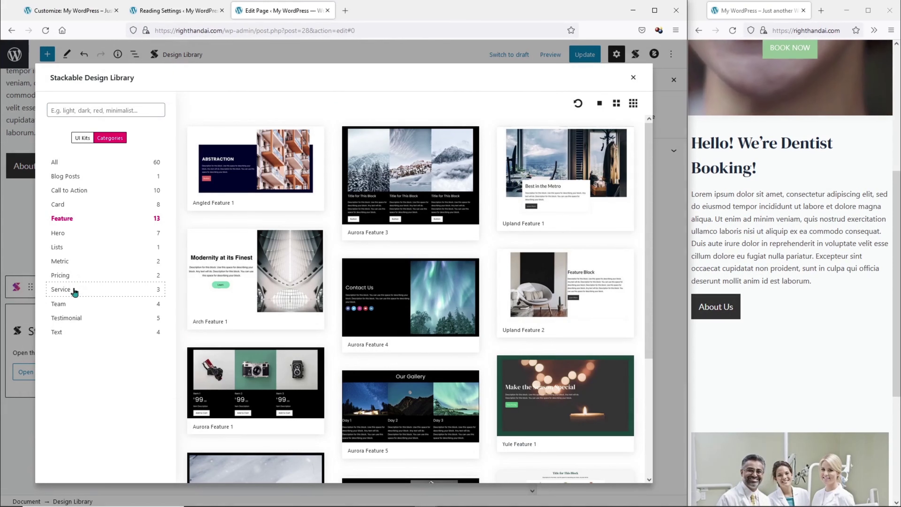
click(61, 290)
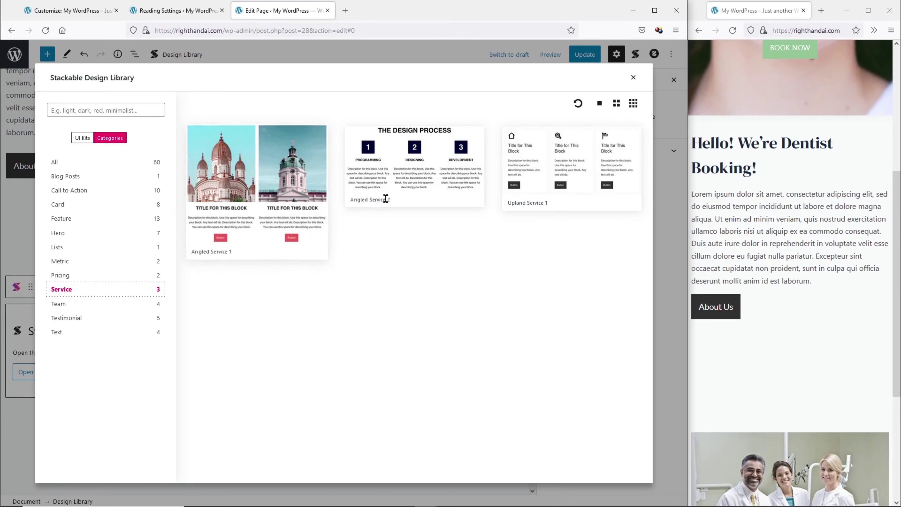
click(436, 174)
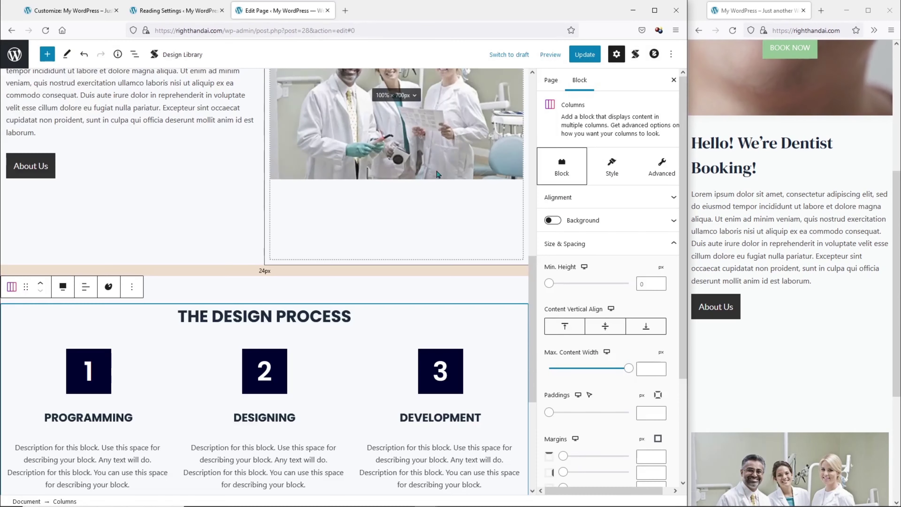
Set THE DESIGN PROCESS heading to 55 px and change its font from Poppins to DM Serif Display.
scroll(330, 245, down, 4)
scroll(248, 227, up, 3)
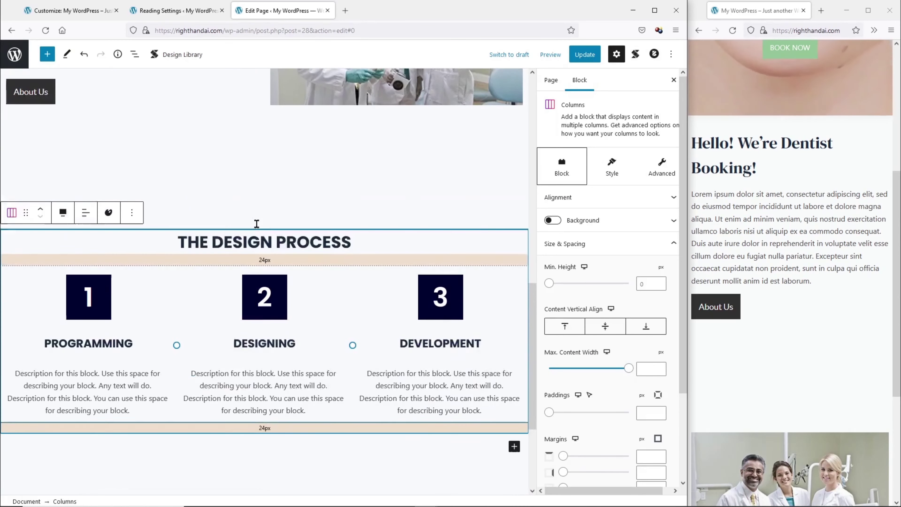
click(280, 276)
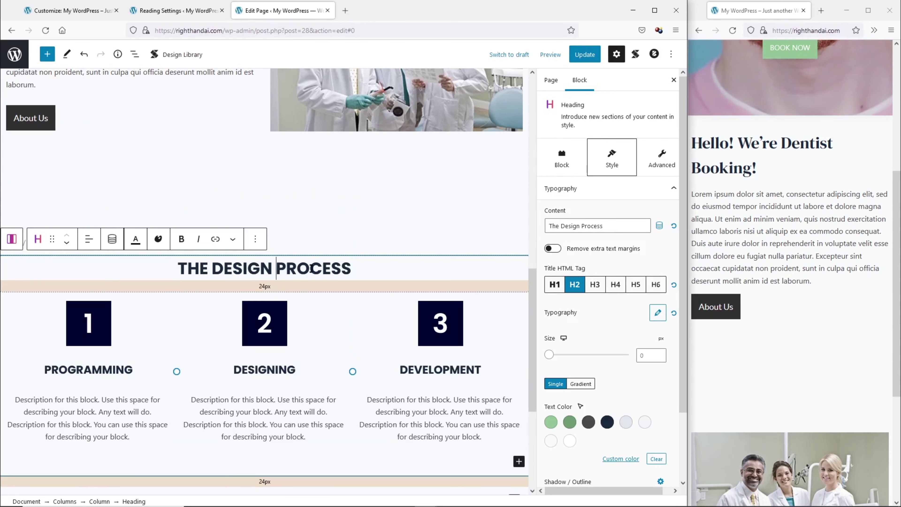
scroll(427, 304, down, 1)
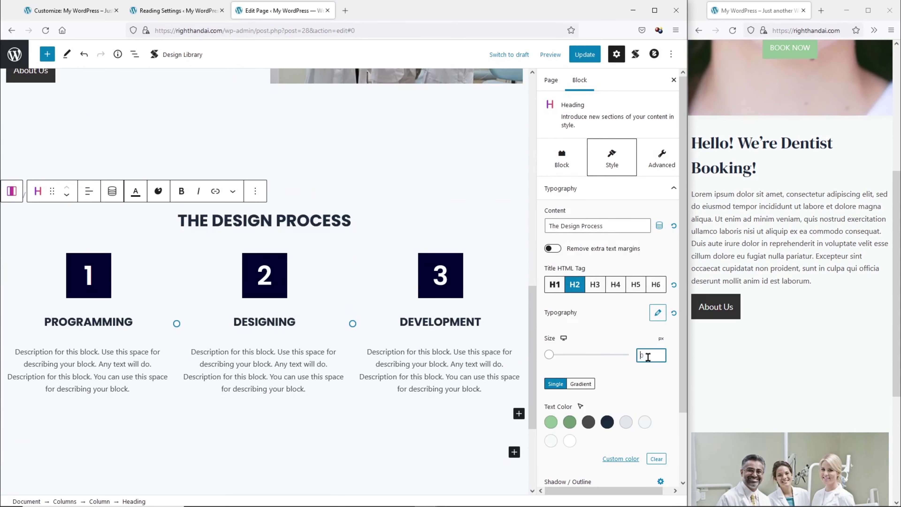
text(55)
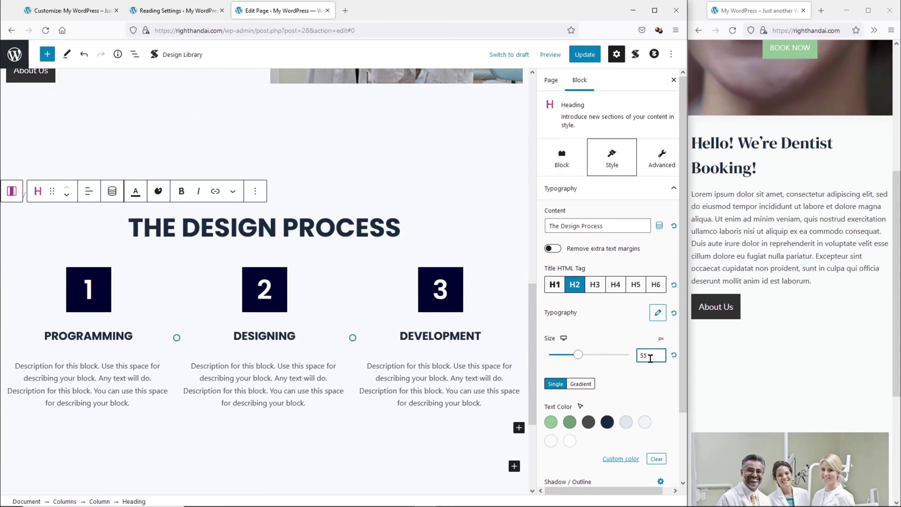
click(658, 313)
click(548, 79)
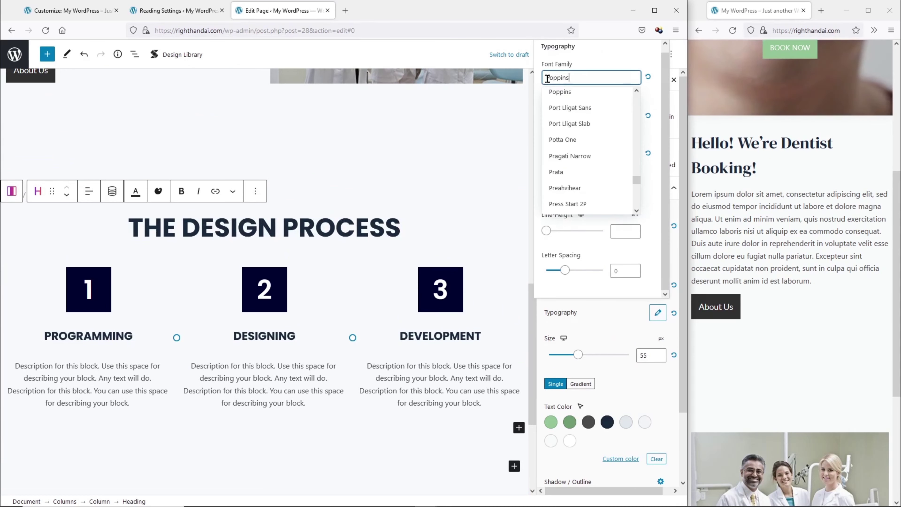
text(DM Serif Display)
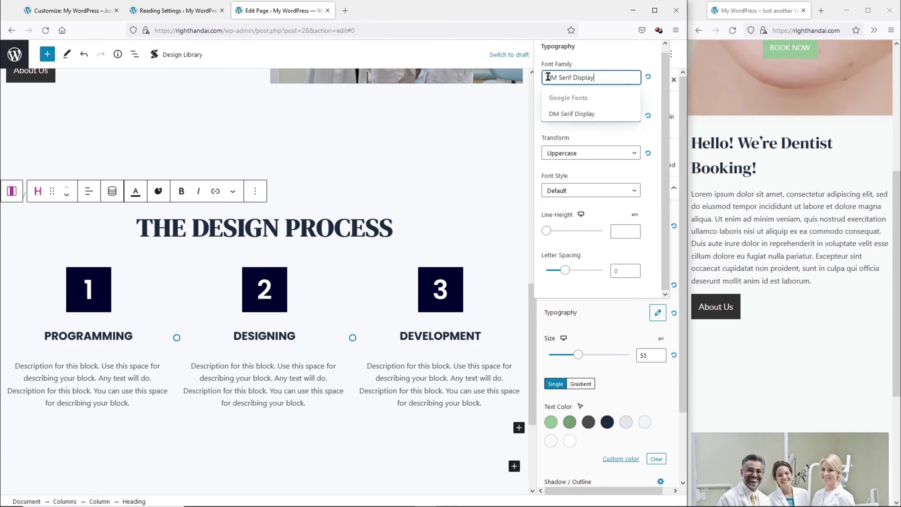
click(574, 114)
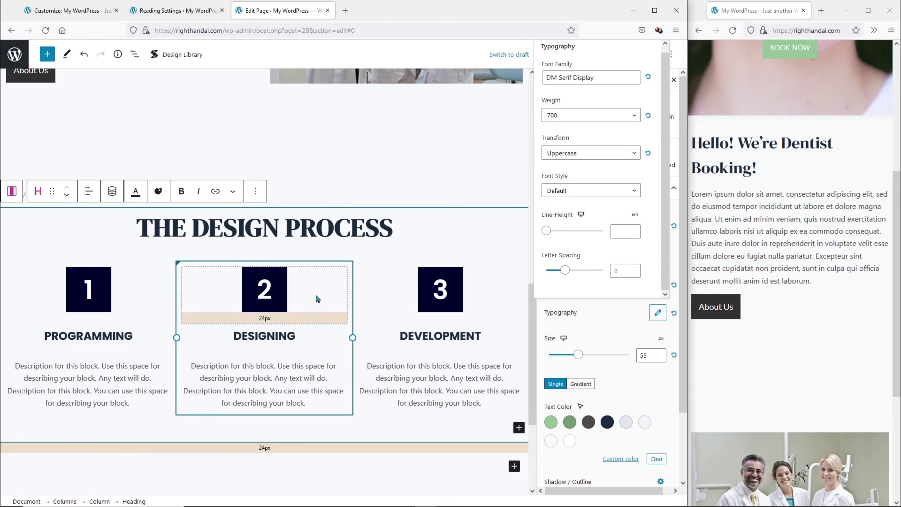
click(283, 303)
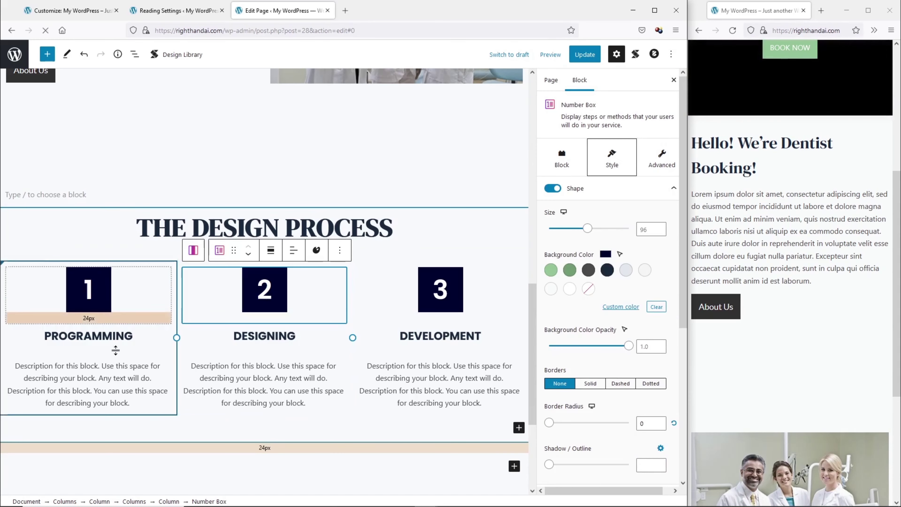
Delete the number 1 box and Programming heading from the first column.
click(88, 280)
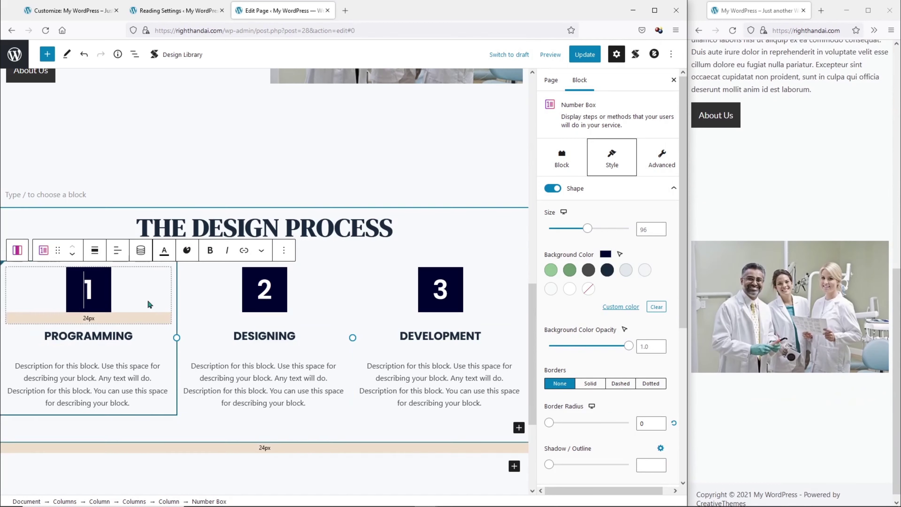
click(284, 250)
click(263, 457)
click(281, 457)
Insert a Stackable Image Box into the emptied first column from the full block list.
click(90, 276)
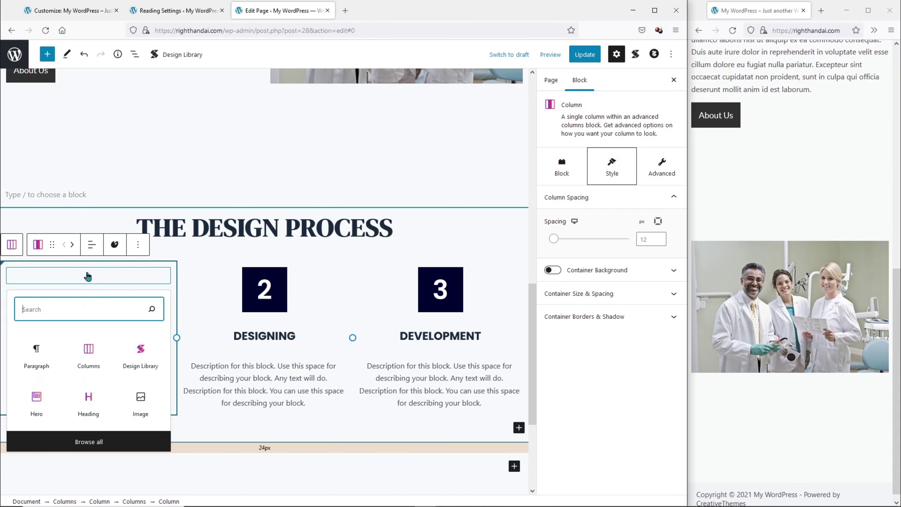
click(89, 441)
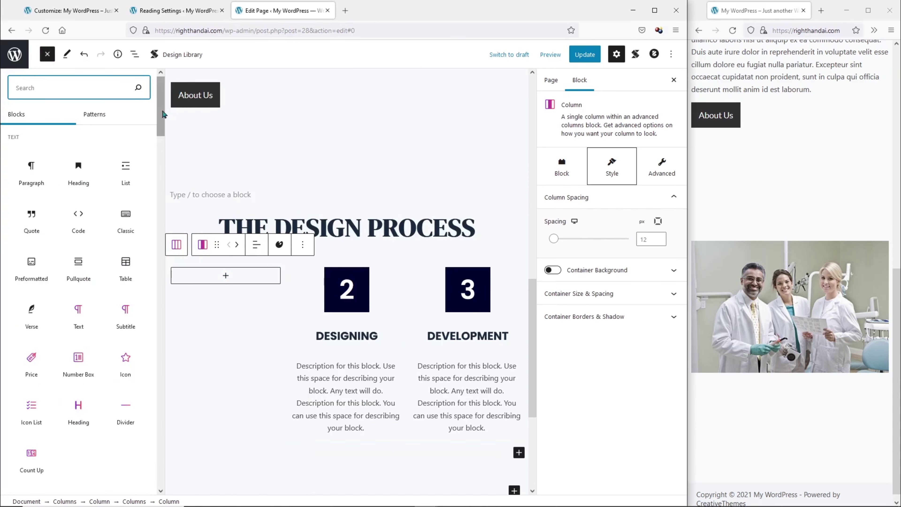
drag(163, 120, 148, 442)
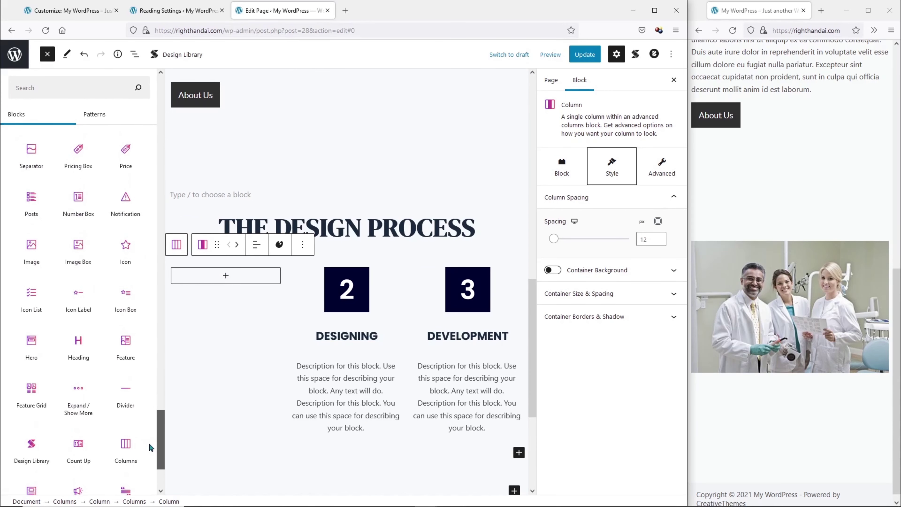
click(78, 245)
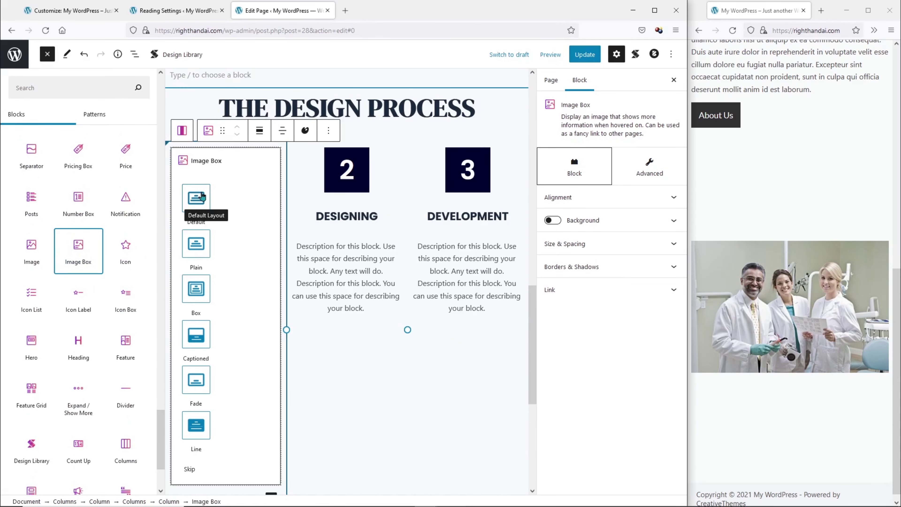
Use the default Image Box layout with the Services-1 dentist mirror image.
click(202, 196)
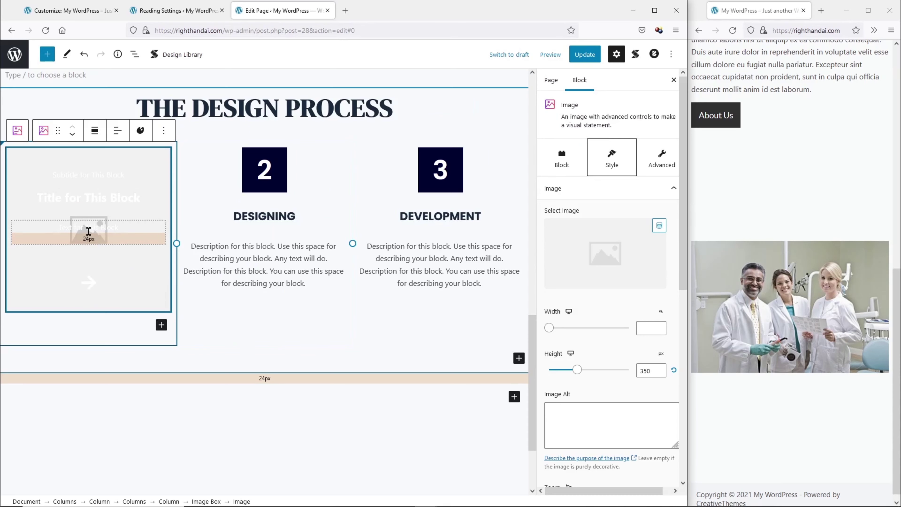
click(151, 301)
click(142, 179)
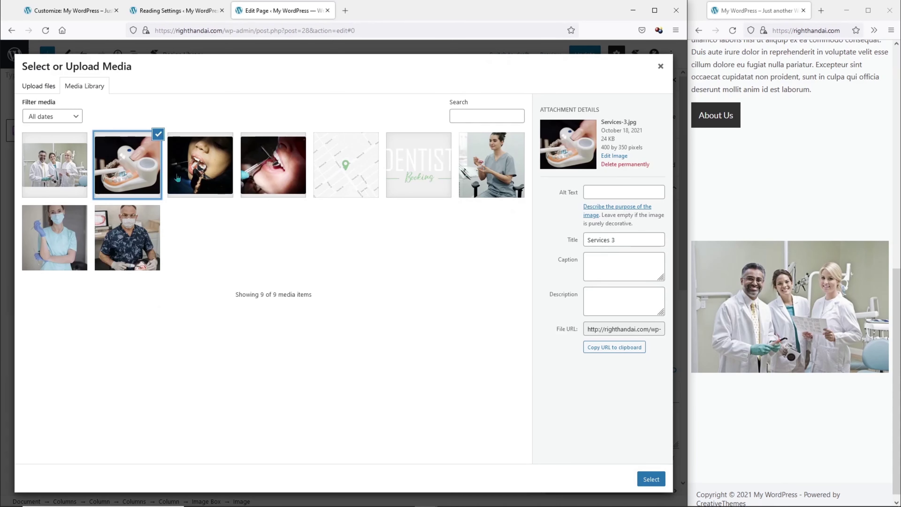
click(177, 179)
click(257, 160)
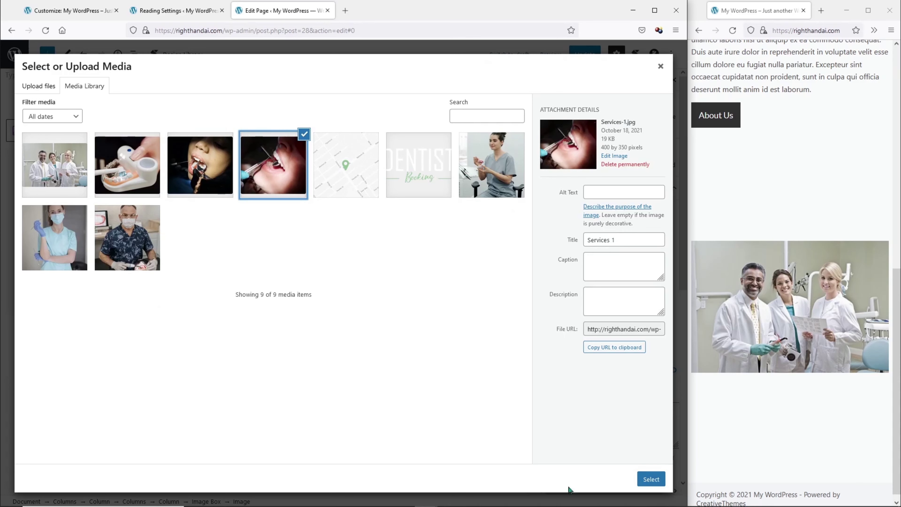
click(651, 479)
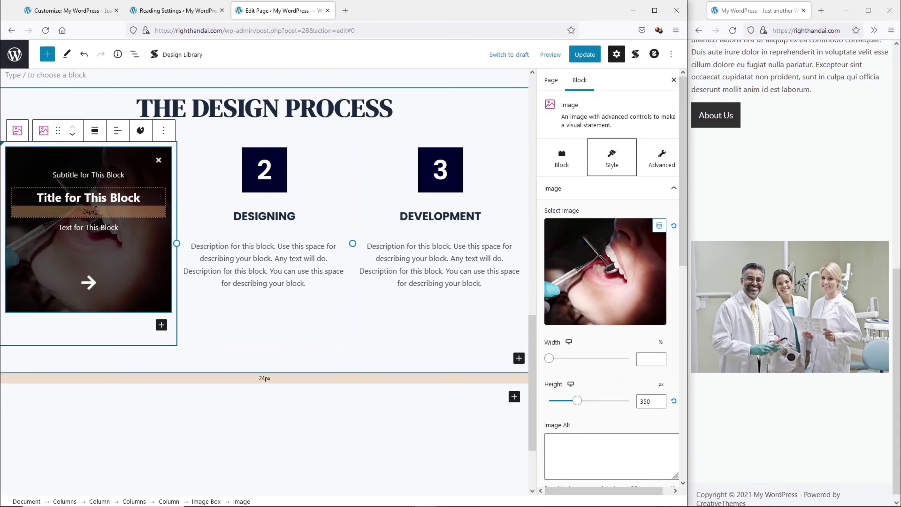
Title the card General Dentistry and list - Teeth Whitening, - Dentures and - Crowns.
triple_click(101, 198)
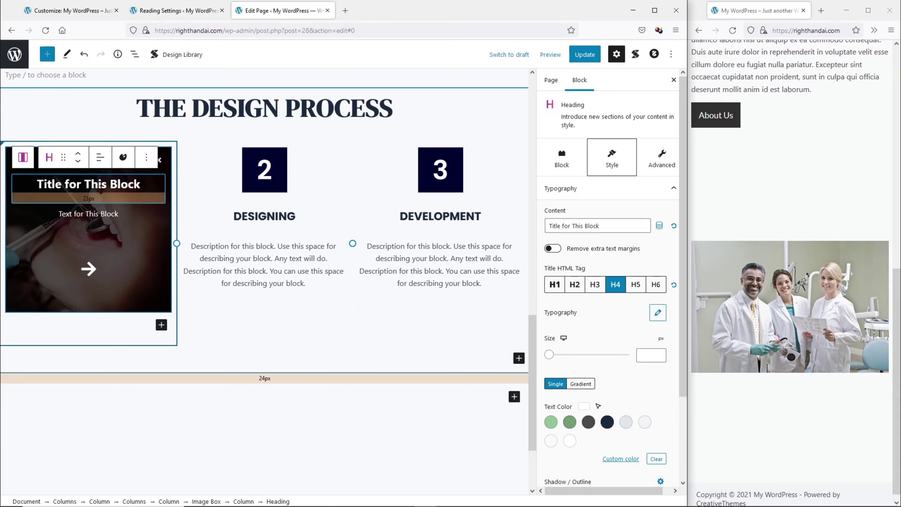
text(General Dentistry)
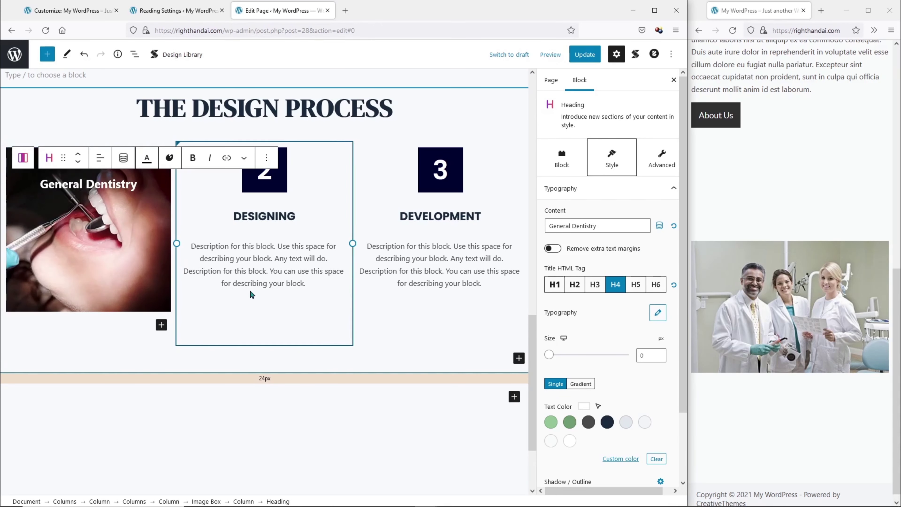
triple_click(125, 212)
key(BackSpace)
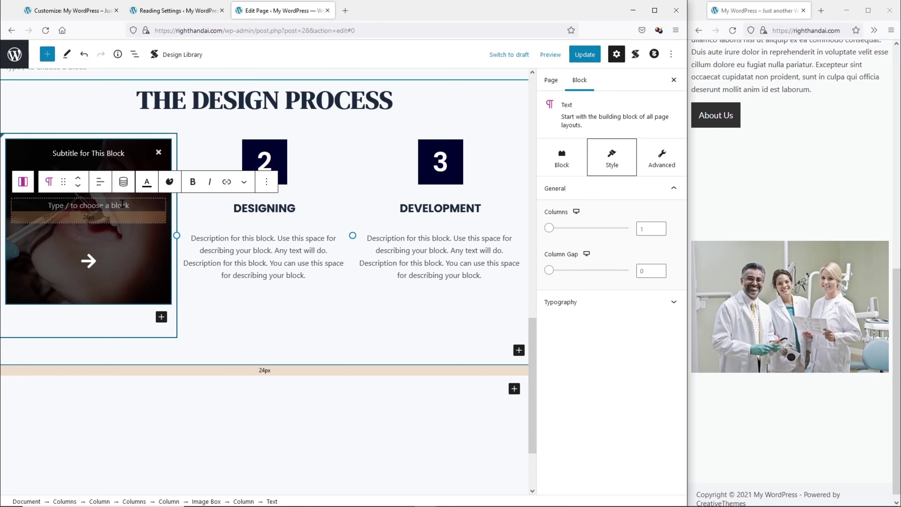
text(- Teeth Whiten)
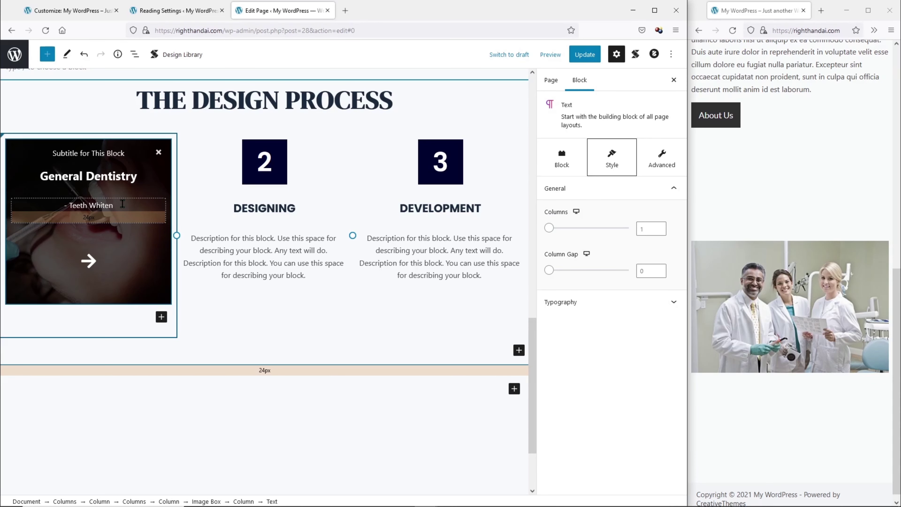
text(ing)
key(Return)
text(- Den)
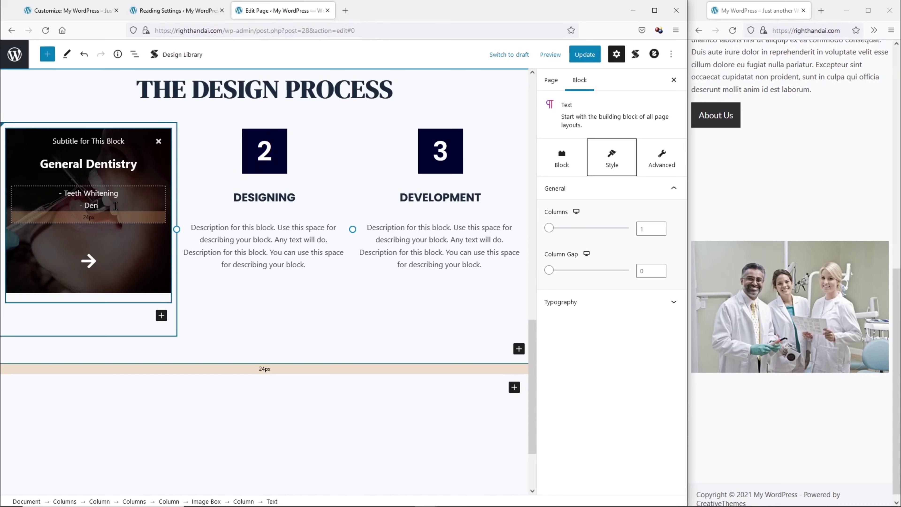
text(tures)
key(Return)
text(- Crowns)
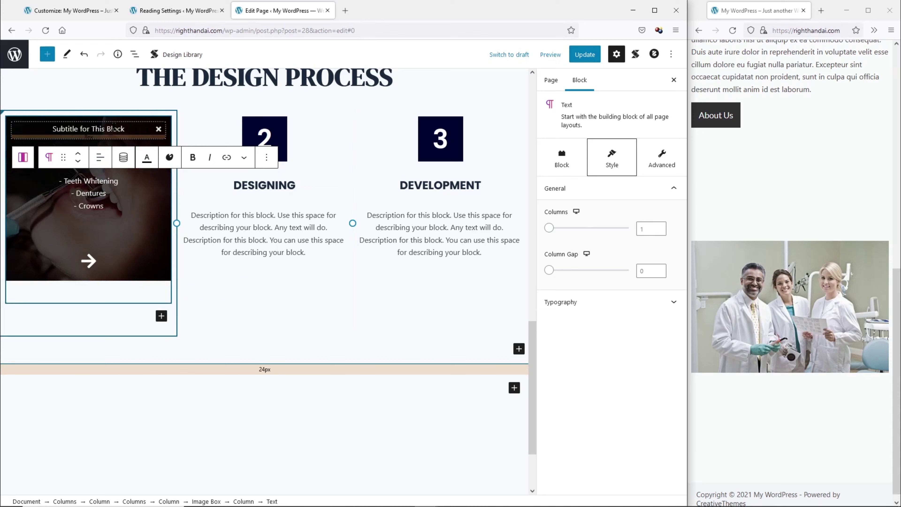
Remove the subtitle block from the General Dentistry card.
click(140, 128)
click(266, 105)
click(283, 245)
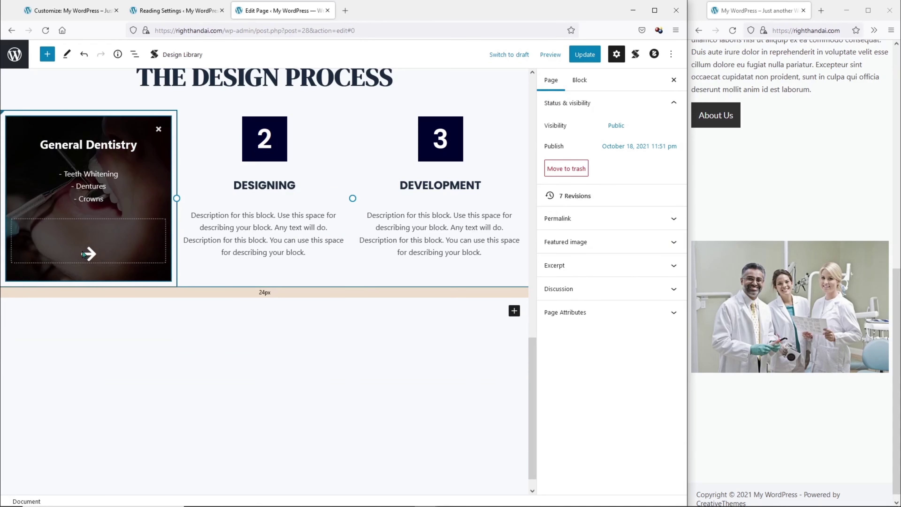
Save the page and reload the live site to view the General Dentistry card.
click(585, 54)
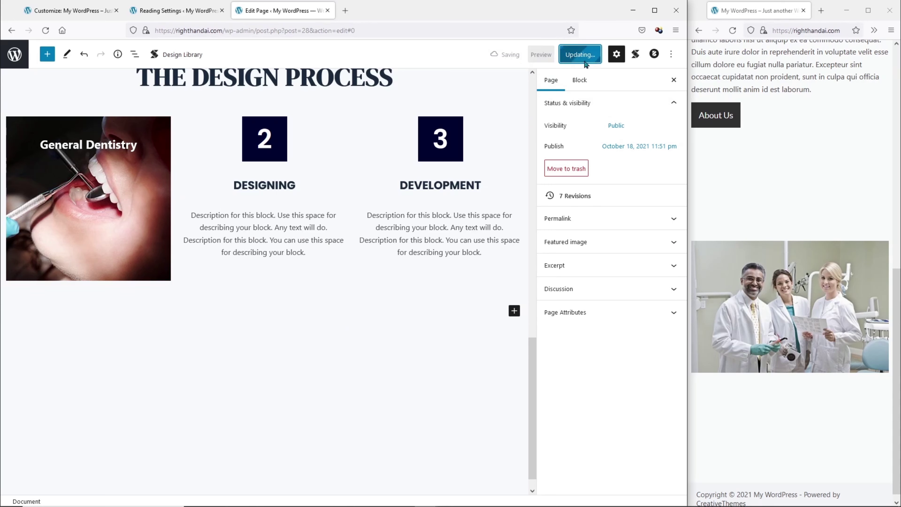
click(733, 30)
click(731, 31)
scroll(745, 158, down, 12)
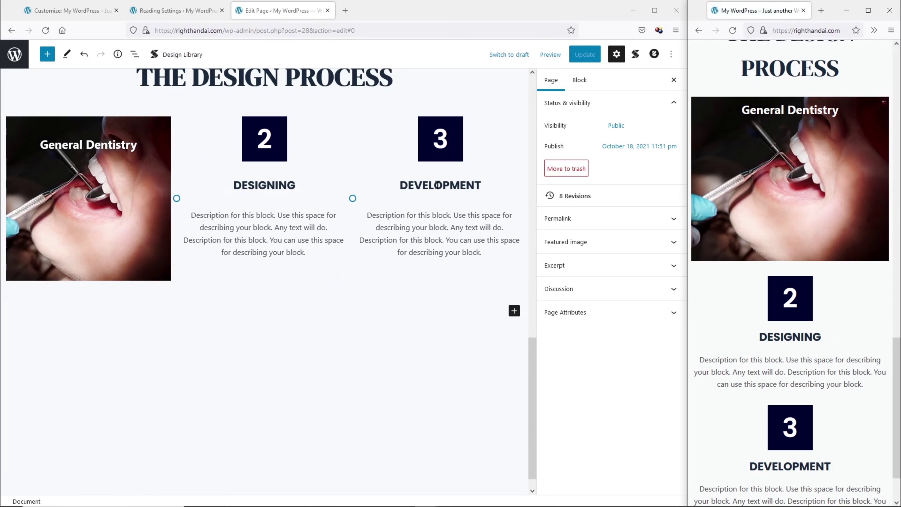
click(169, 250)
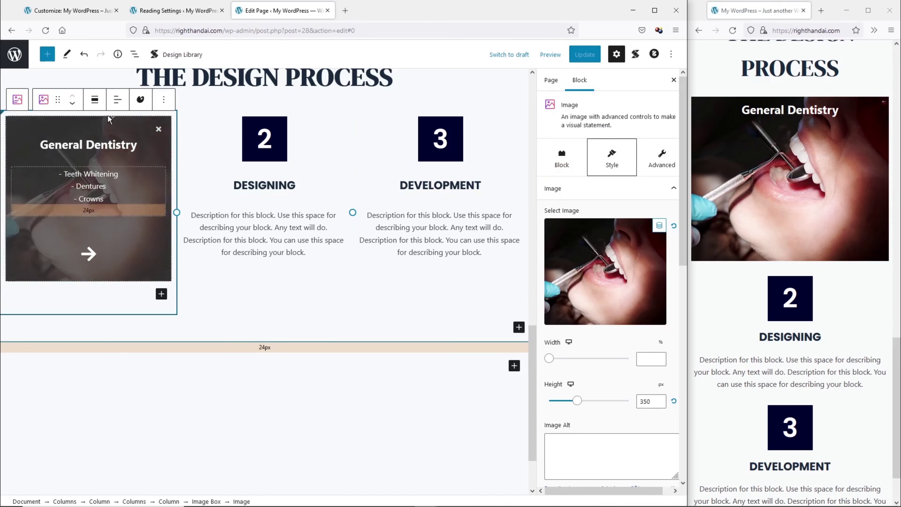
Copy the General Dentistry image box using List view and its options menu.
click(134, 55)
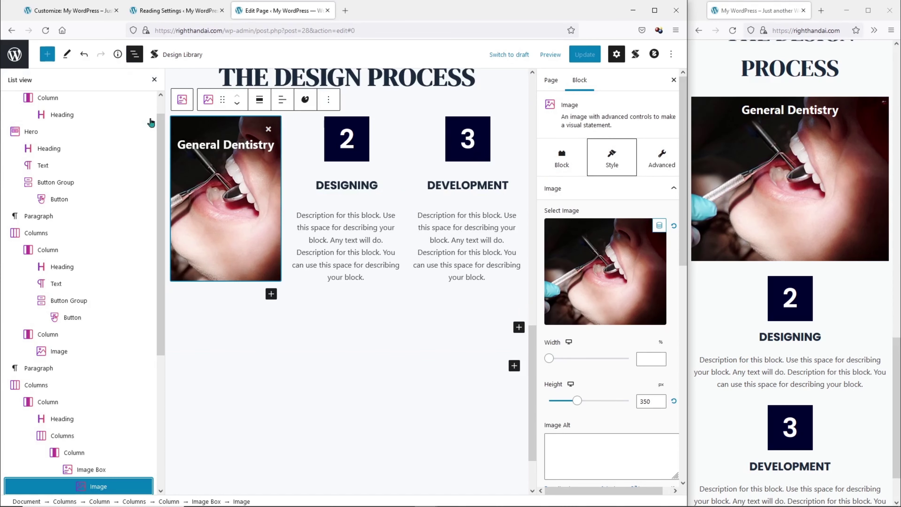
scroll(121, 298, down, 4)
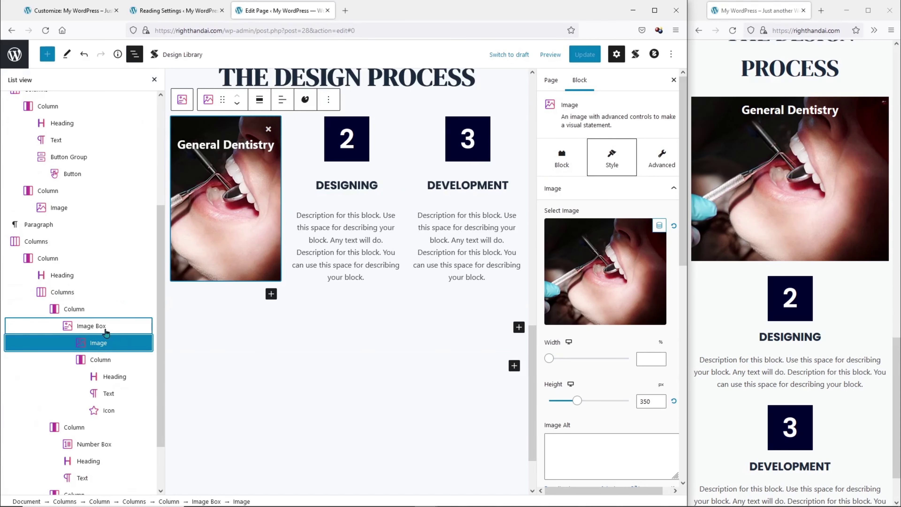
click(106, 330)
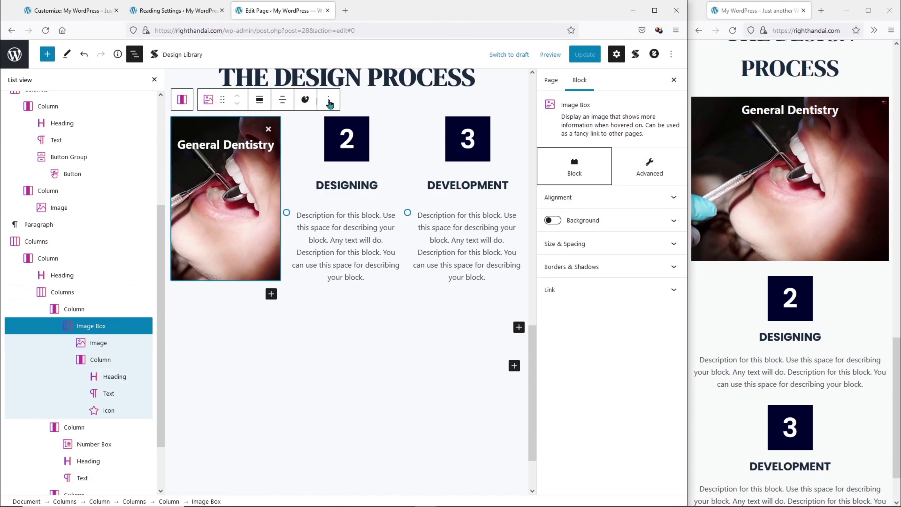
click(330, 101)
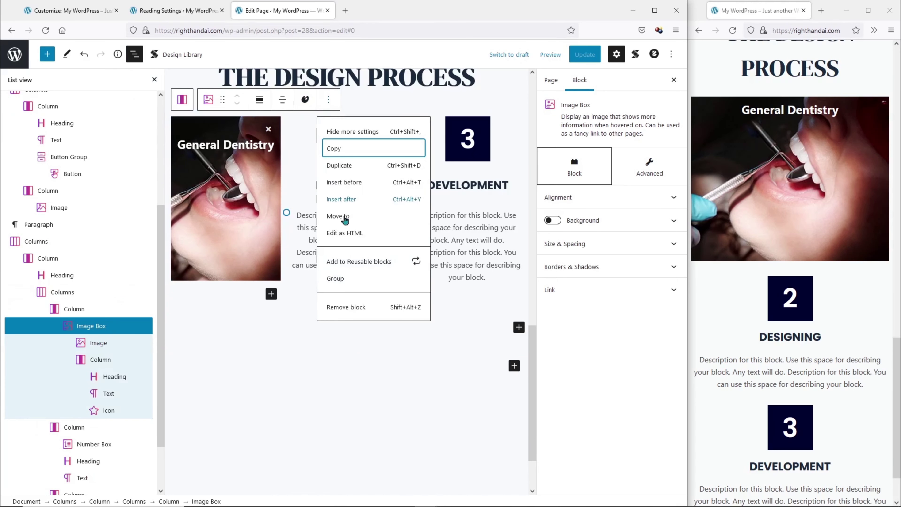
click(352, 154)
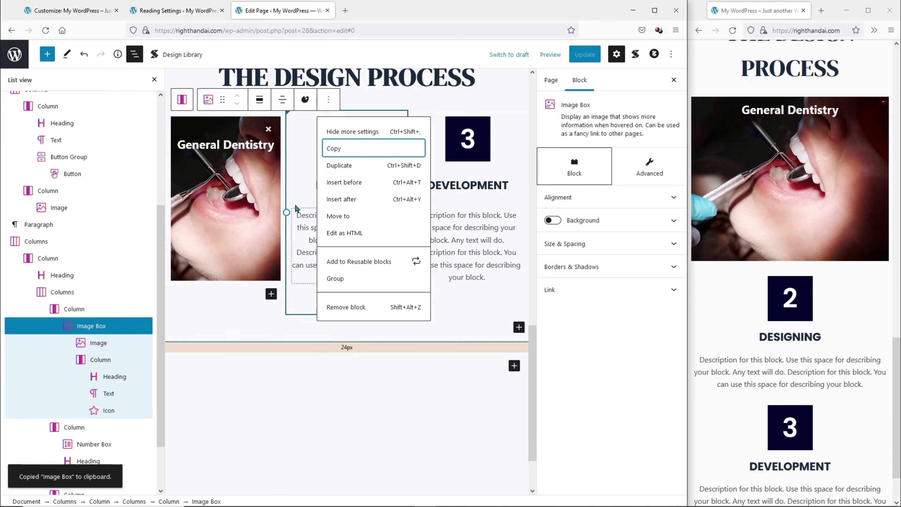
Remove the number 2 box, DESIGNING heading and description from the middle column.
click(311, 182)
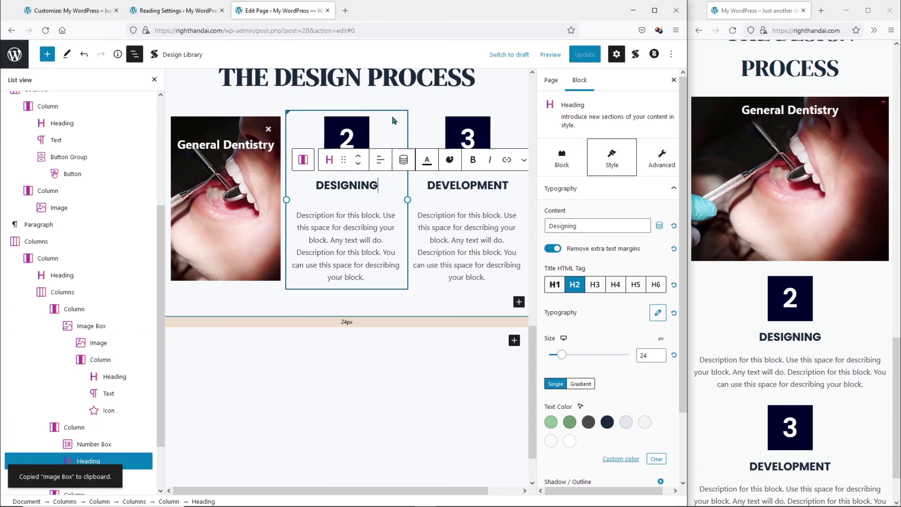
click(391, 123)
click(455, 101)
click(477, 307)
click(384, 130)
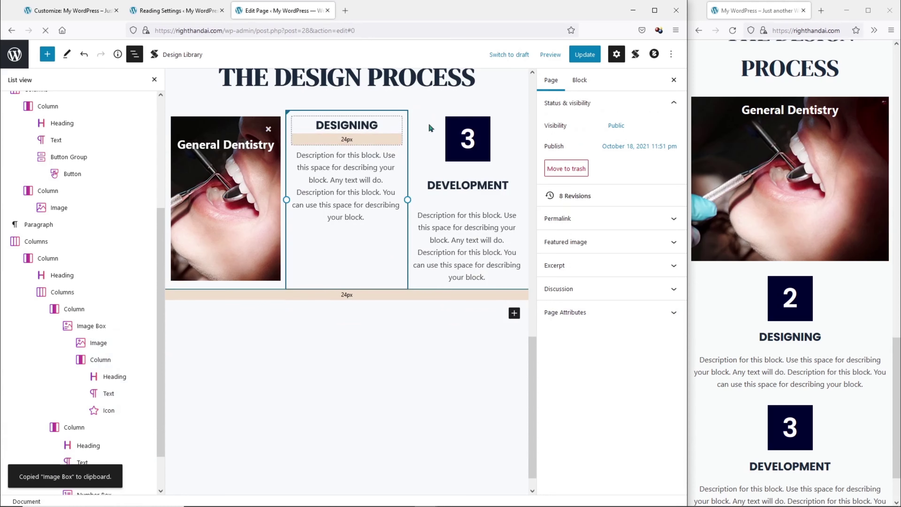
click(154, 79)
click(292, 126)
click(437, 100)
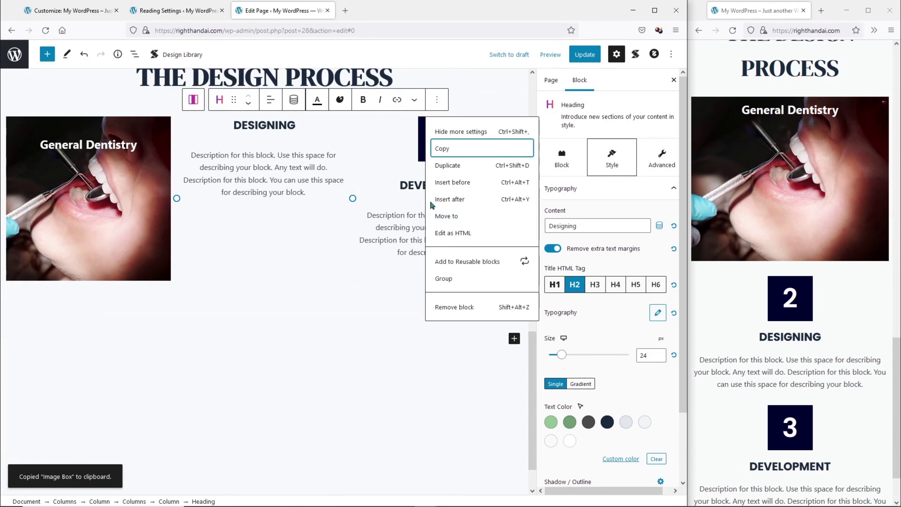
click(446, 307)
click(279, 135)
click(437, 99)
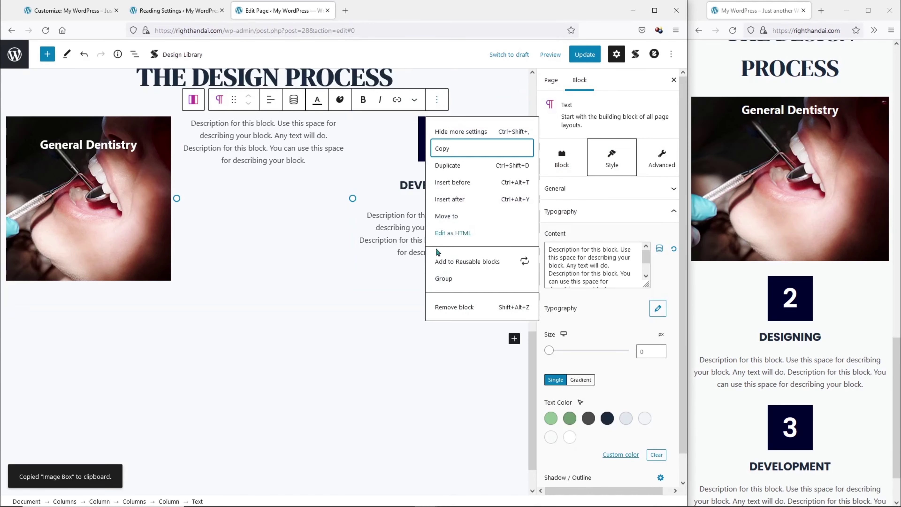
click(459, 308)
Paste the copied General Dentistry image box into an empty paragraph in the middle column.
click(264, 129)
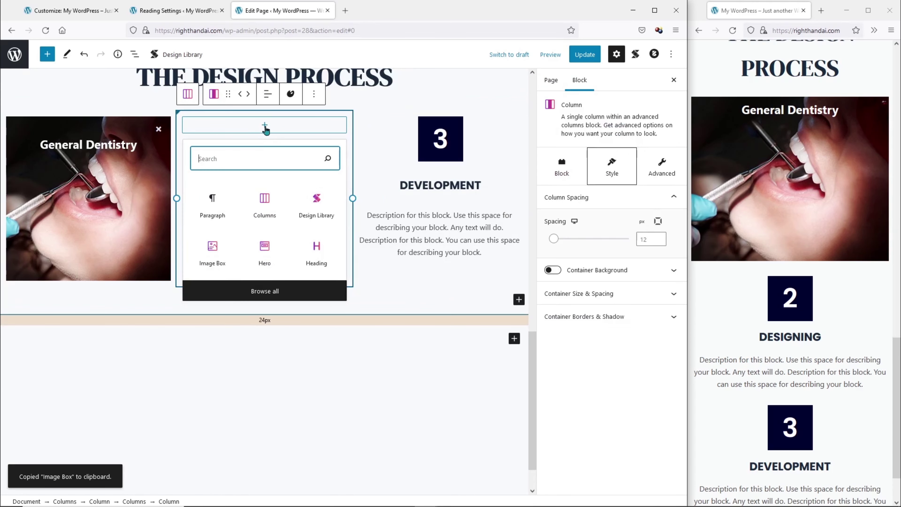
click(211, 204)
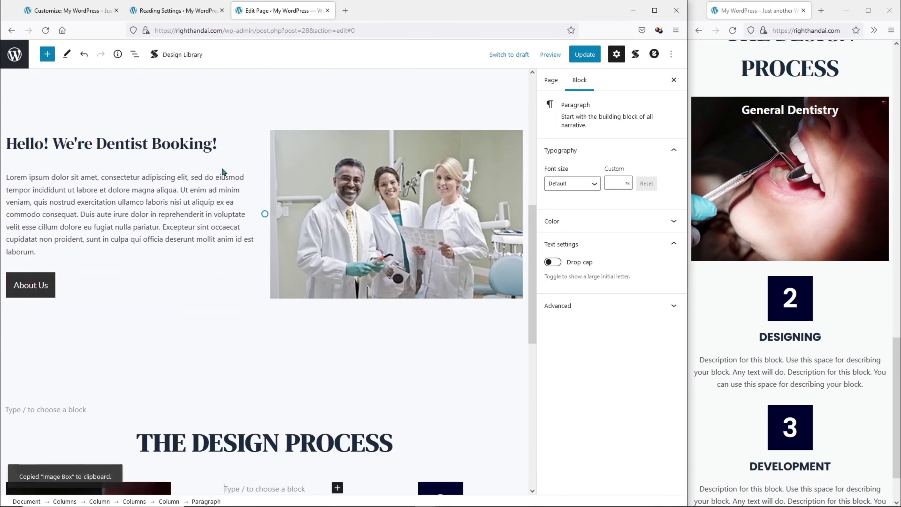
scroll(261, 247, down, 9)
scroll(248, 193, up, 3)
right_click(227, 218)
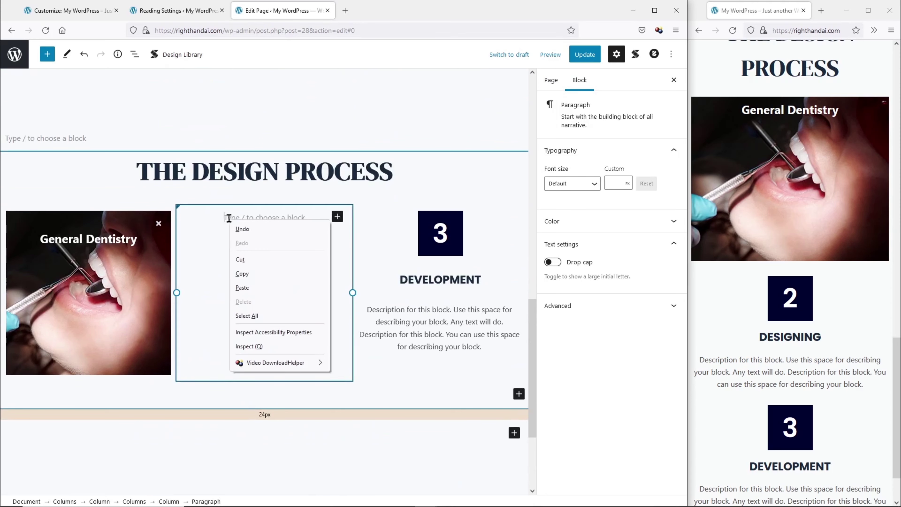
click(263, 288)
key(ctrl+v)
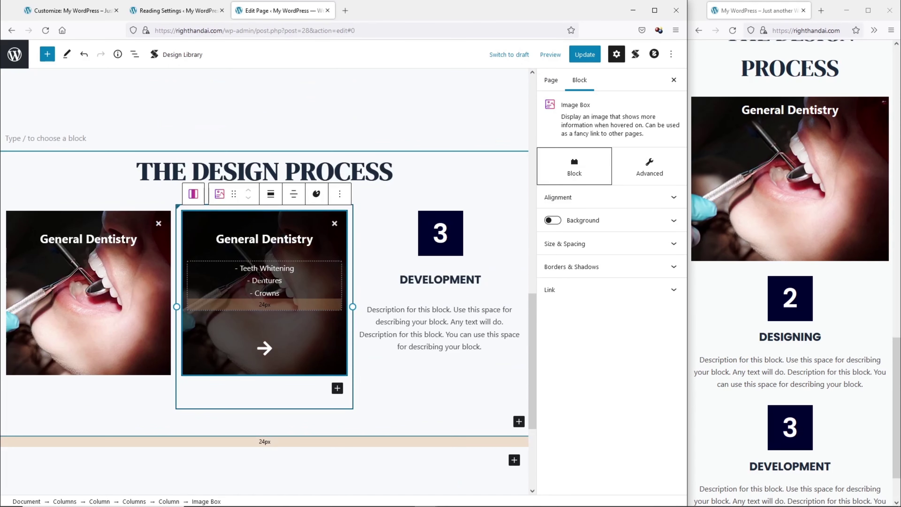
Replace the pasted card's image with Services-2.
click(343, 348)
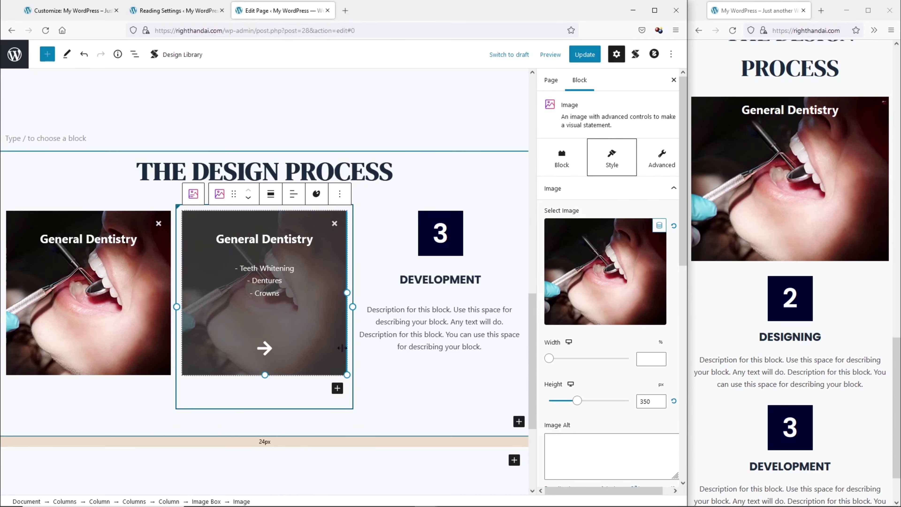
click(335, 367)
click(191, 185)
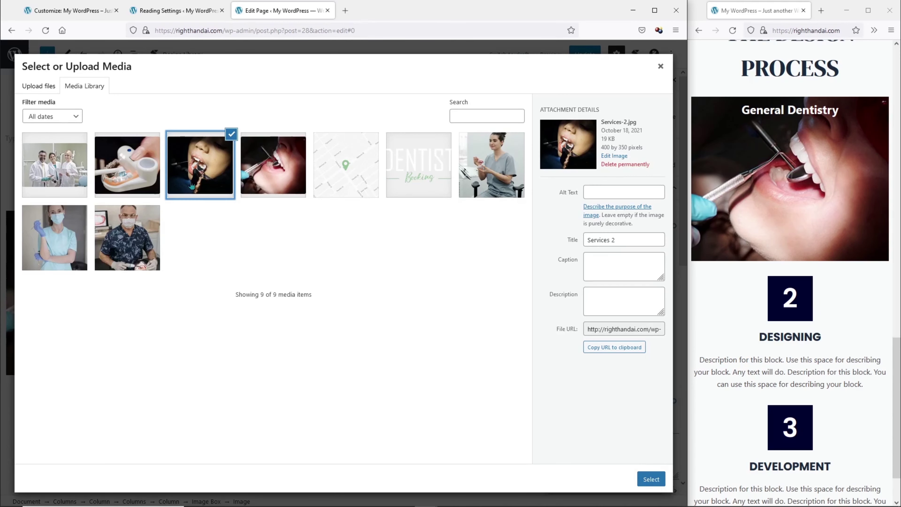
click(651, 479)
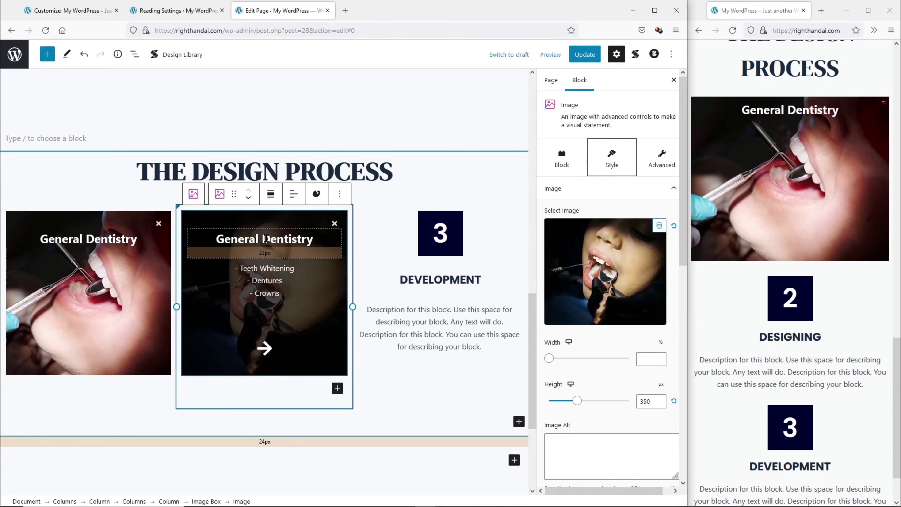
Retitle the card Cosmetics and change its list to Whitening, Botox and Invisalign.
triple_click(265, 222)
text(Co)
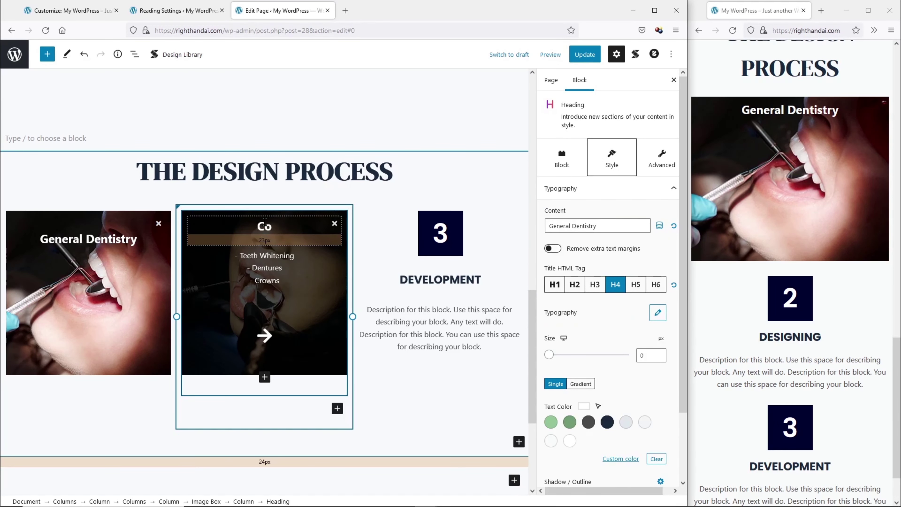
text(smetics)
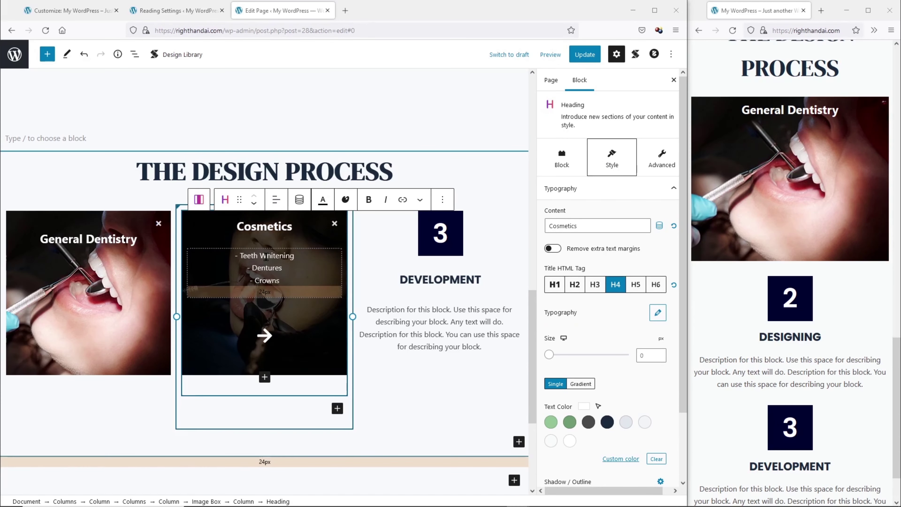
double_click(244, 257)
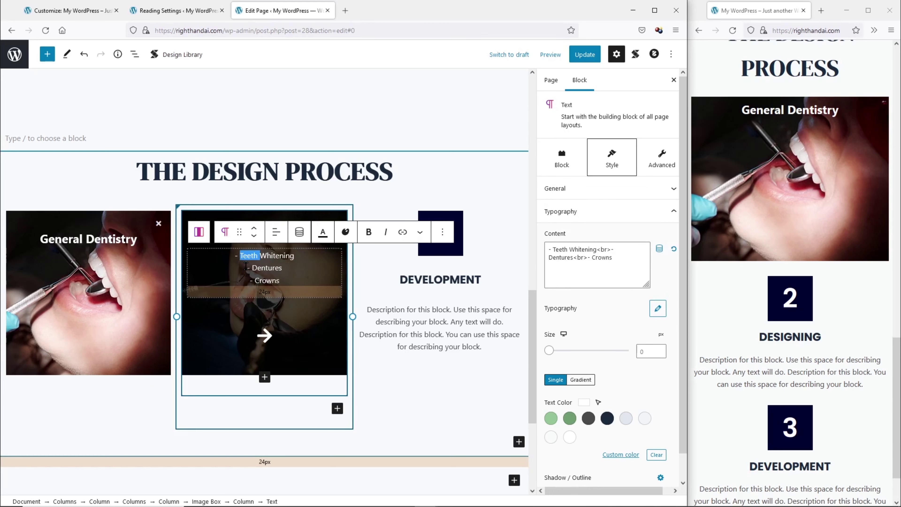
key(BackSpace)
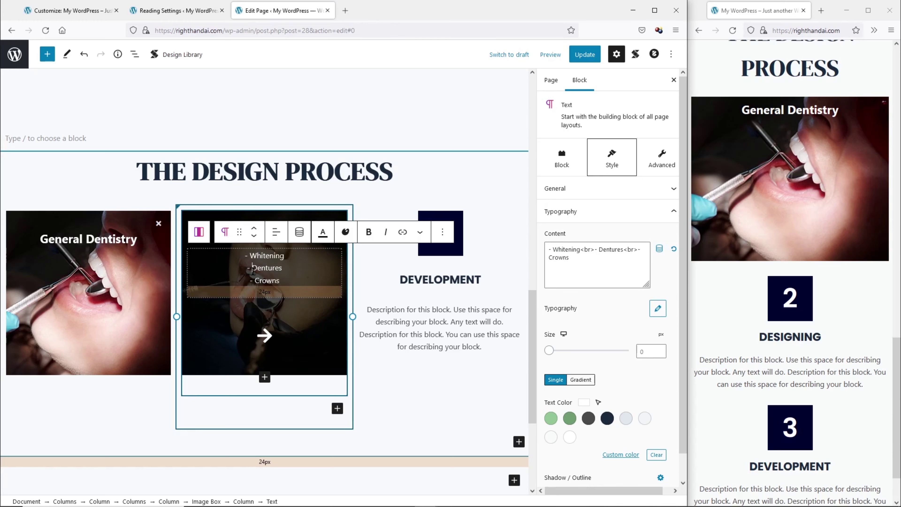
drag(253, 270, 279, 282)
click(251, 270)
text(Botox - Invisalign)
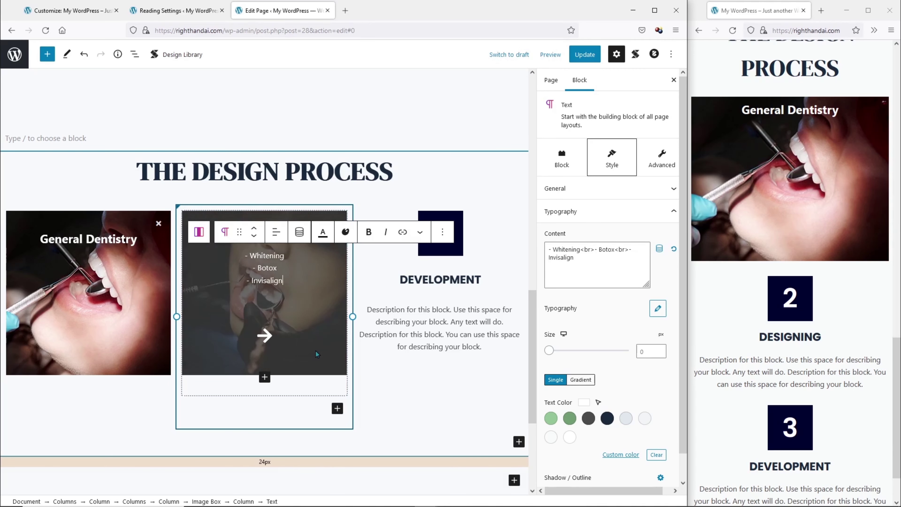
click(219, 501)
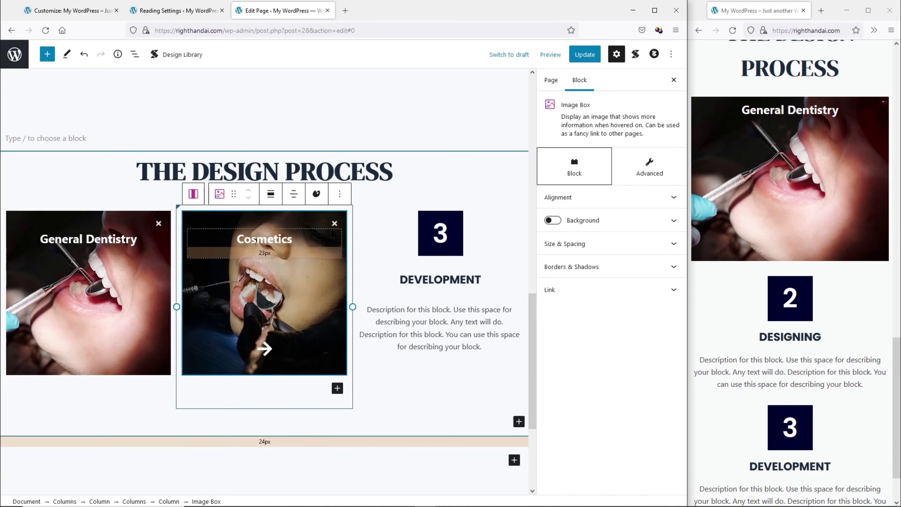
Copy the Cosmetics image box and delete the third column's number 3 box, DEVELOPMENT heading and text.
click(340, 194)
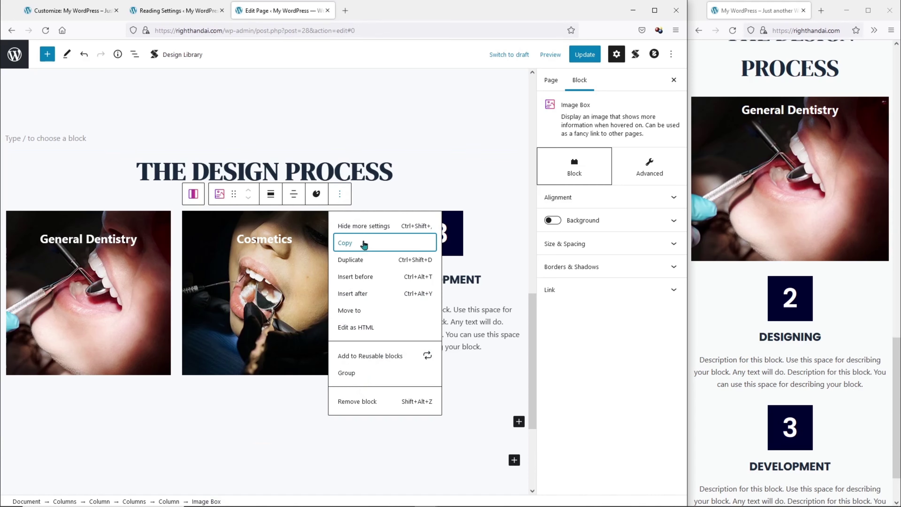
click(365, 249)
click(486, 347)
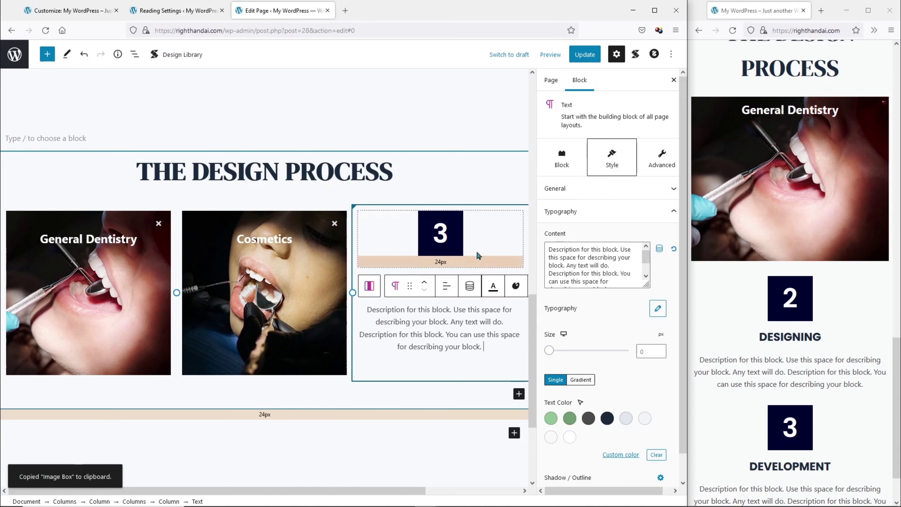
click(463, 231)
click(520, 195)
click(550, 403)
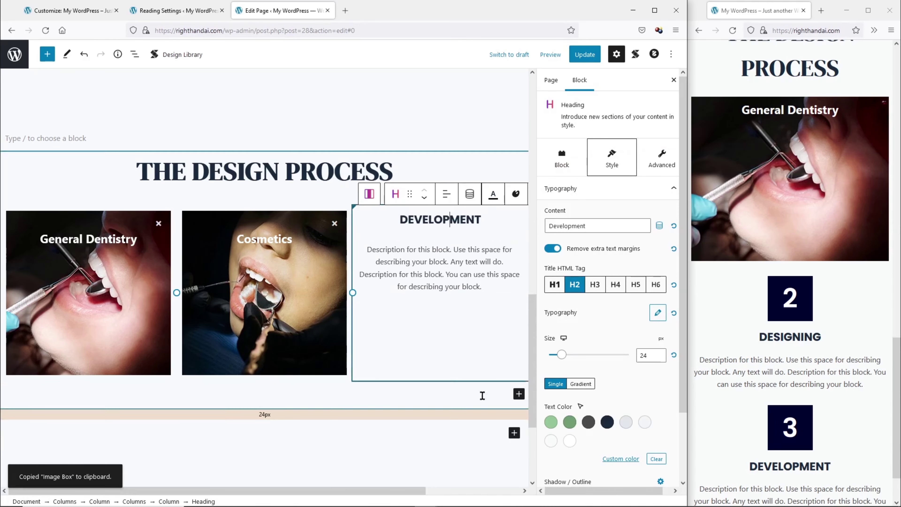
click(517, 194)
click(526, 460)
click(427, 232)
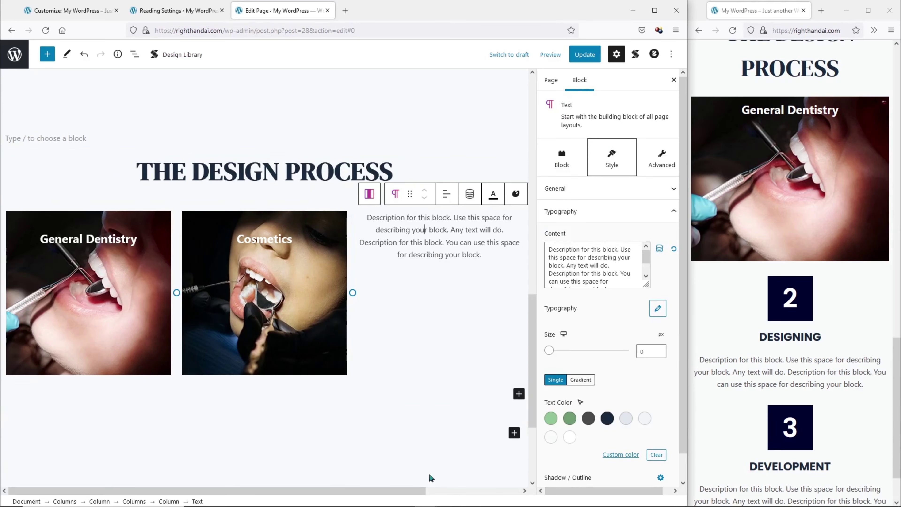
click(516, 194)
click(543, 408)
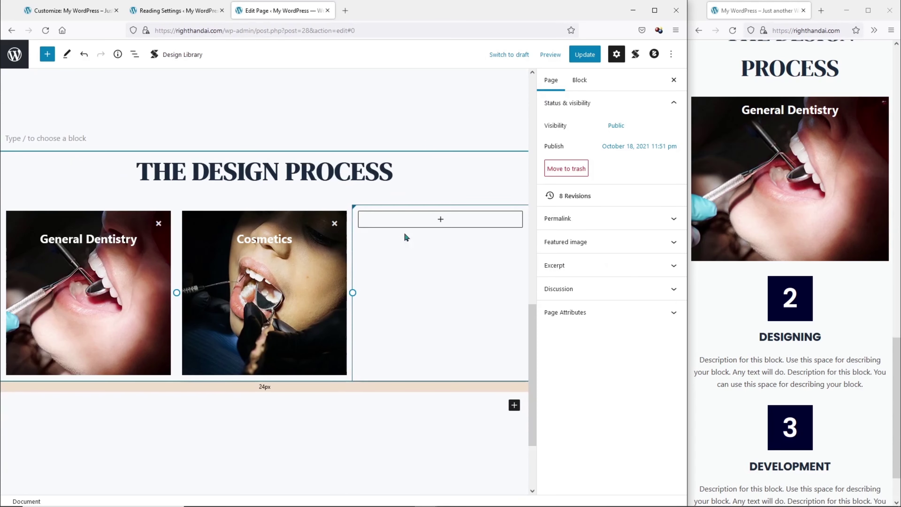
Paste the copied Cosmetics image box into a new paragraph in the third column.
click(437, 224)
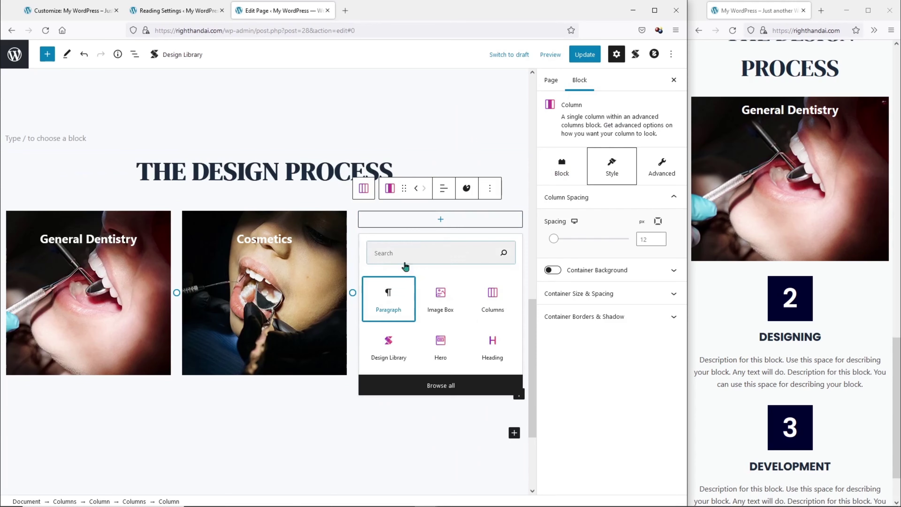
click(408, 283)
scroll(391, 343, down, 8)
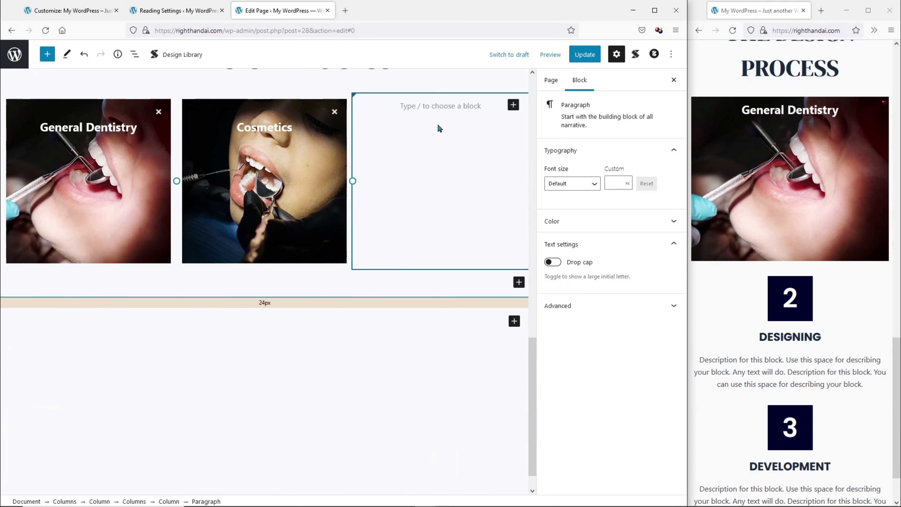
right_click(440, 105)
click(469, 175)
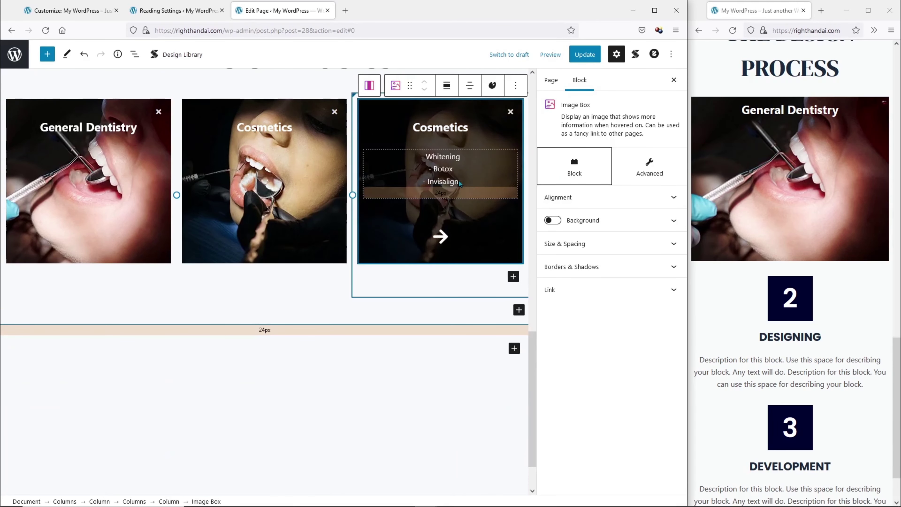
Replace the third box's image with the Services-3 toothbrush model photo.
click(360, 256)
click(360, 257)
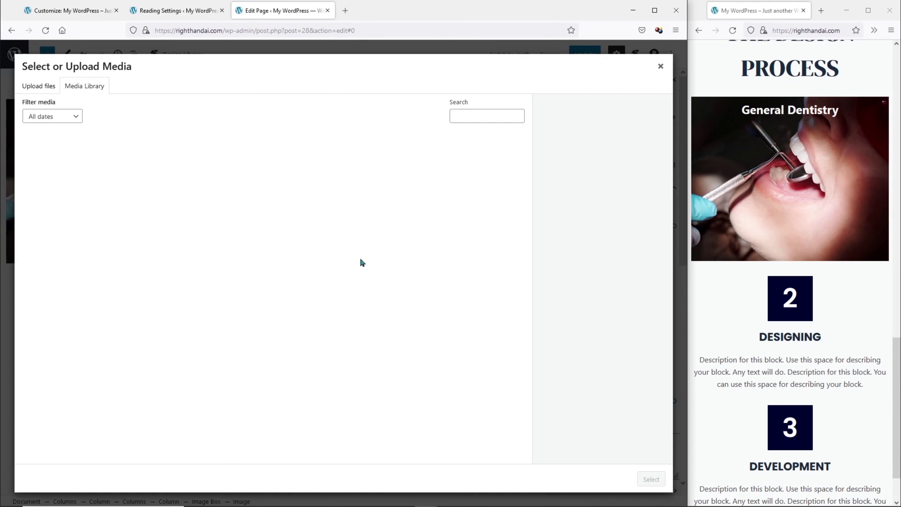
click(147, 173)
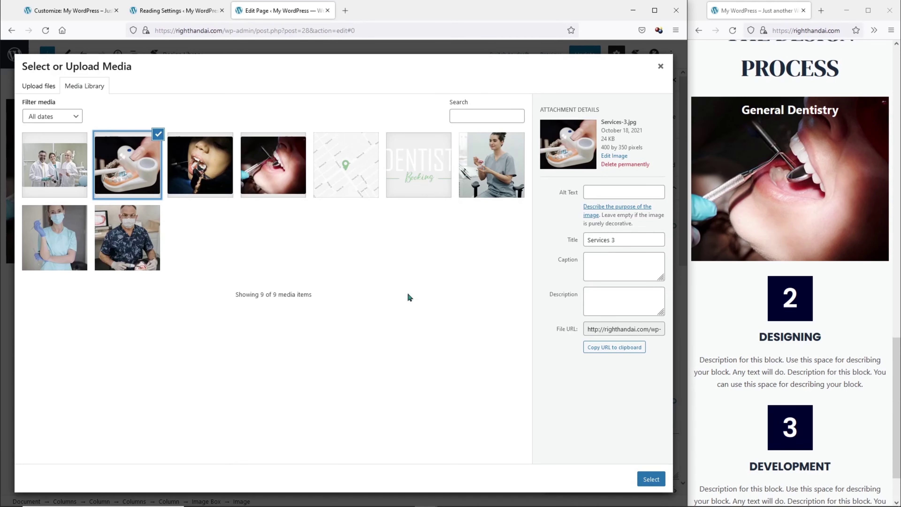
click(641, 477)
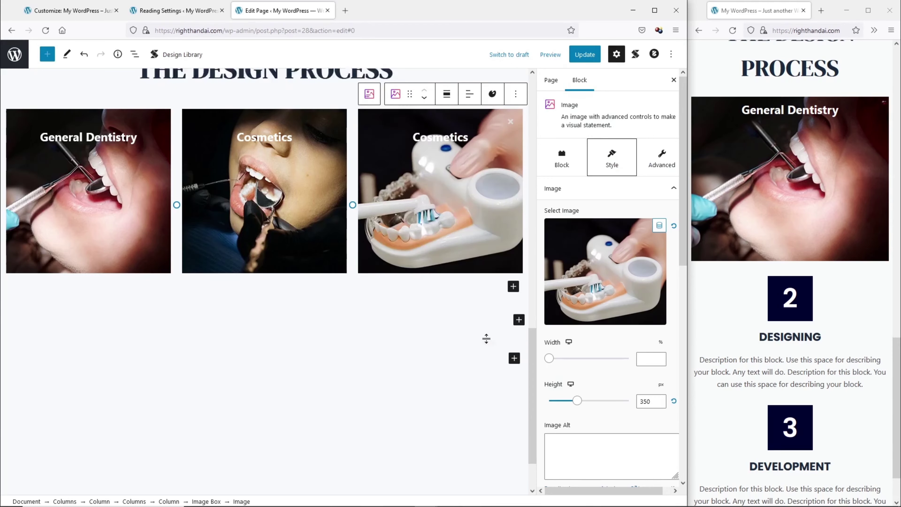
Retitle the third box Surgical and list Root Canal and Implants.
double_click(436, 213)
text(S)
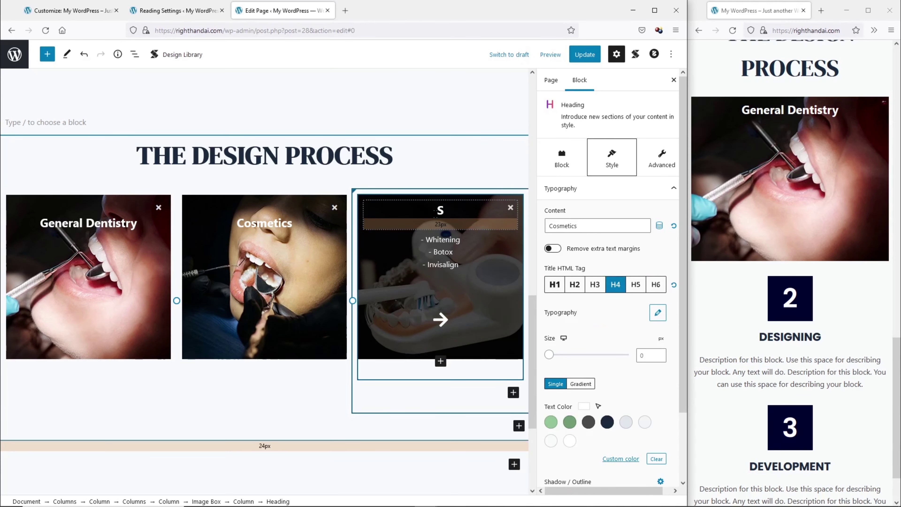
text(urgical)
click(459, 265)
drag(459, 264, 427, 244)
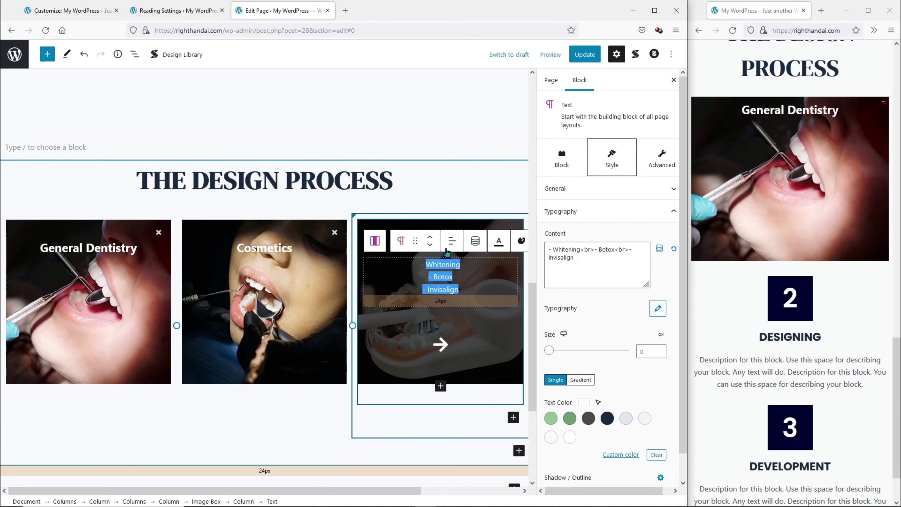
text(Root Canal)
key(shift+Return)
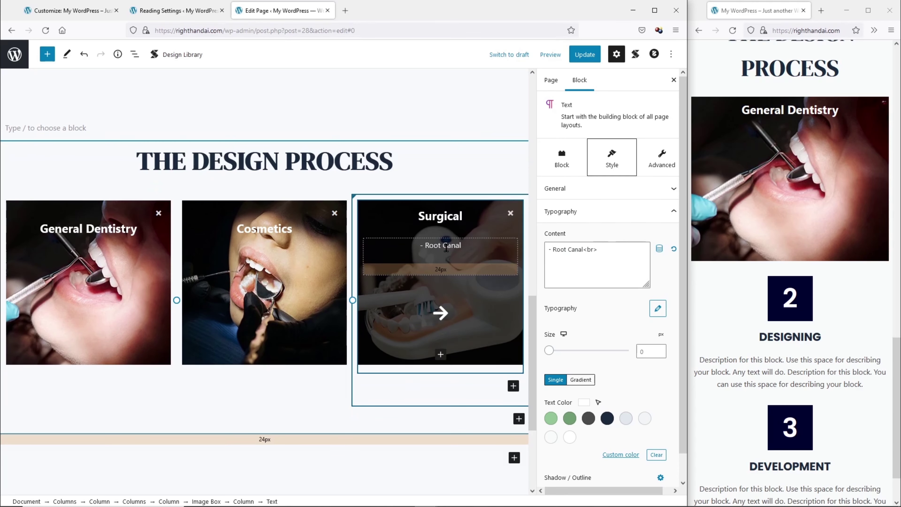
text(- Implants)
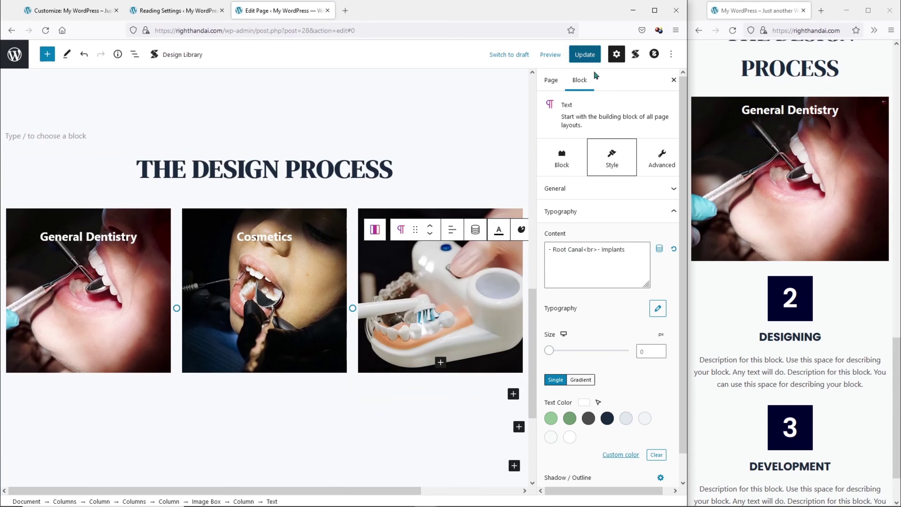
Update the page and reload the live site to check the Cosmetics and Surgical cards.
click(585, 54)
click(732, 31)
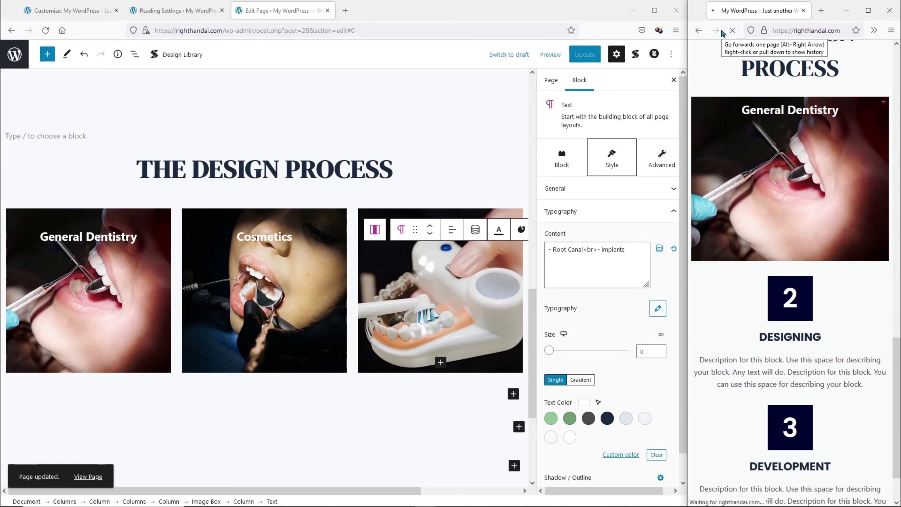
scroll(839, 306, down, 5)
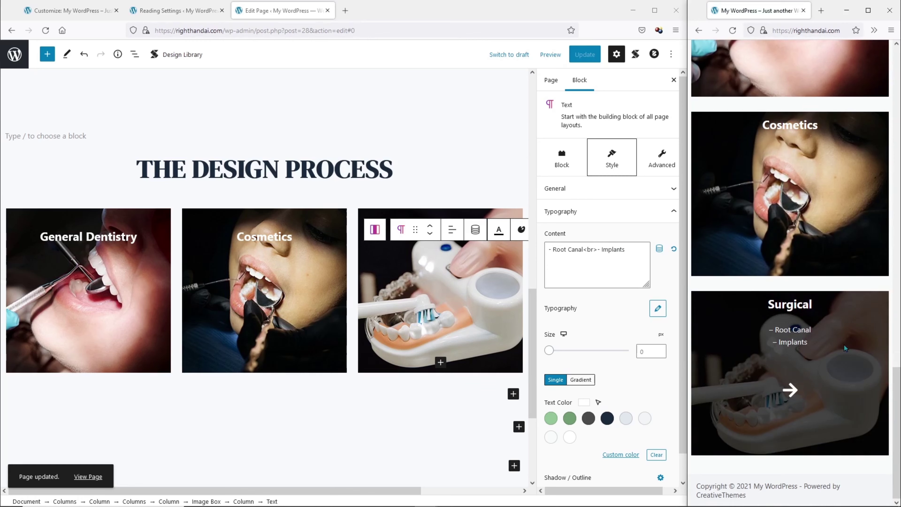
click(316, 168)
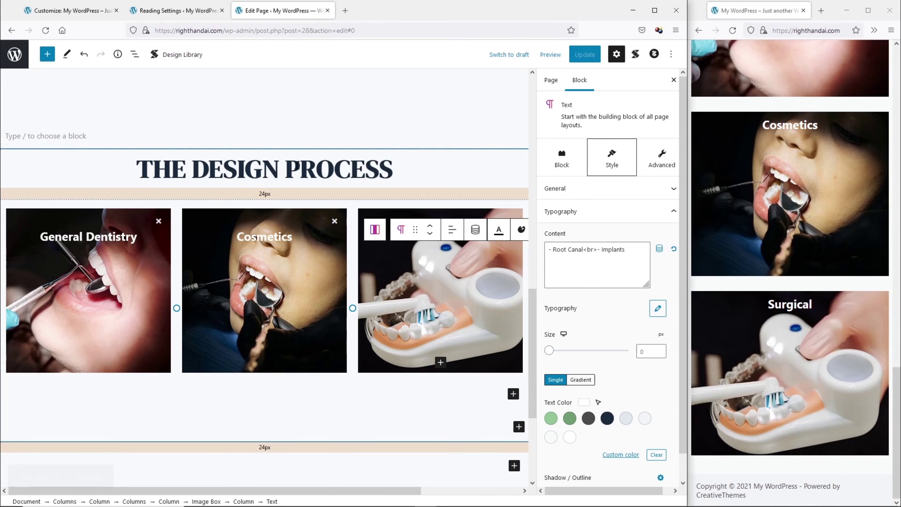
triple_click(290, 165)
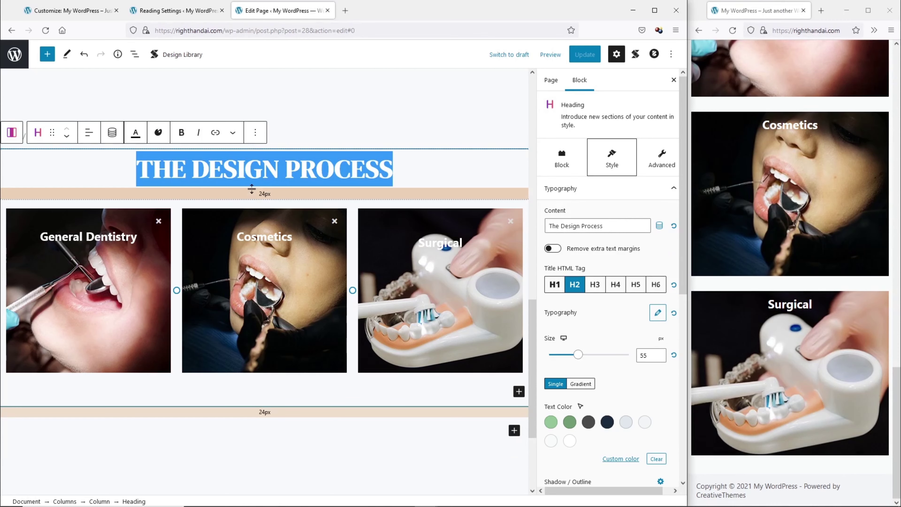
Rename THE DESIGN PROCESS heading to Our Services.
text(Our Services)
scroll(287, 227, up, 3)
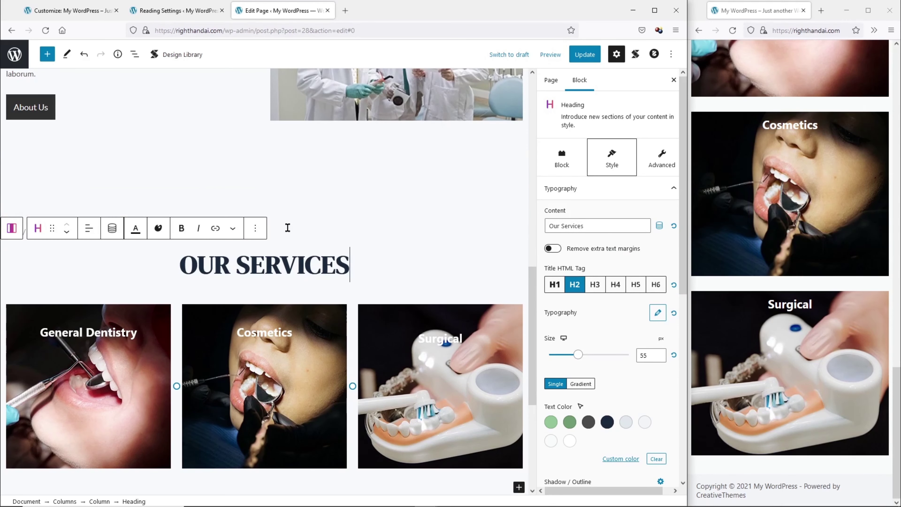
scroll(276, 216, down, 6)
Select the empty block below the service cards and open the full block library.
click(412, 332)
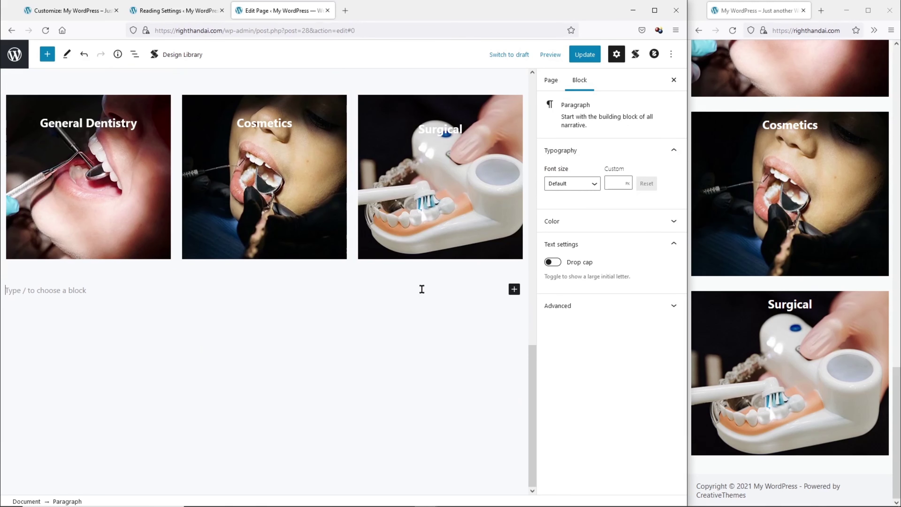
click(514, 290)
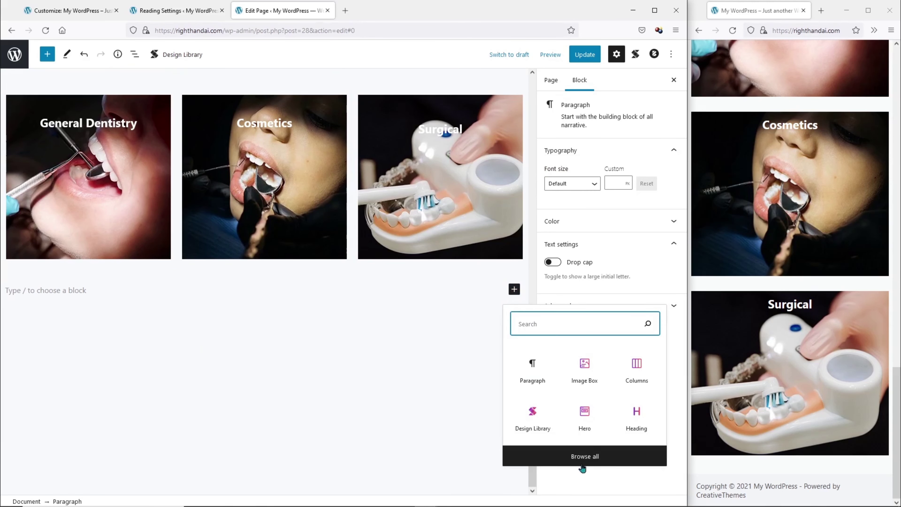
click(582, 463)
drag(161, 111, 161, 398)
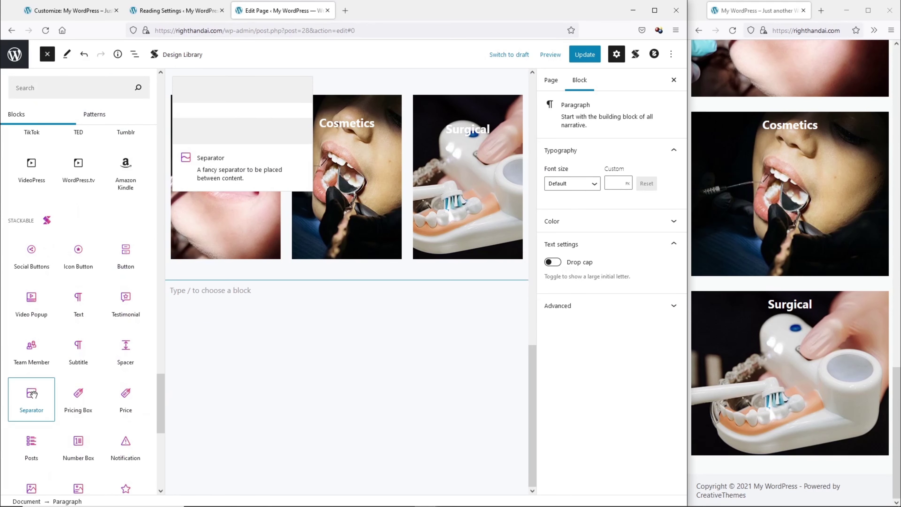
Insert a wave Separator and move it above the OUR SERVICES heading.
click(43, 393)
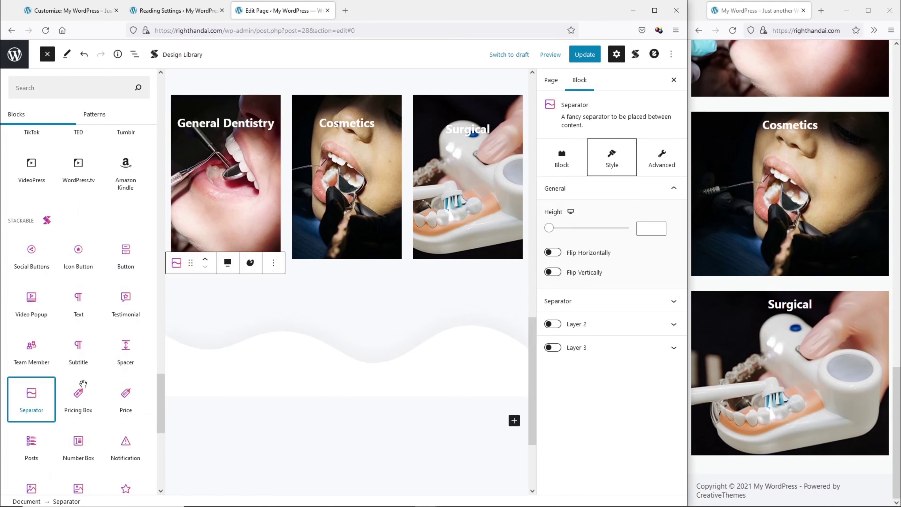
click(240, 326)
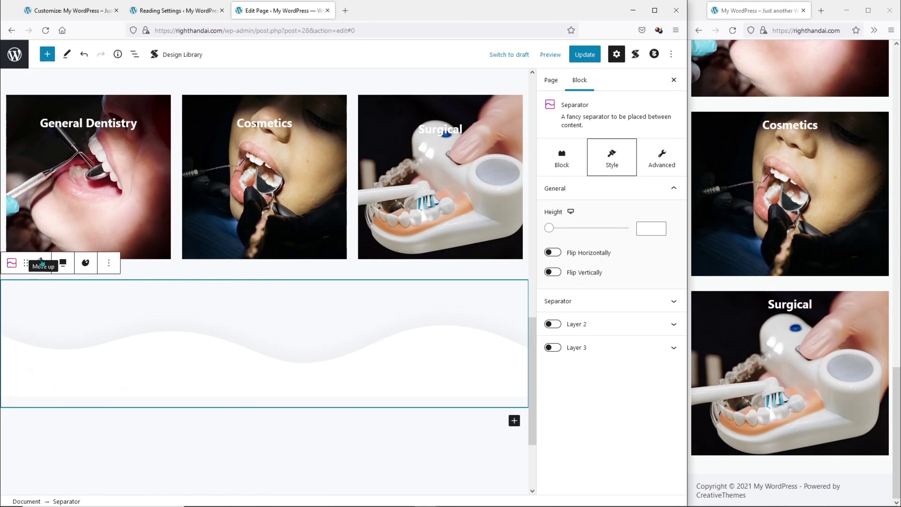
click(41, 262)
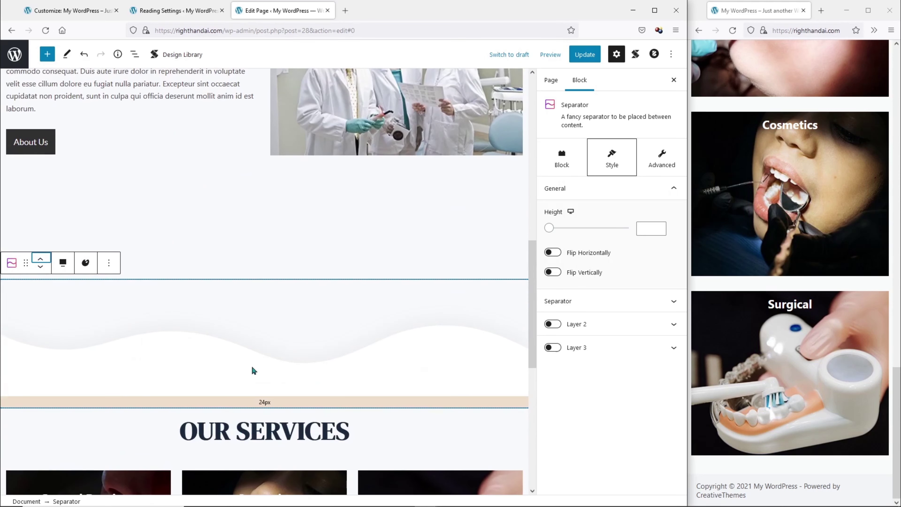
scroll(354, 284, down, 1)
Colour the wave separator dark grey and remove the 24px gap beneath it.
click(439, 302)
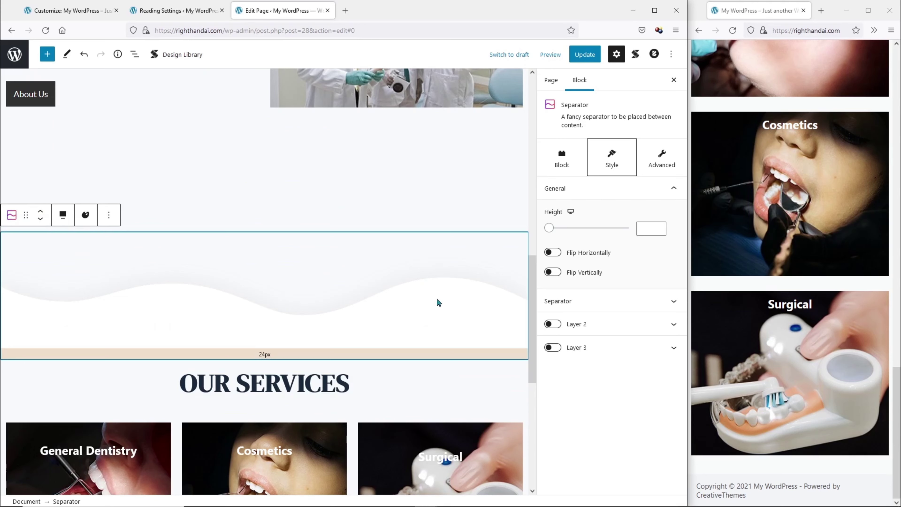
click(610, 305)
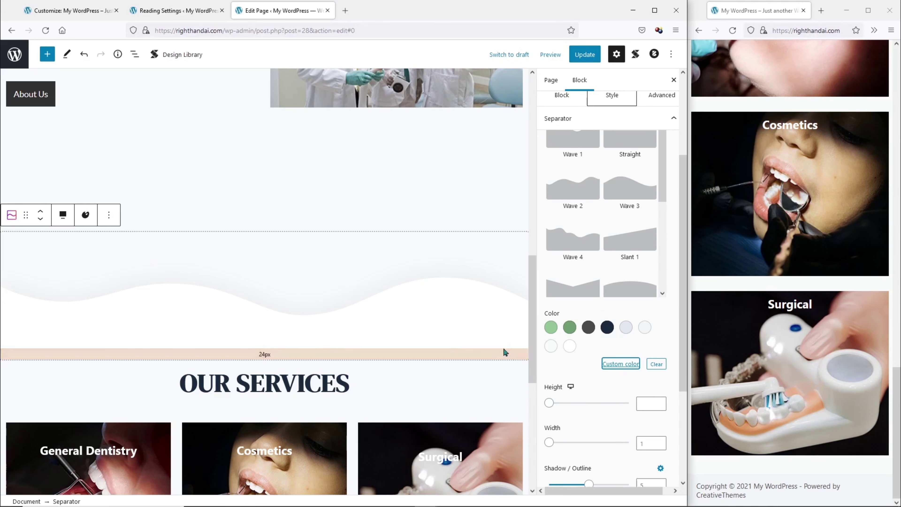
click(588, 328)
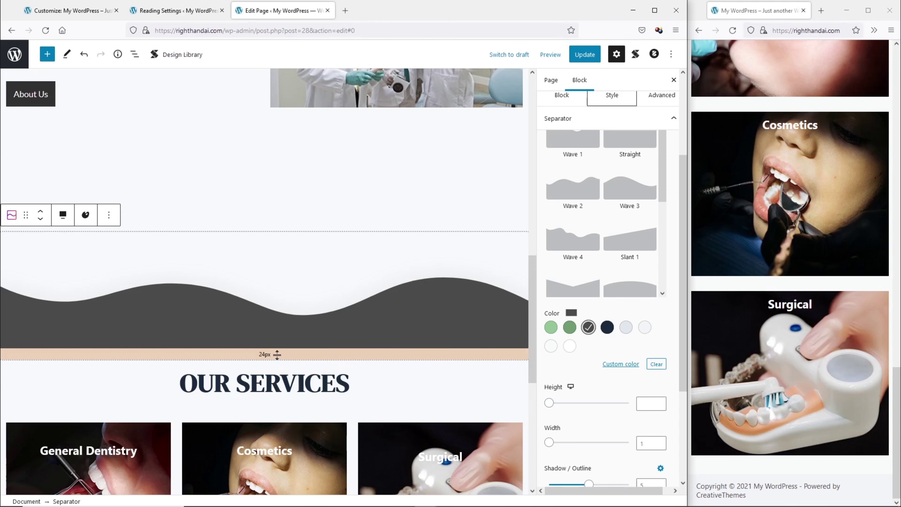
drag(276, 354, 296, 336)
scroll(294, 336, down, 4)
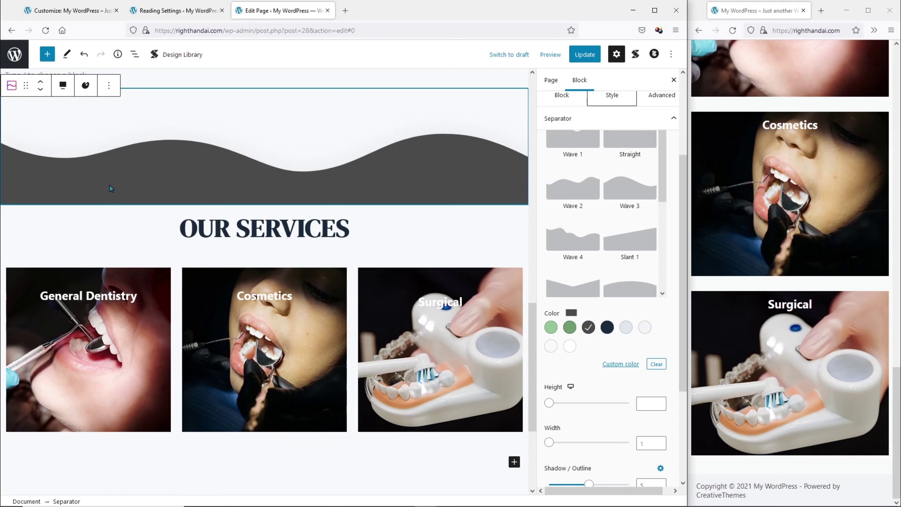
Give the services Columns block a dark grey background via List view.
click(135, 54)
scroll(117, 287, down, 6)
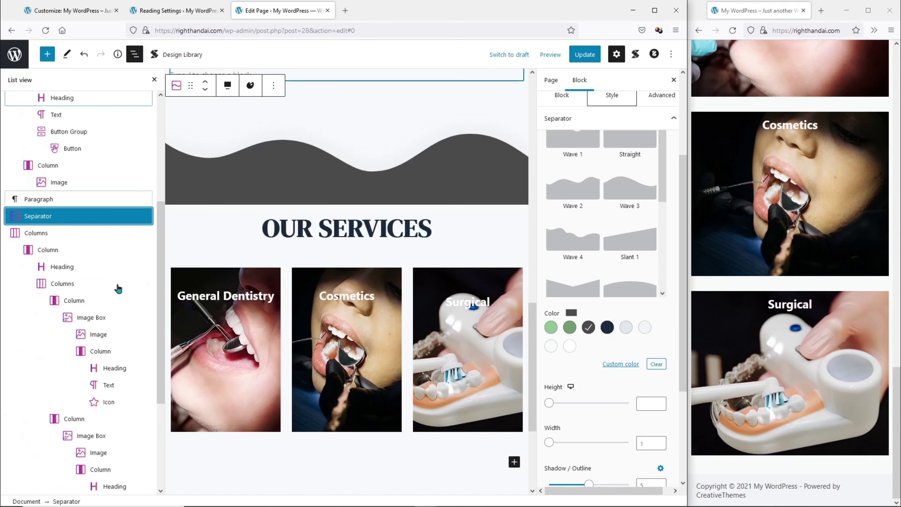
scroll(115, 287, down, 2)
scroll(115, 287, up, 1)
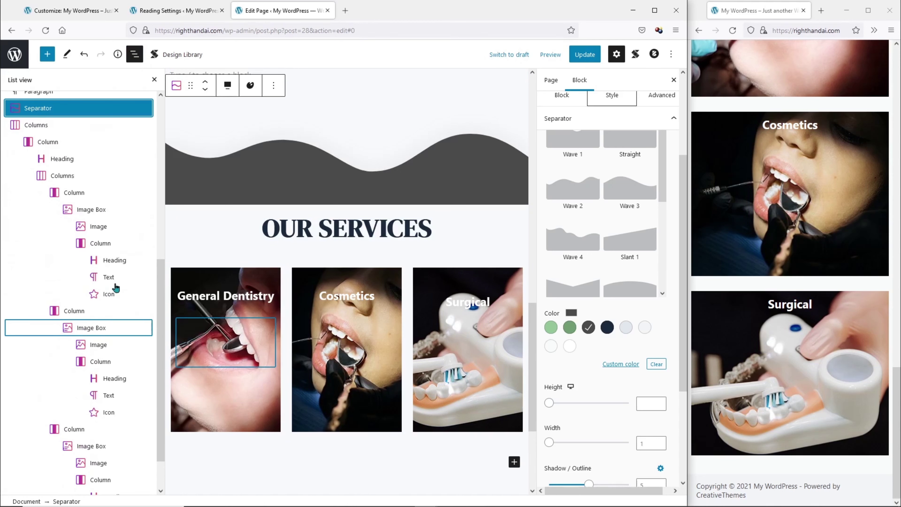
click(76, 125)
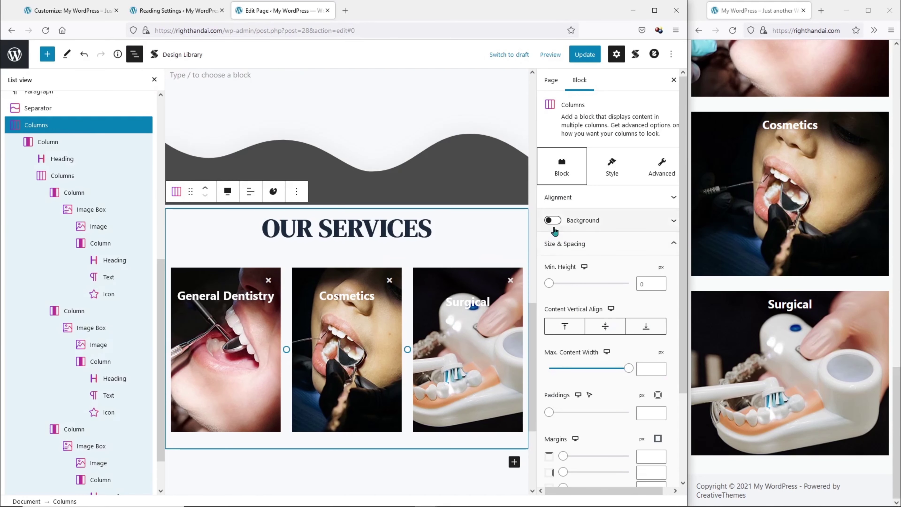
click(556, 223)
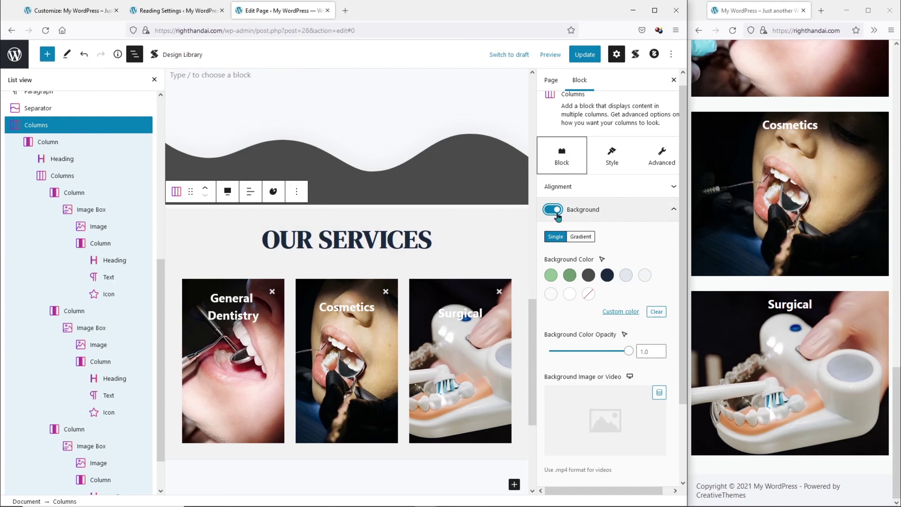
click(589, 276)
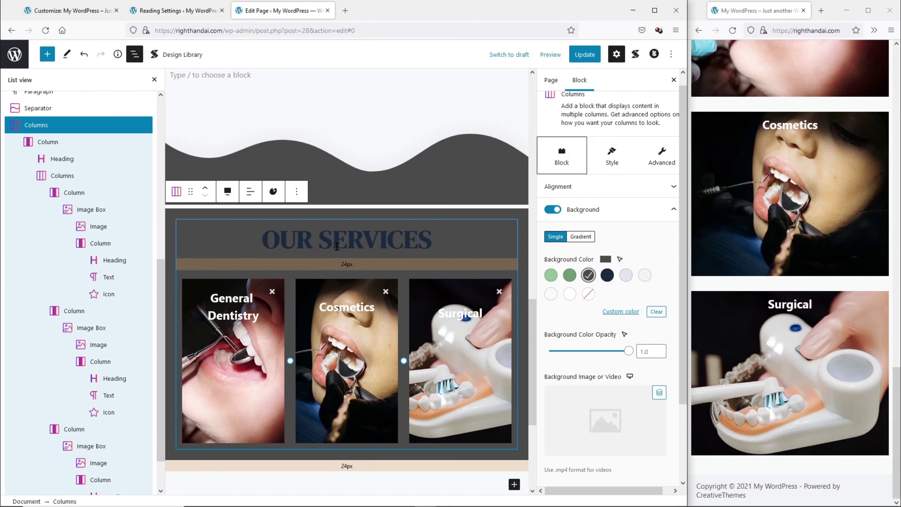
Make the OUR SERVICES heading white, save the page, and reload the live preview.
click(337, 246)
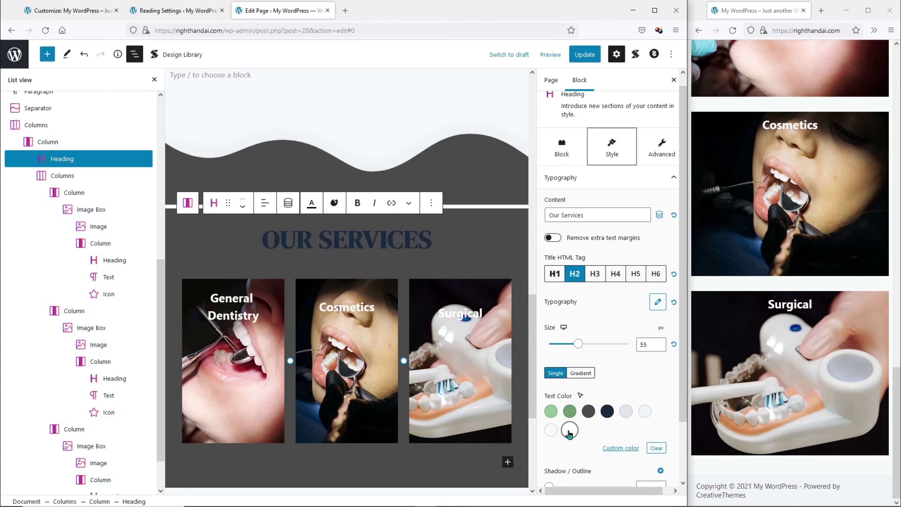
click(570, 430)
click(585, 55)
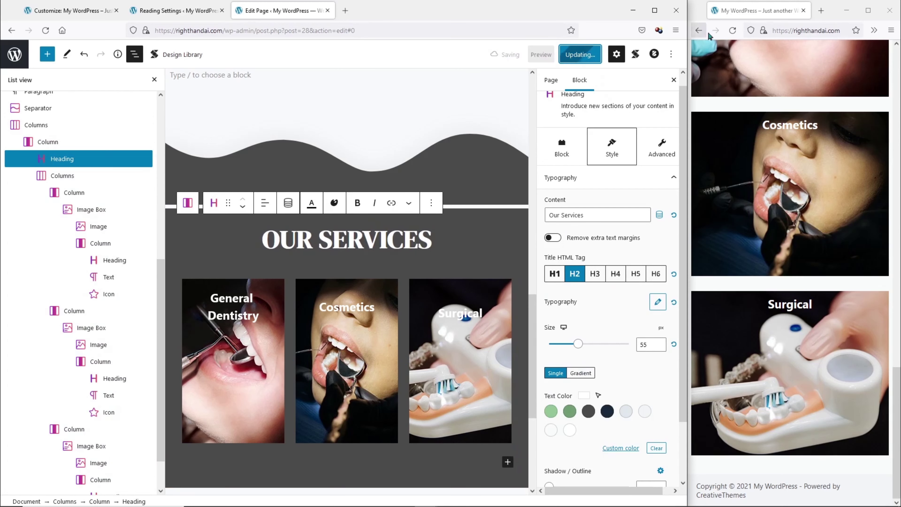
click(733, 30)
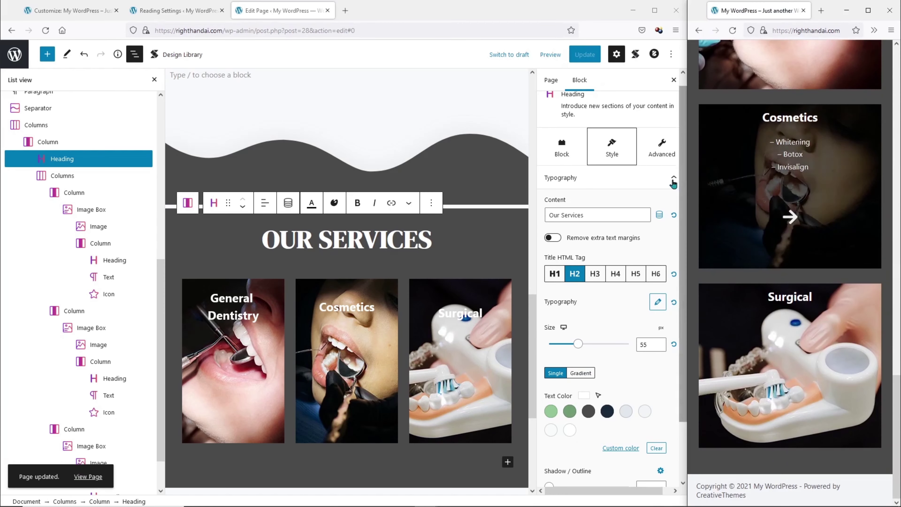
Add a vertically flipped, dark grey wave Separator below the services cards.
drag(686, 181, 687, 215)
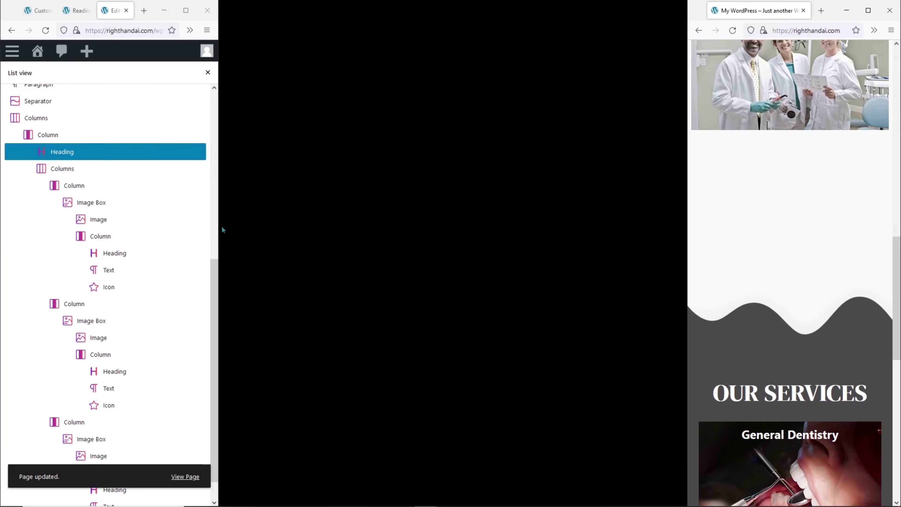
scroll(527, 260, down, 6)
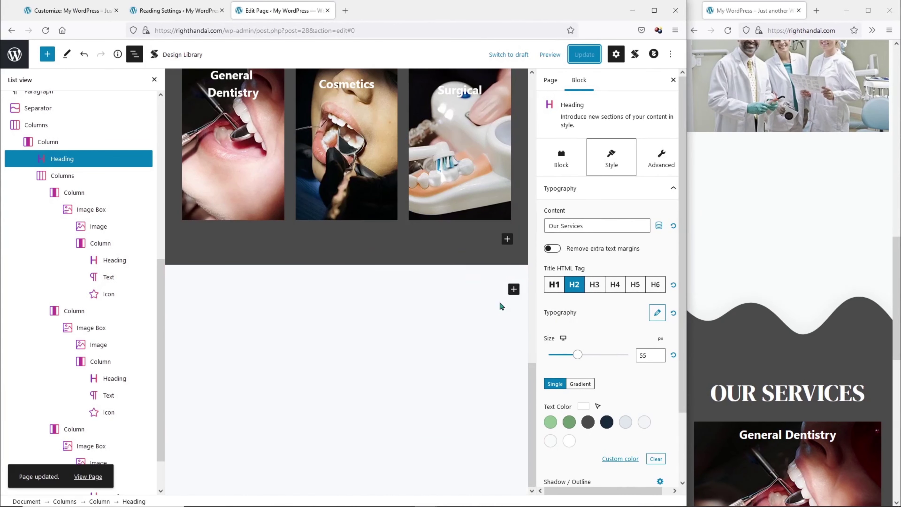
click(514, 289)
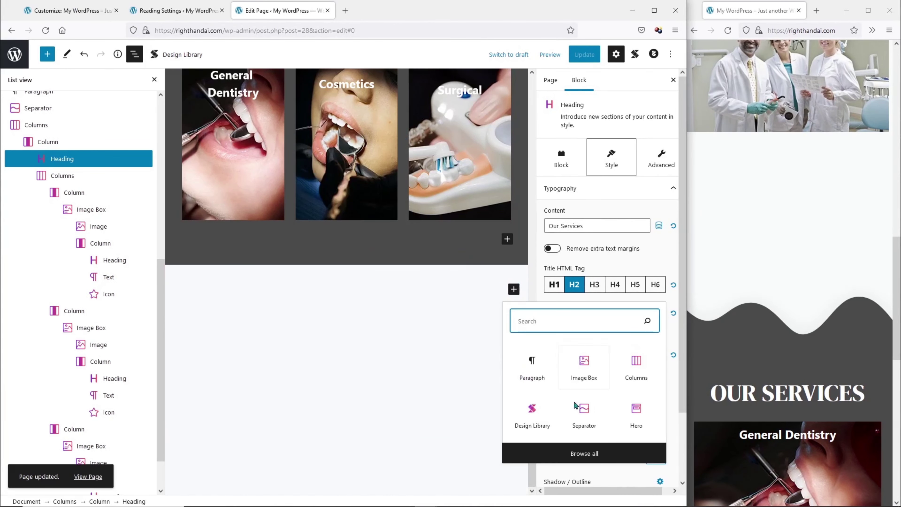
click(583, 422)
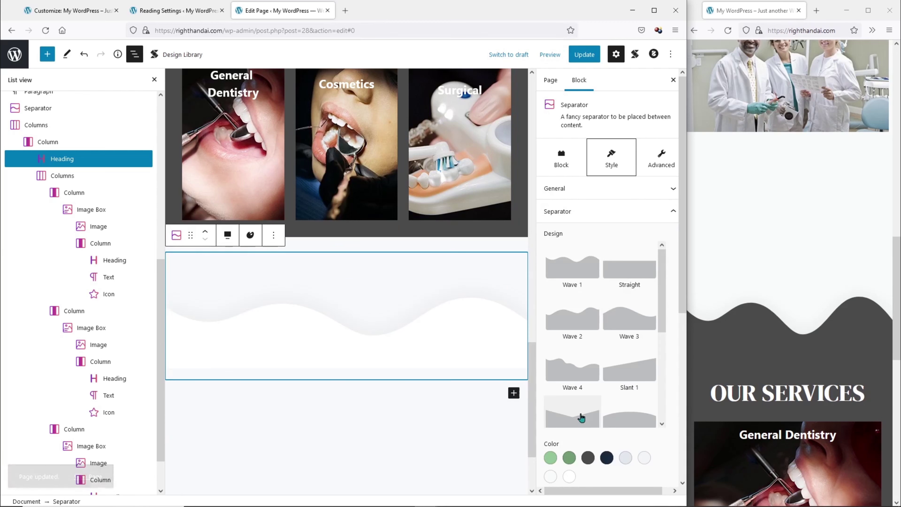
scroll(615, 379, down, 8)
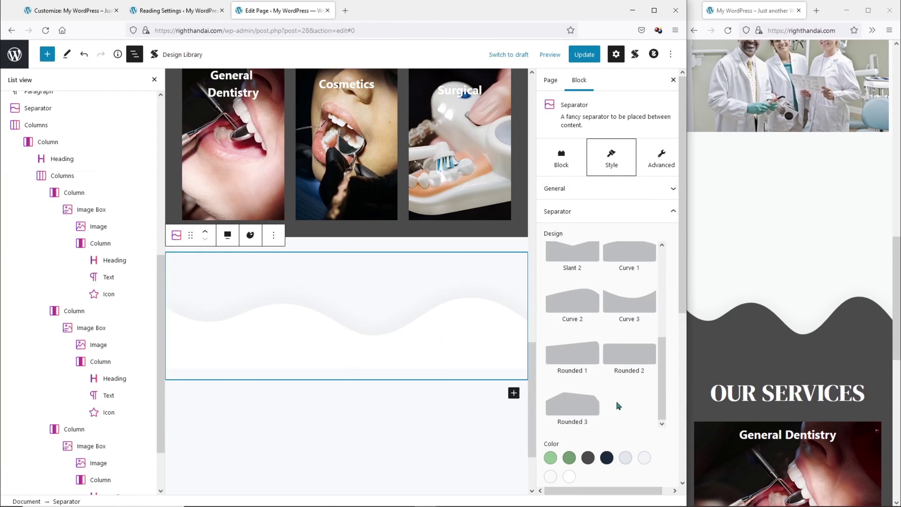
scroll(634, 444, down, 2)
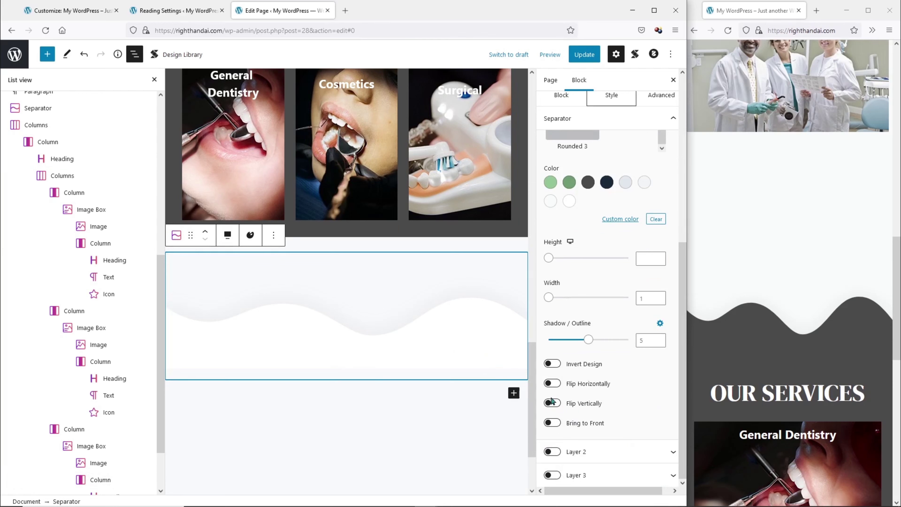
click(556, 407)
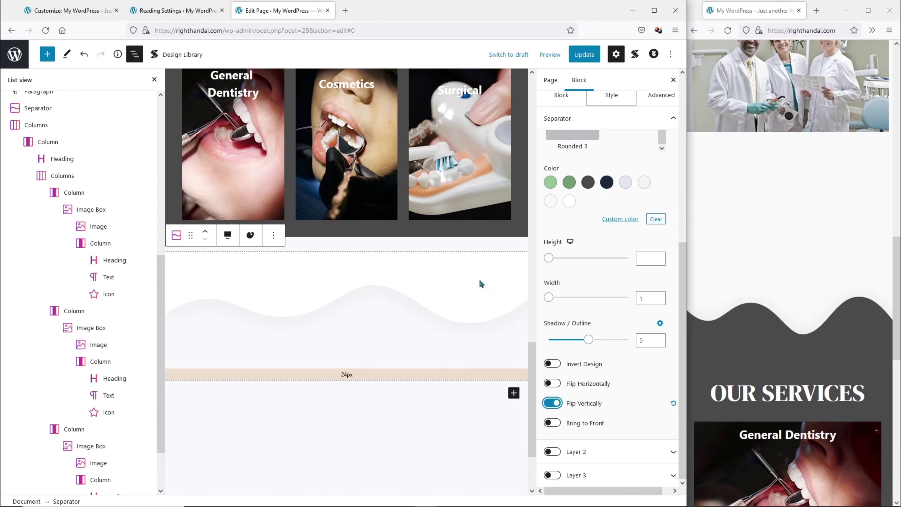
scroll(479, 282, up, 2)
click(588, 183)
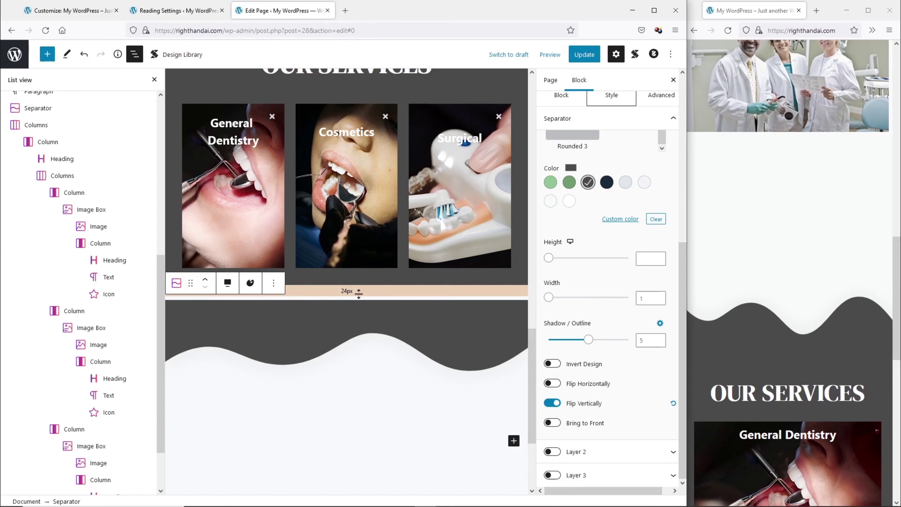
Save the page and refresh the live site to check the wave transition.
click(358, 294)
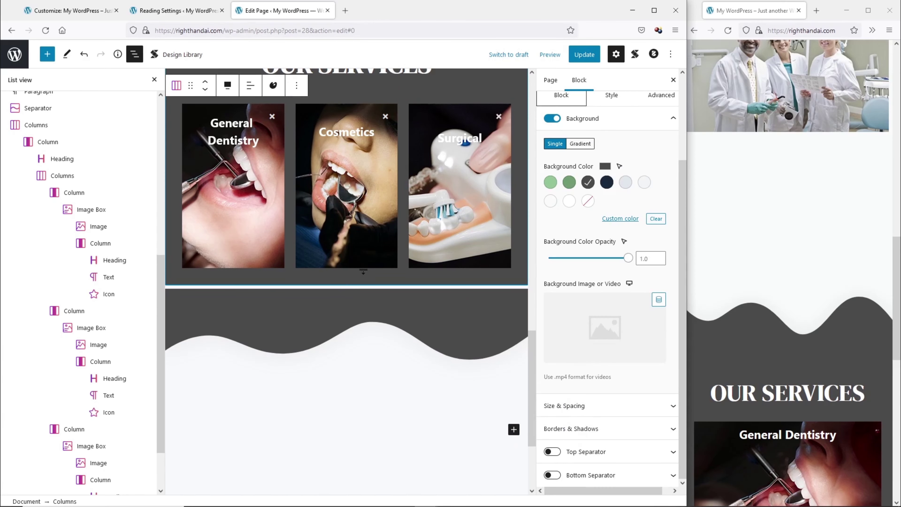
click(579, 55)
click(684, 173)
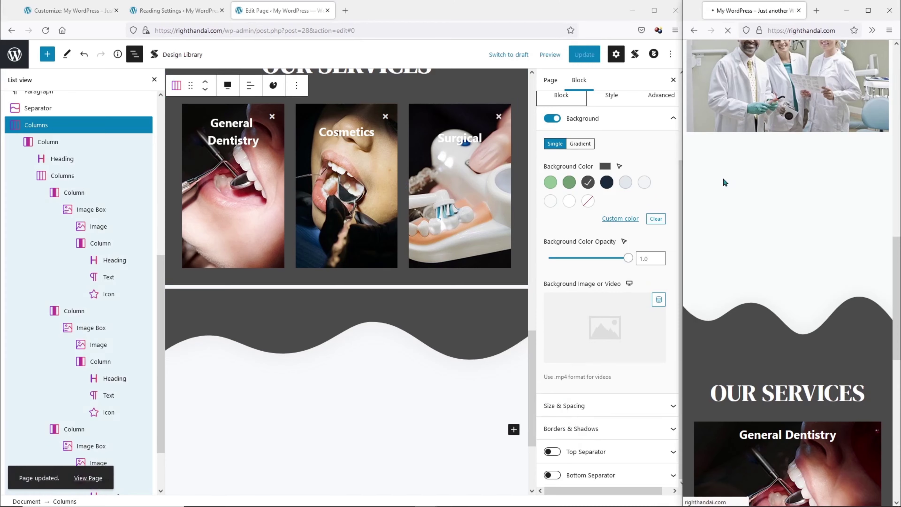
key(F5)
drag(684, 169, 110, 209)
scroll(429, 229, down, 3)
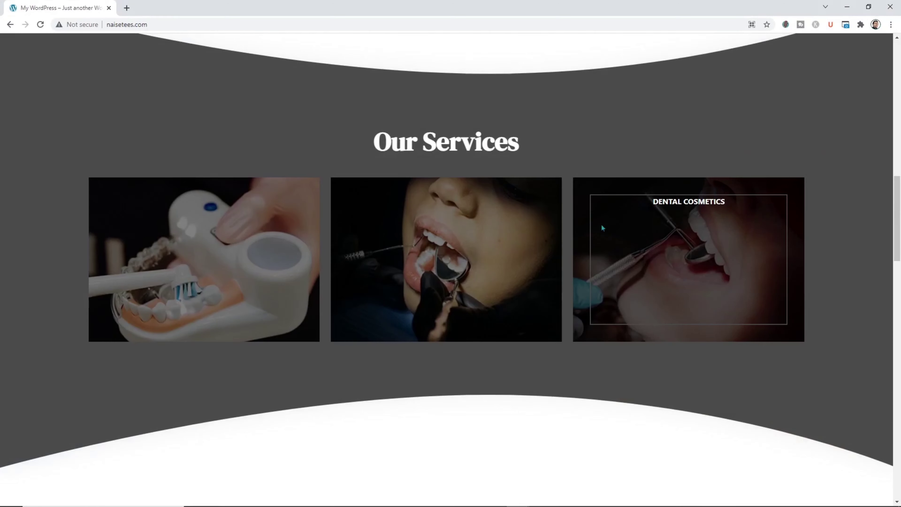
scroll(602, 224, down, 10)
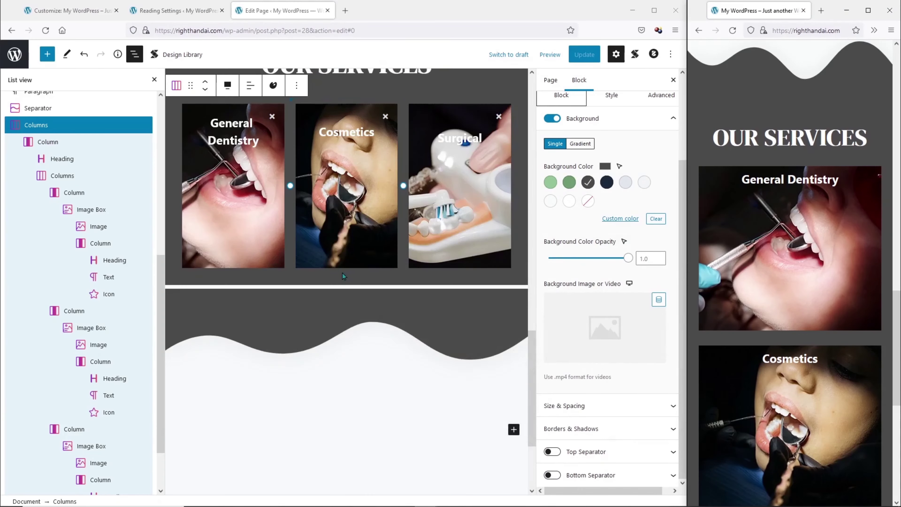
scroll(342, 273, down, 4)
click(514, 289)
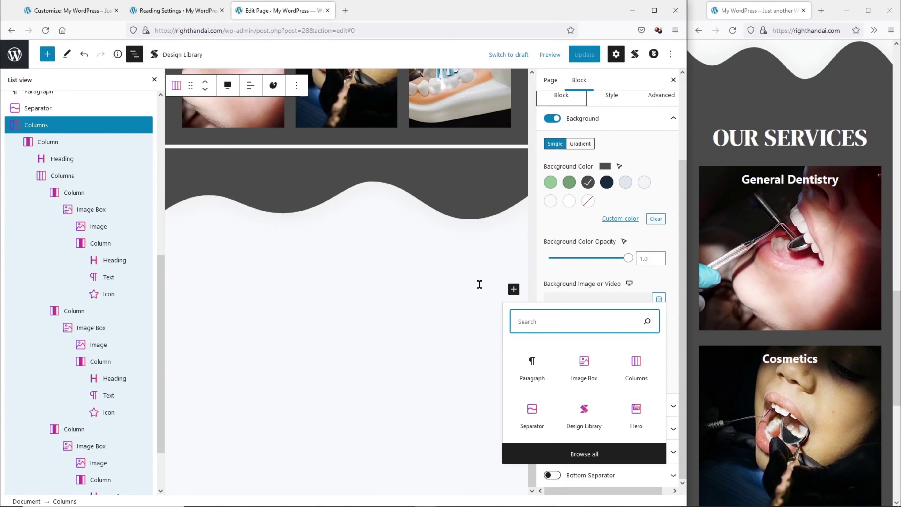
Insert the three-column Hear From Our Customers testimonials design below the separator.
click(472, 288)
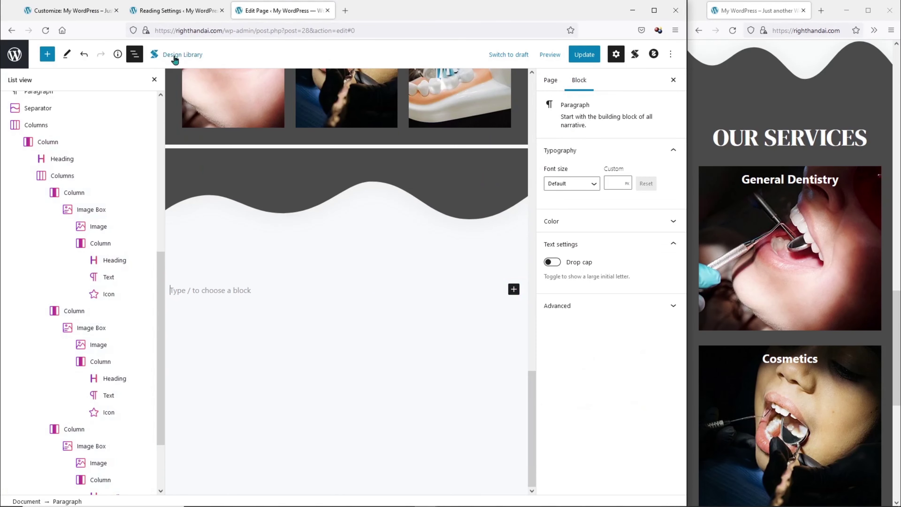
click(182, 57)
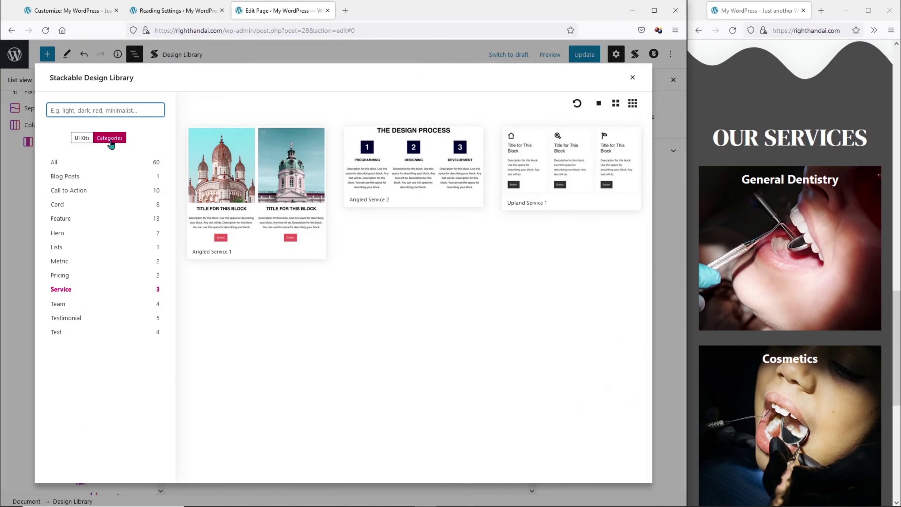
click(78, 319)
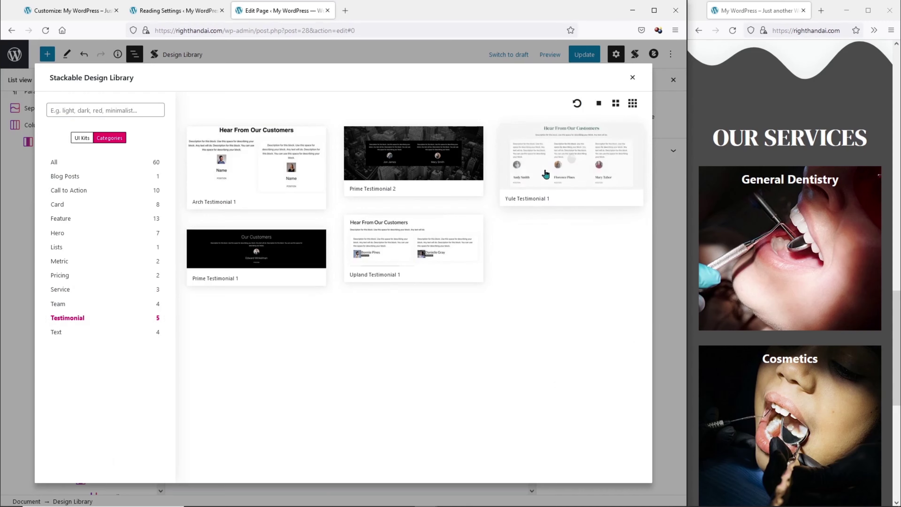
click(571, 158)
scroll(509, 186, down, 8)
scroll(394, 184, up, 4)
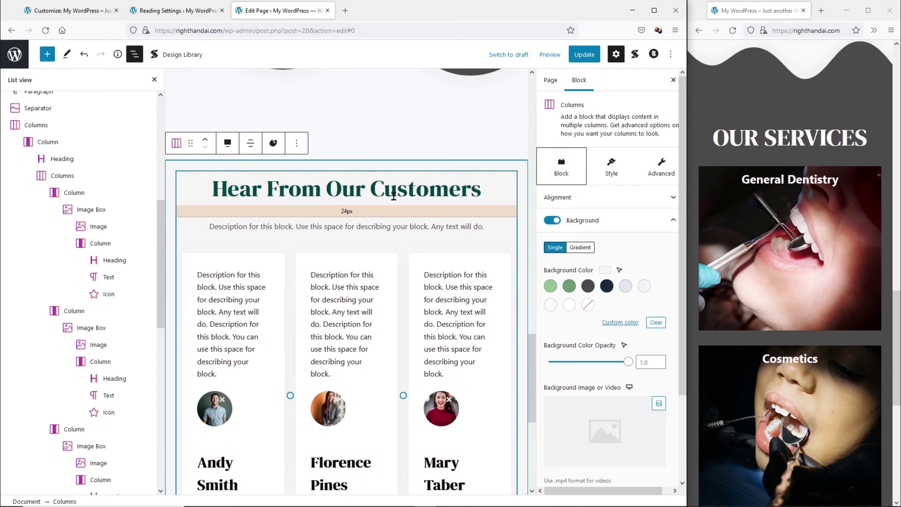
Change the Hear From Our Customers heading text colour to dark grey.
click(394, 181)
click(658, 312)
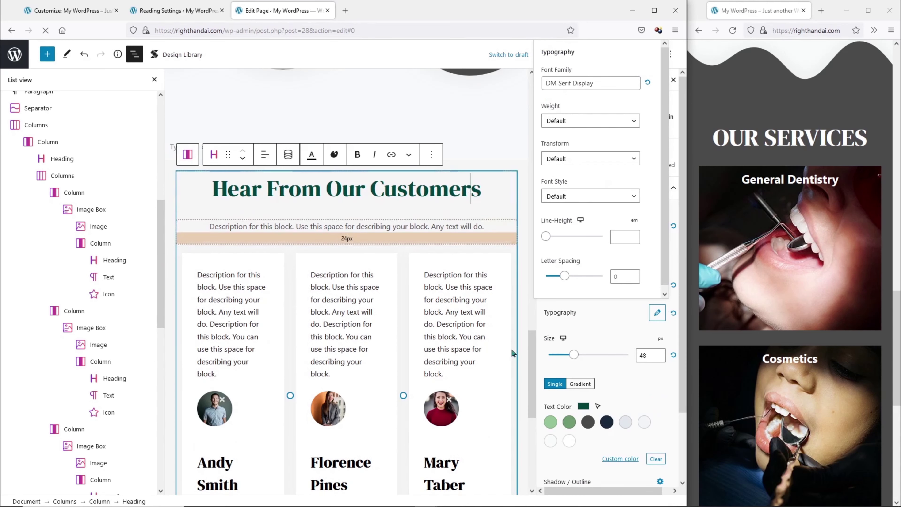
click(588, 423)
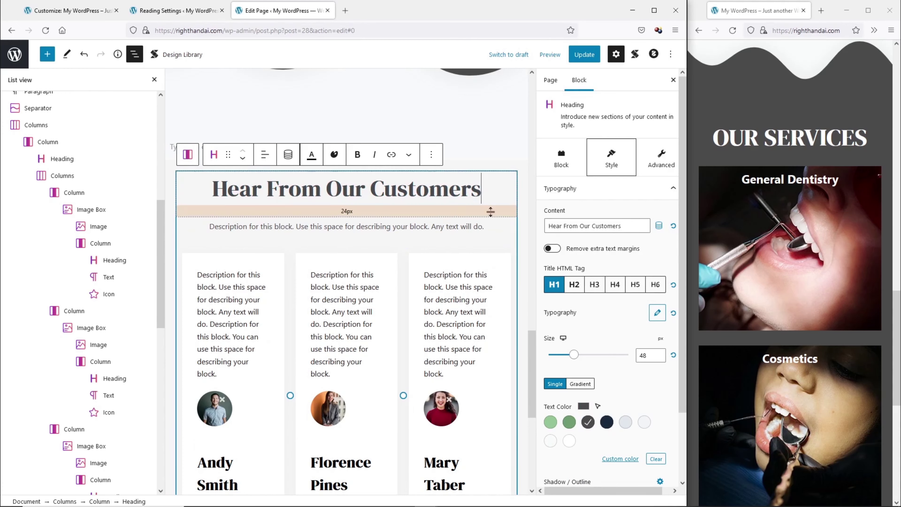
scroll(405, 142, down, 3)
click(405, 136)
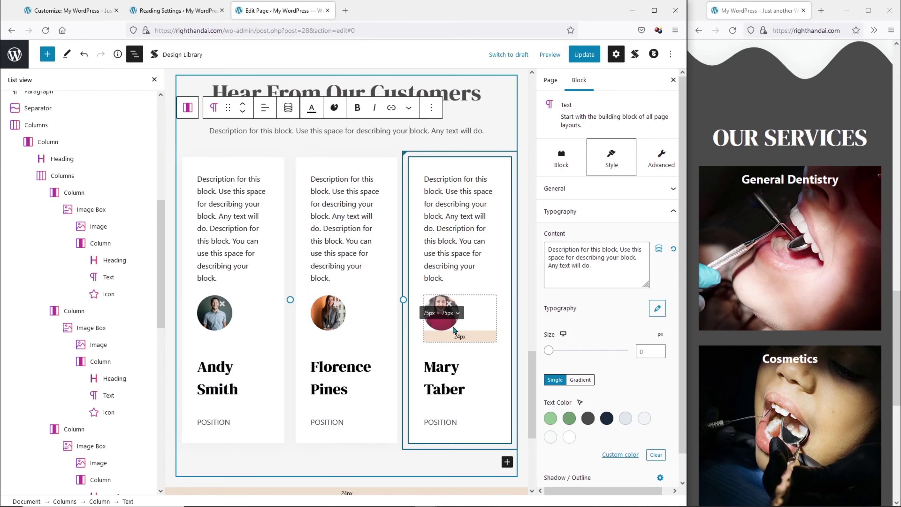
Look through the reference dentist site for the next section's layout.
key(alt+Tab)
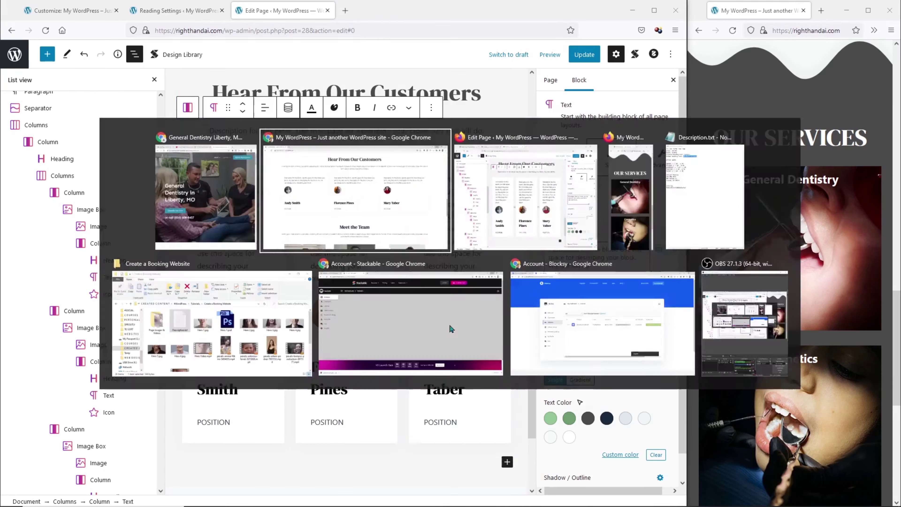
scroll(549, 316, down, 8)
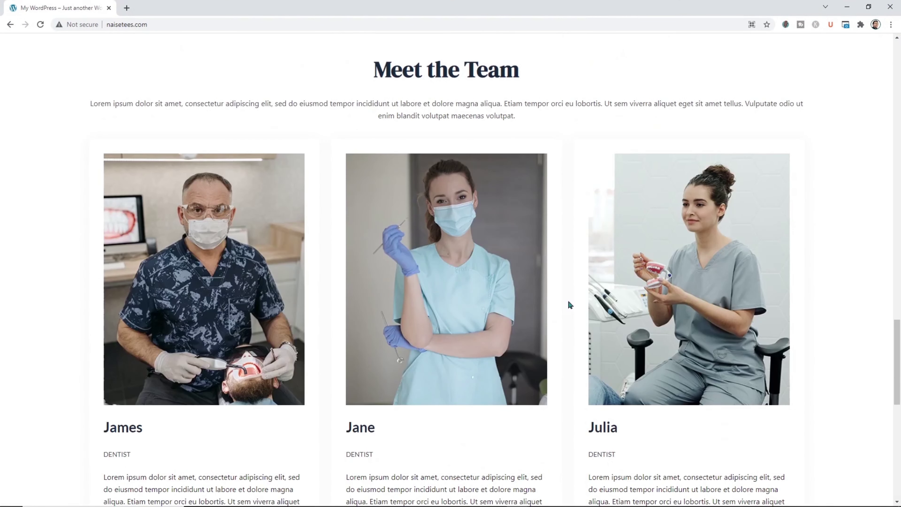
scroll(752, 274, down, 4)
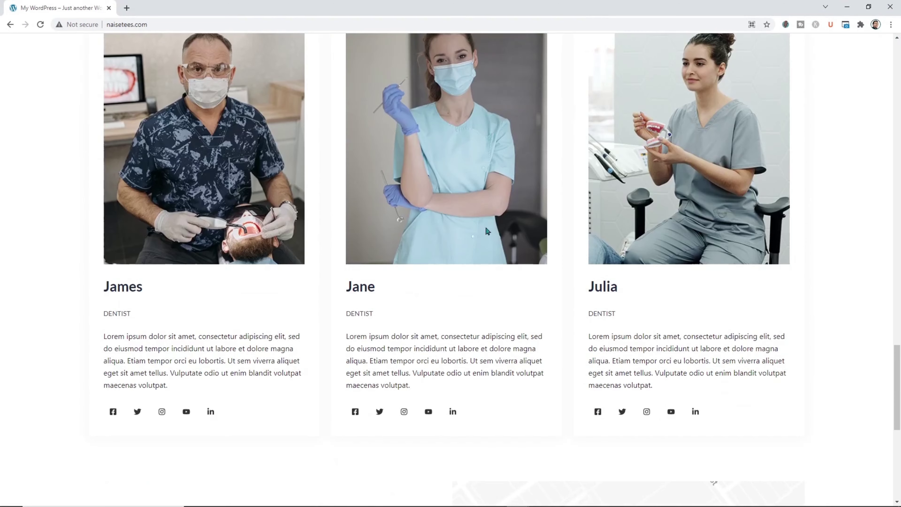
scroll(651, 253, up, 2)
Add two empty Paragraph blocks below the Hear From Our Customers testimonial cards.
click(847, 9)
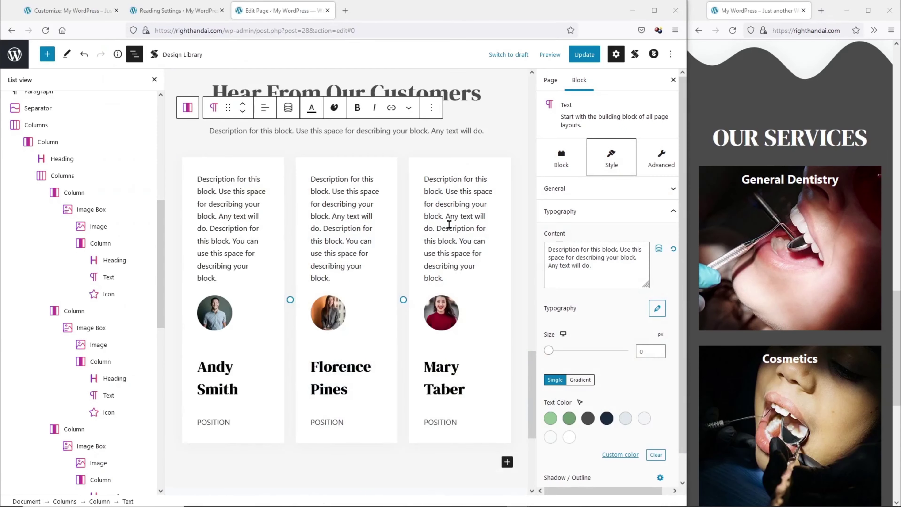
scroll(462, 294, down, 5)
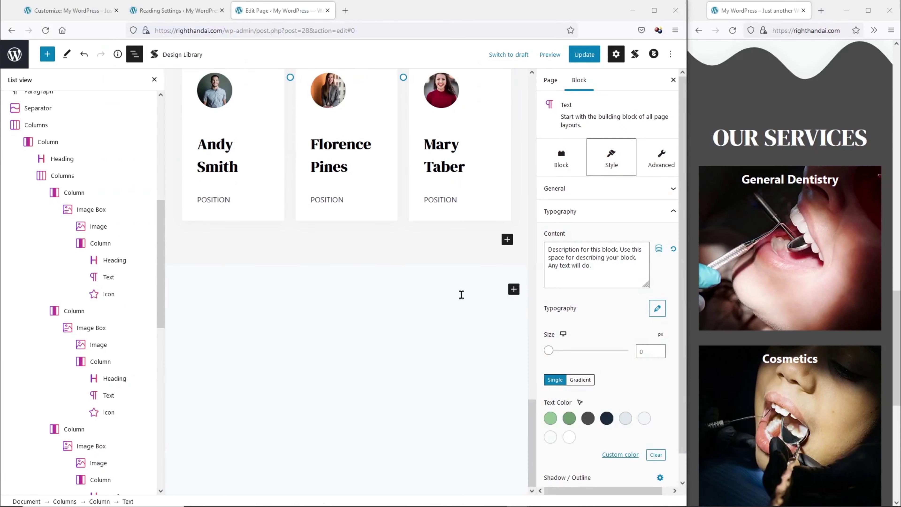
click(473, 243)
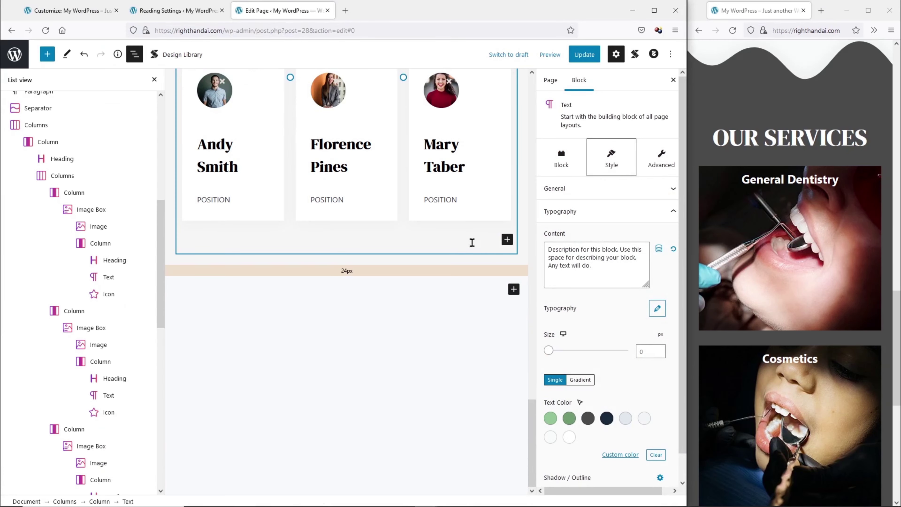
scroll(328, 236, up, 2)
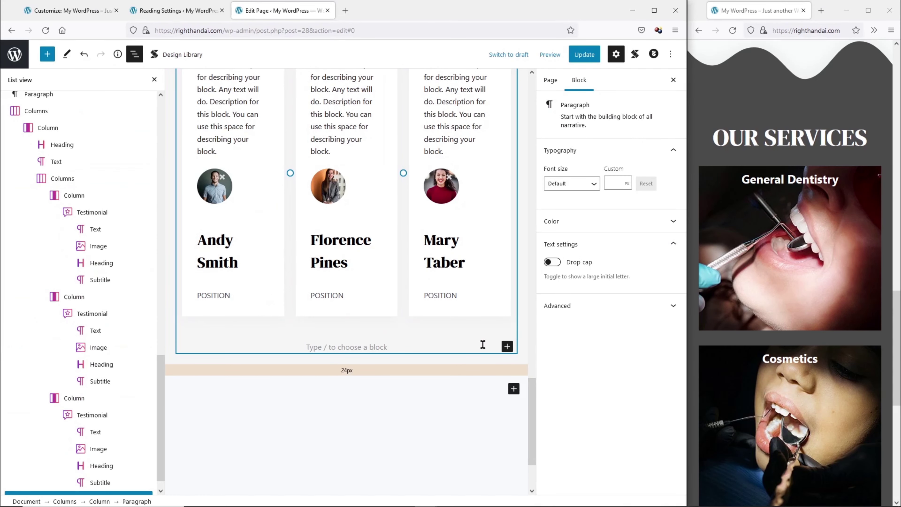
scroll(116, 359, down, 1)
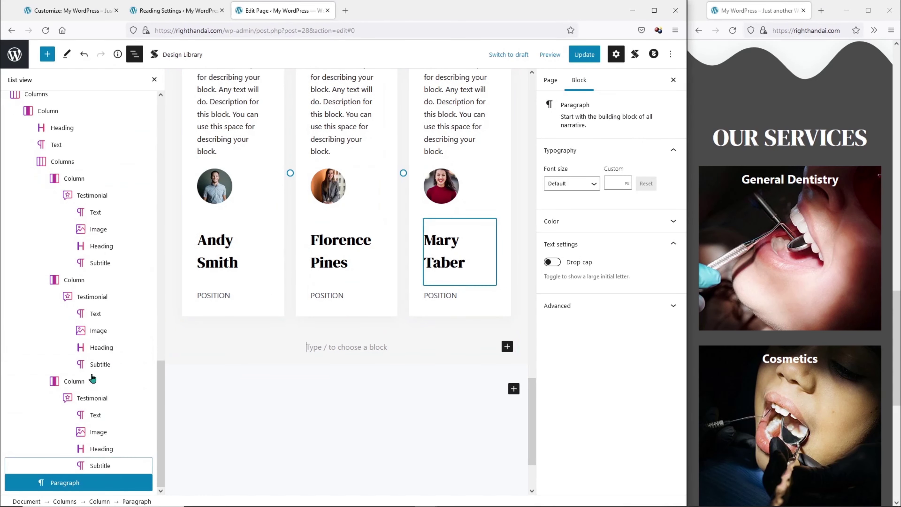
click(478, 388)
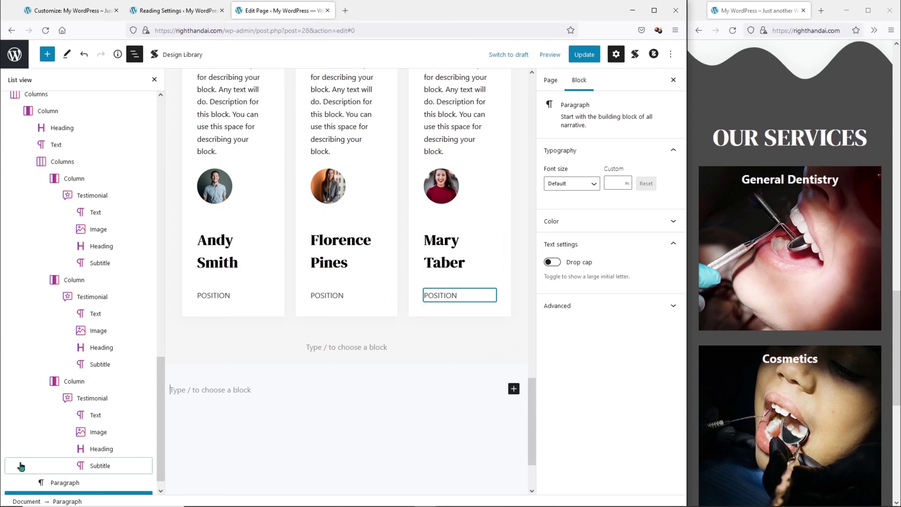
scroll(21, 465, down, 1)
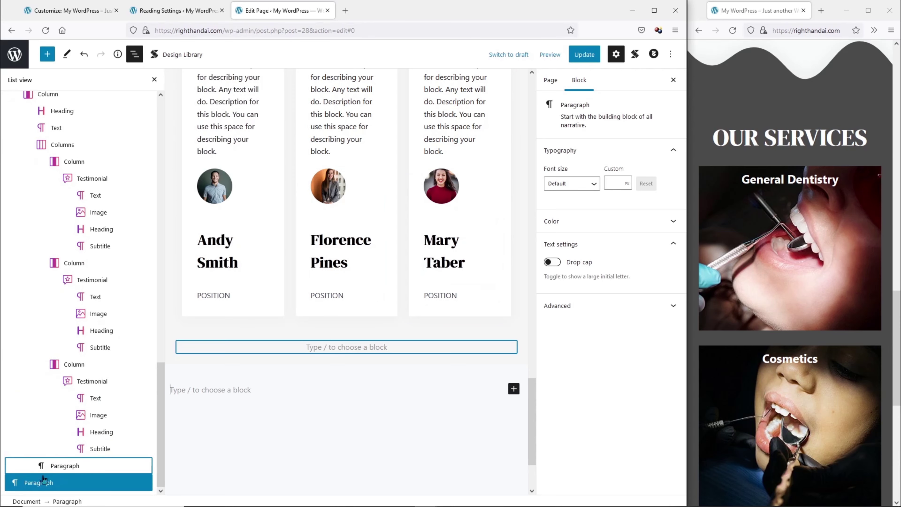
Insert the Upland Team 1 design and centre its Meet the Team heading.
click(195, 61)
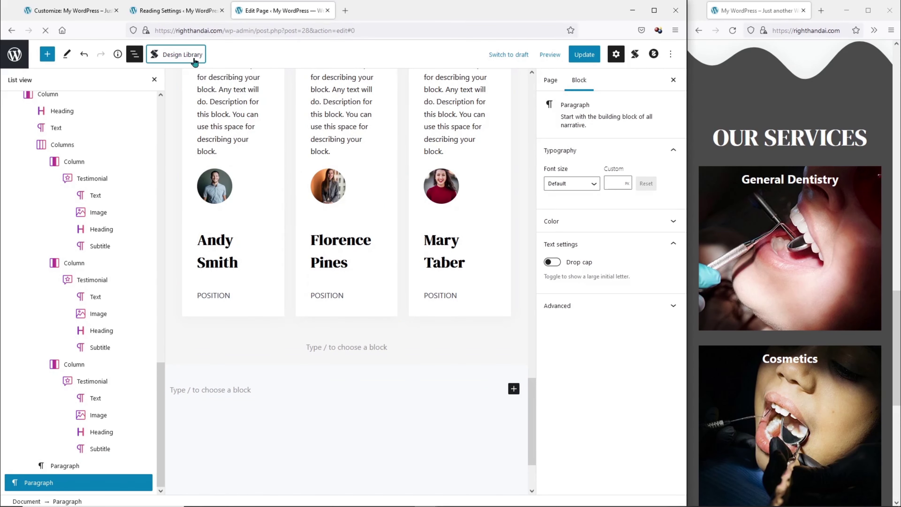
click(59, 307)
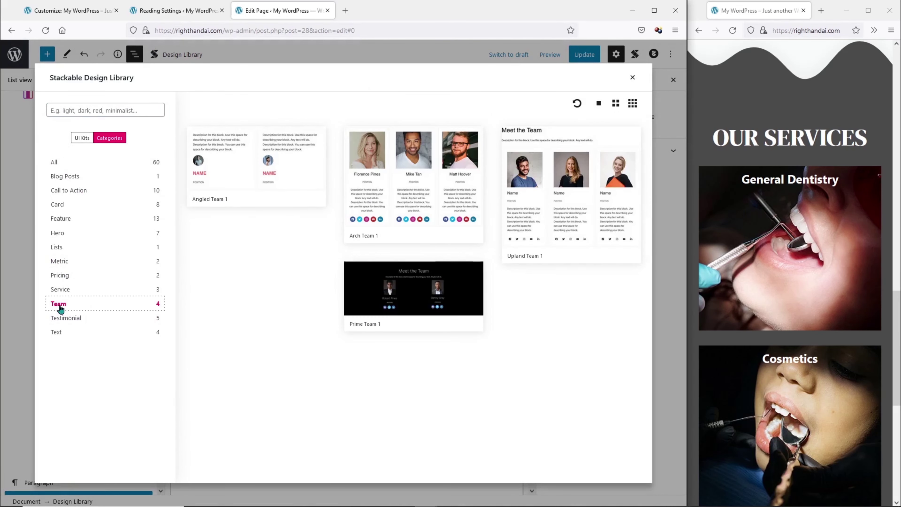
click(595, 186)
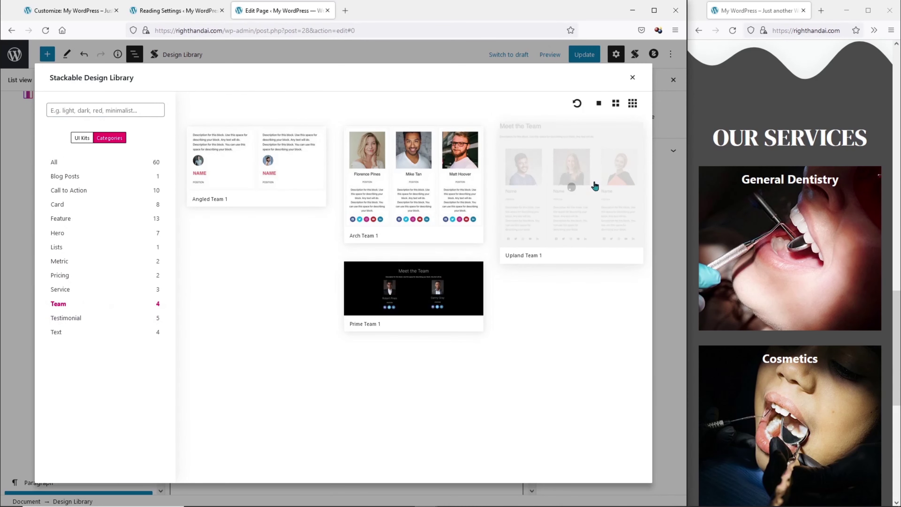
scroll(263, 136, down, 8)
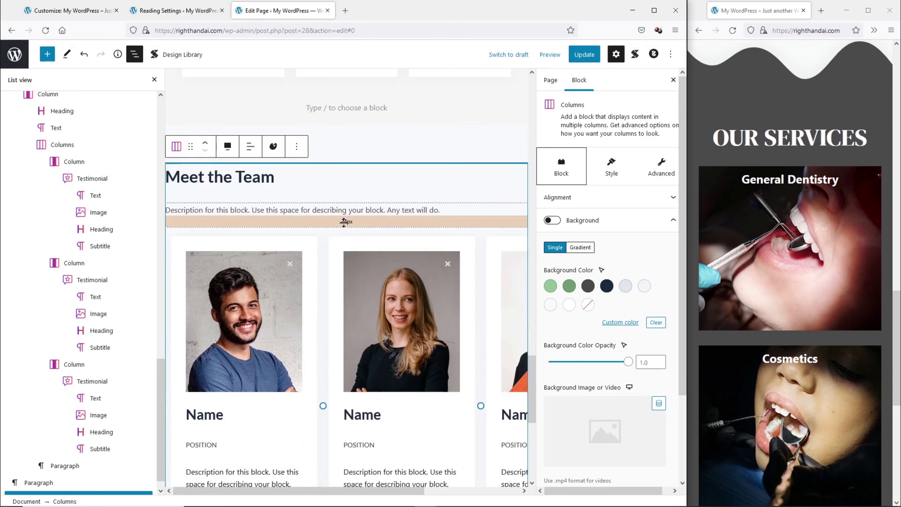
click(263, 136)
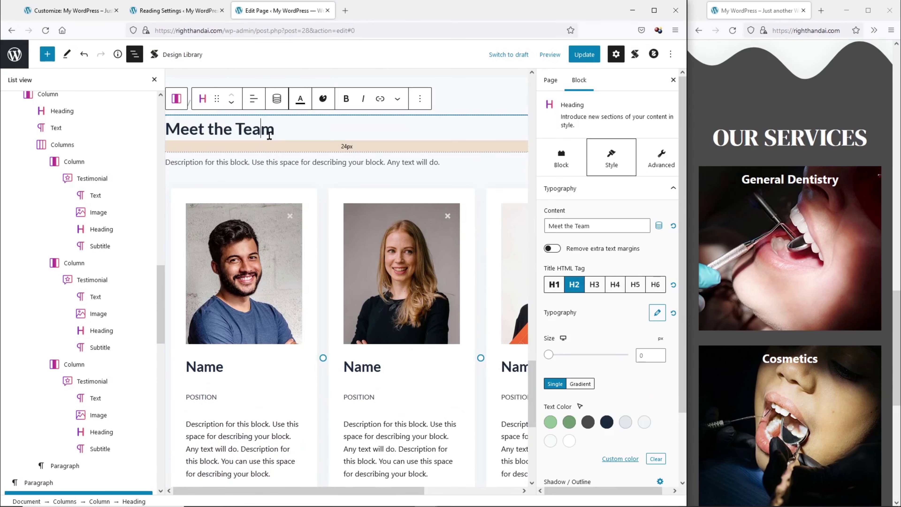
click(254, 98)
click(311, 149)
Set the Meet the Team heading to DM Serif Display, 55px, dark grey.
click(657, 313)
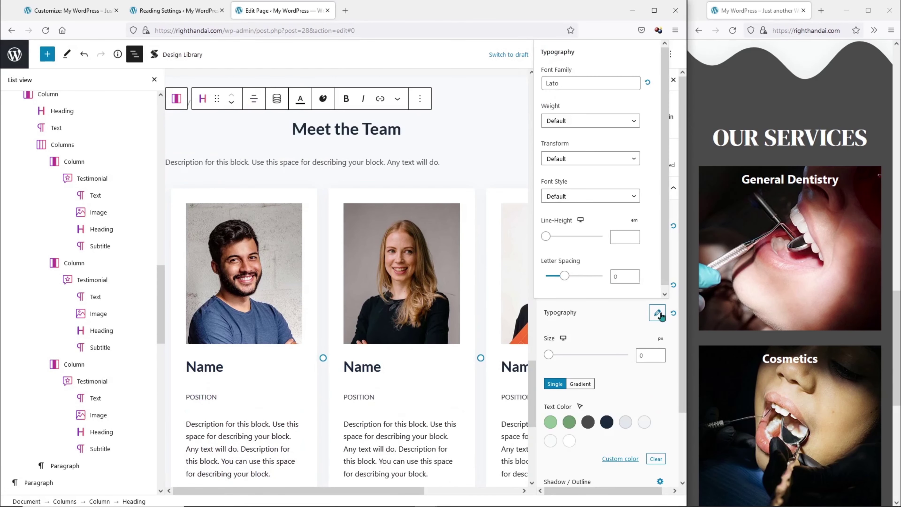
click(548, 83)
text(dm s)
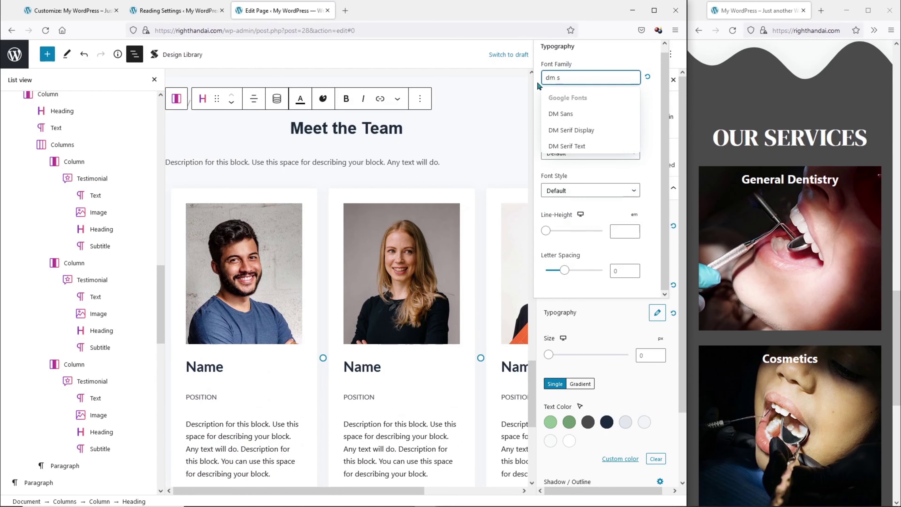
click(577, 131)
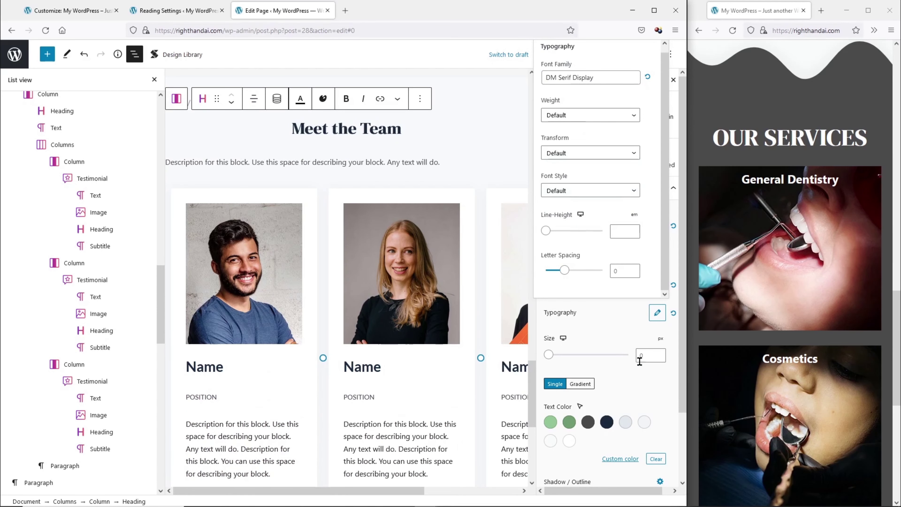
click(651, 358)
text(55)
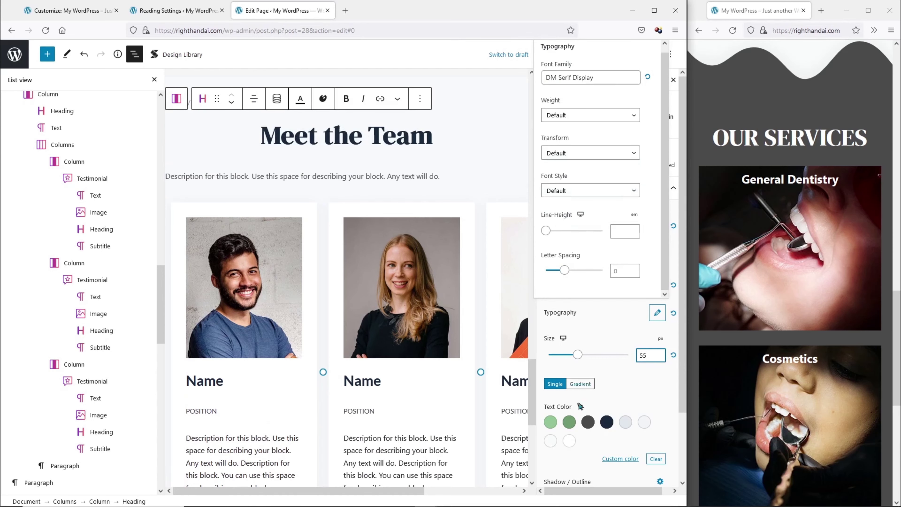
click(588, 422)
click(489, 171)
scroll(275, 213, down, 3)
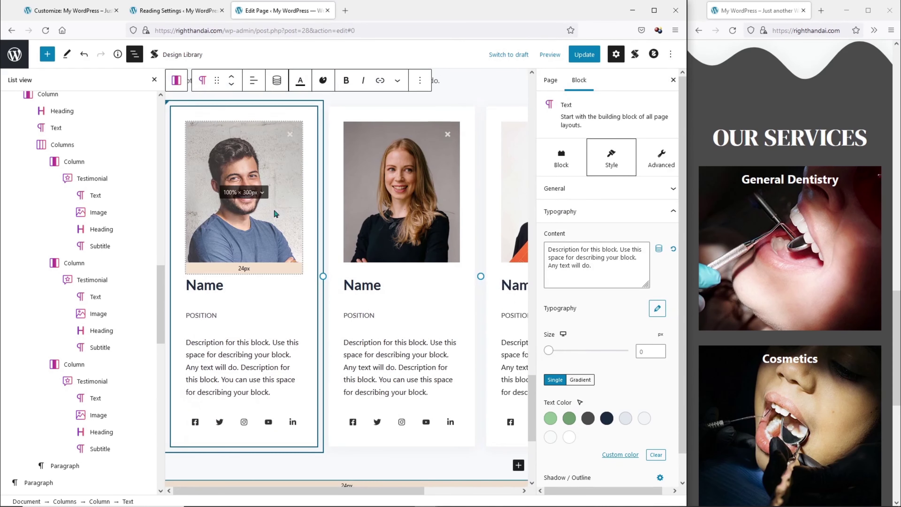
Replace the first team card's portrait with Dentist-1.jpg and give it alt text.
click(283, 237)
click(285, 237)
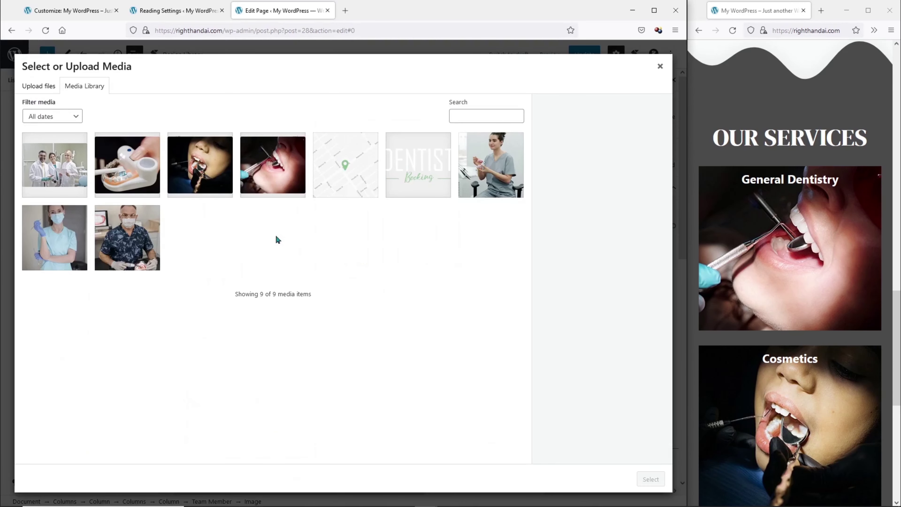
click(114, 233)
click(628, 208)
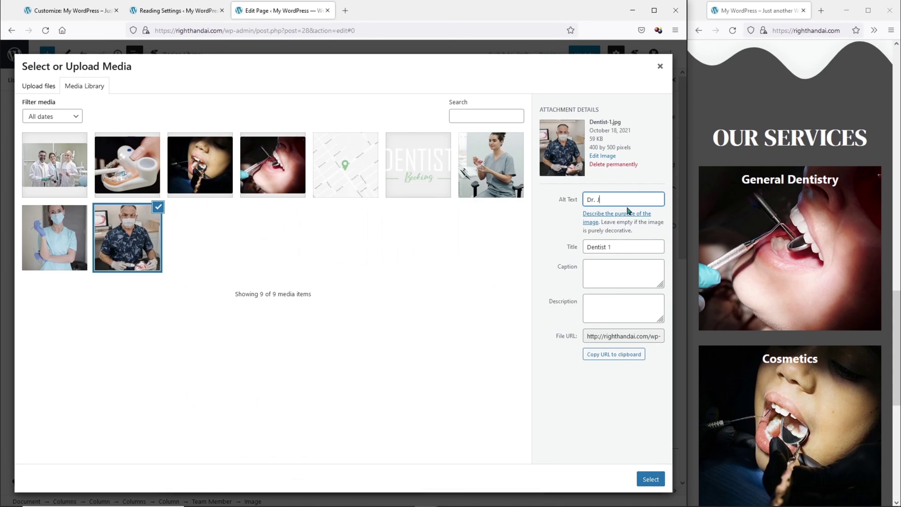
click(650, 480)
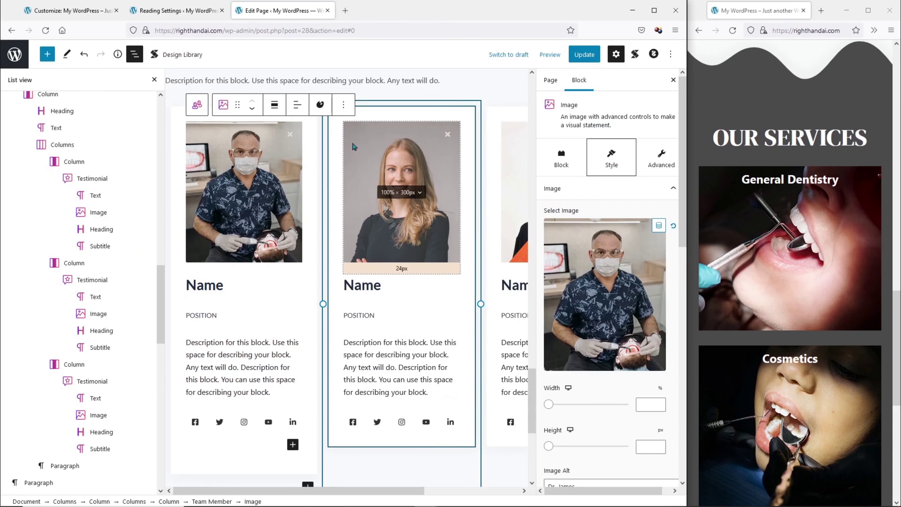
Put Dentist-2.jpg in the second card and the grey-scrubs Dentist-3 photo in the third, with alt text.
click(360, 153)
click(351, 145)
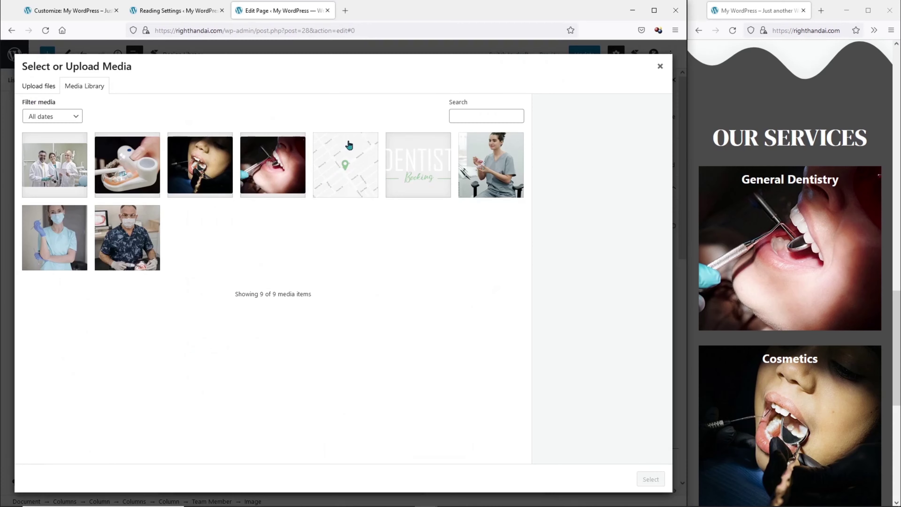
click(56, 241)
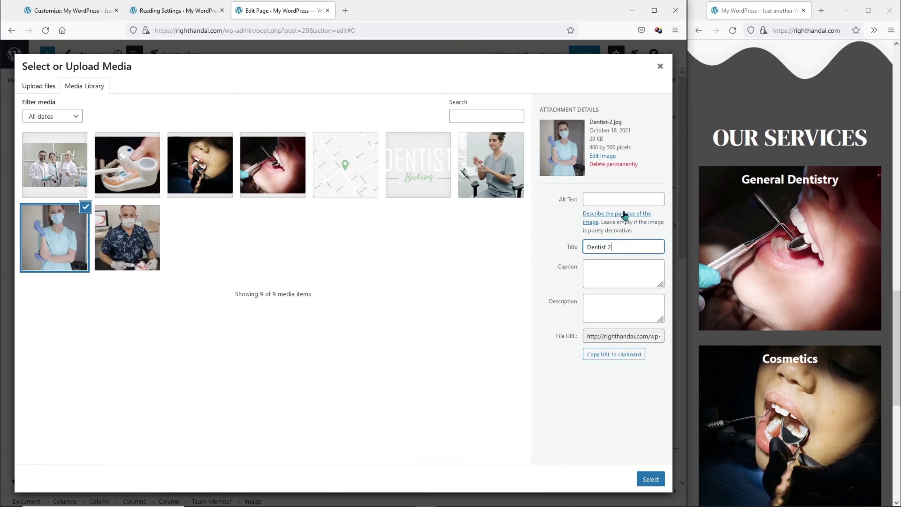
click(622, 199)
text(Jane)
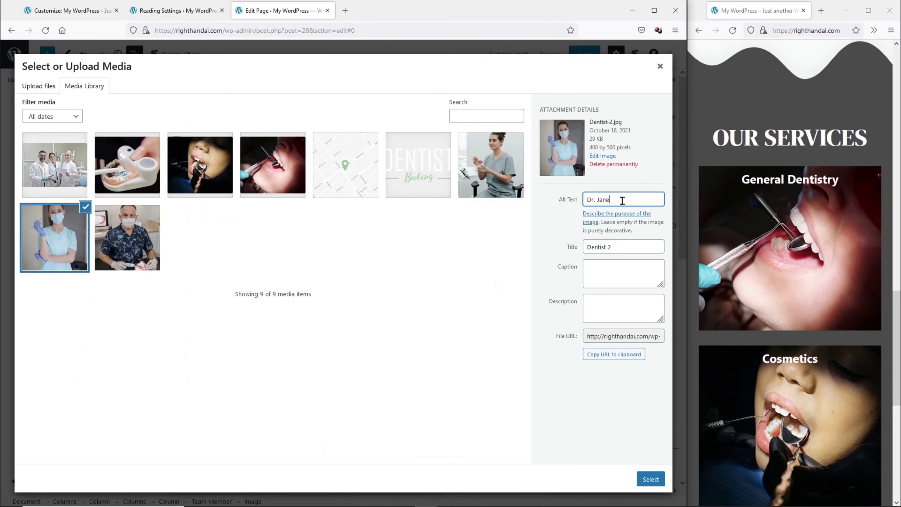
click(651, 479)
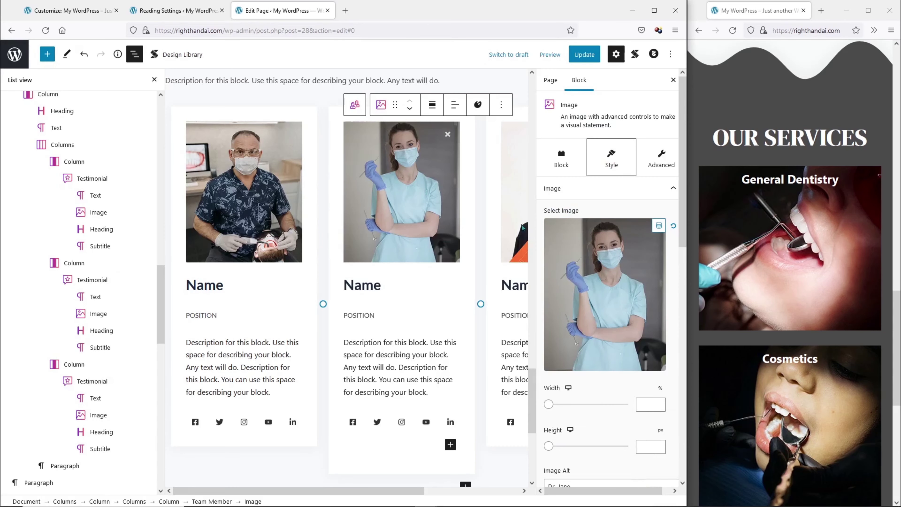
click(515, 199)
click(484, 262)
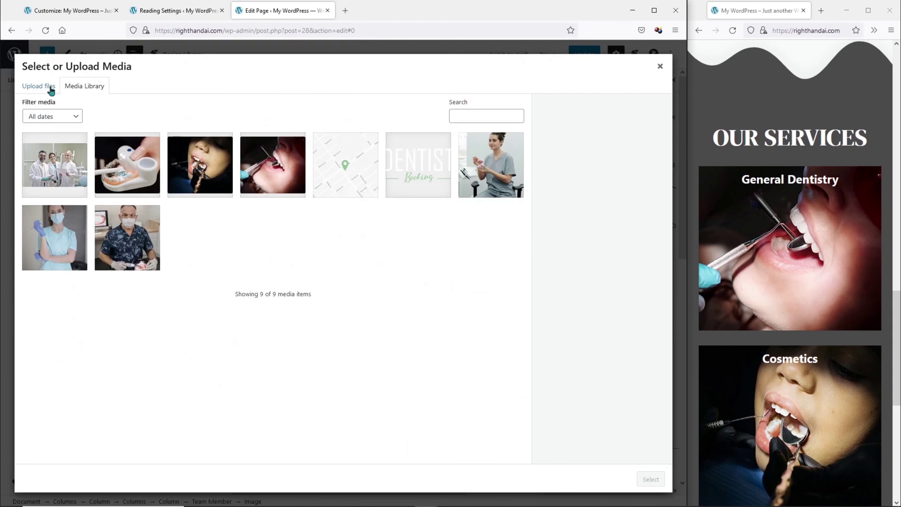
click(500, 162)
click(617, 201)
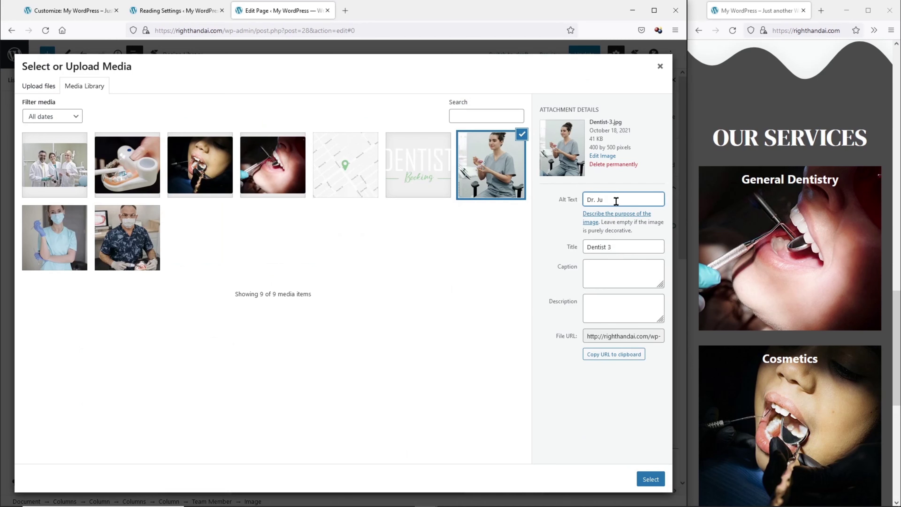
click(645, 476)
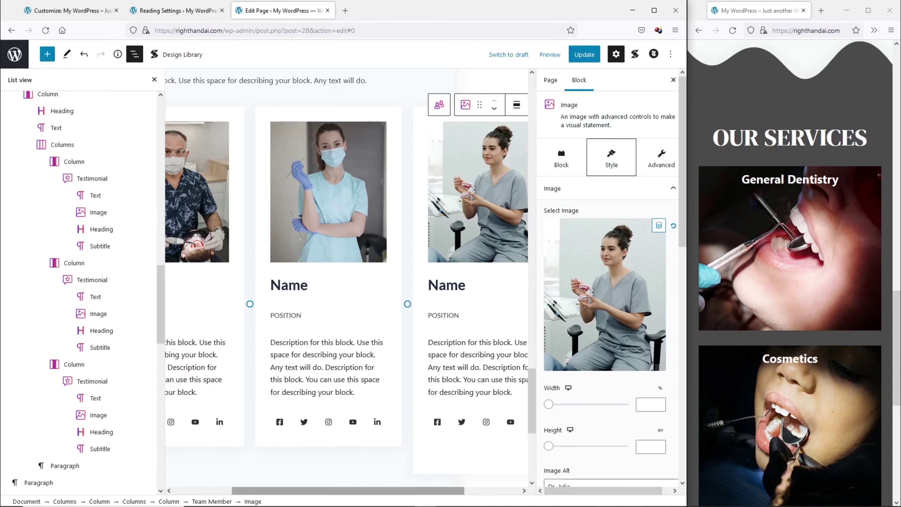
Replace each of the three cards' Name placeholders with a doctor's name.
double_click(217, 283)
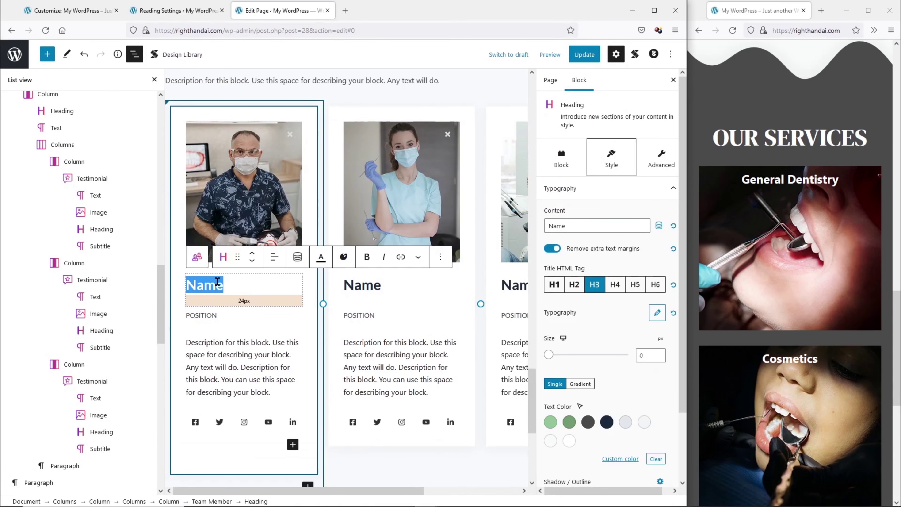
text(Dr. Jam)
double_click(358, 284)
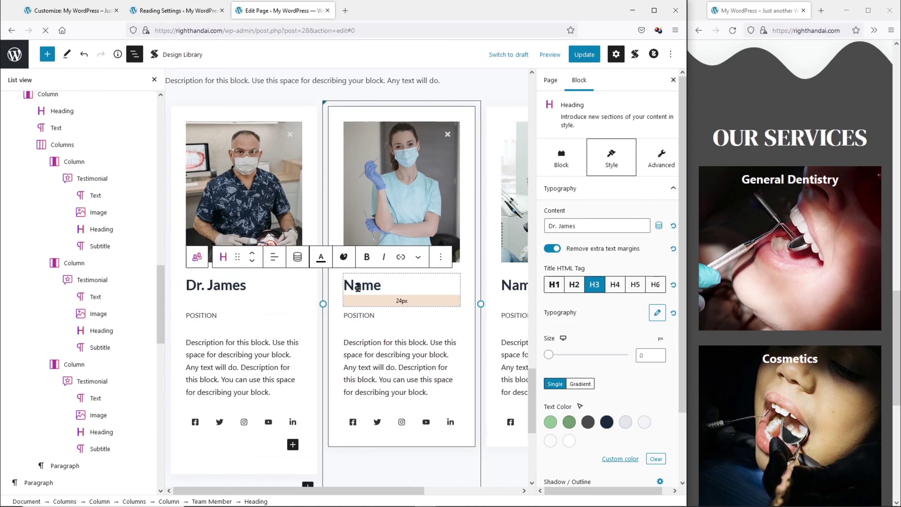
text(Dr. Jane)
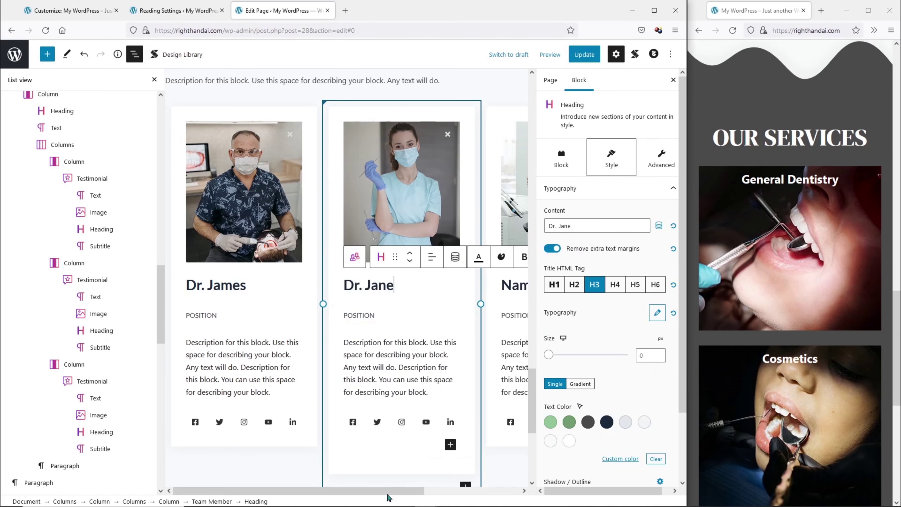
drag(388, 491, 493, 490)
double_click(422, 284)
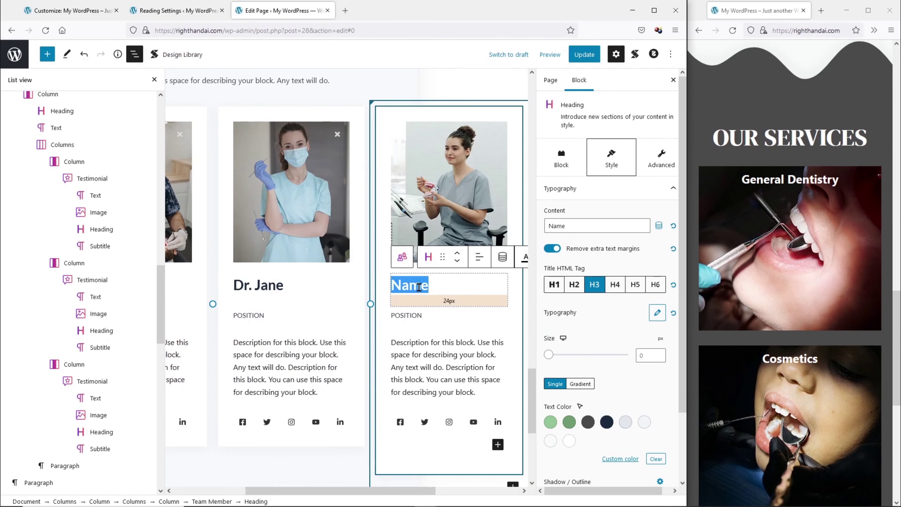
text(Dr. Julia)
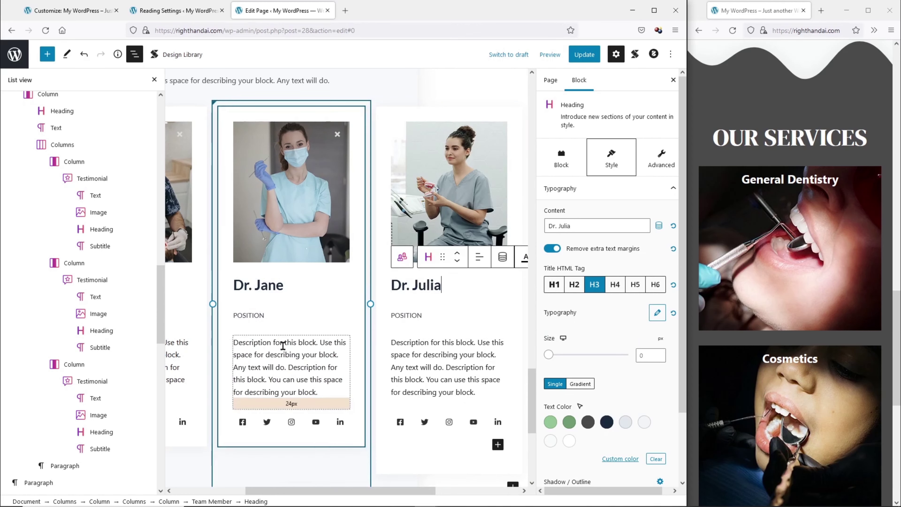
scroll(200, 417, left, 3)
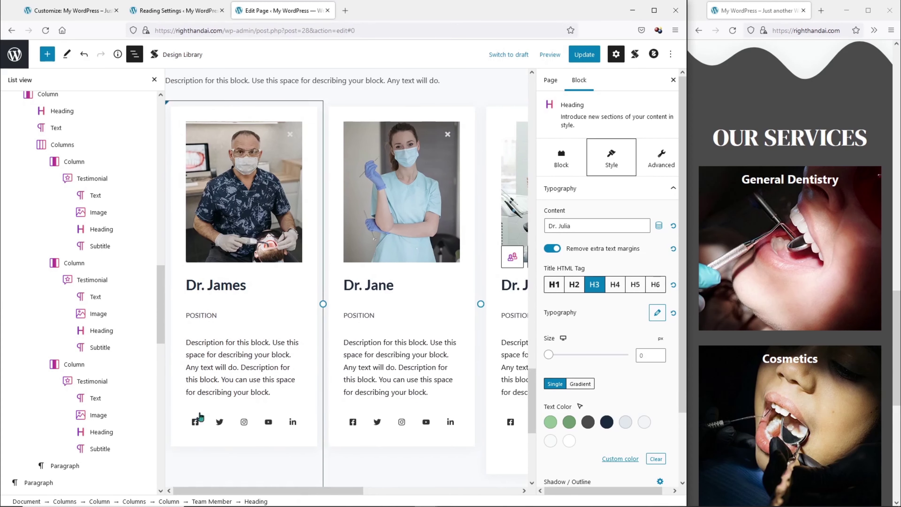
Change all three POSITION subtitles to CERTIFIED DENTIST using copy and paste.
double_click(207, 315)
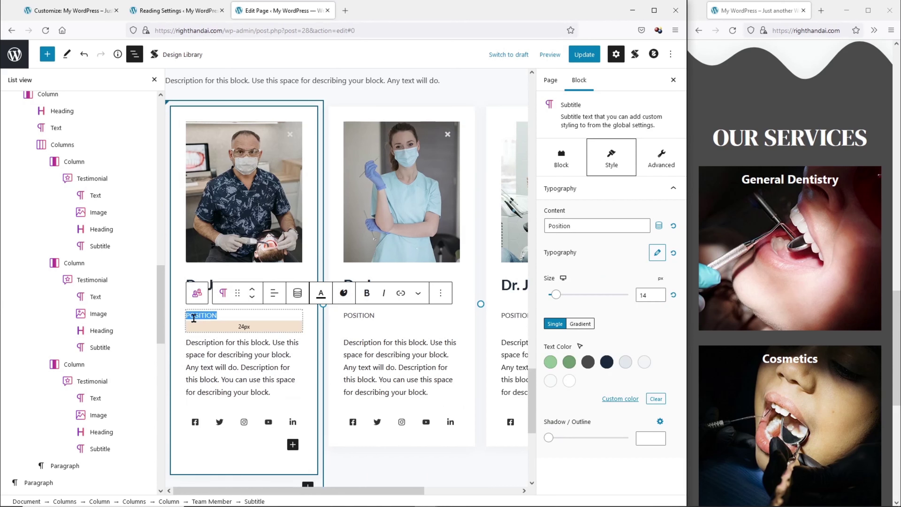
text(DENTIST)
double_click(358, 315)
text(NTIST)
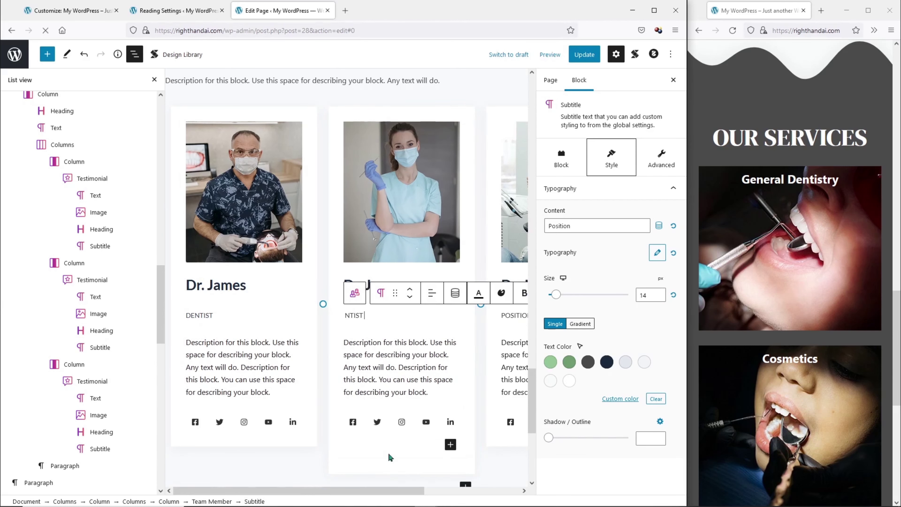
click(188, 316)
text(CERti)
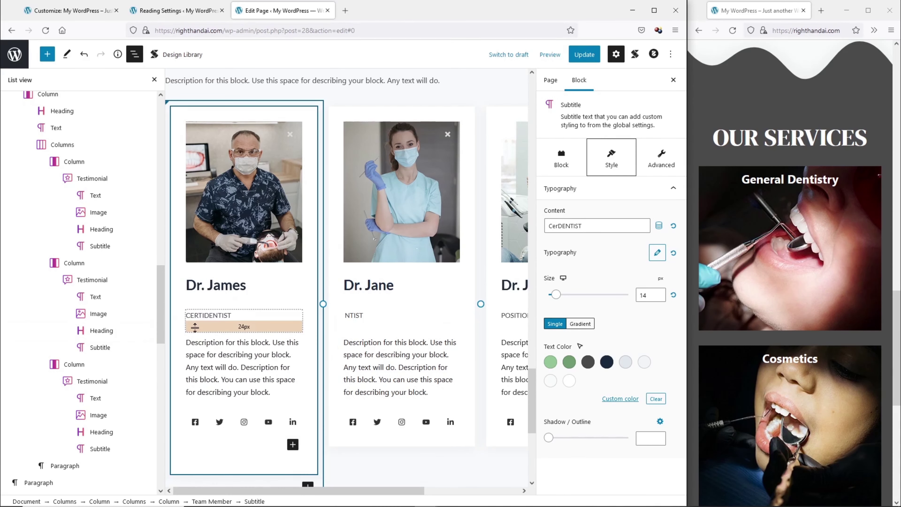
text(fied)
key(shift+Home)
drag(186, 315, 252, 315)
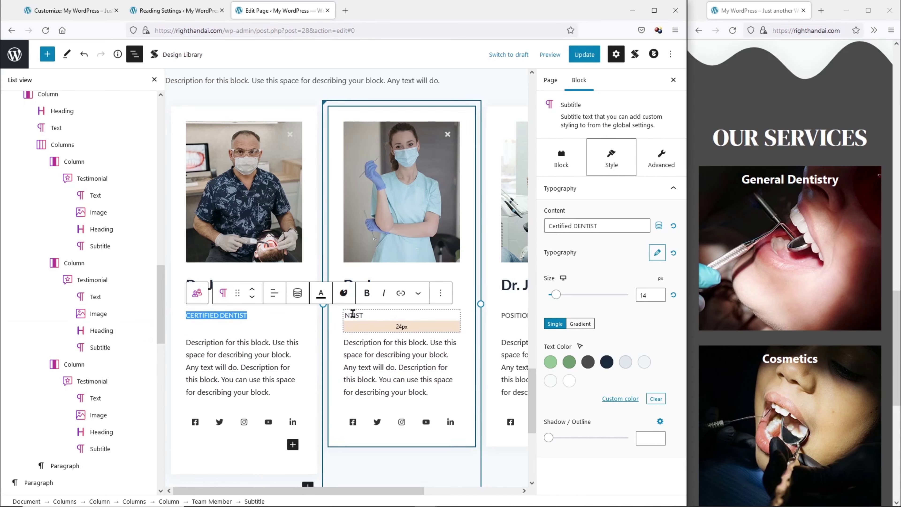
key(ctrl+c)
double_click(353, 314)
key(ctrl+v)
double_click(515, 315)
key(ctrl+v)
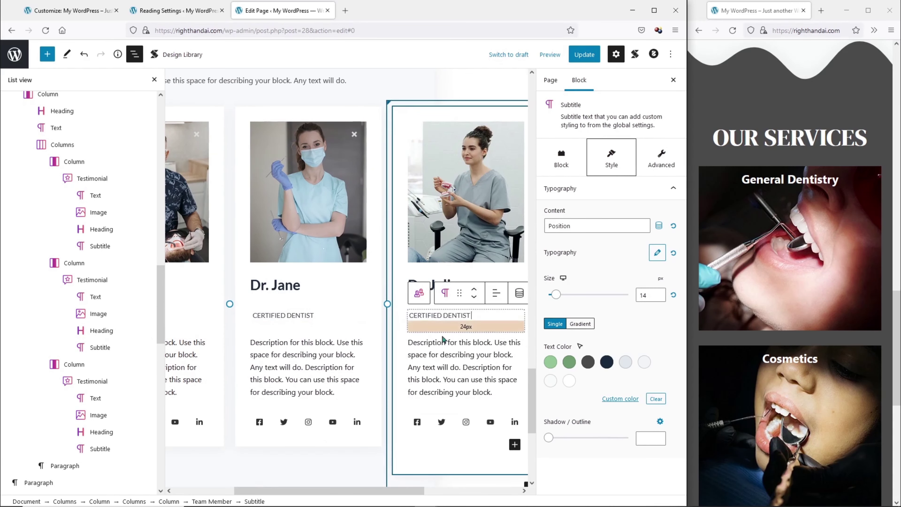
scroll(444, 355, down, 3)
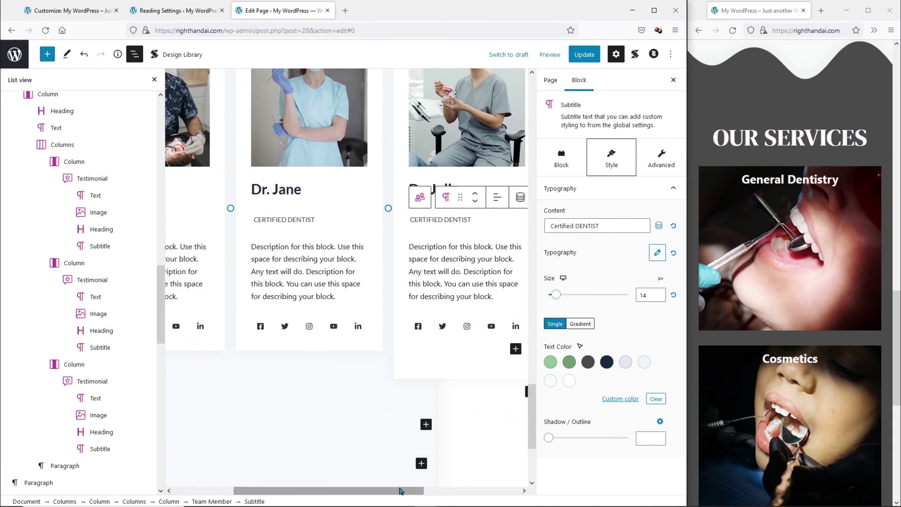
drag(400, 490, 340, 491)
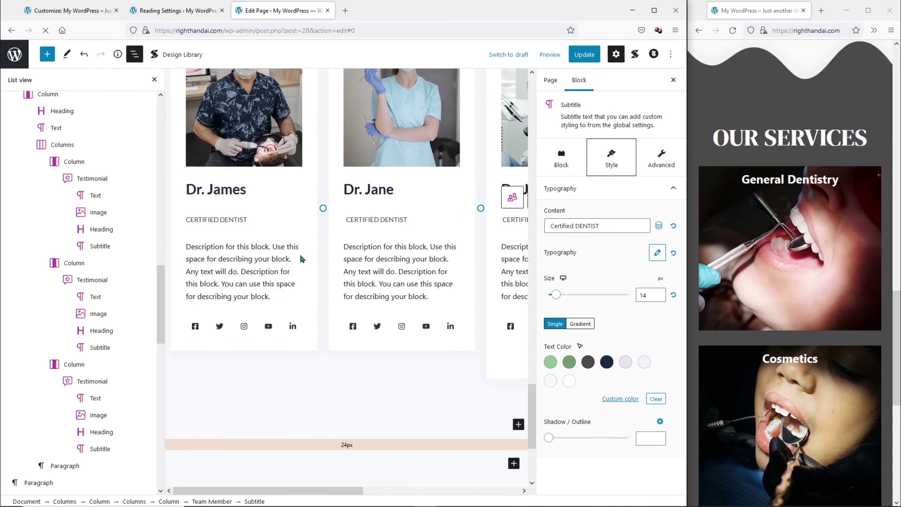
Save the page and confirm the Meet the Team doctor cards on the reloaded live site.
click(582, 57)
click(732, 30)
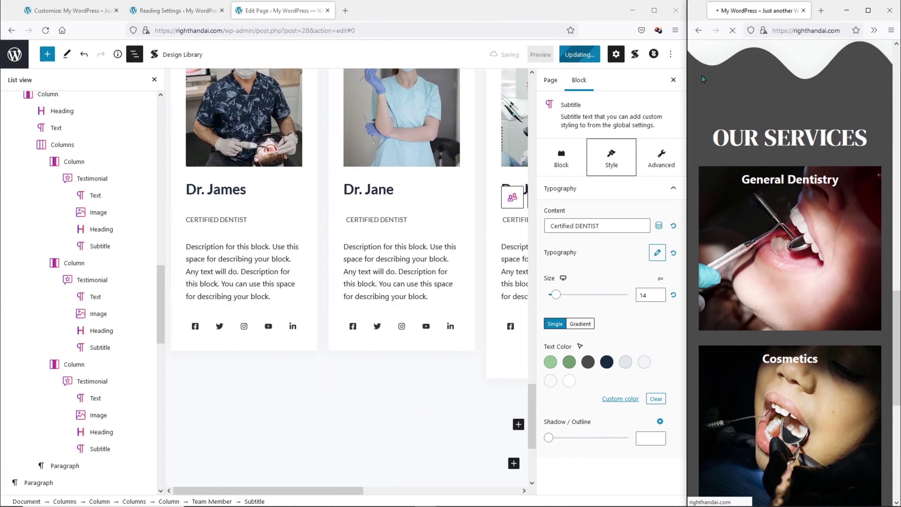
drag(688, 93, 215, 95)
scroll(548, 165, down, 10)
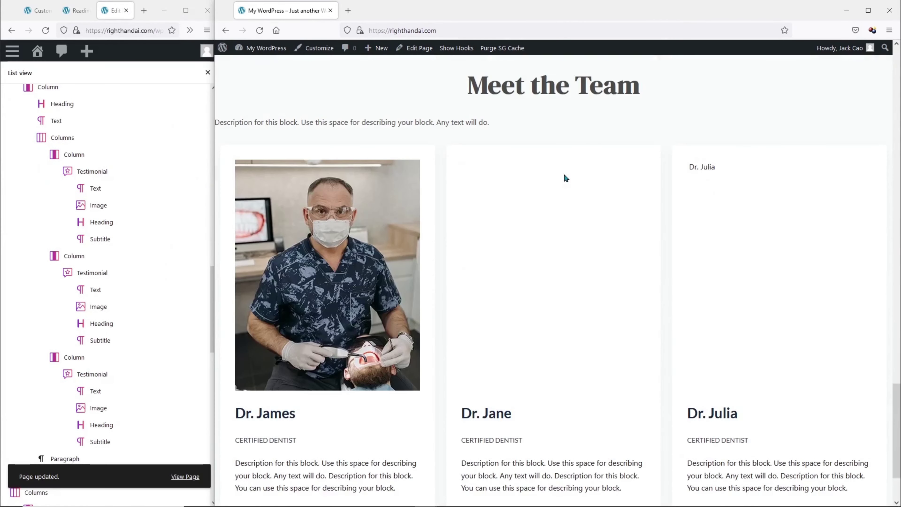
scroll(566, 178, down, 3)
scroll(608, 213, up, 8)
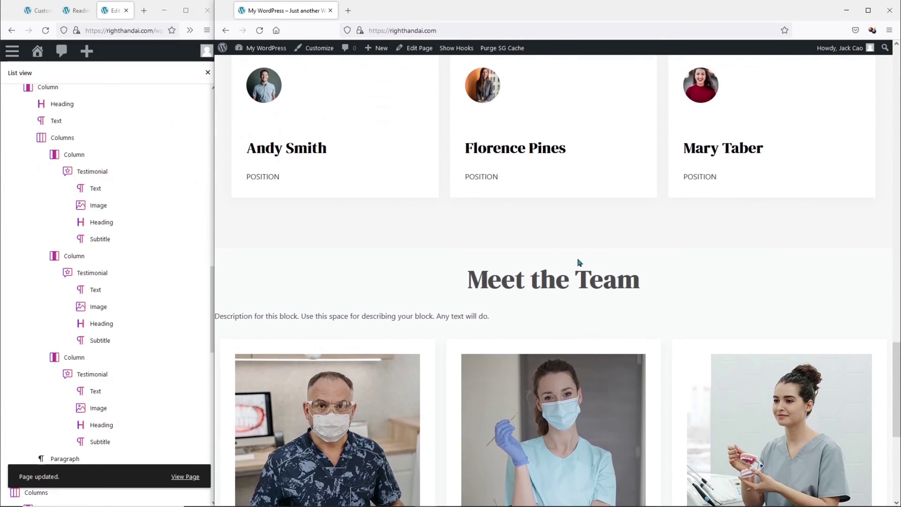
drag(214, 319, 768, 307)
drag(218, 299, 689, 299)
Centre the description line under Meet the Team and save the page.
click(307, 216)
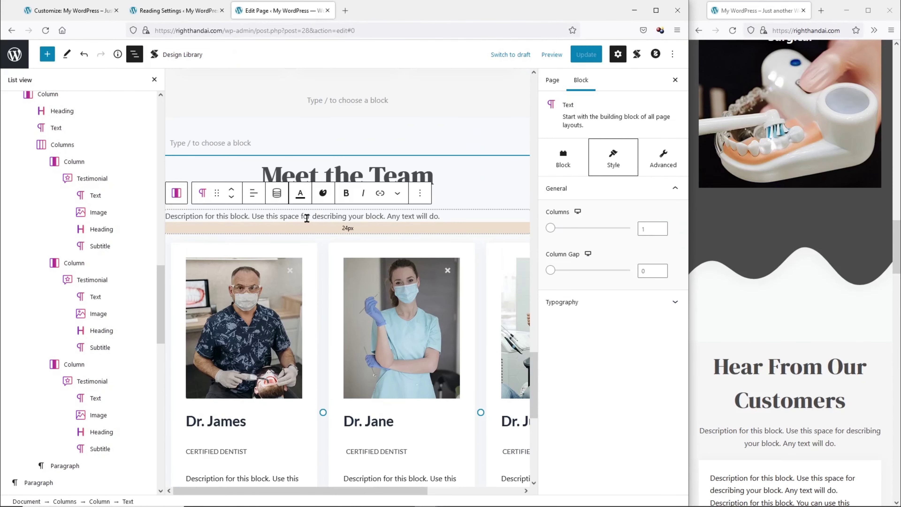
click(254, 197)
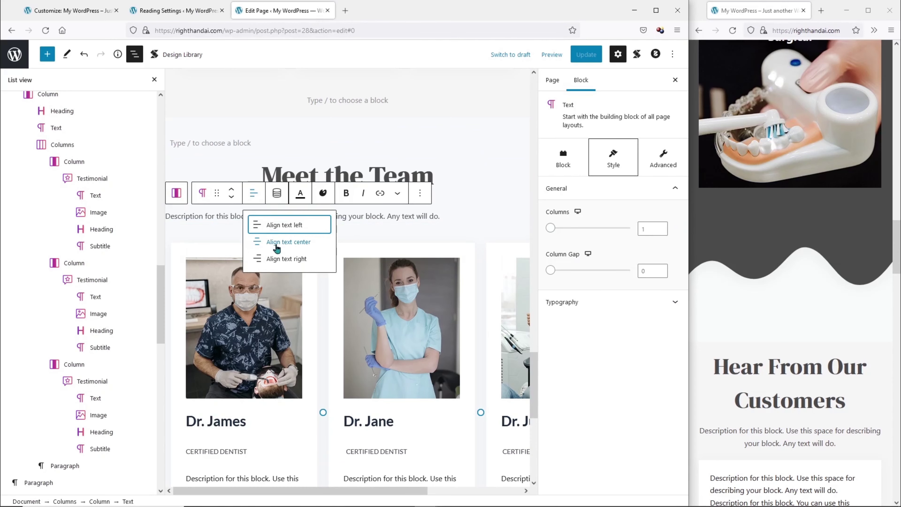
click(279, 243)
click(586, 54)
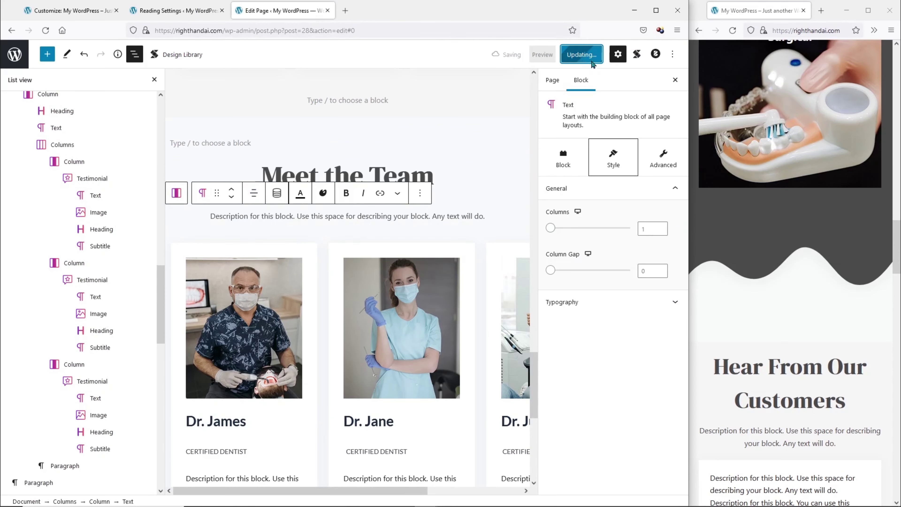
Select the Hear From Our Customers Columns block.
scroll(788, 193, down, 5)
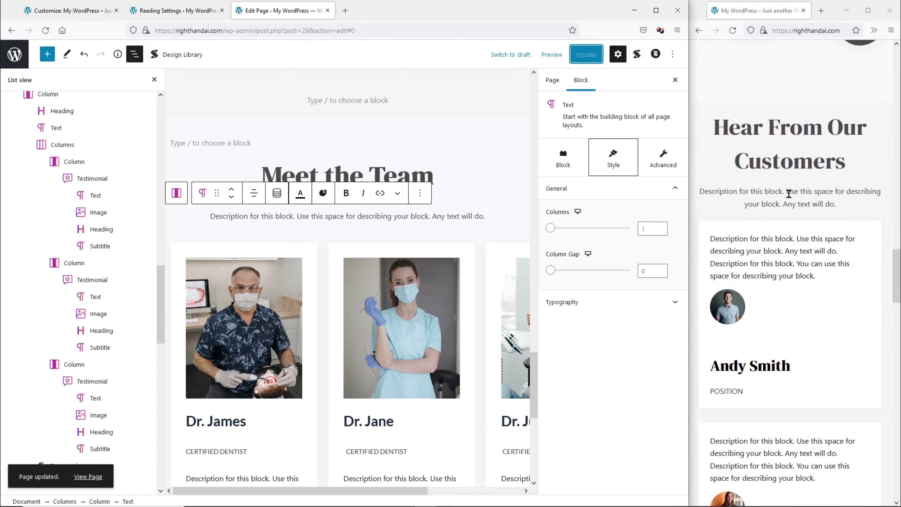
scroll(787, 192, down, 5)
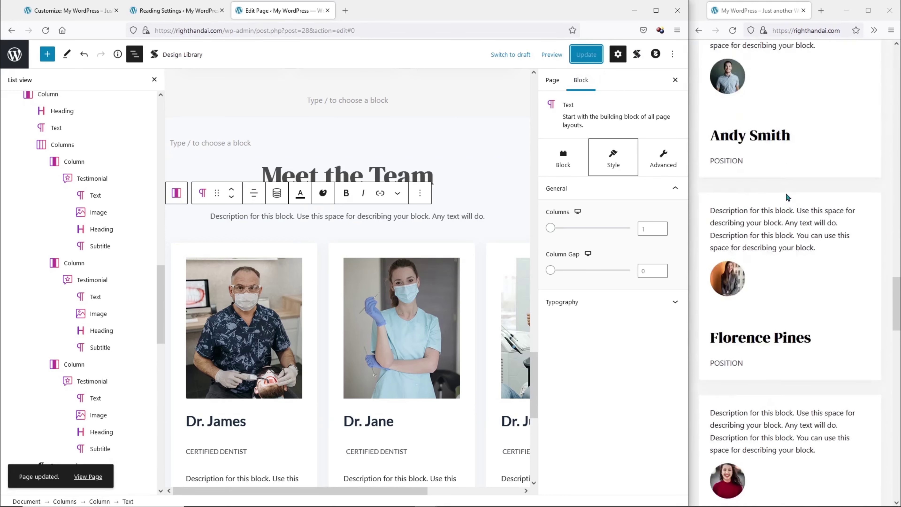
scroll(781, 192, up, 6)
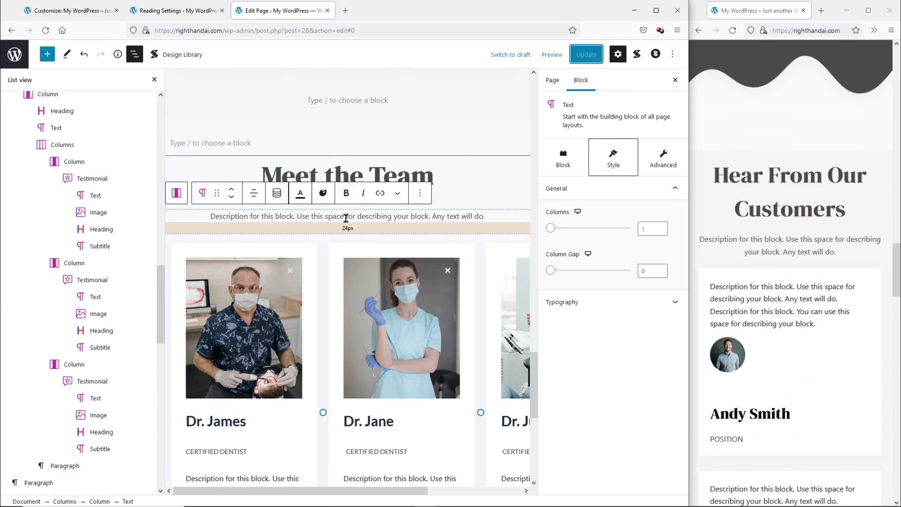
scroll(346, 217, up, 15)
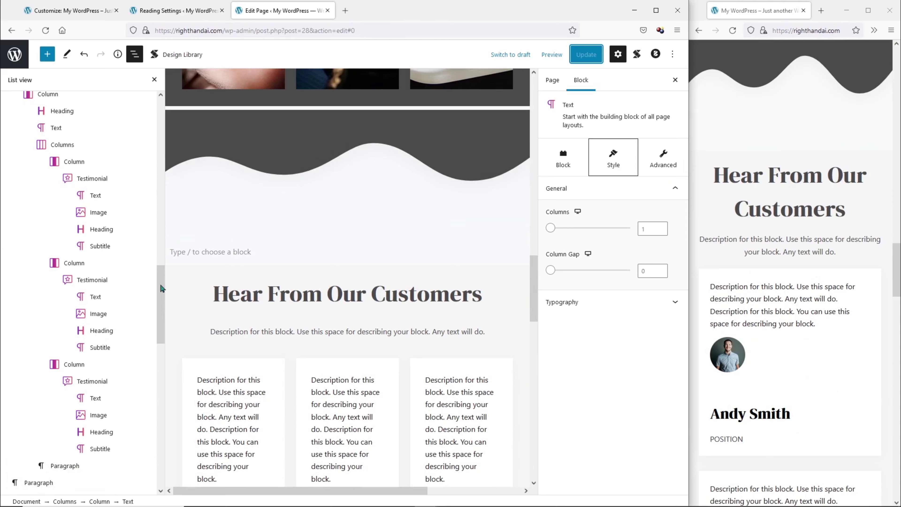
click(179, 287)
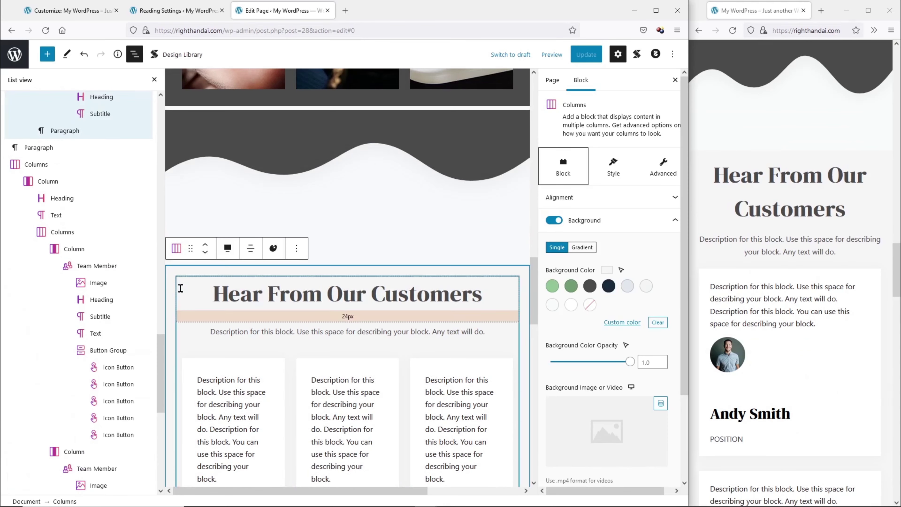
scroll(134, 282, up, 9)
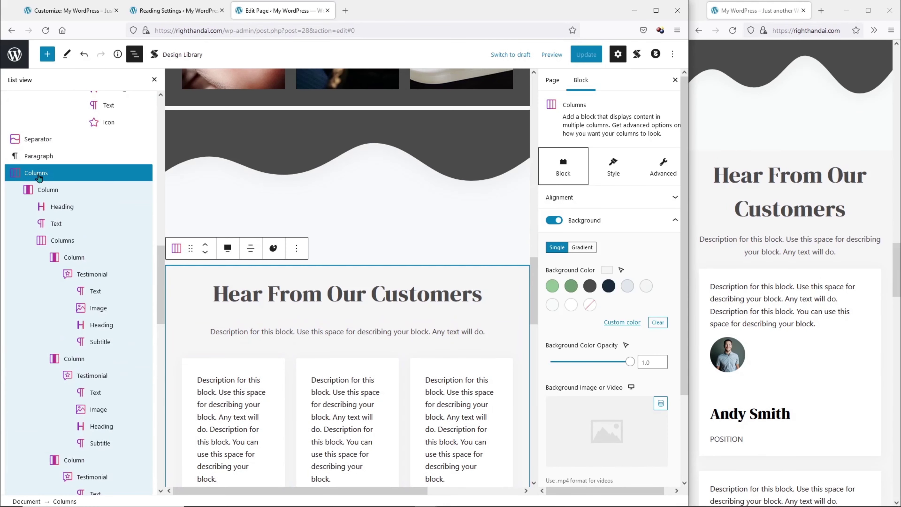
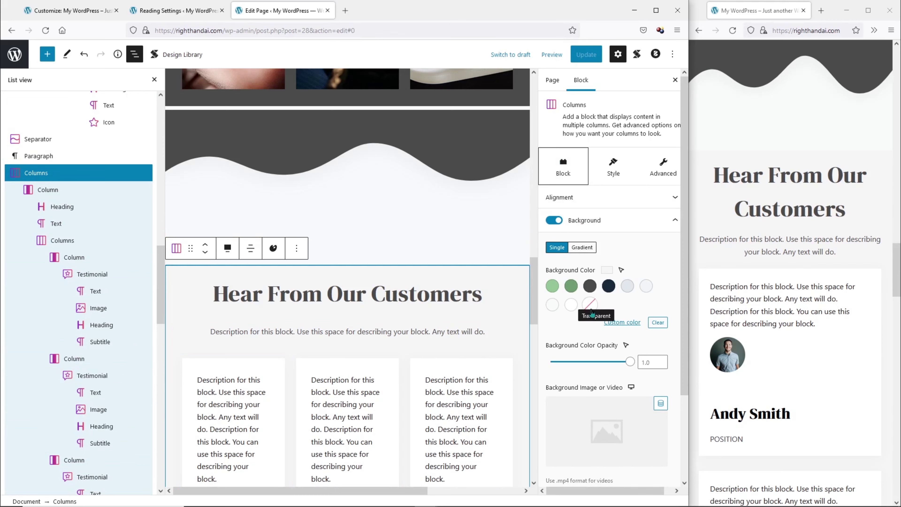
Give the Hear From Our Customers columns a transparent background, save, and review the reloaded live site.
click(589, 304)
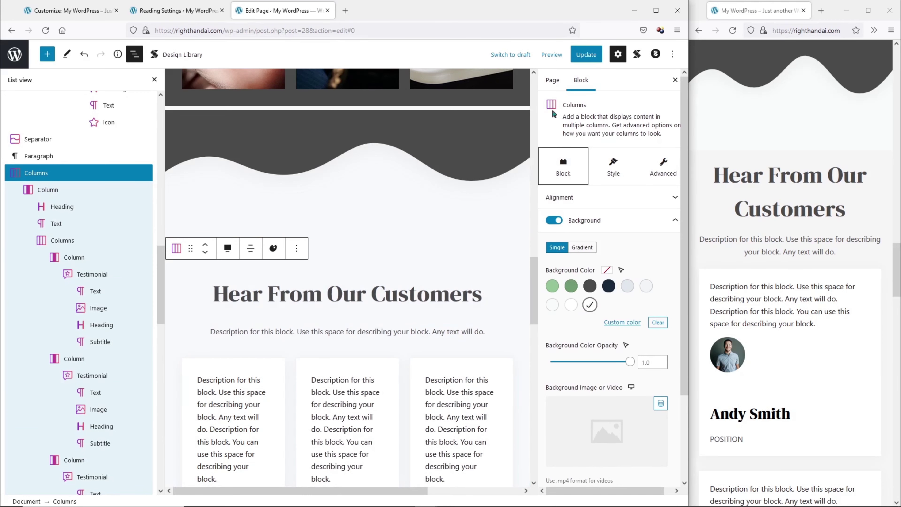
click(587, 55)
click(732, 31)
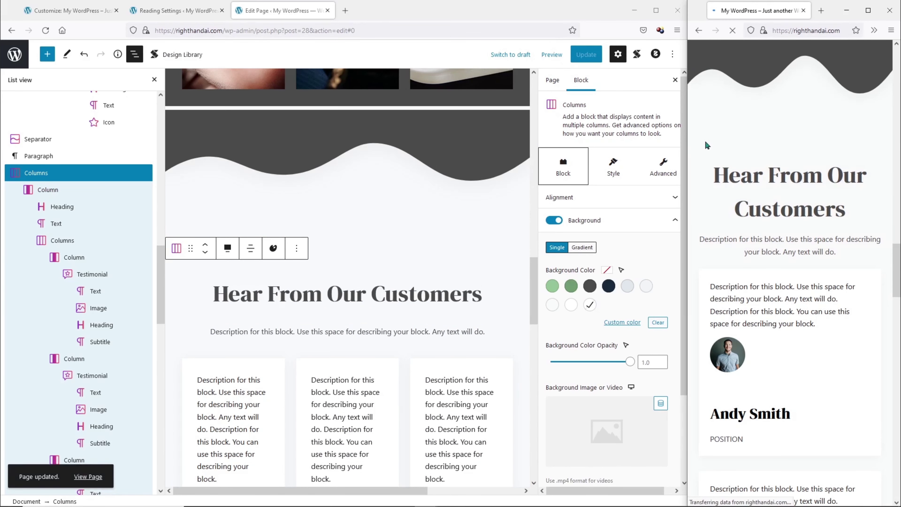
scroll(706, 140, down, 15)
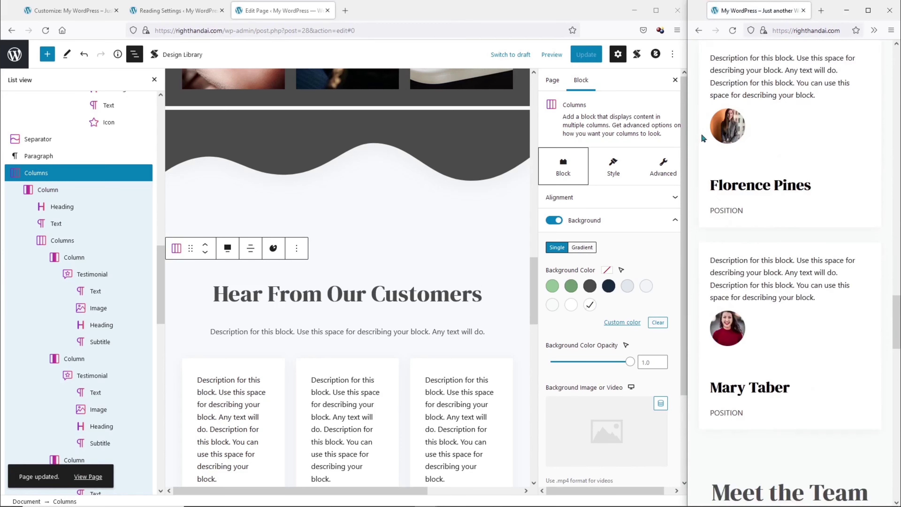
scroll(700, 138, down, 10)
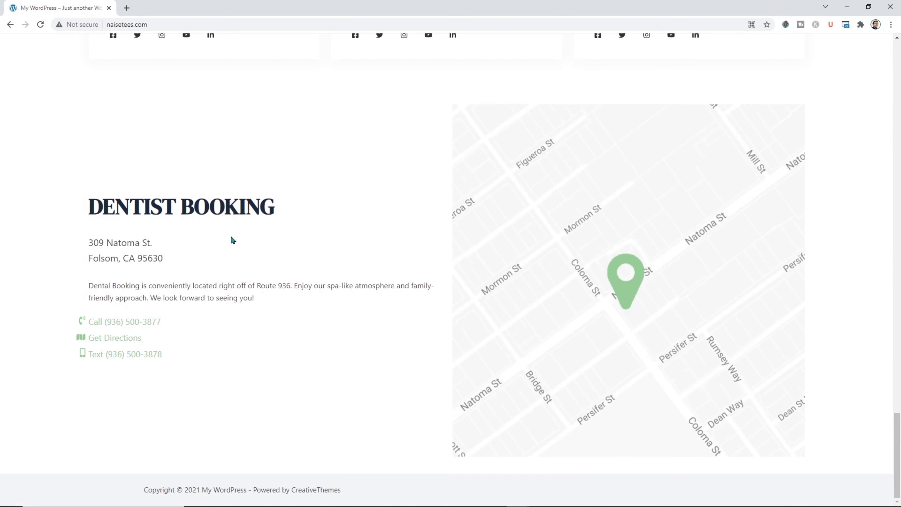
click(847, 7)
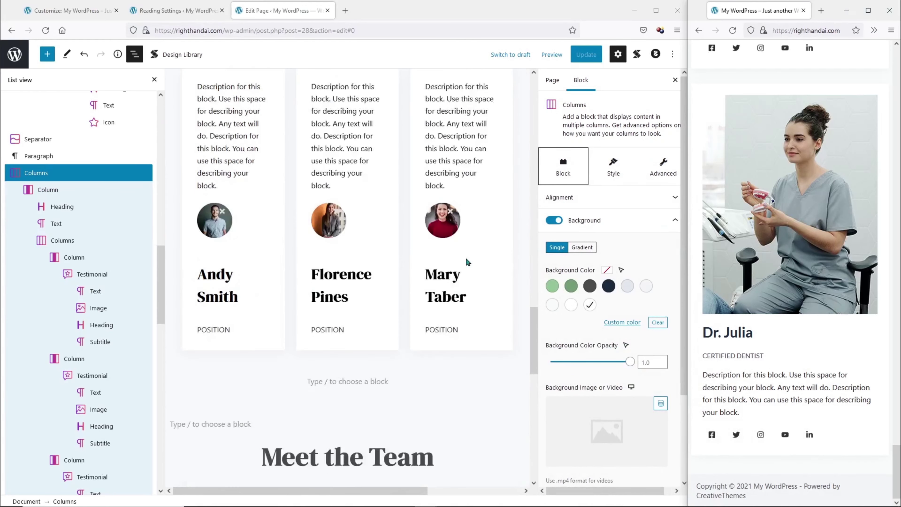
scroll(459, 255, down, 12)
Insert Stackable's Upland Feature 2 design from the Feature category below the team cards.
click(409, 280)
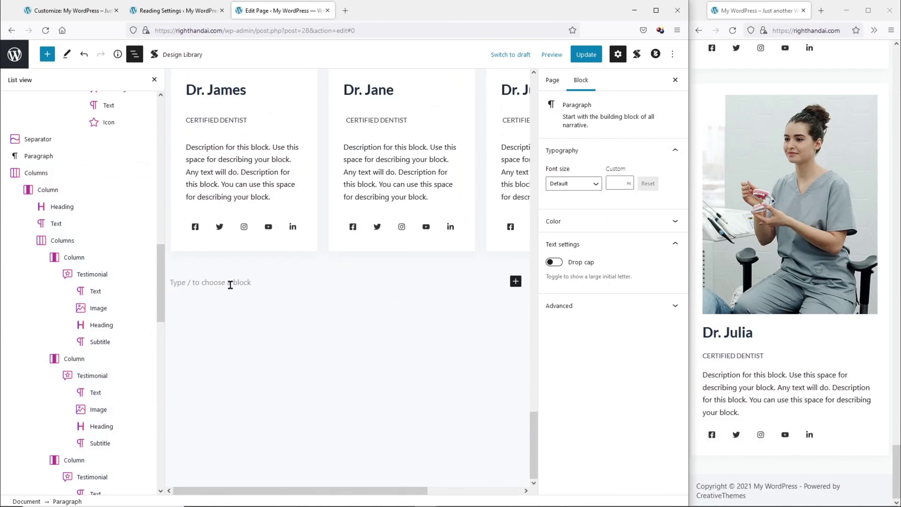
click(192, 57)
click(77, 216)
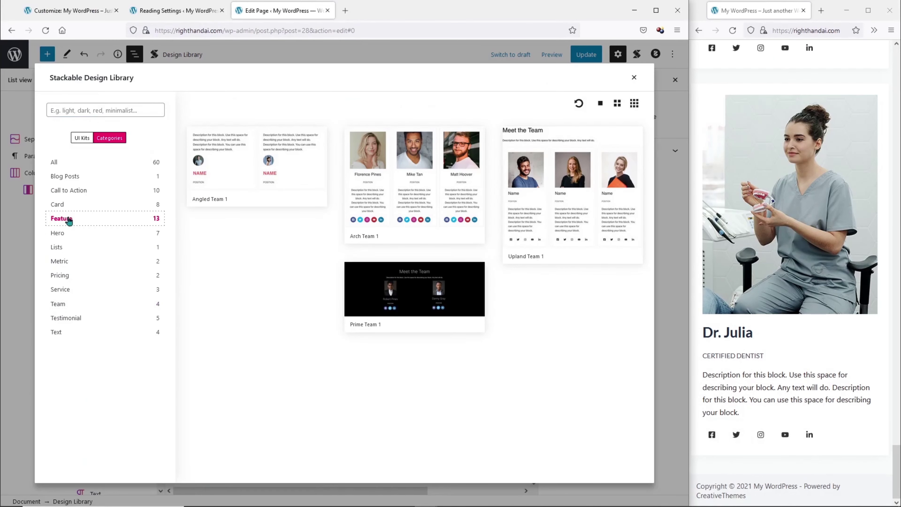
scroll(294, 216, down, 4)
scroll(336, 207, up, 3)
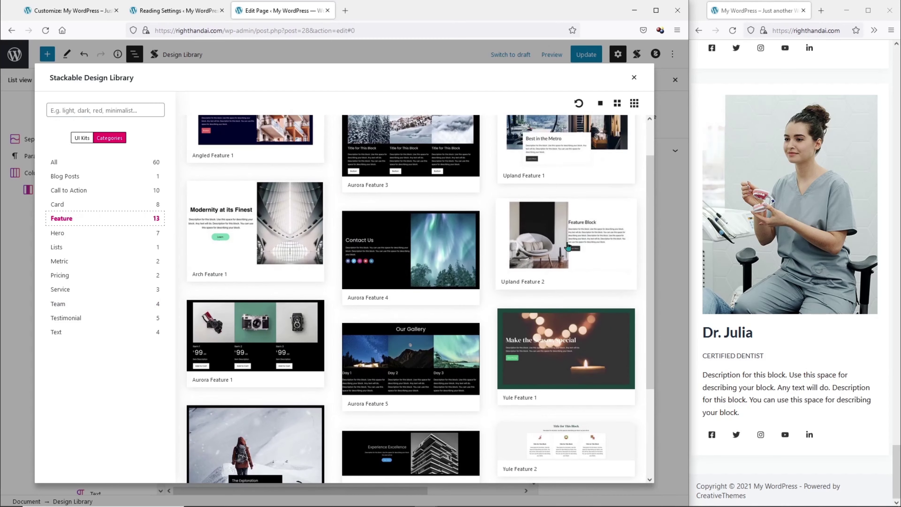
click(588, 244)
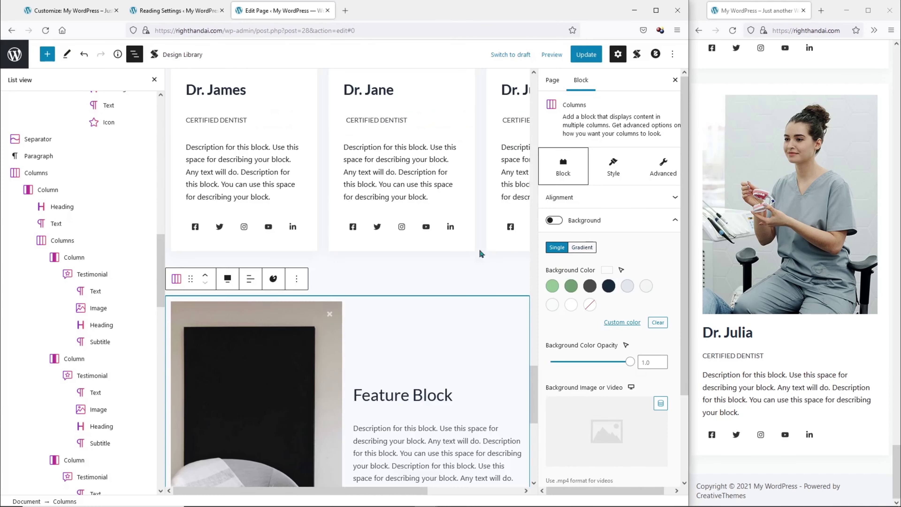
Move the feature image column to the right and replace its picture with the street map.
scroll(342, 241, down, 4)
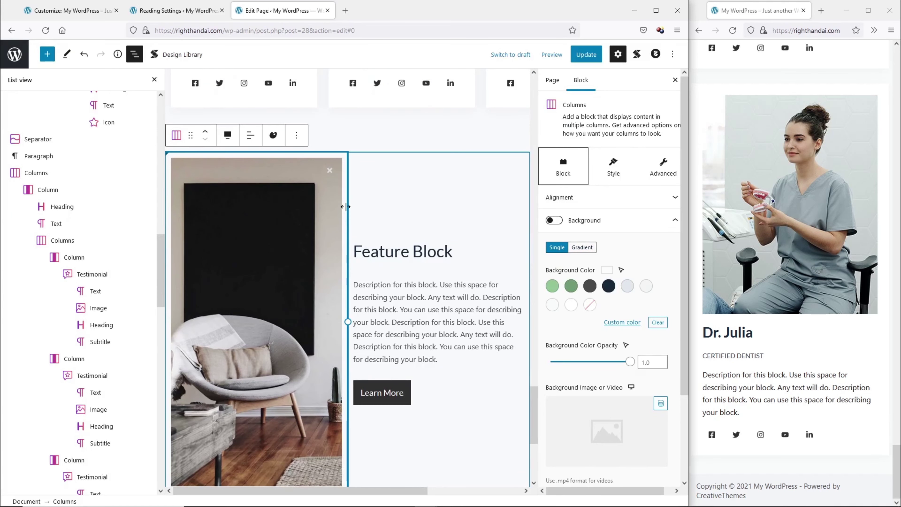
click(346, 207)
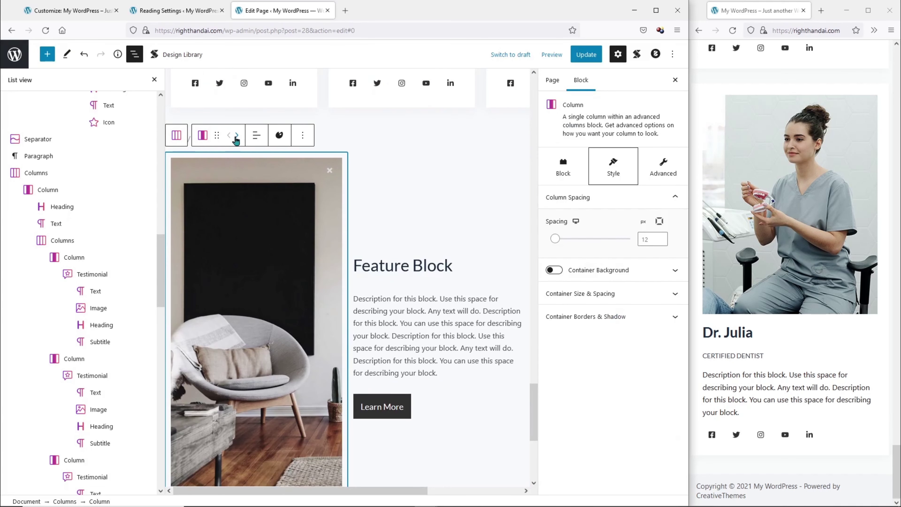
click(236, 137)
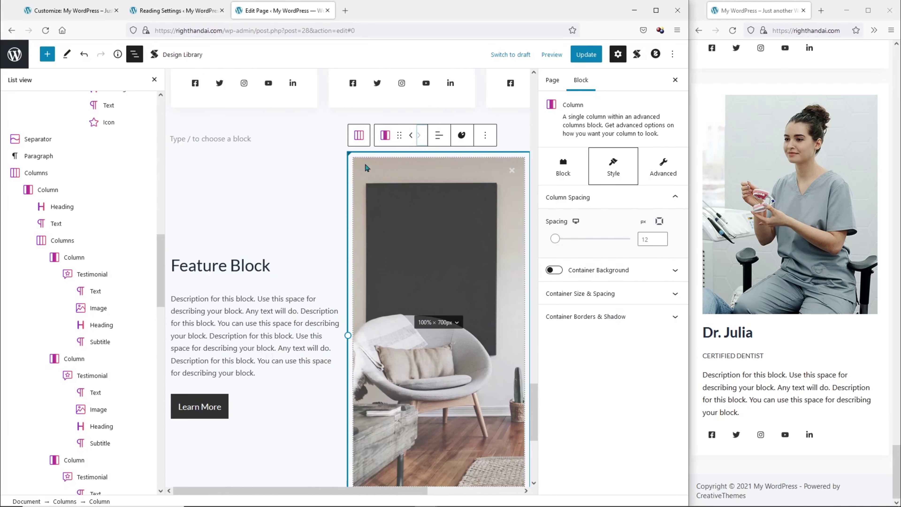
click(365, 162)
click(364, 164)
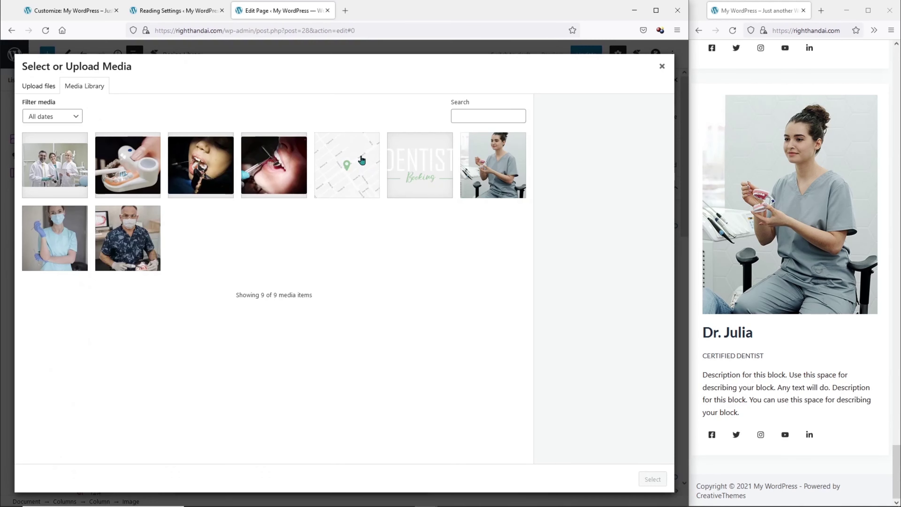
click(362, 161)
click(653, 480)
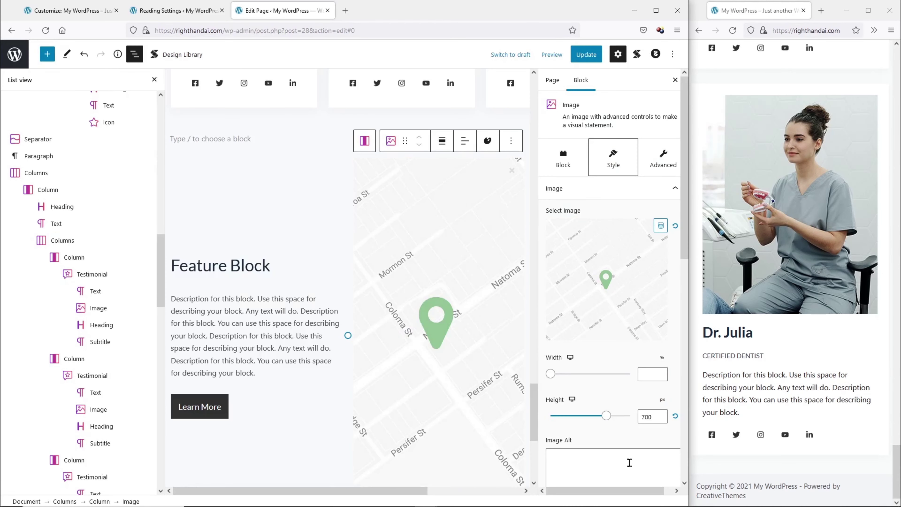
Set the map's Image Fit to Contain.
scroll(603, 284, down, 10)
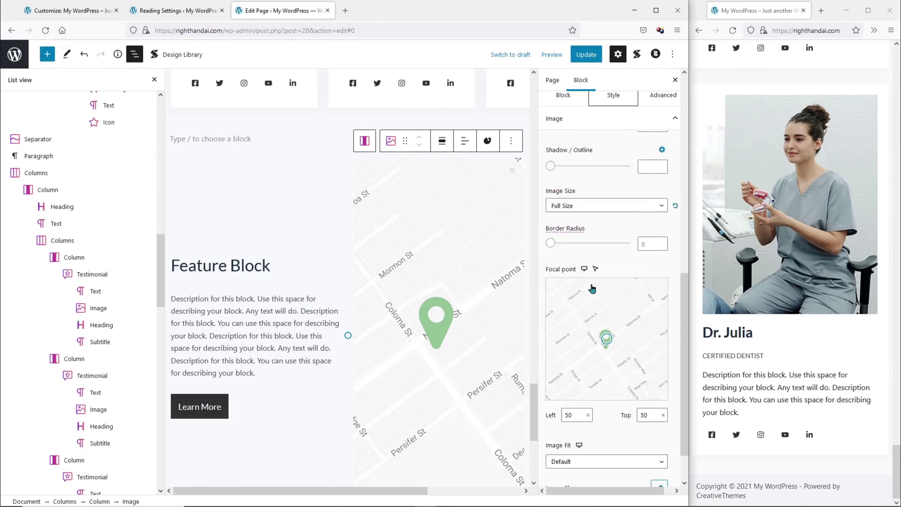
scroll(592, 288, down, 2)
click(584, 415)
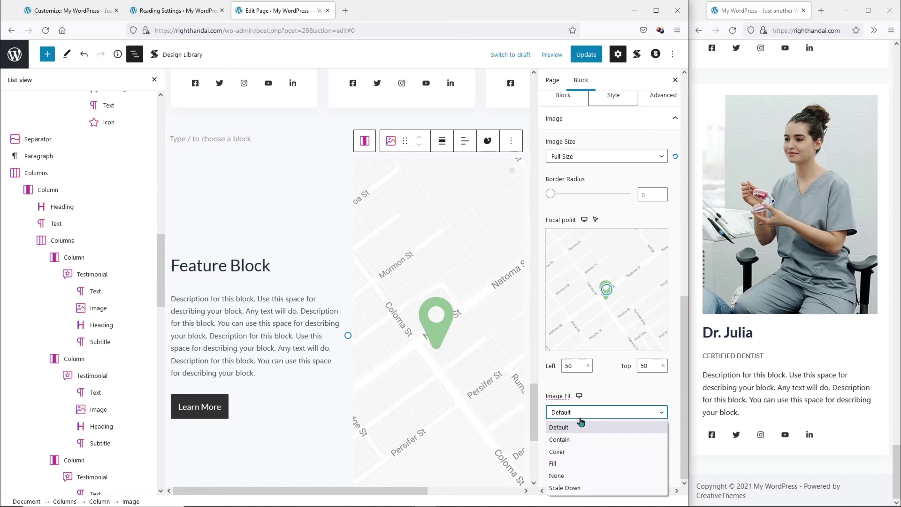
click(573, 452)
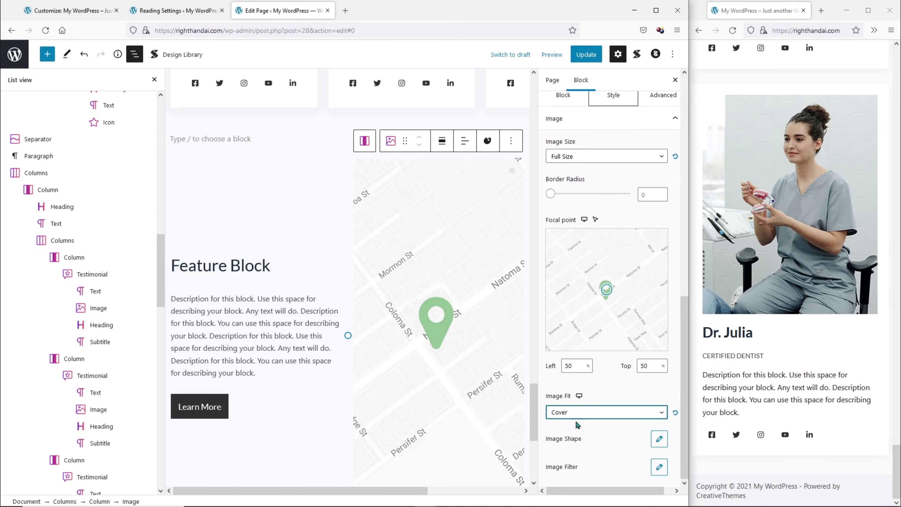
click(574, 441)
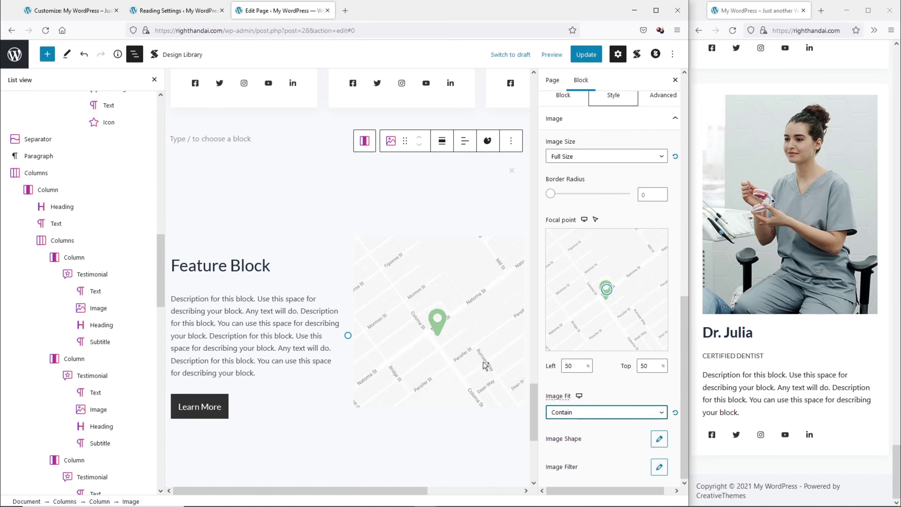
click(247, 198)
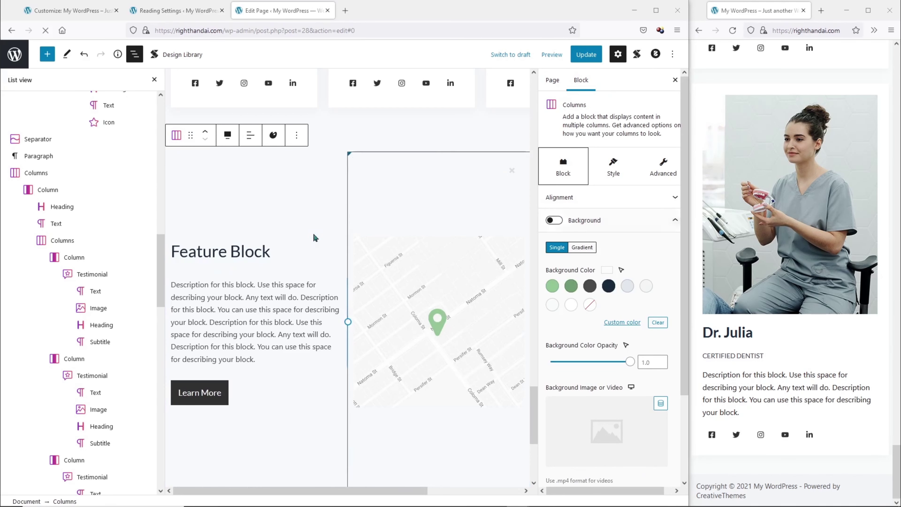
Retitle the heading DENTIST BOOKING in DM Serif Display at size 55.
triple_click(256, 245)
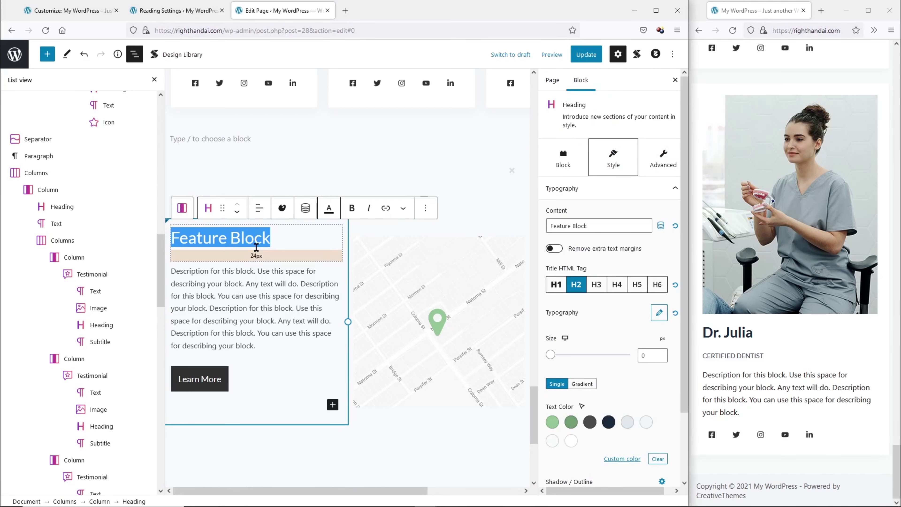
text(DENTIST )
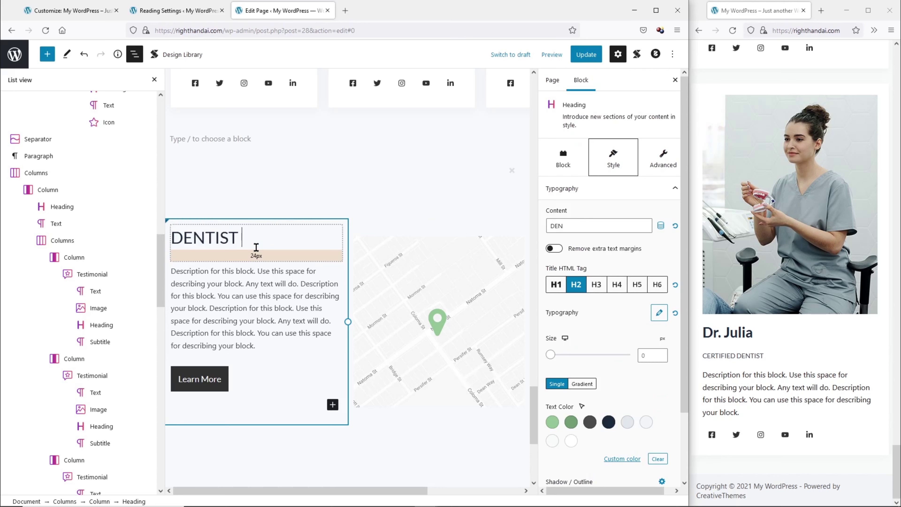
text(BOOKING)
click(659, 313)
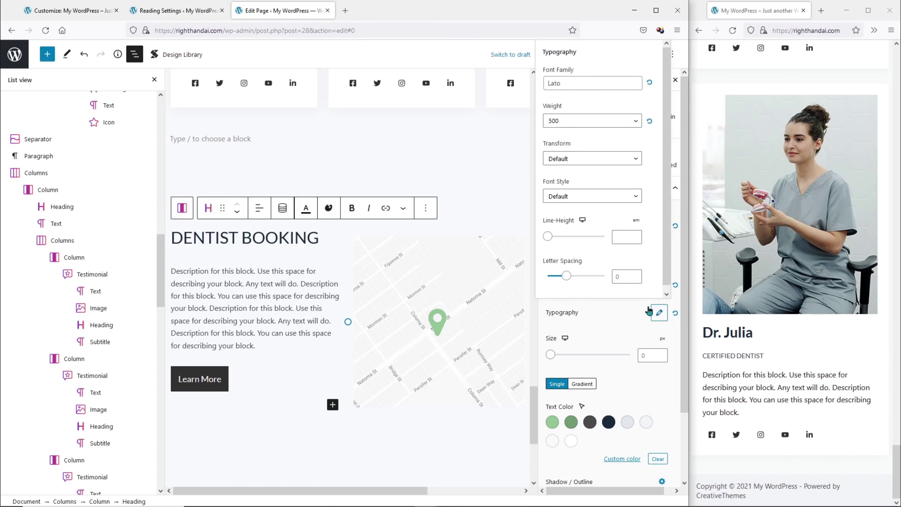
click(586, 78)
text(dm se)
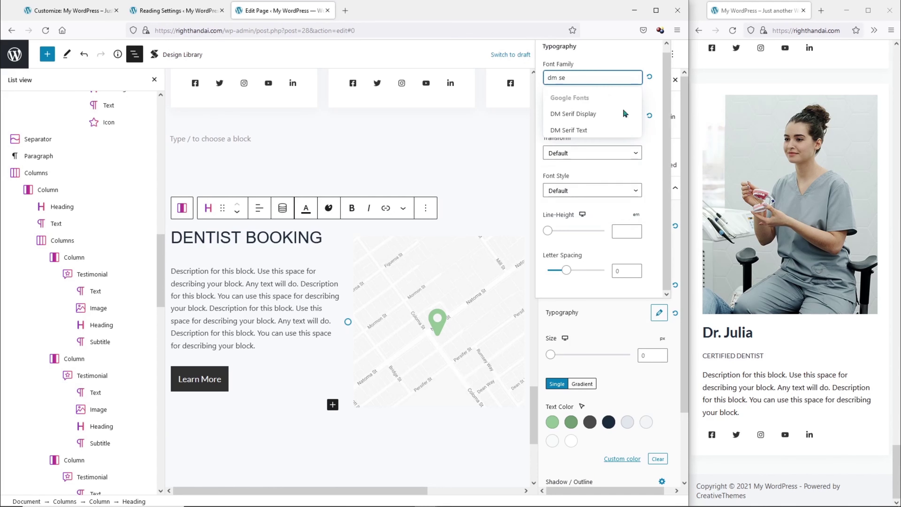
click(617, 111)
click(650, 355)
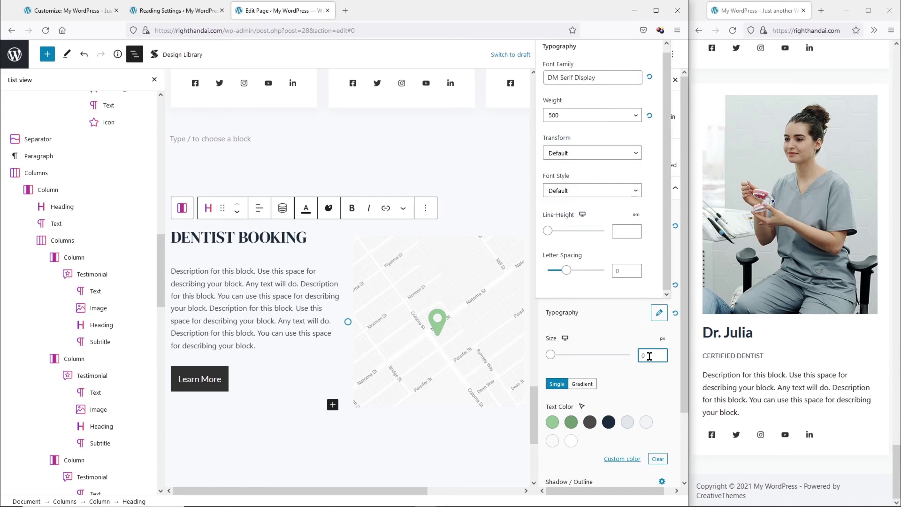
text(55)
Replace the placeholder text with pasted clinic address and description paragraphs.
click(258, 295)
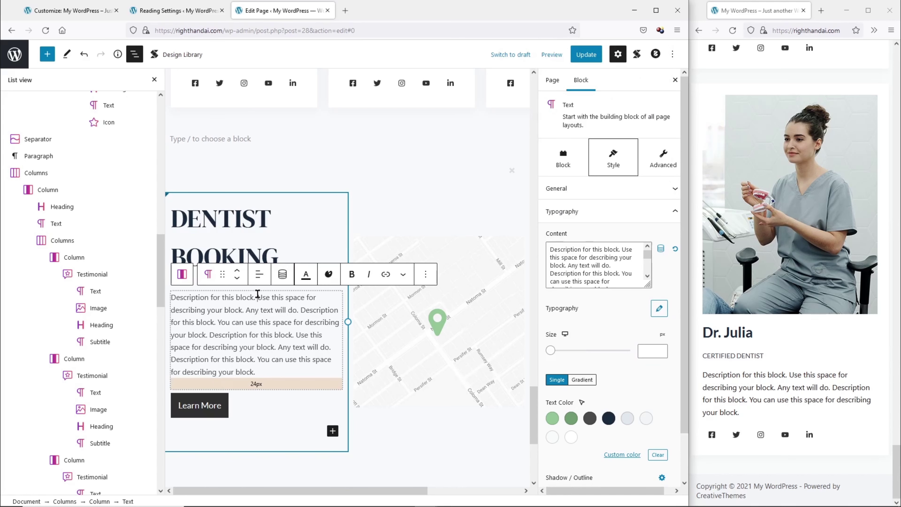
key(ctrl+a)
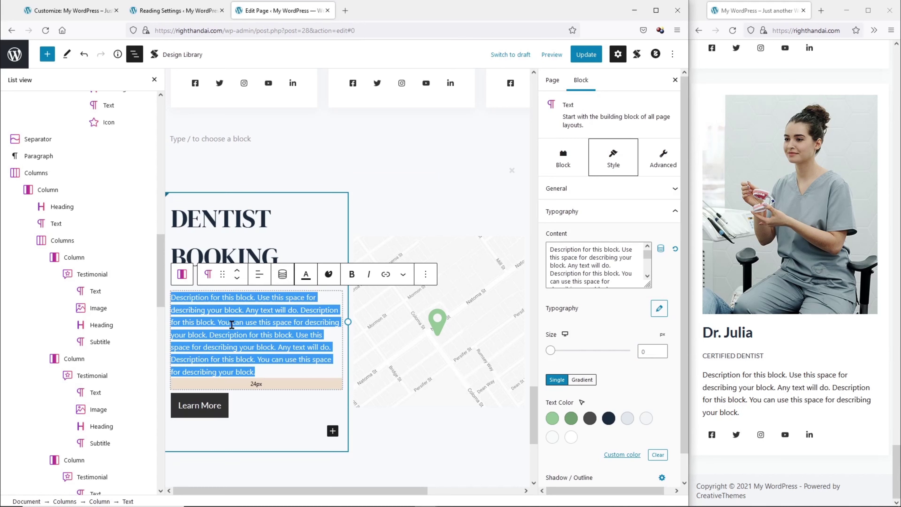
key(Return)
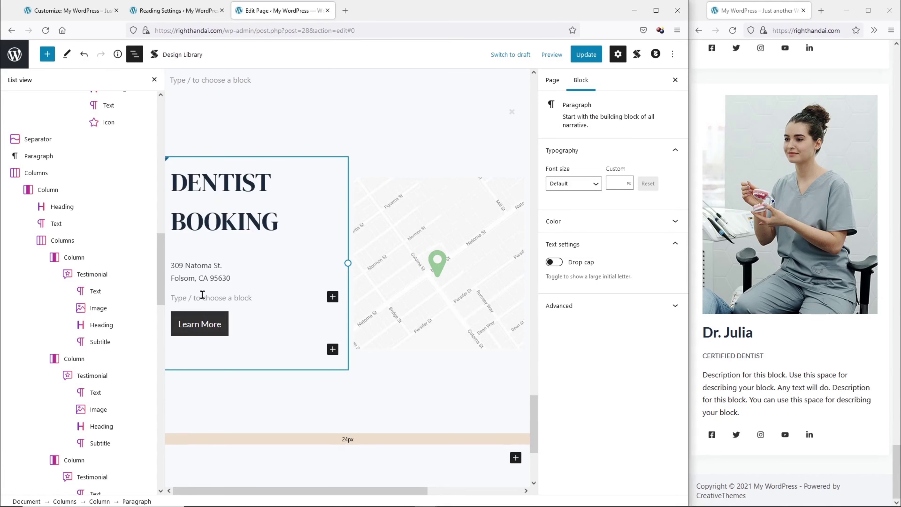
text(Dental Booking is conveniently located right off of Route 936. Enjoy our spa-like atmosphere and family-friendly approach. We look forward to seeing you!)
key(Return)
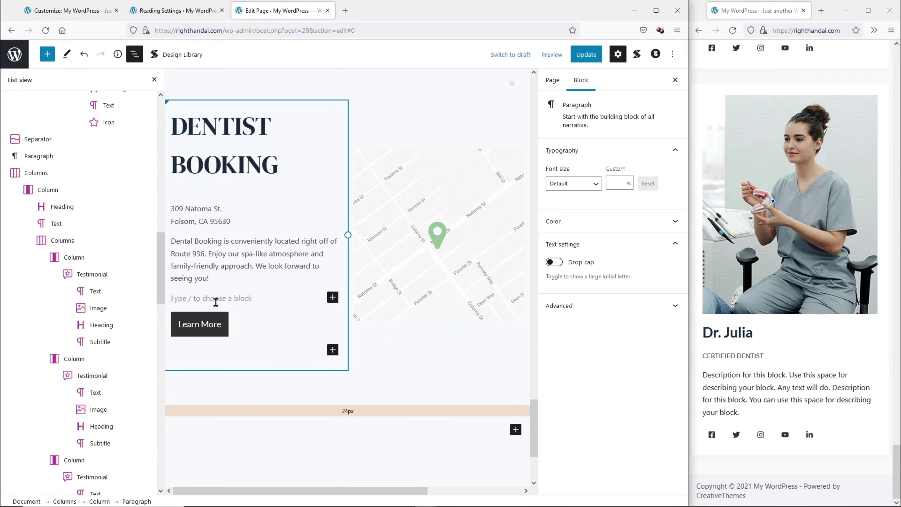
click(333, 298)
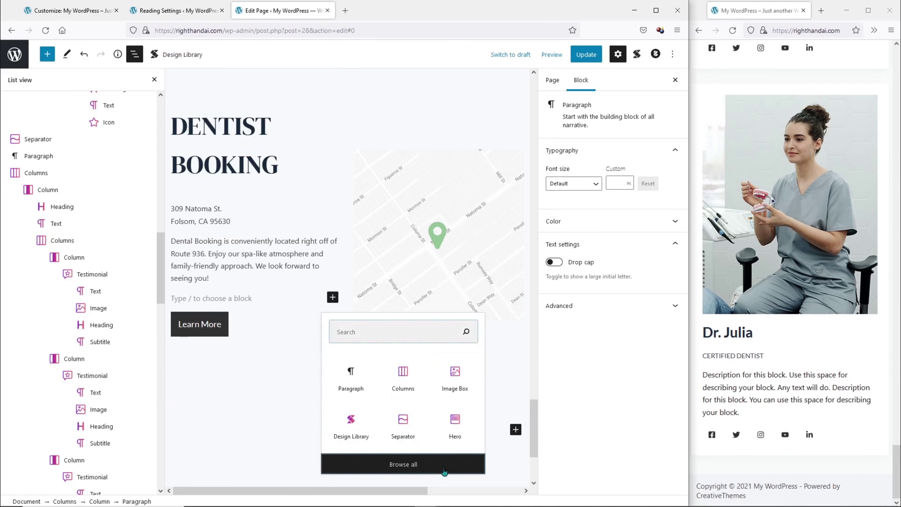
Add a Stackable Icon List below the paragraph, then delete it again.
click(403, 464)
scroll(147, 356, down, 10)
scroll(147, 354, down, 12)
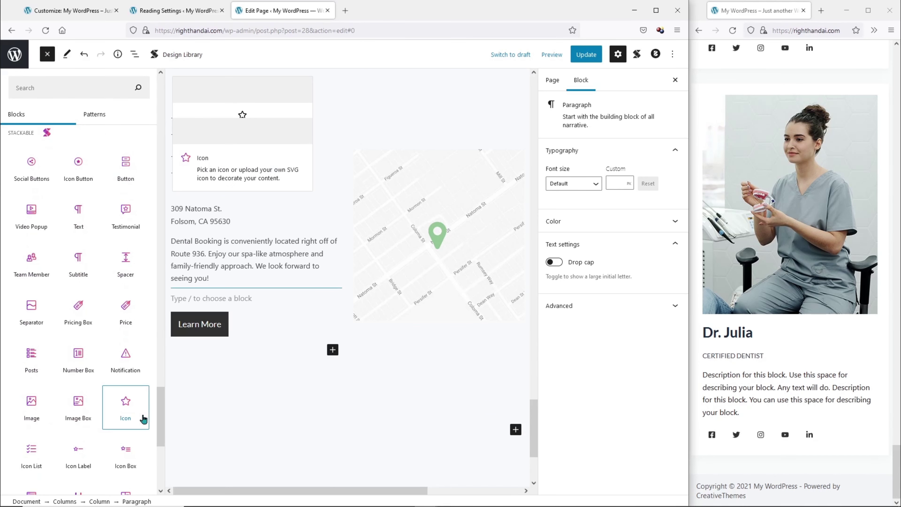
click(32, 446)
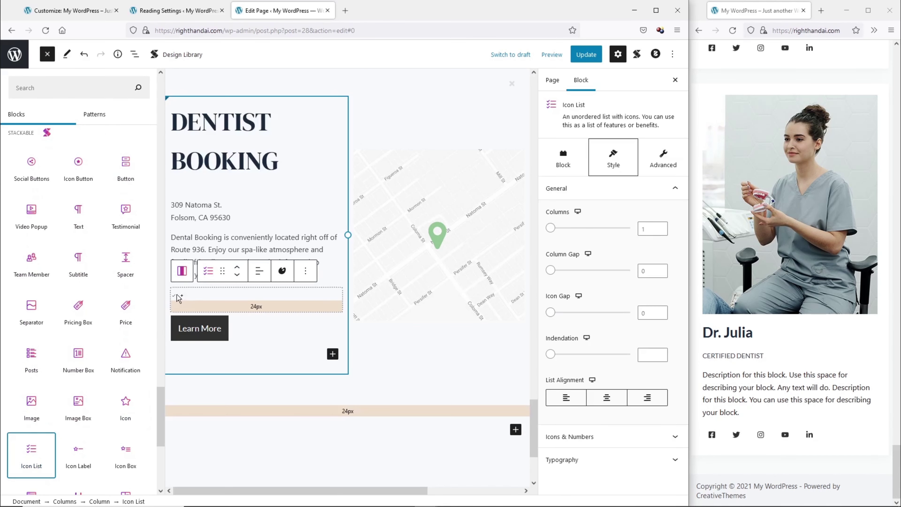
click(141, 220)
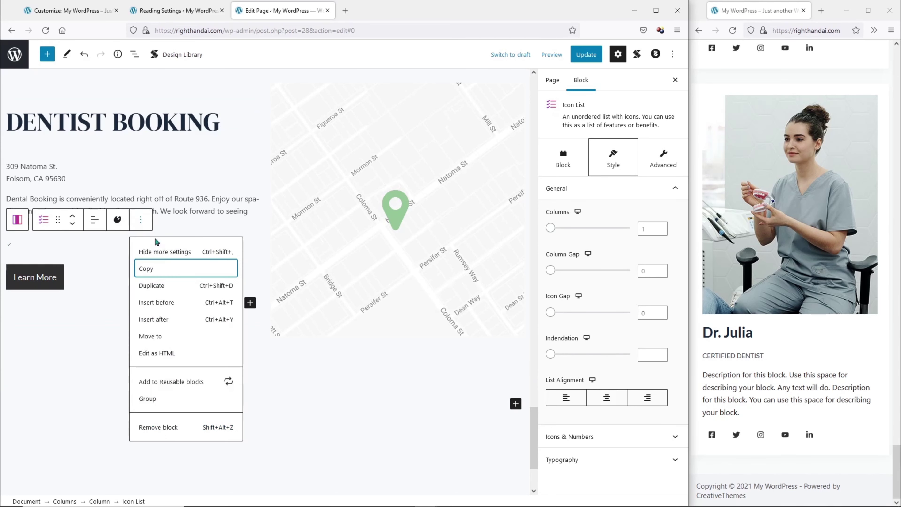
click(167, 426)
Start a new block and browse the Design Library's Text and Lists designs.
key(Return)
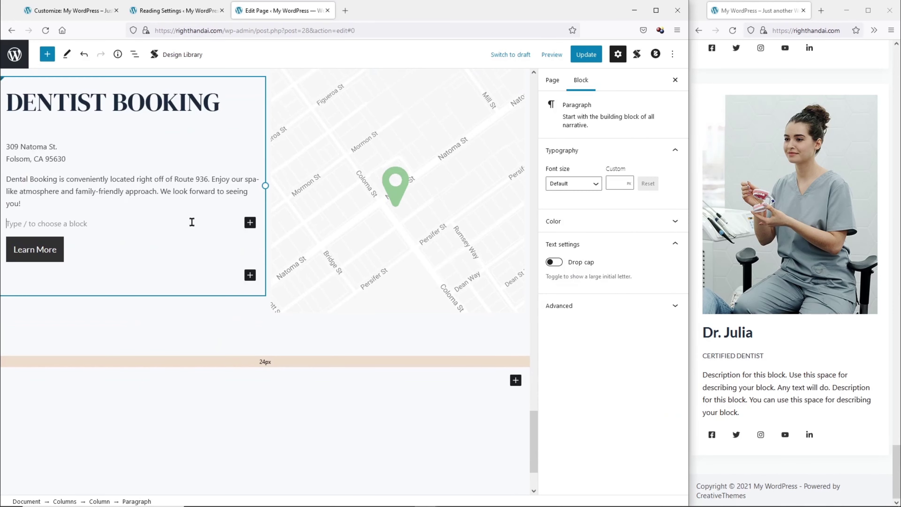
click(171, 61)
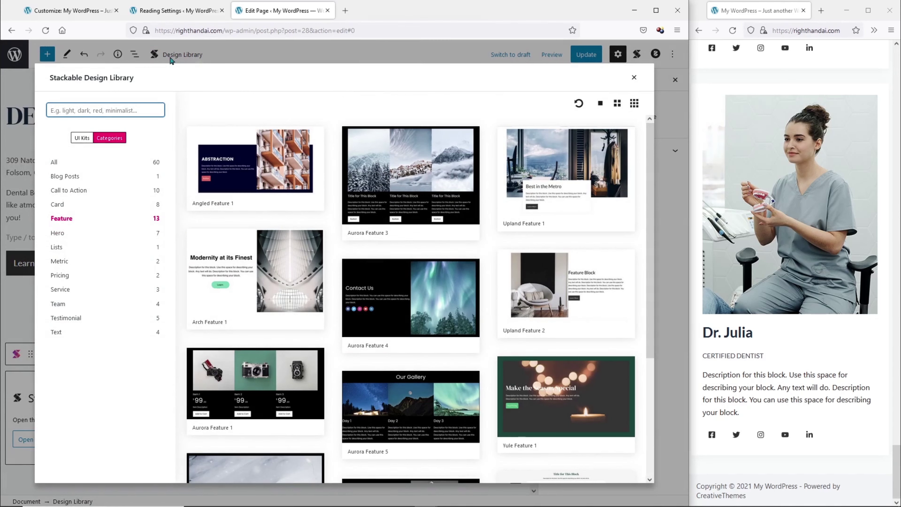
click(102, 333)
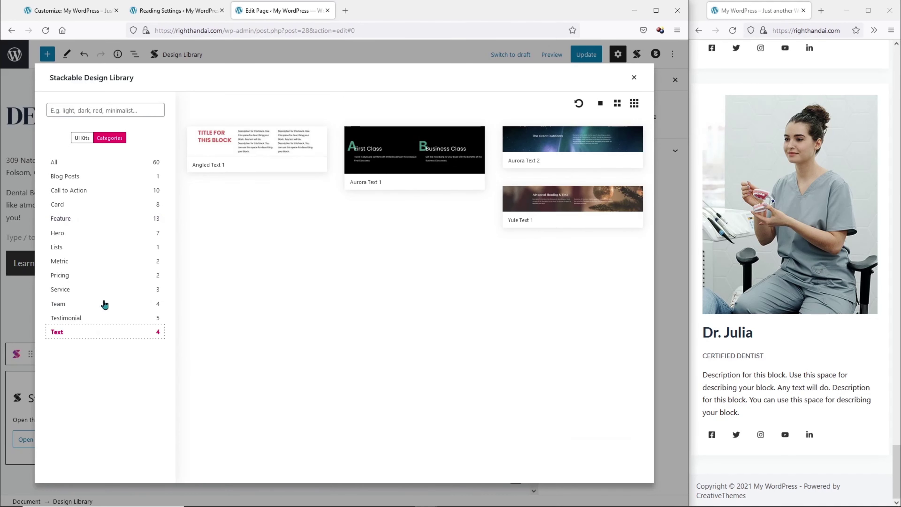
click(102, 249)
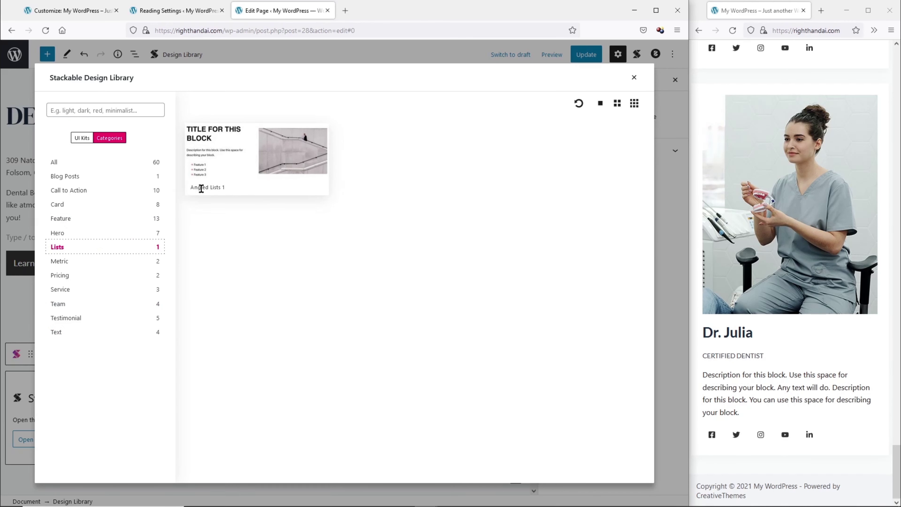
Delete the old DENTIST BOOKING columns section and the Design Library placeholder block.
click(630, 81)
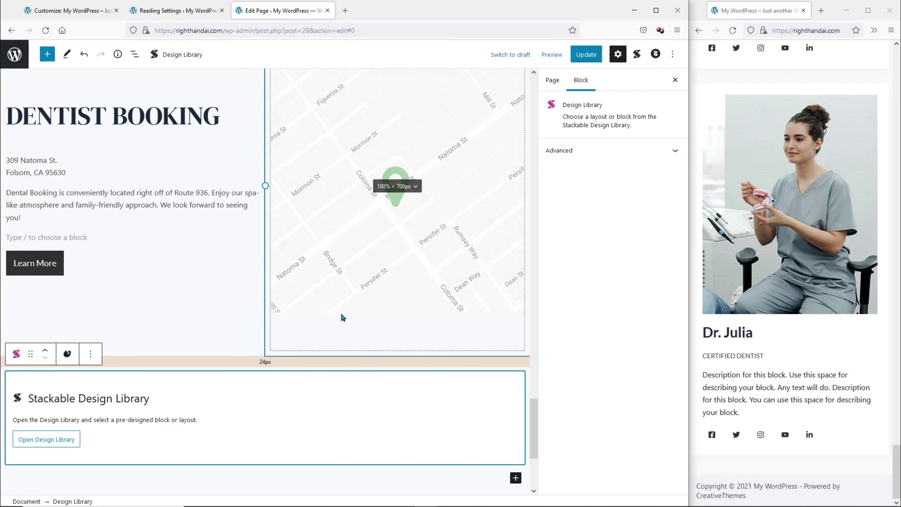
scroll(320, 314, down, 1)
scroll(153, 217, up, 2)
click(162, 167)
scroll(149, 232, up, 2)
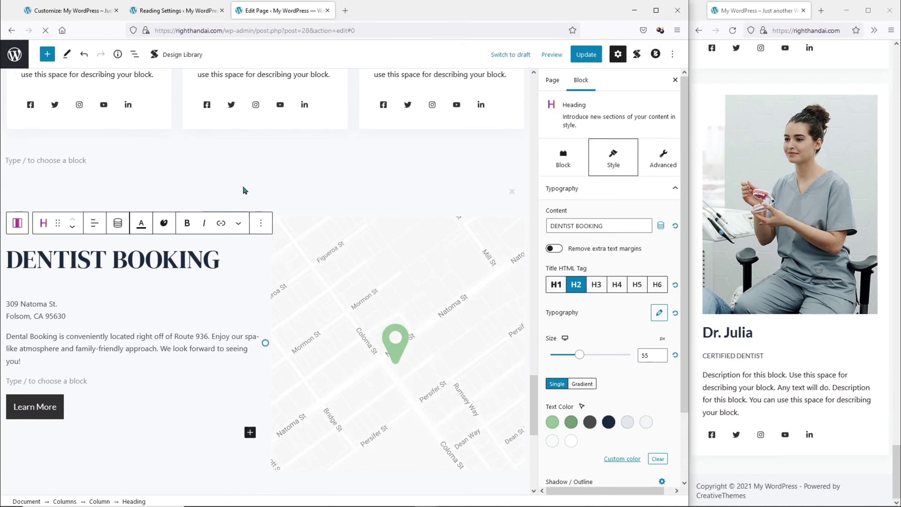
click(243, 189)
click(132, 157)
click(179, 367)
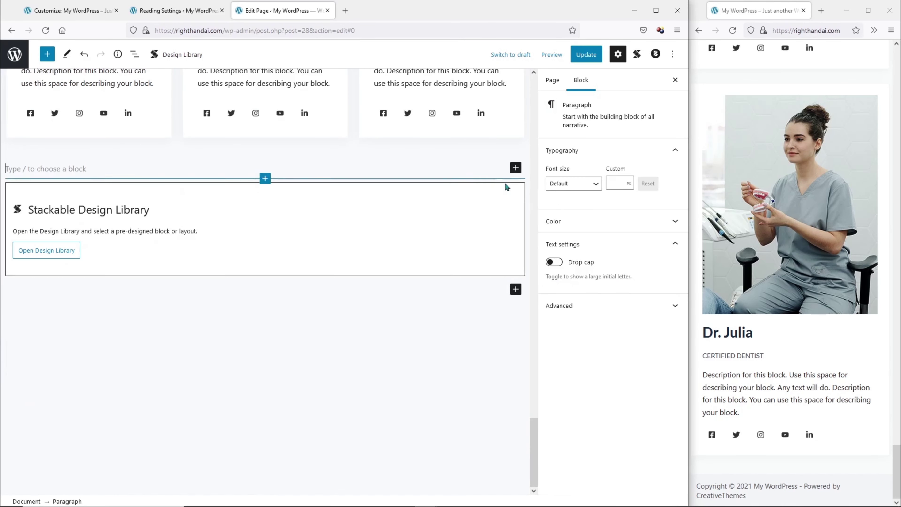
click(213, 205)
click(90, 163)
click(105, 371)
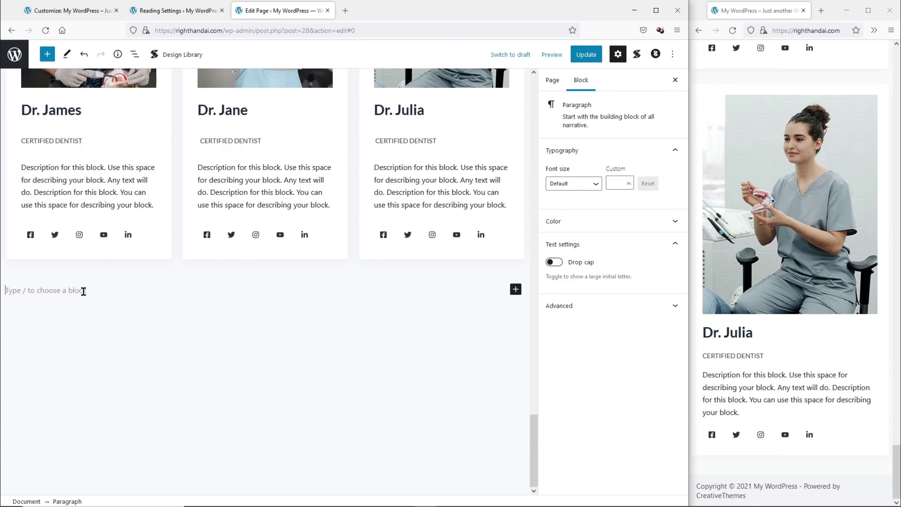
Insert the Angled Lists 1 layout and swap its stock image for the Map image.
click(177, 57)
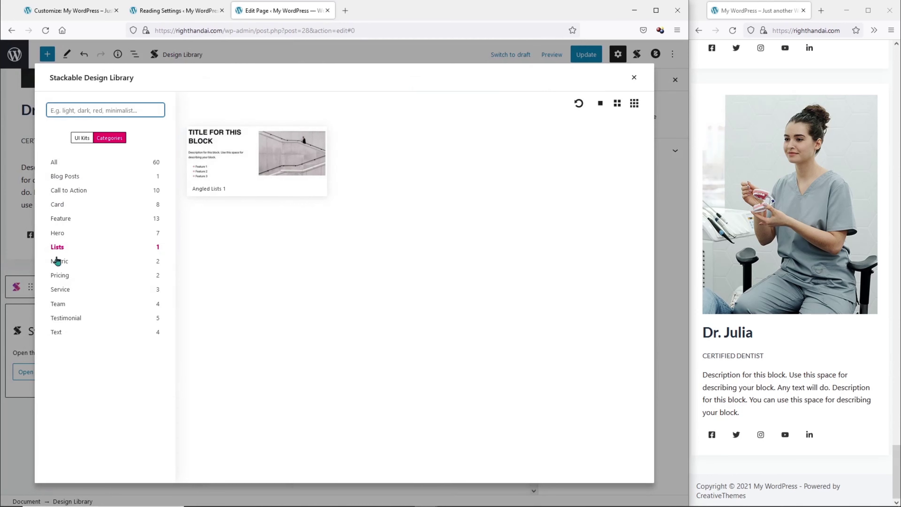
click(258, 156)
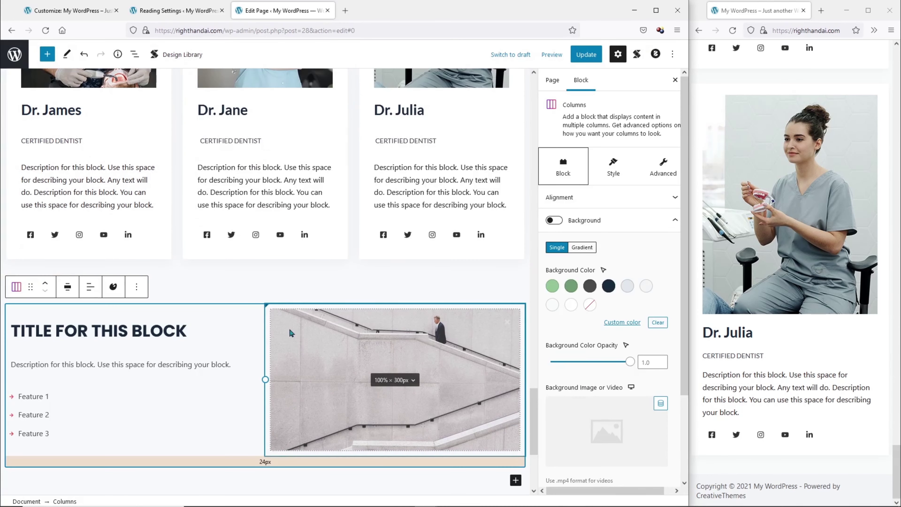
click(289, 328)
click(290, 328)
click(343, 168)
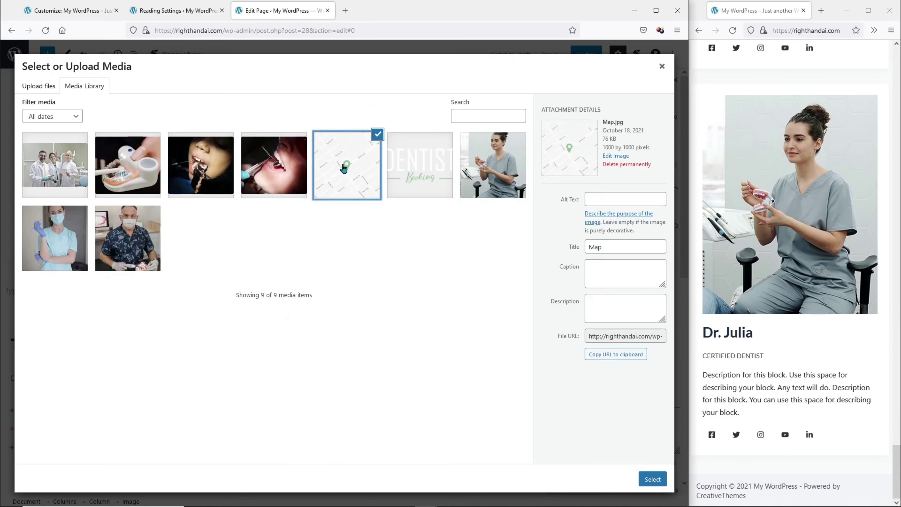
click(653, 479)
scroll(563, 146, down, 5)
click(589, 248)
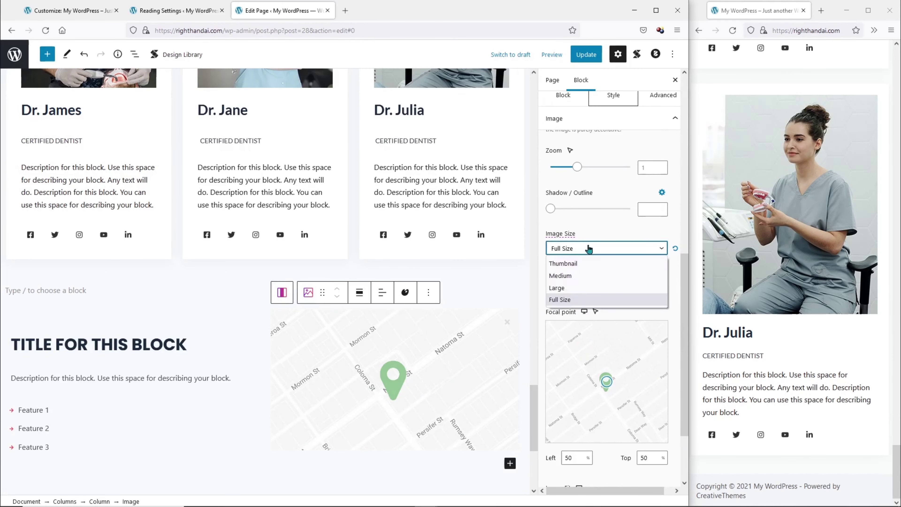
scroll(590, 249, up, 8)
scroll(590, 258, down, 10)
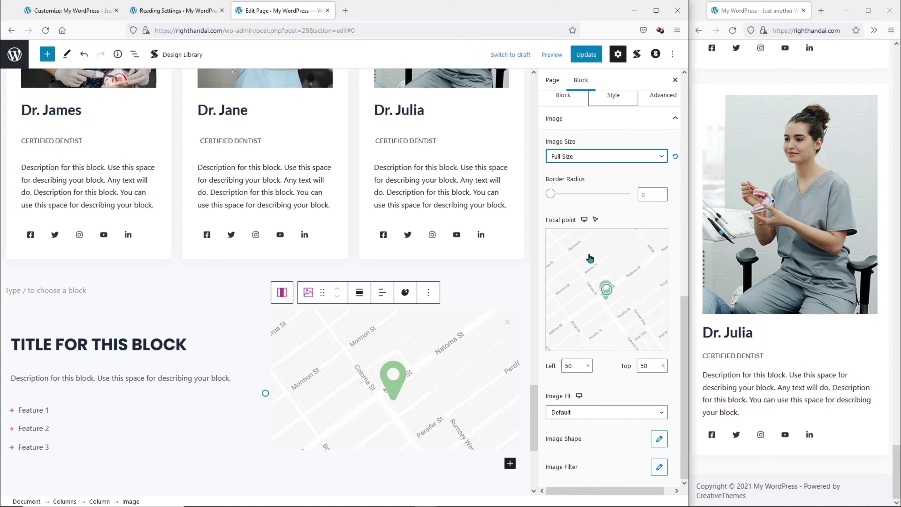
Fit the map as Contain and retitle the layout heading DENTIST BOOKING.
click(593, 419)
click(586, 439)
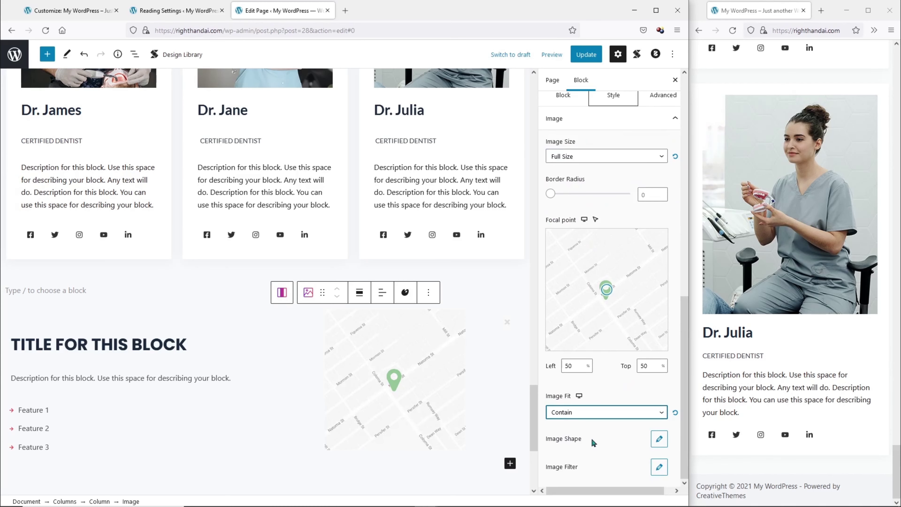
triple_click(110, 319)
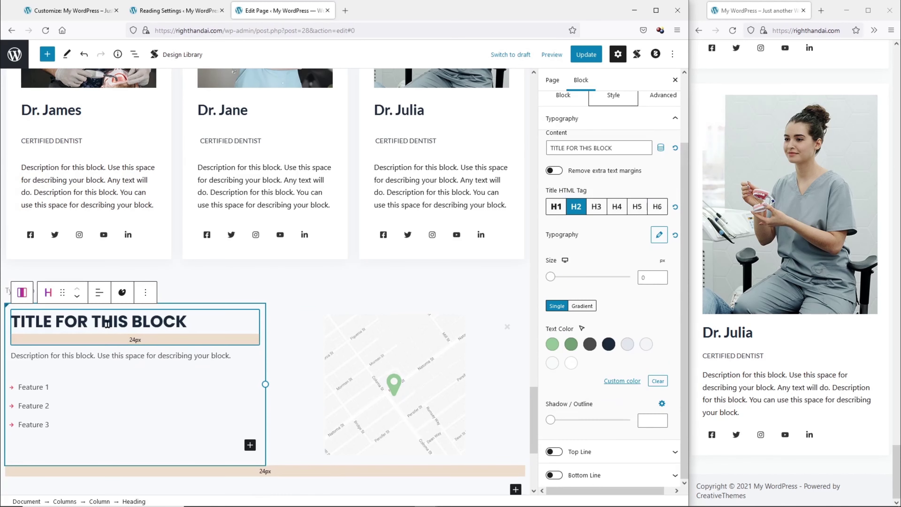
text(DENTIST BOOKING)
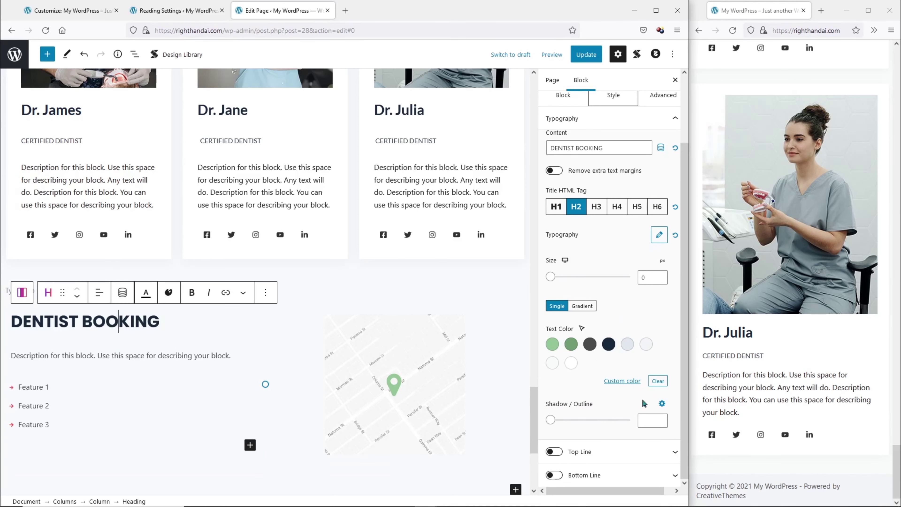
Set the heading font to DM Serif Display at size 55.
scroll(644, 404, up, 2)
click(659, 313)
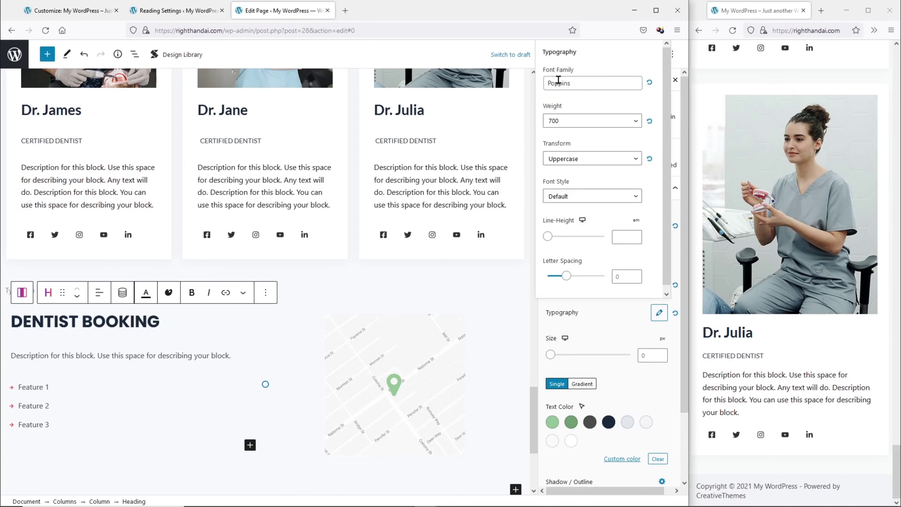
click(546, 82)
text(DM se)
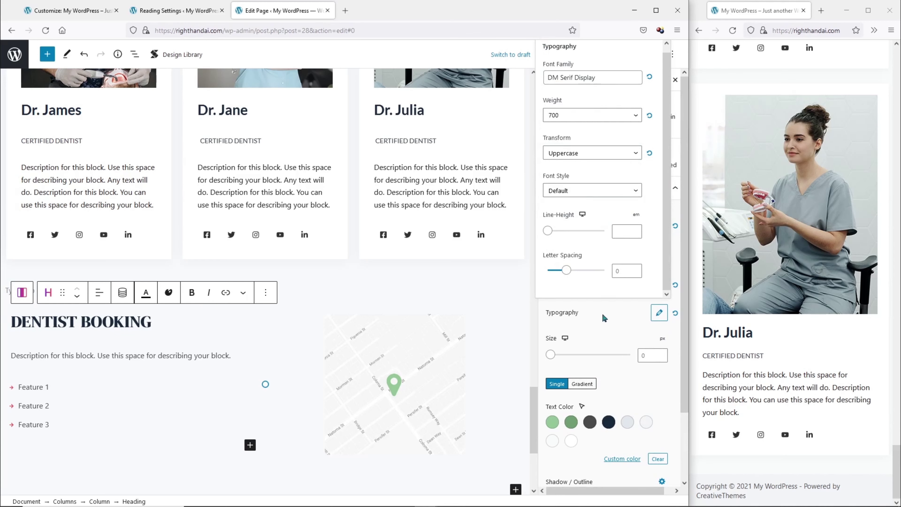
click(659, 313)
click(653, 355)
text(55)
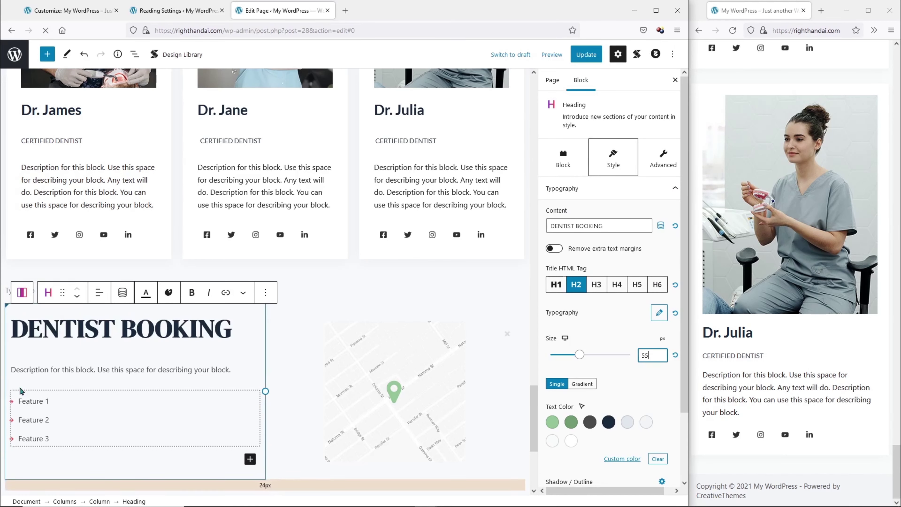
Replace the description with the clinic address at 30 px, followed by the description paragraph.
click(44, 369)
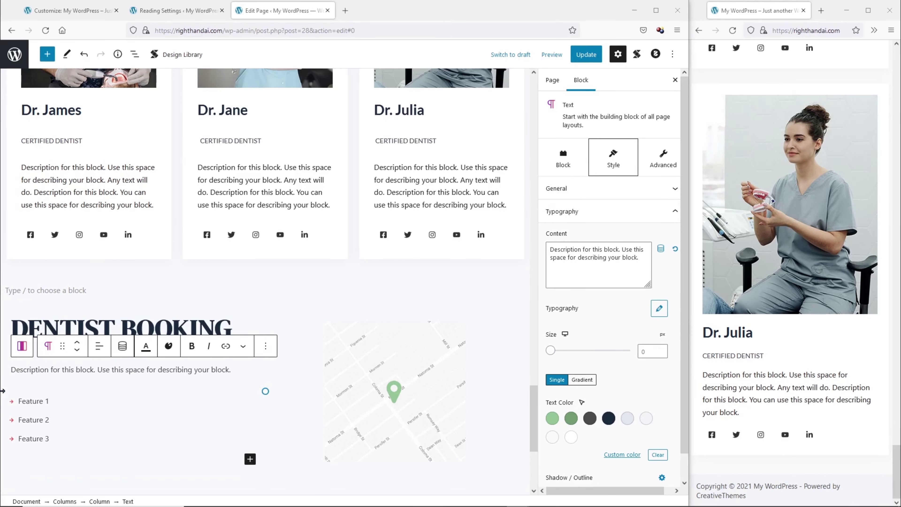
key(ctrl+a)
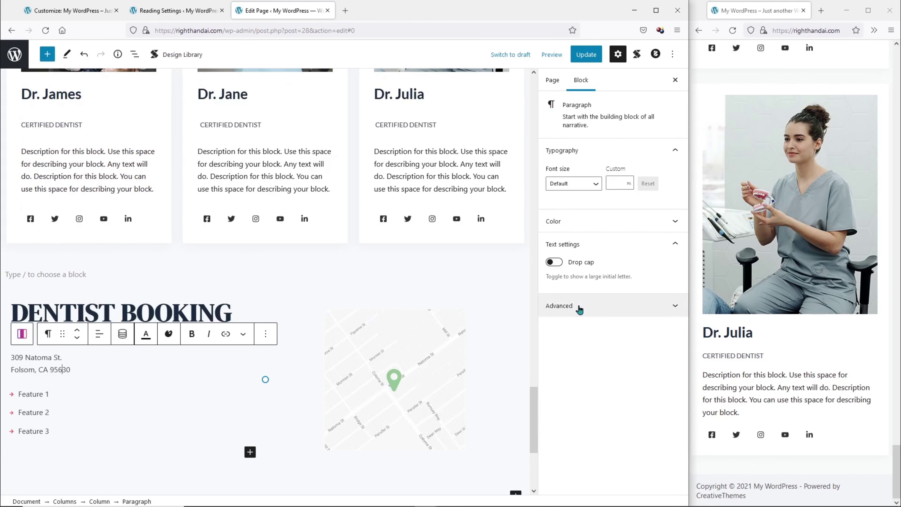
double_click(580, 310)
click(614, 184)
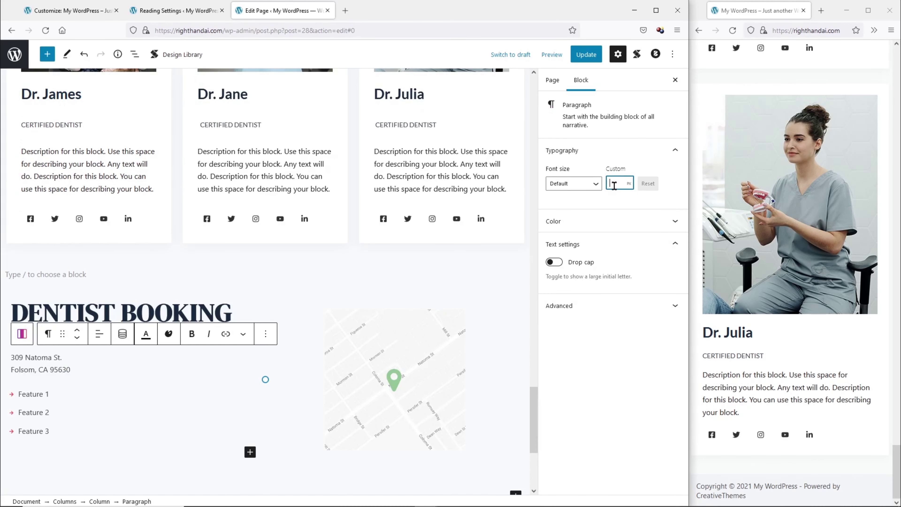
text(35)
key(BackSpace)
text(0)
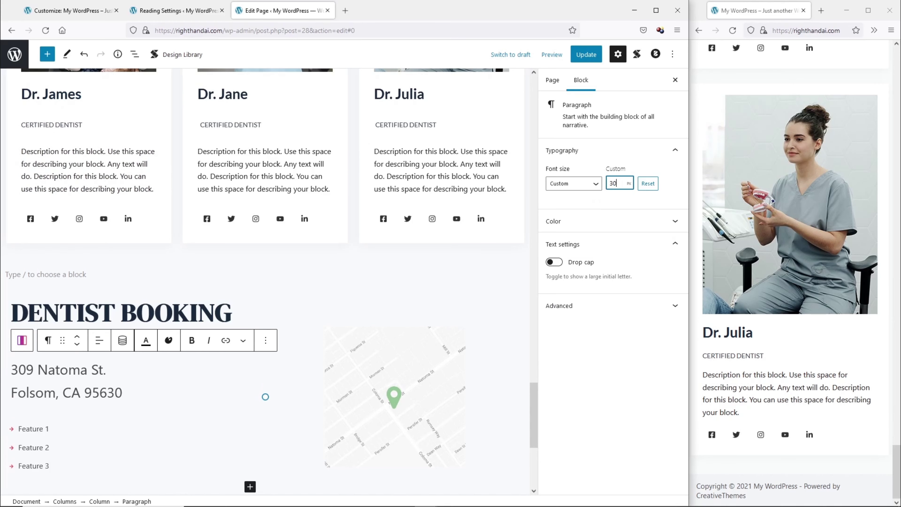
click(179, 394)
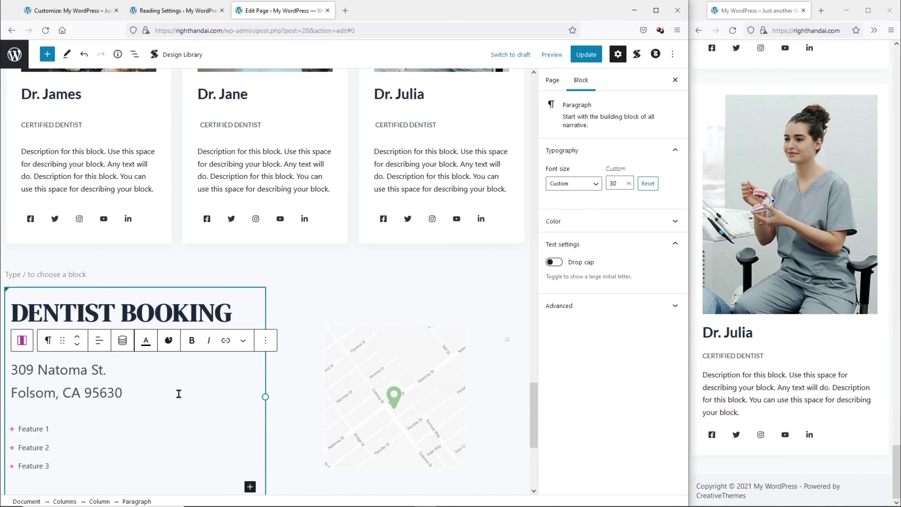
key(Return)
text(Dental Booking is conveniently located right off of Route 936. Enjoy our spa-like atmosphere and family-friendly approach. We look forward to seeing you!)
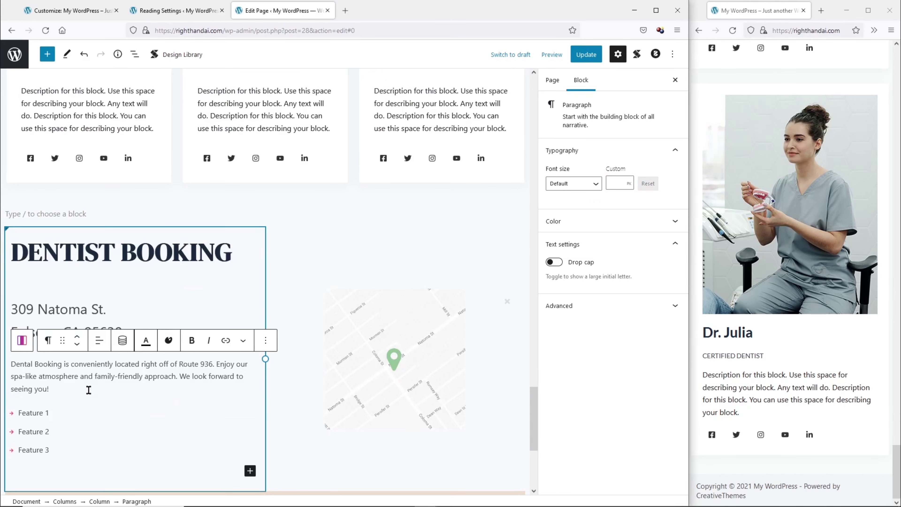
Give Feature 1 a phone handset icon found by searching 'call'.
click(12, 412)
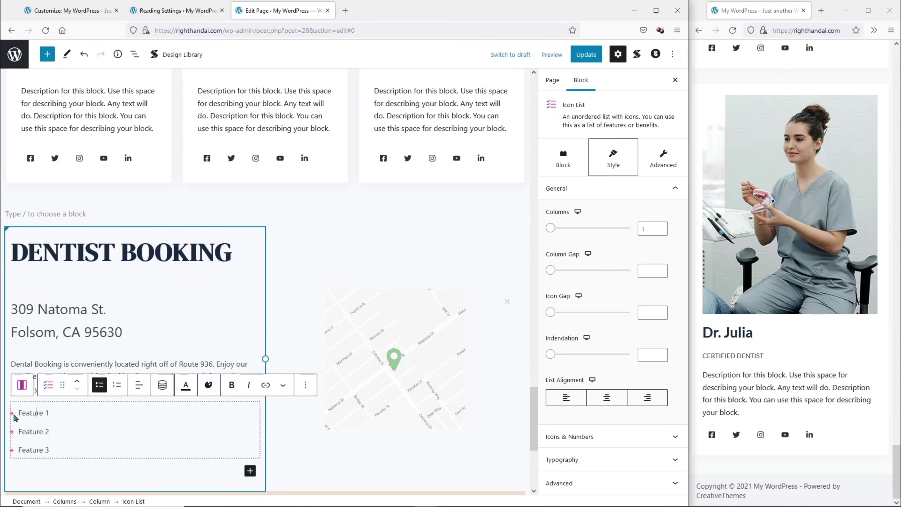
click(12, 414)
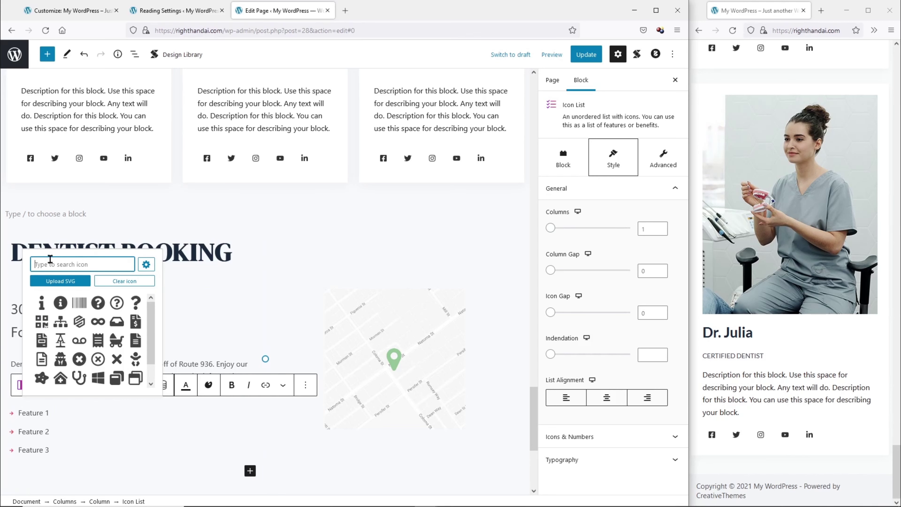
click(50, 259)
scroll(49, 259, down, 1)
click(12, 362)
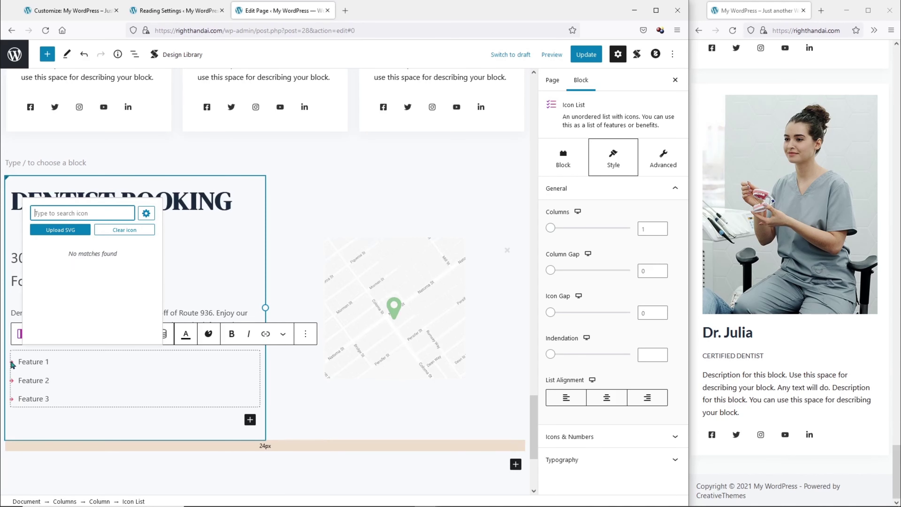
click(75, 209)
click(13, 363)
text(call)
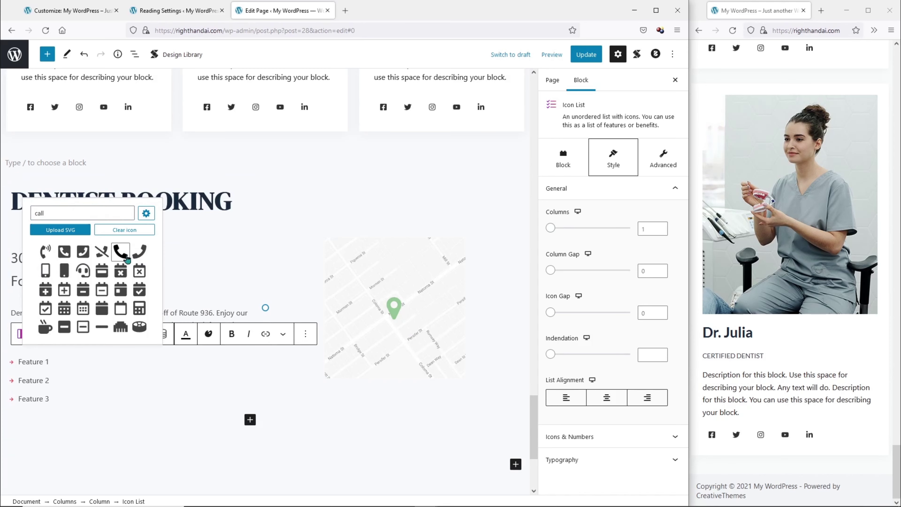
click(120, 252)
Give Feature 2 a map icon and Feature 3 a mobile phone icon.
click(11, 381)
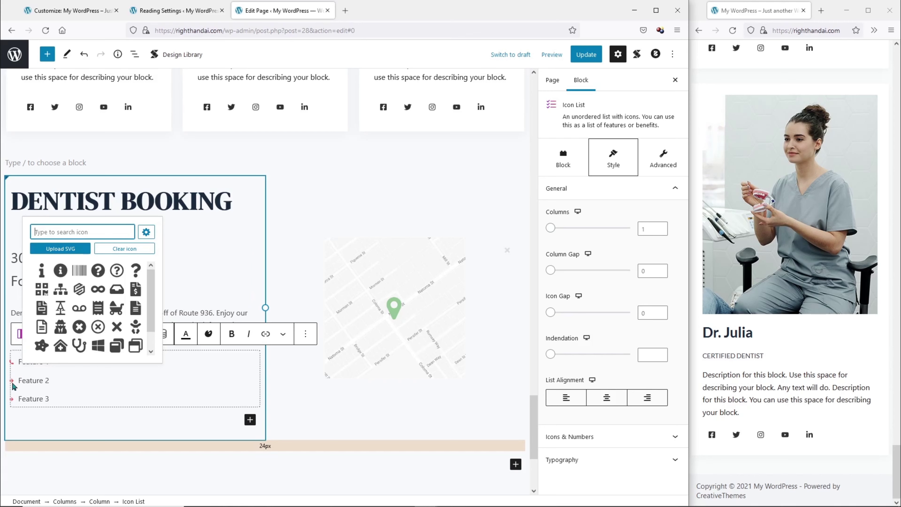
text(map)
click(120, 274)
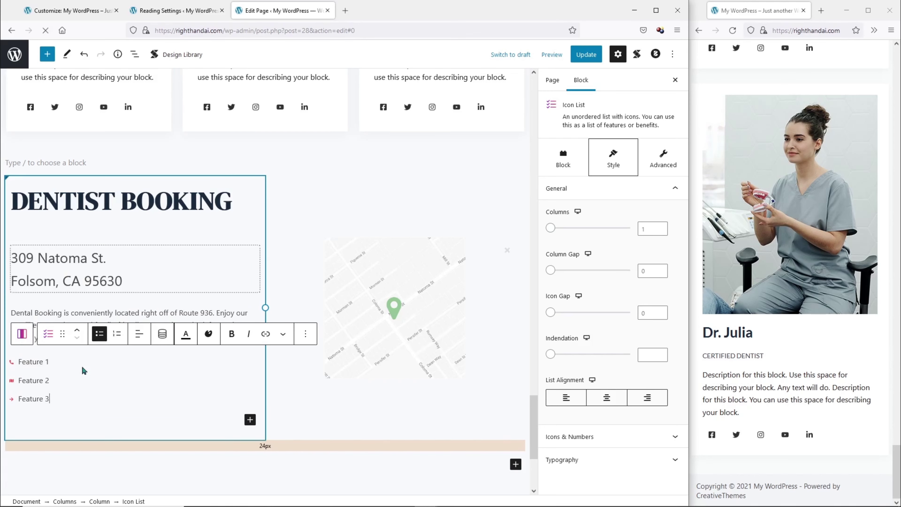
click(12, 399)
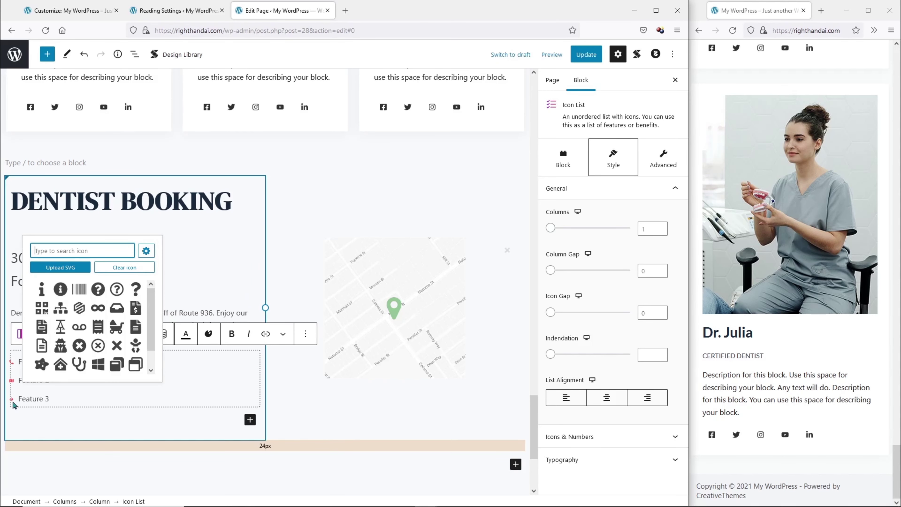
text(phone)
click(62, 308)
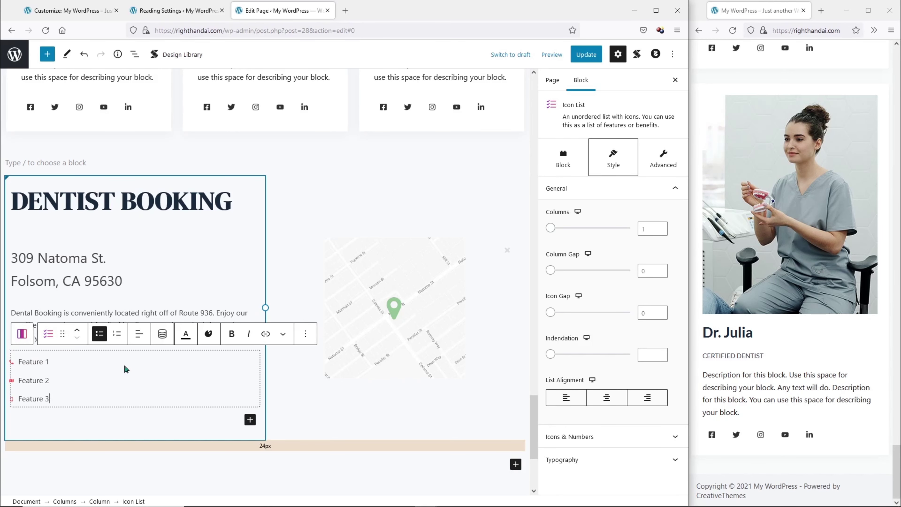
click(639, 437)
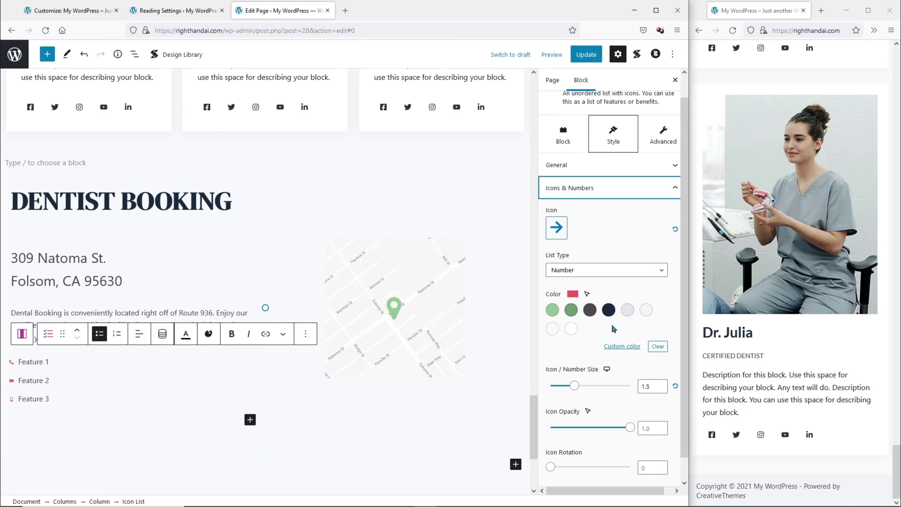
Make the list icons light green at size 2.5.
scroll(614, 329, down, 1)
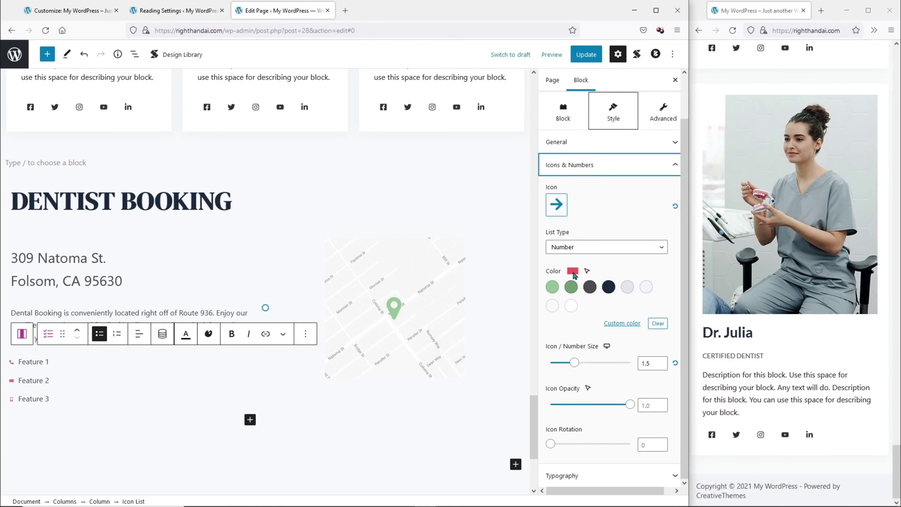
click(553, 288)
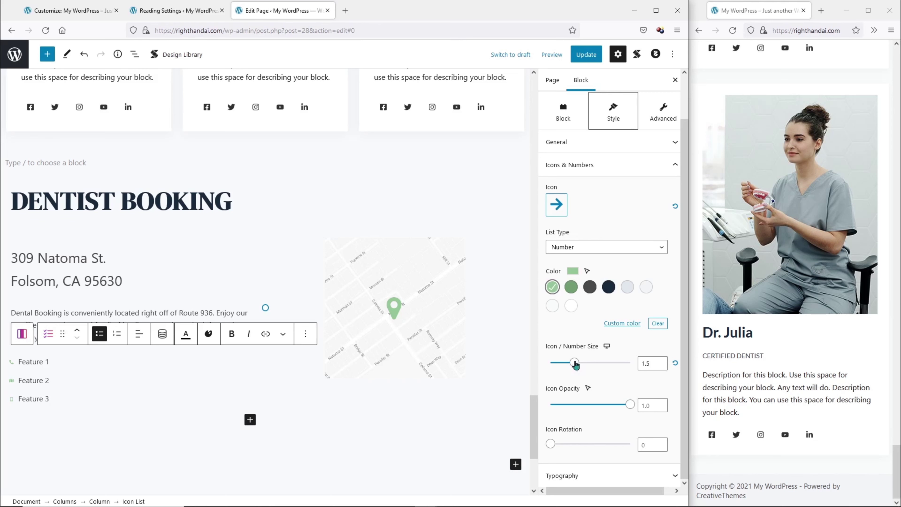
drag(575, 369, 590, 366)
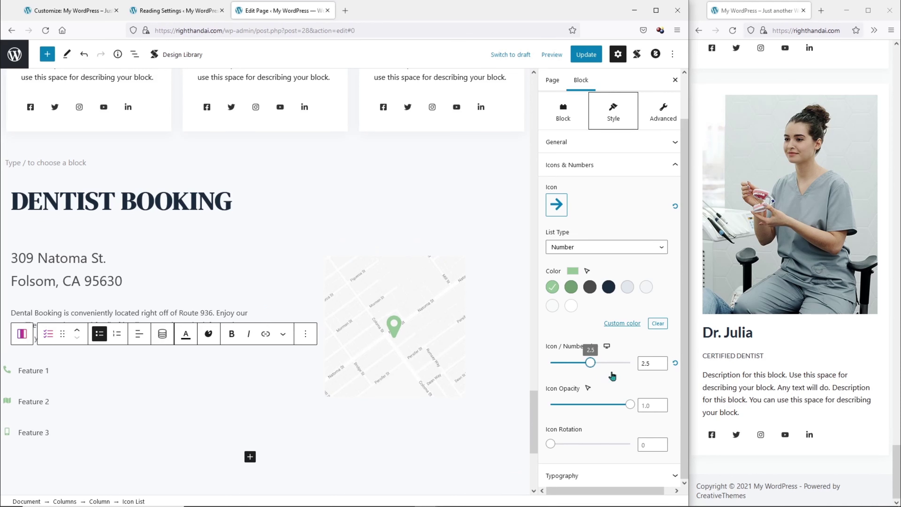
Replace the three feature labels with the call-number line, Get Directions and the text-number line.
drag(18, 370, 50, 370)
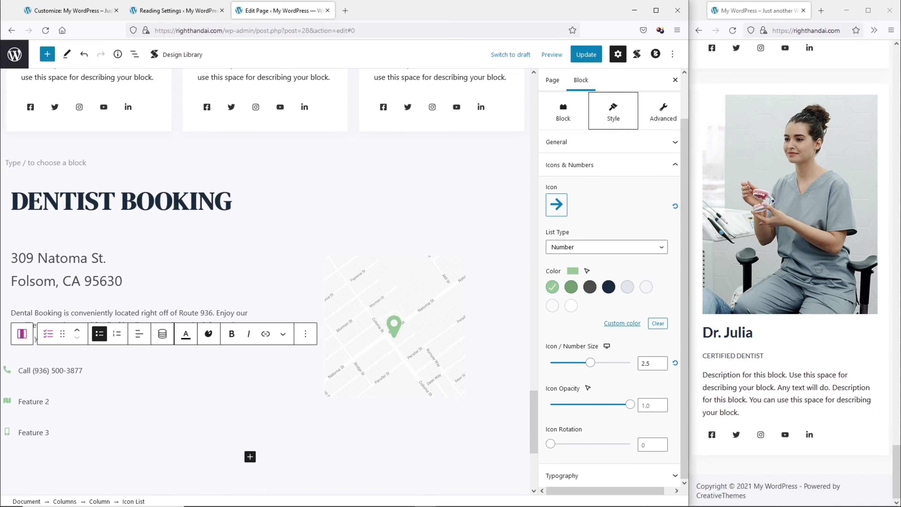
click(16, 404)
text(Get Directions)
drag(18, 402, 50, 402)
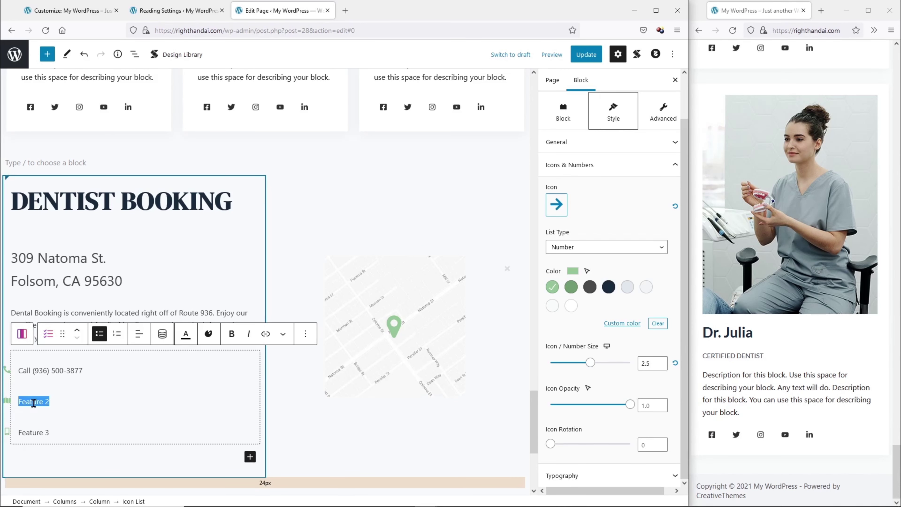
text(Get Directions)
drag(18, 432, 51, 432)
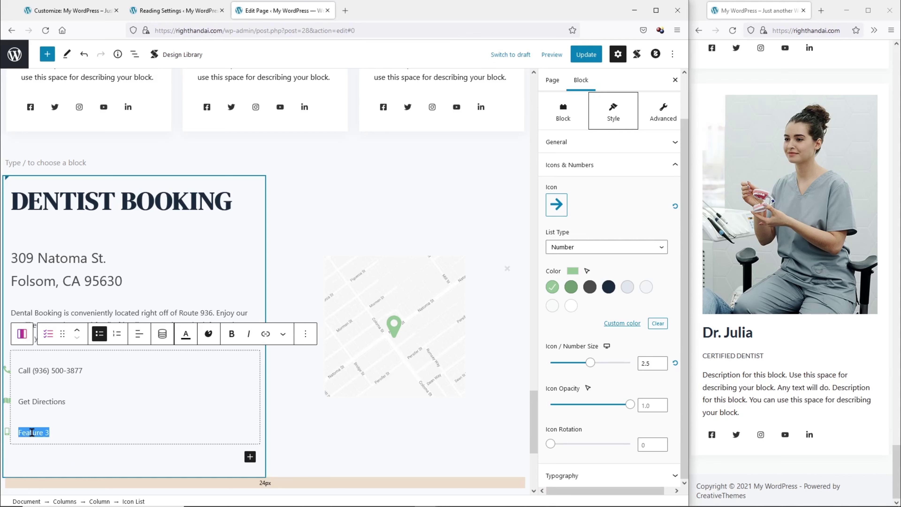
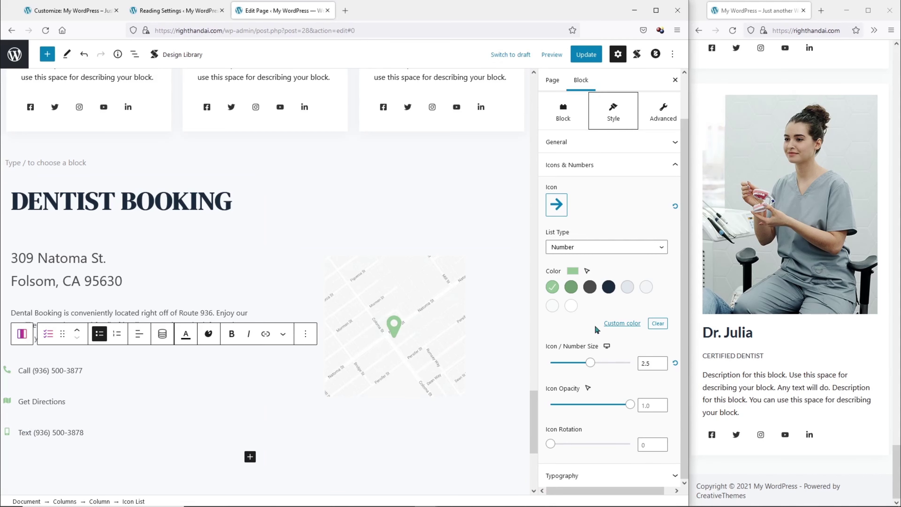
Colour the list text light green, save the page and refresh the live site.
click(617, 476)
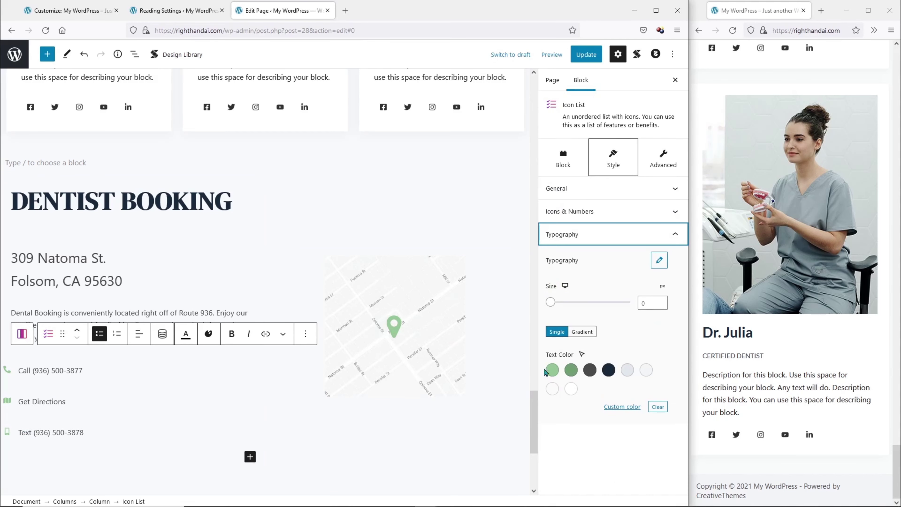
click(553, 372)
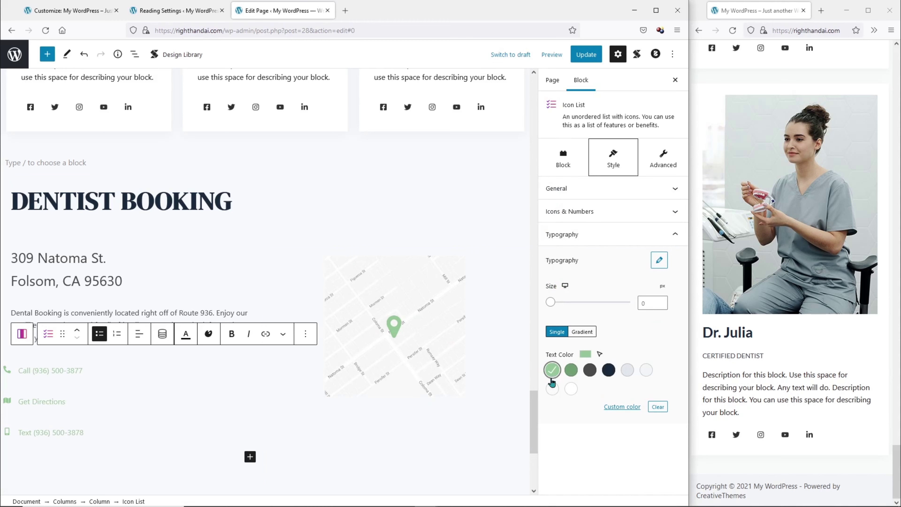
click(589, 51)
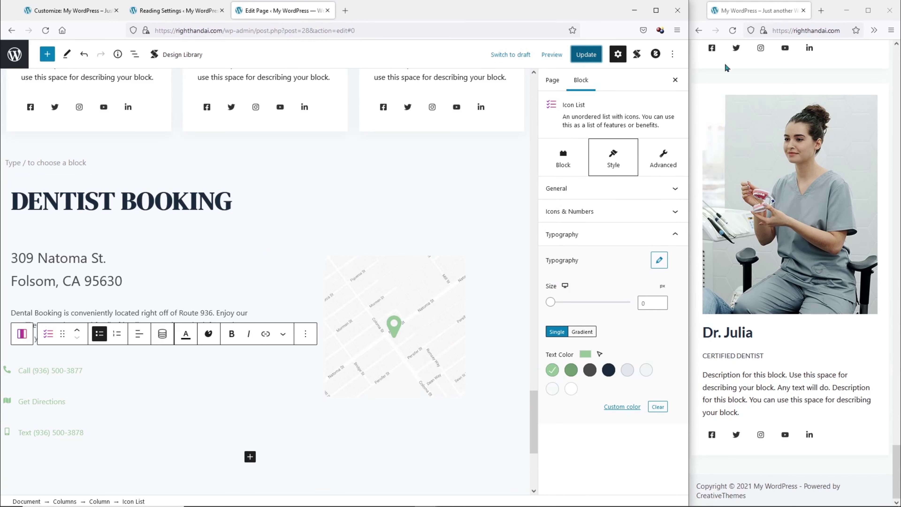
click(732, 30)
Widen the live preview to review the green contact list, then switch to the JetEngine product page.
mouse_move(687, 89)
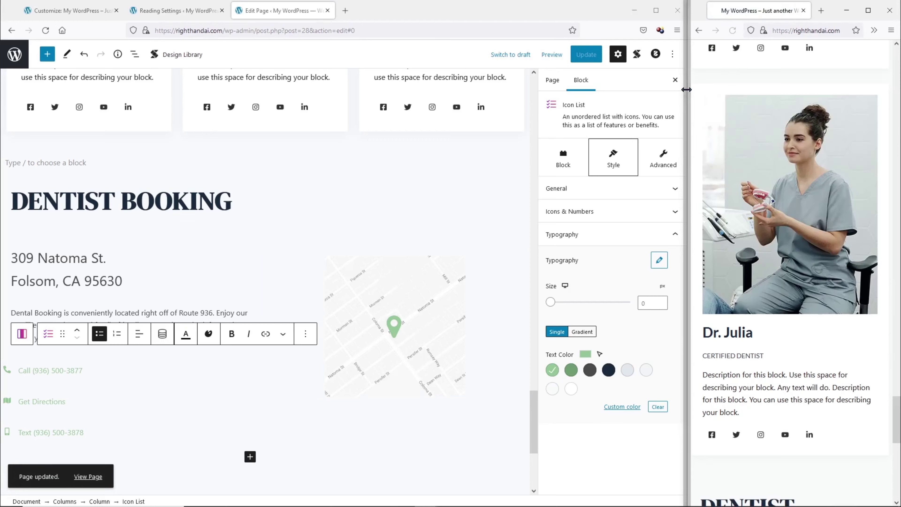
drag(687, 90, 71, 89)
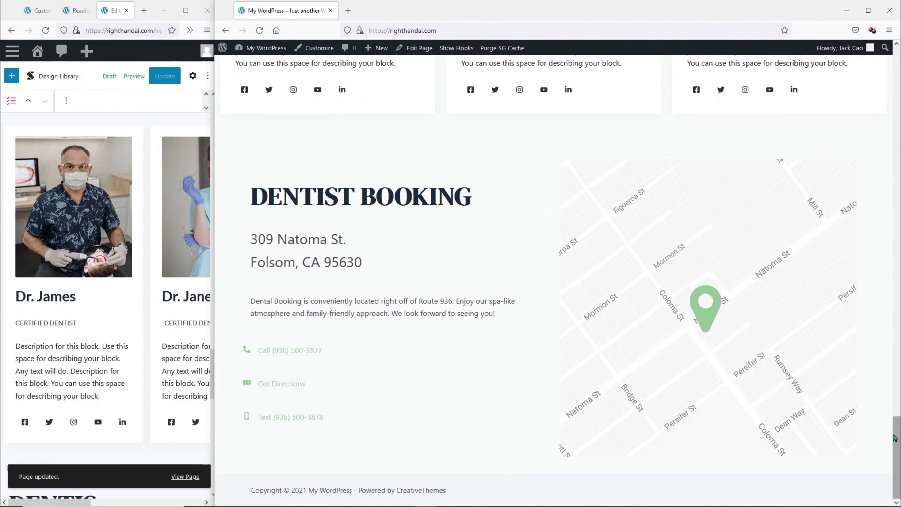
drag(895, 438, 889, 46)
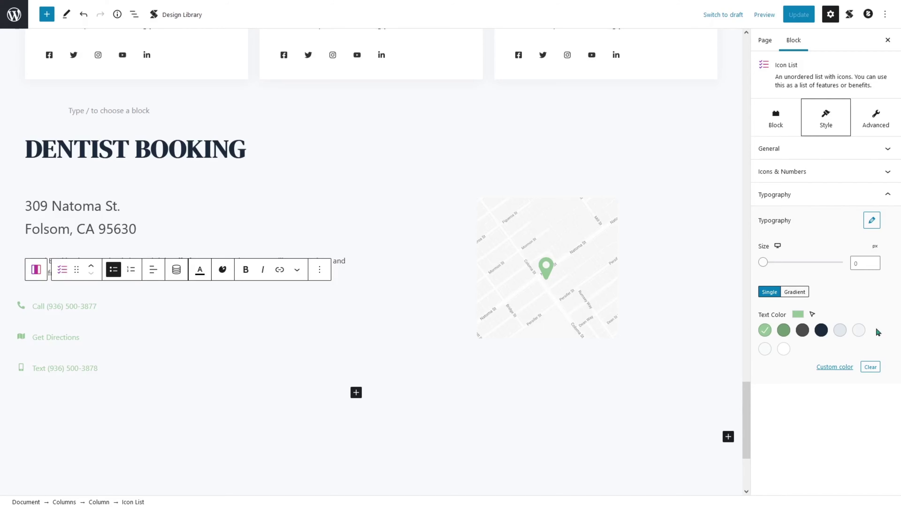
mouse_move(425, 2)
click(391, 3)
Switch to Crocoblock's plans and pricing page and scroll through the subscription options.
middle_click(402, 84)
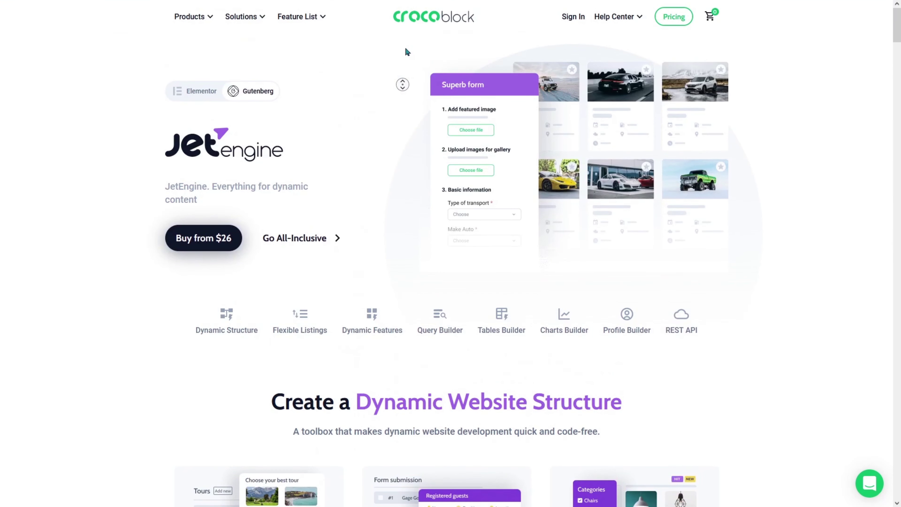
middle_click(396, 56)
mouse_move(248, 14)
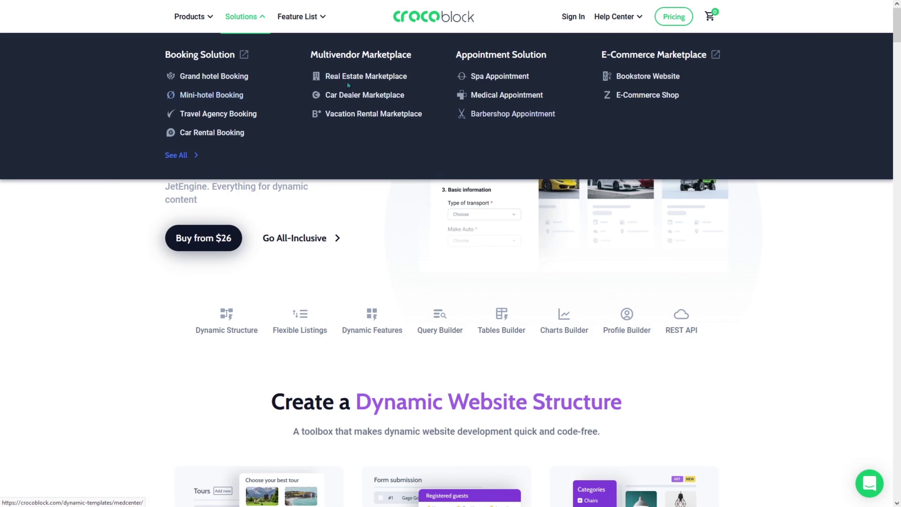
mouse_move(581, 4)
click(472, 10)
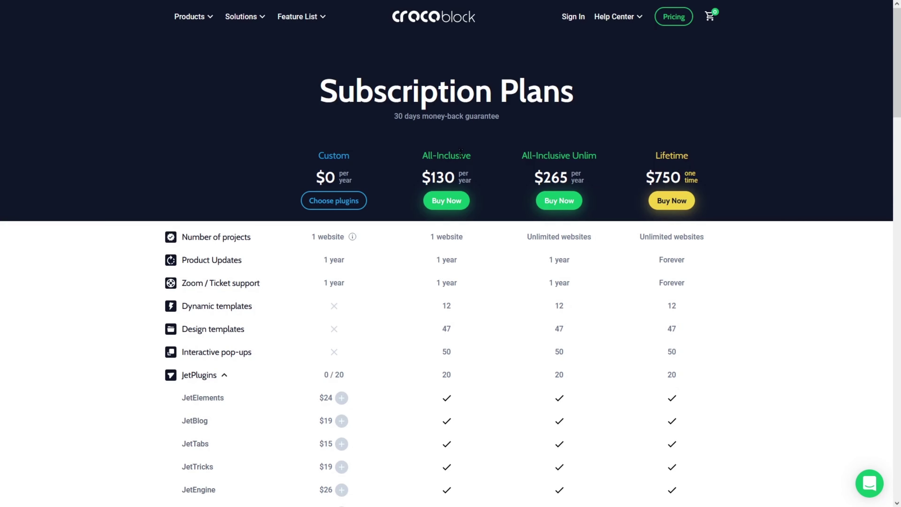
scroll(342, 306, down, 15)
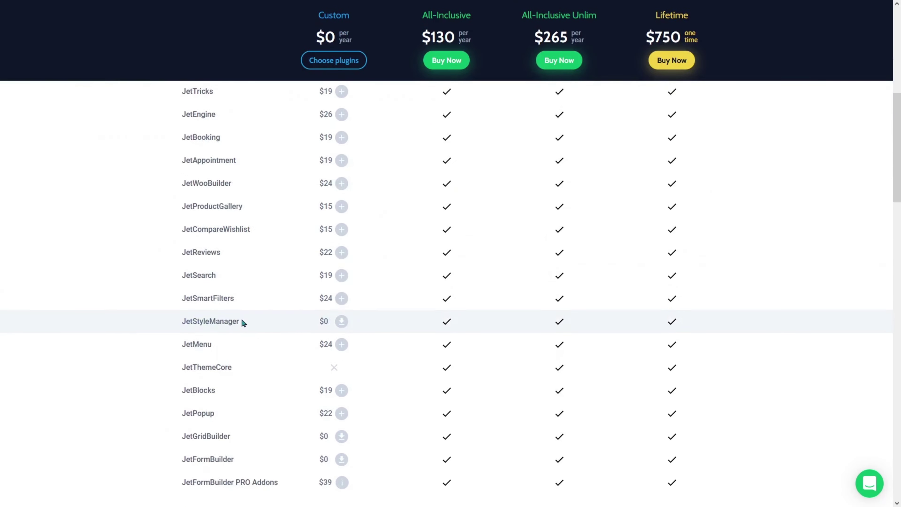
scroll(243, 320, up, 5)
scroll(241, 316, up, 10)
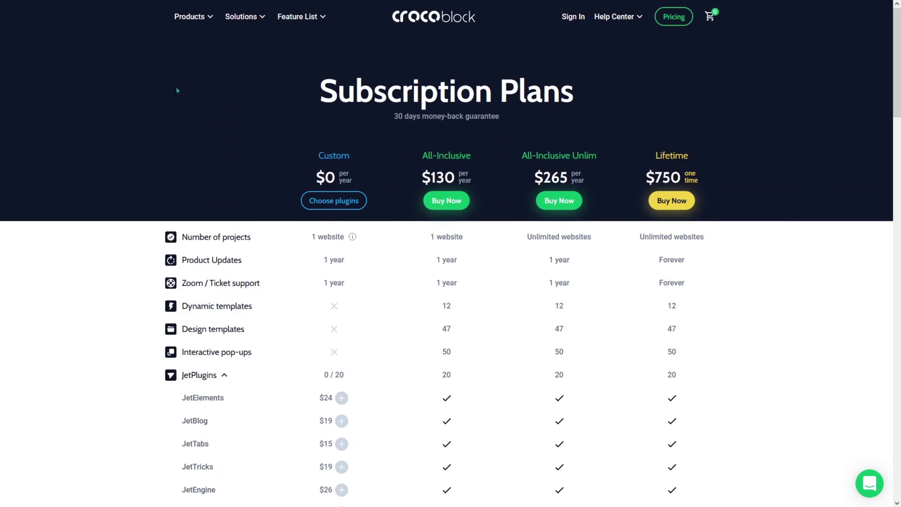
Finish reviewing the pricing plans, then close the site customizer to return to admin.
mouse_move(192, 16)
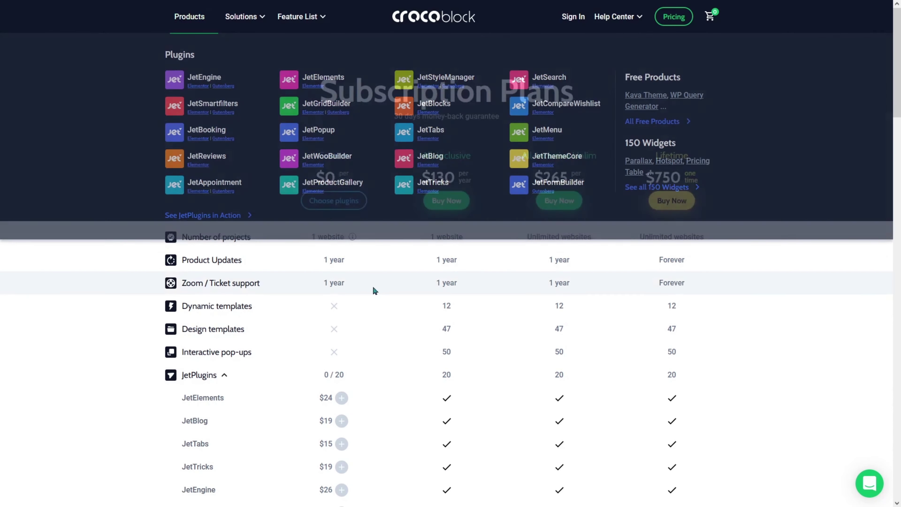
scroll(373, 287, down, 5)
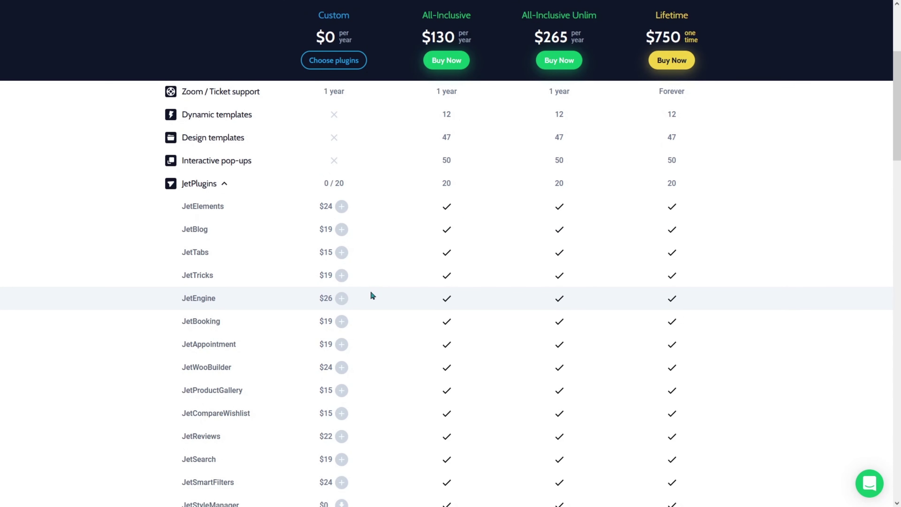
scroll(372, 294, down, 5)
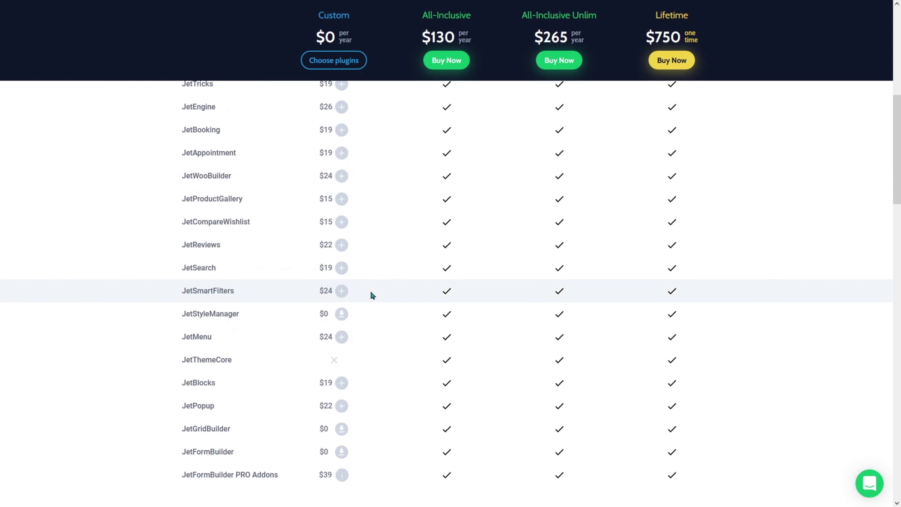
mouse_move(226, 160)
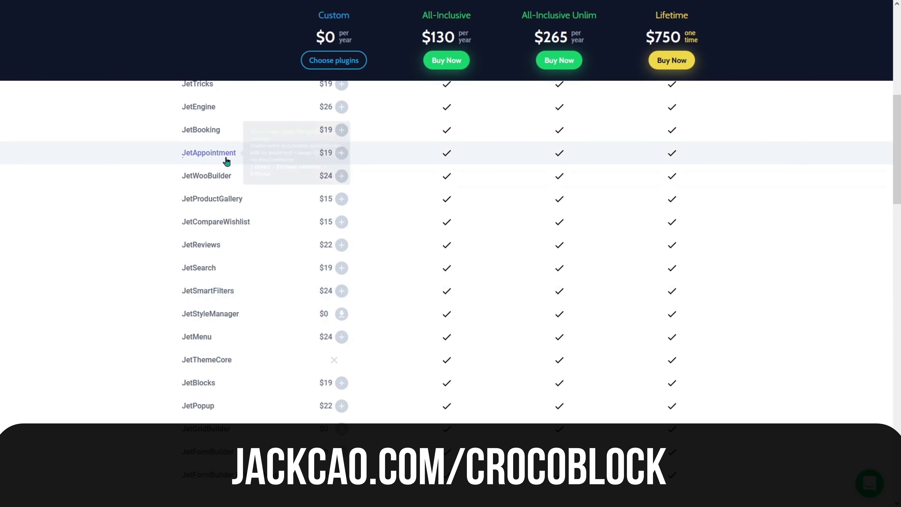
scroll(389, 156, up, 1)
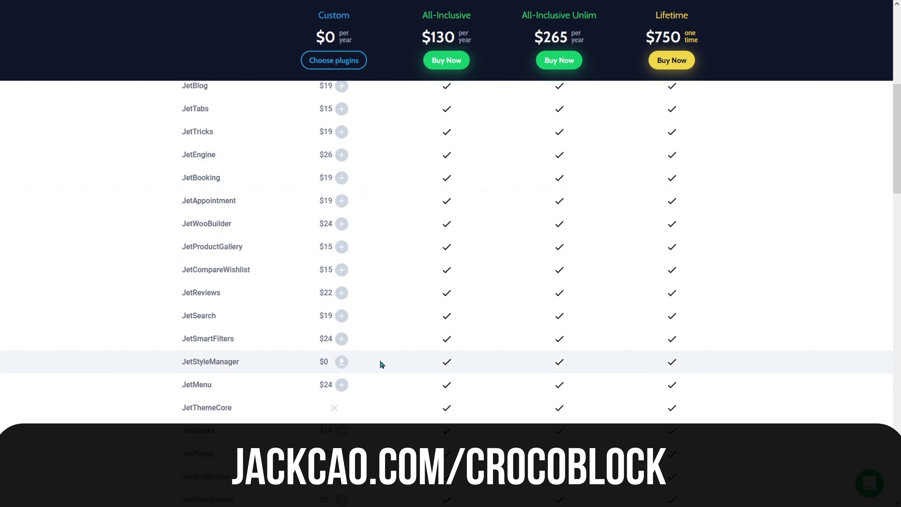
scroll(374, 360, down, 2)
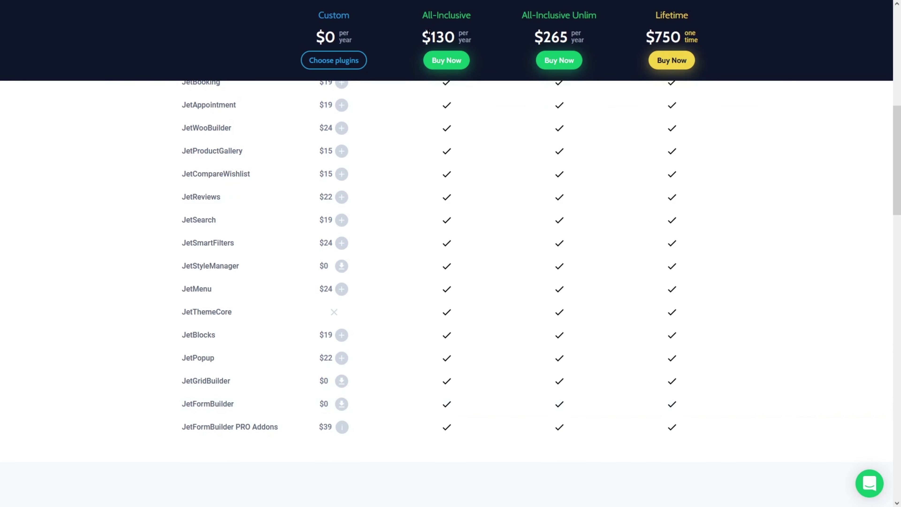
scroll(422, 203, up, 8)
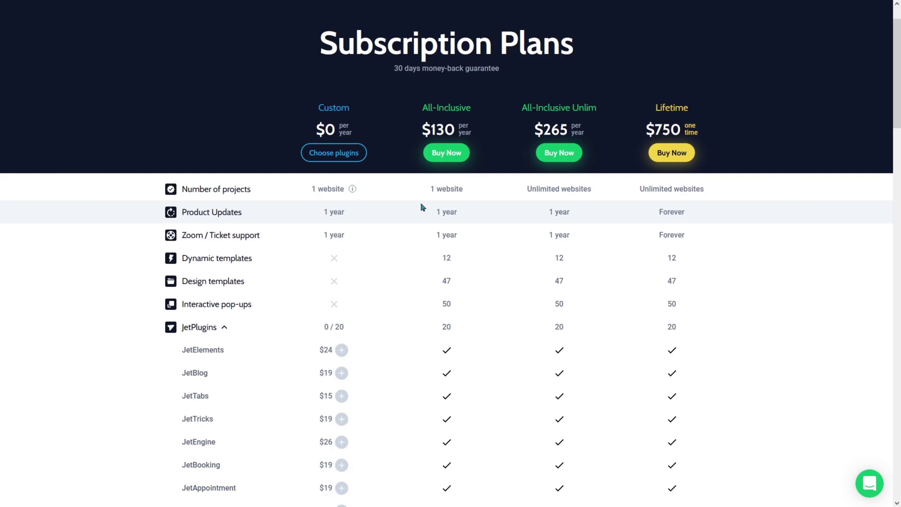
click(31, 9)
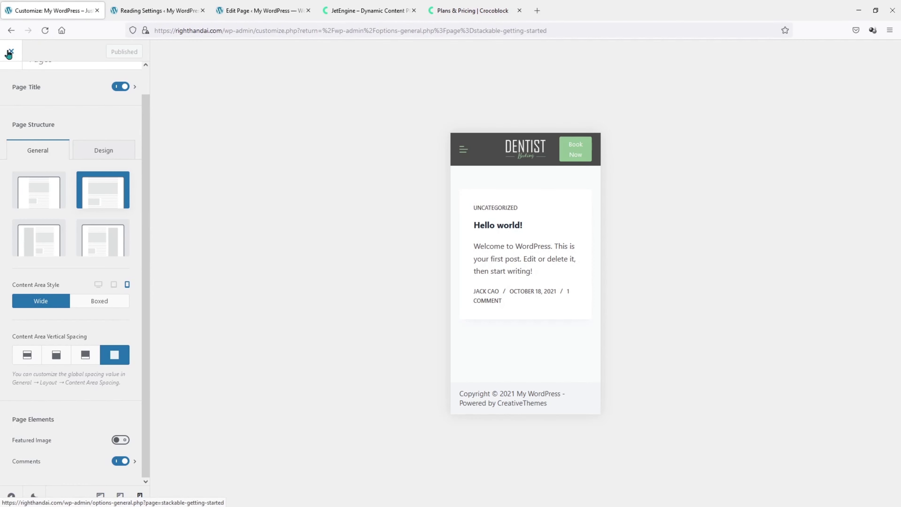
click(9, 53)
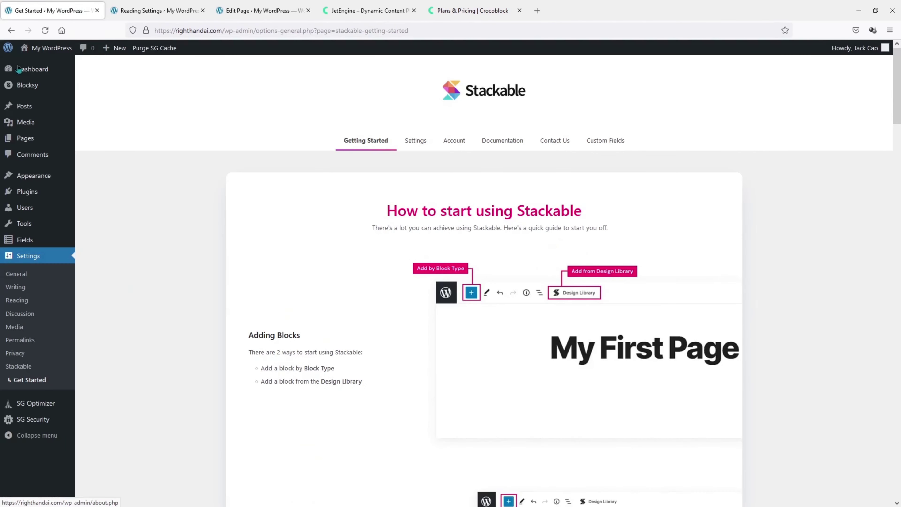
Upload jet-engine.zip as a new plugin, install it and activate JetEngine.
mouse_move(27, 152)
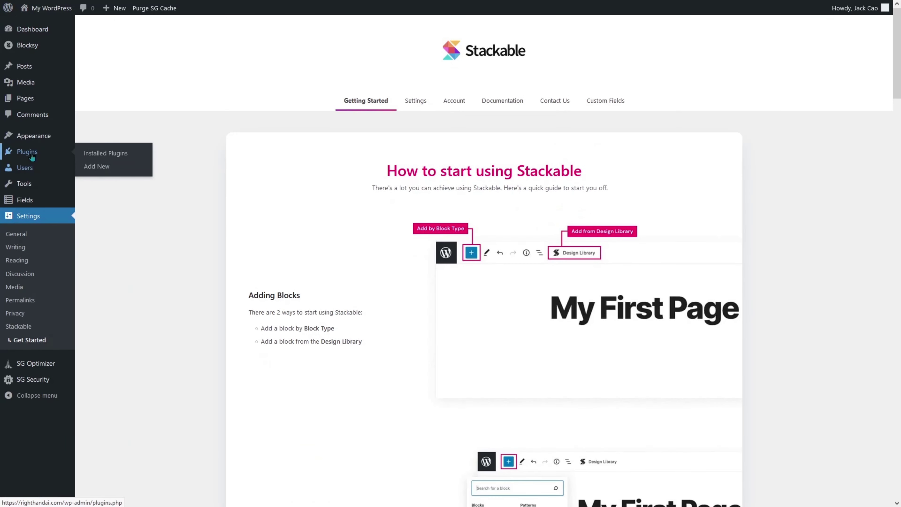
click(106, 167)
click(183, 34)
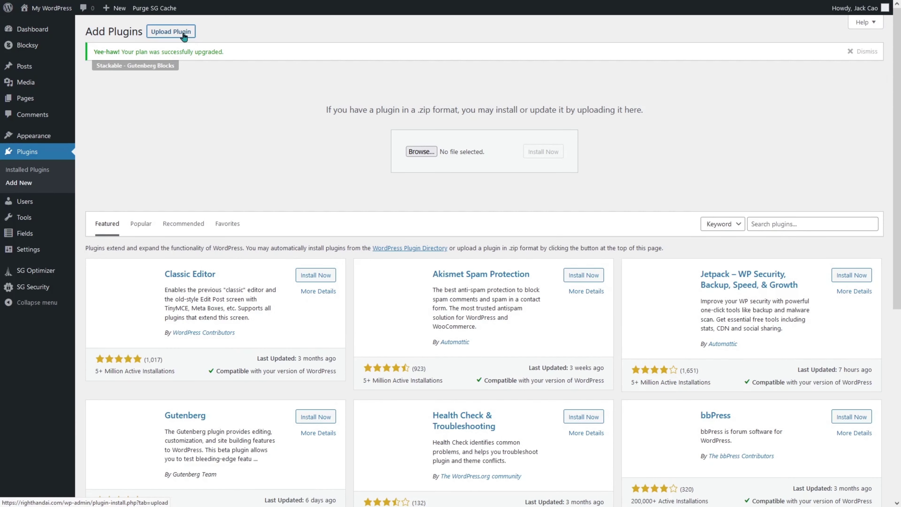
drag(789, 321, 471, 154)
click(543, 152)
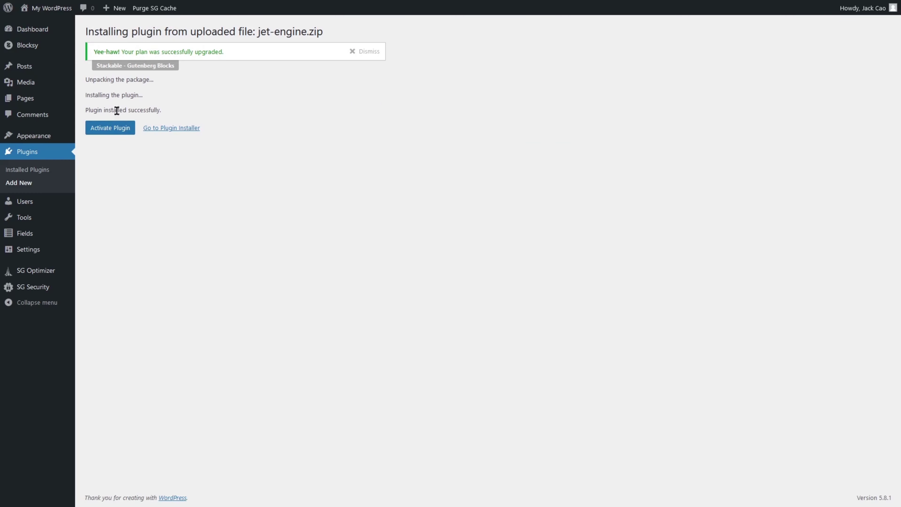
click(109, 127)
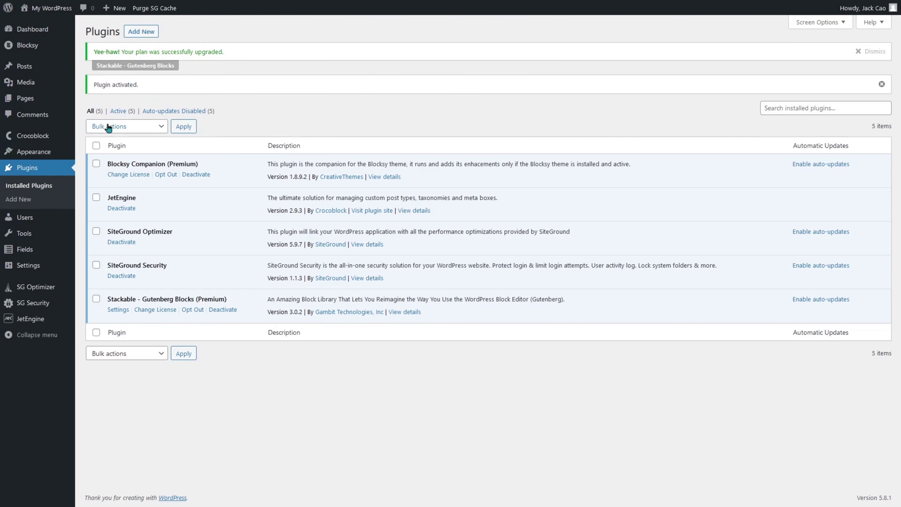
Upload, install and activate Jet Appointments Booking from jet-appointments-booking.zip.
click(142, 32)
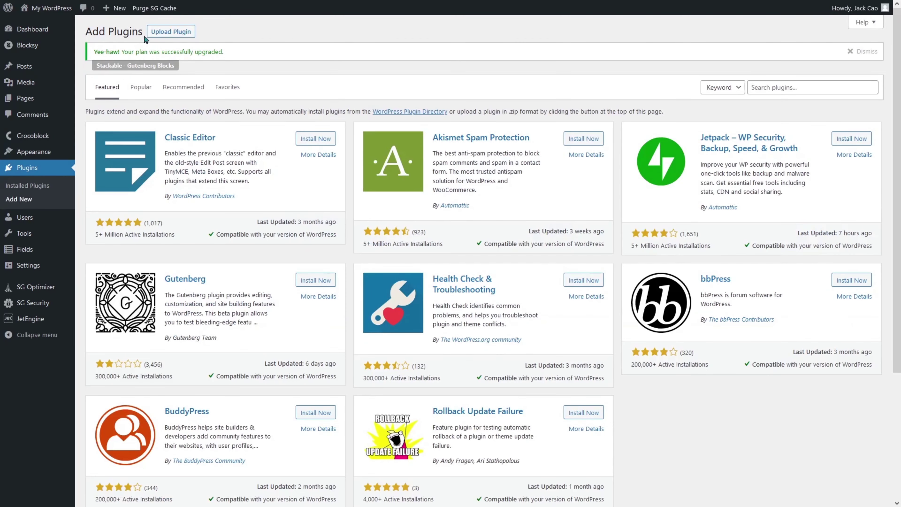
click(171, 32)
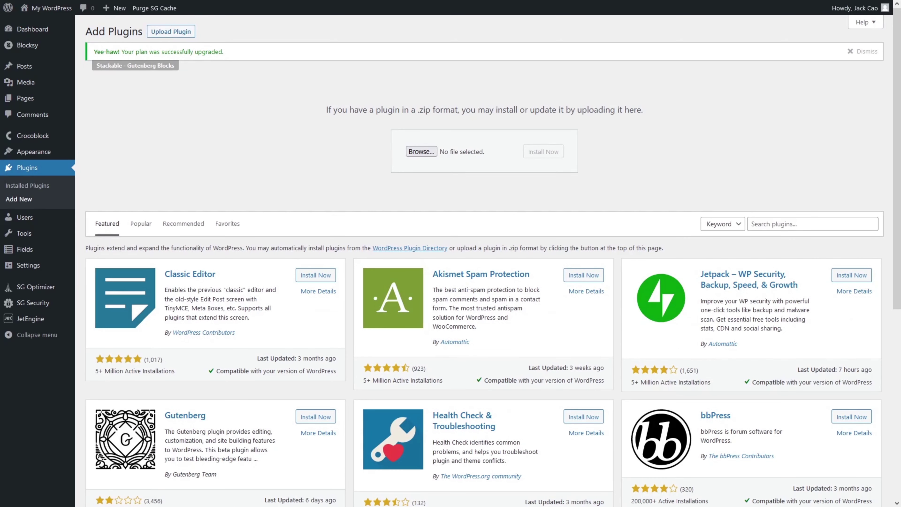
drag(628, 188, 469, 156)
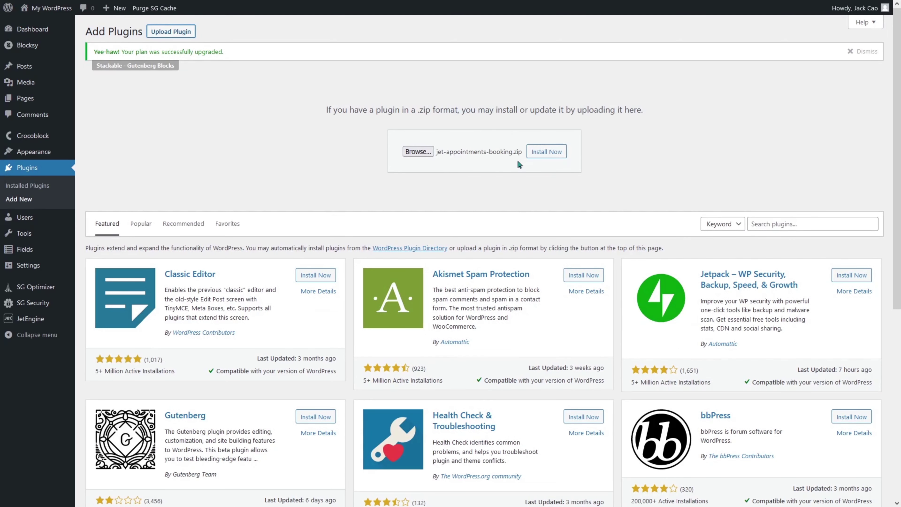
click(545, 154)
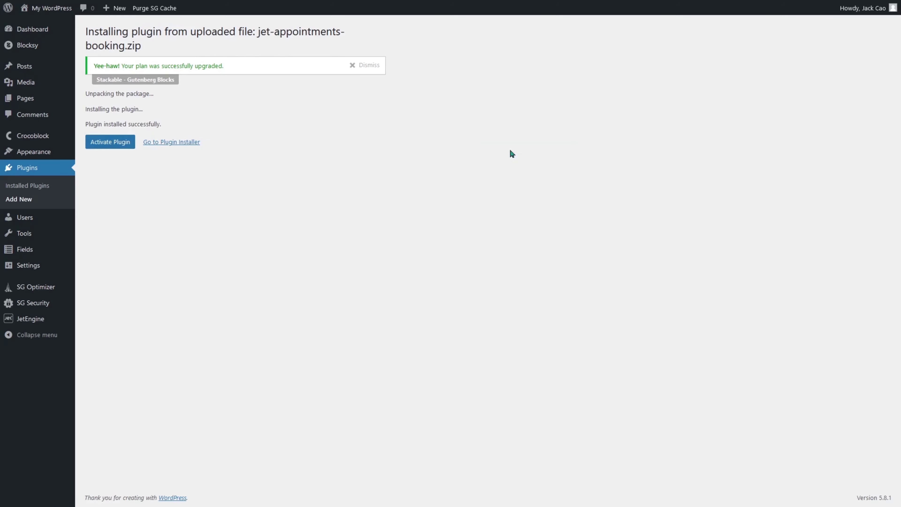
click(125, 142)
Upload, install and activate JetStyleManager from jet-style-manager.zip.
click(148, 35)
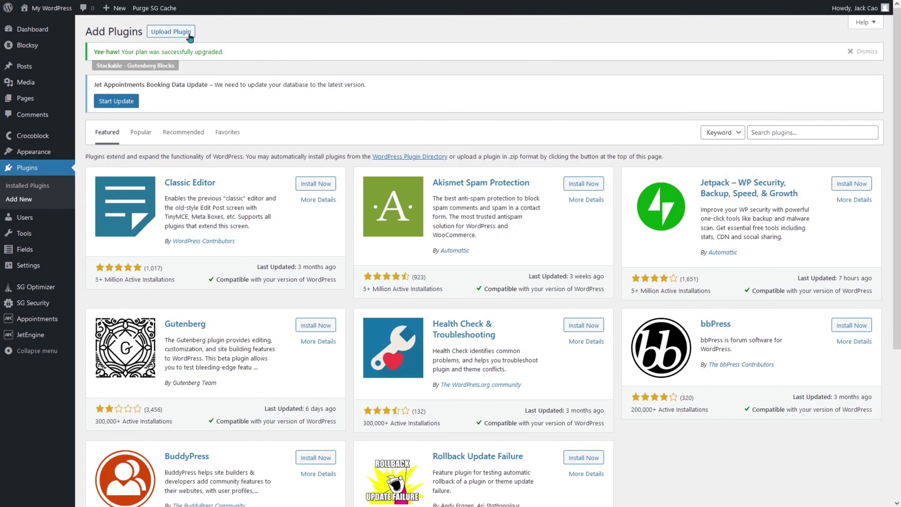
click(189, 35)
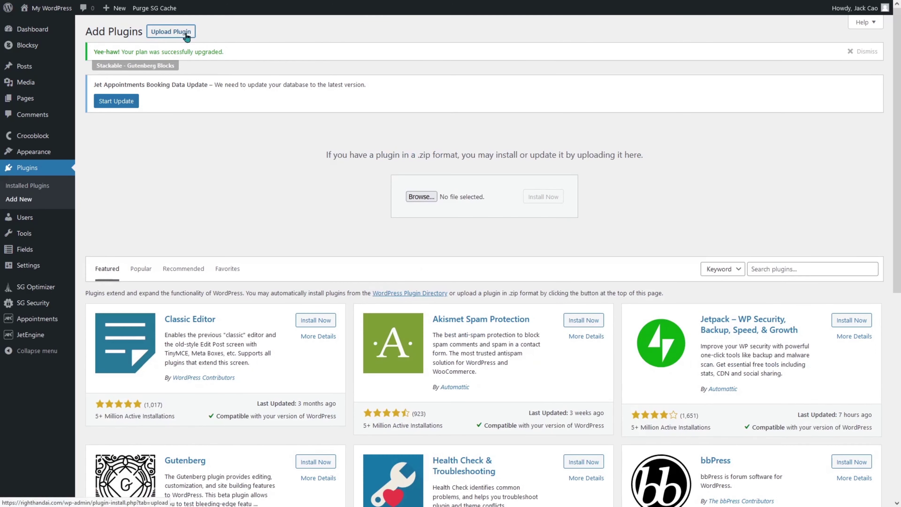
drag(900, 249, 463, 200)
click(545, 201)
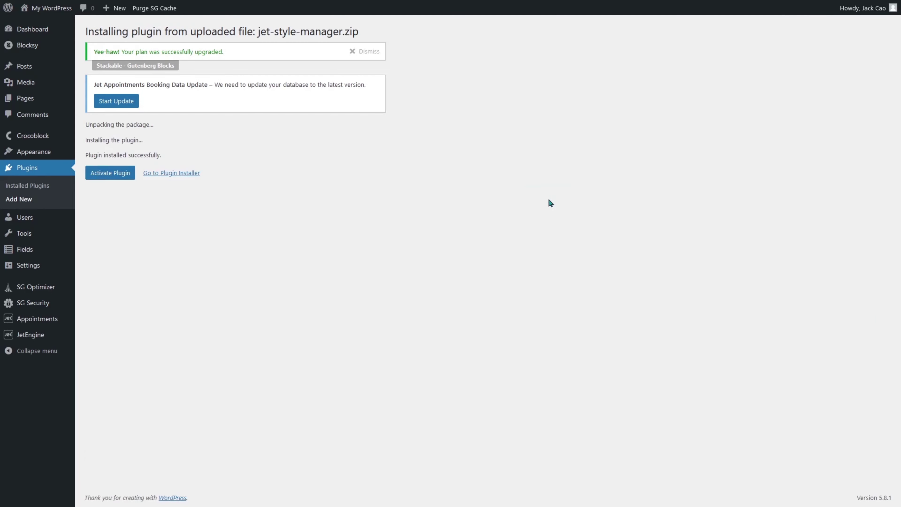
click(112, 173)
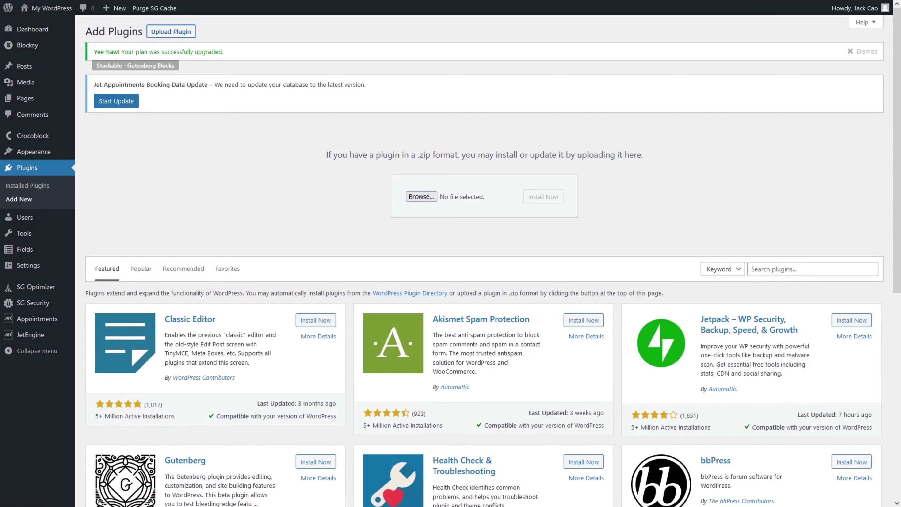
Upload jetformbuilder.zip, install it and activate JetFormBuilder.
click(420, 197)
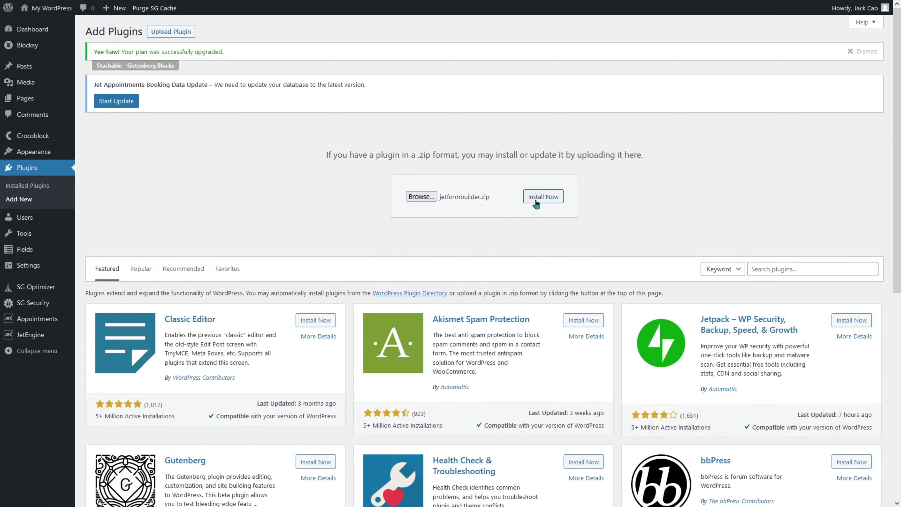
click(543, 197)
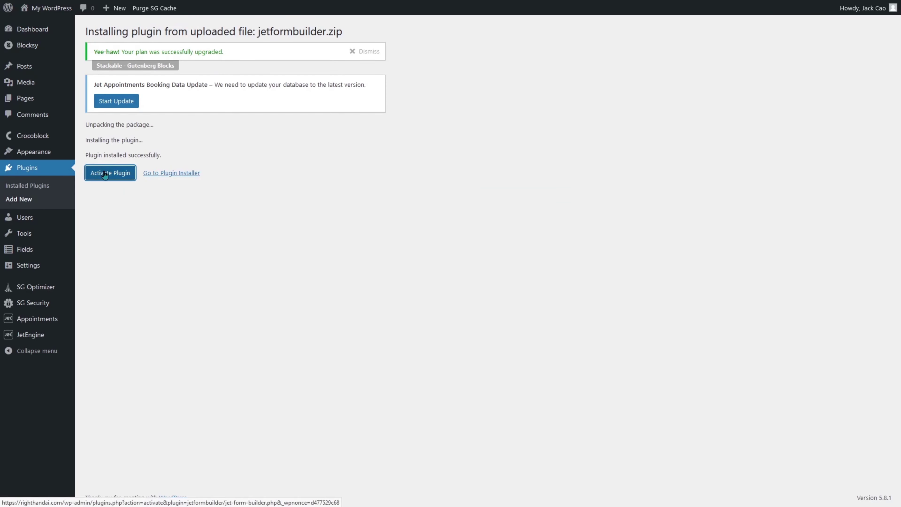
click(105, 174)
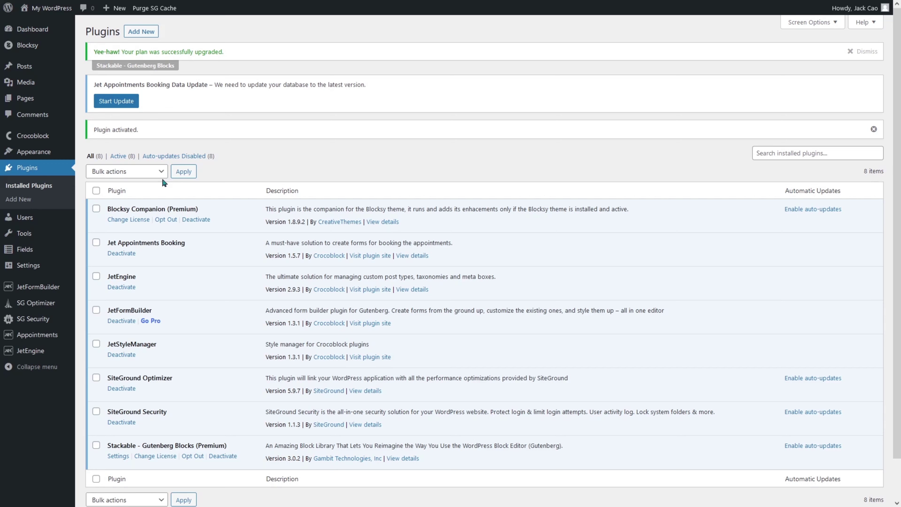
mouse_move(38, 355)
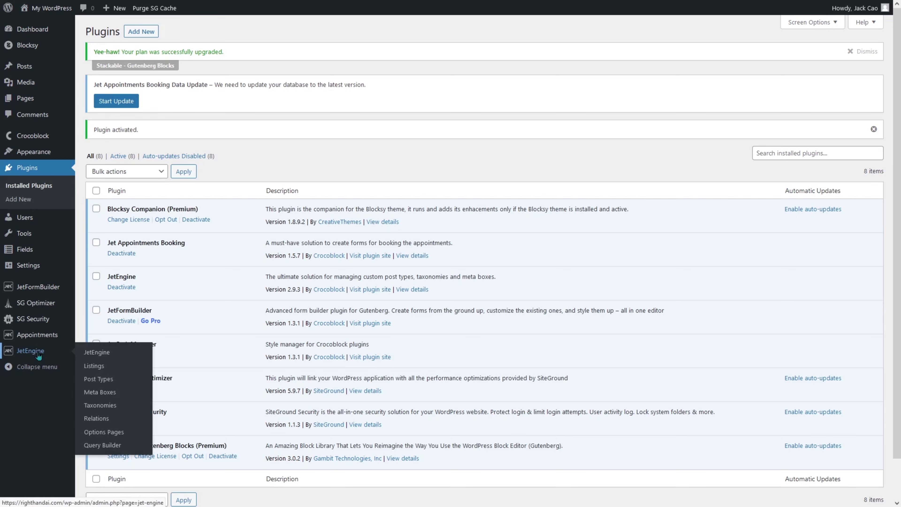
Create a JetEngine post type named Dentist with the auto-filled slug dentist.
click(102, 380)
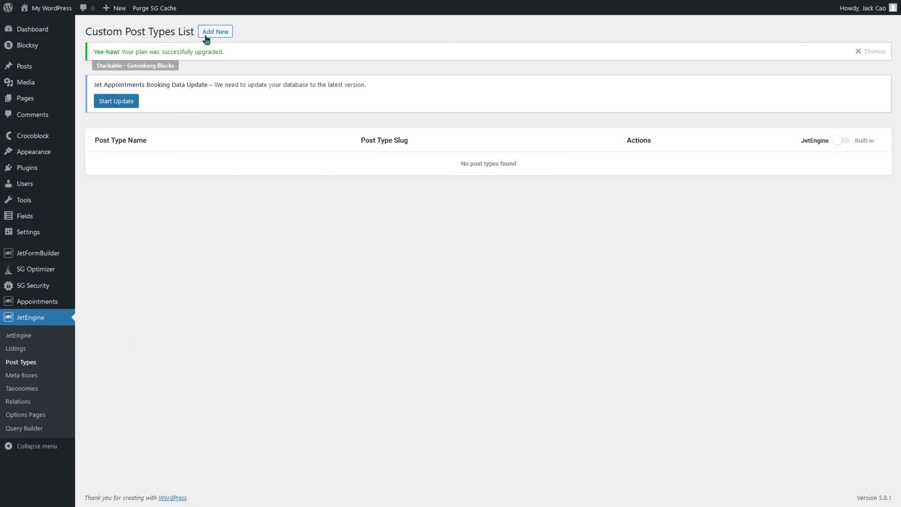
click(206, 40)
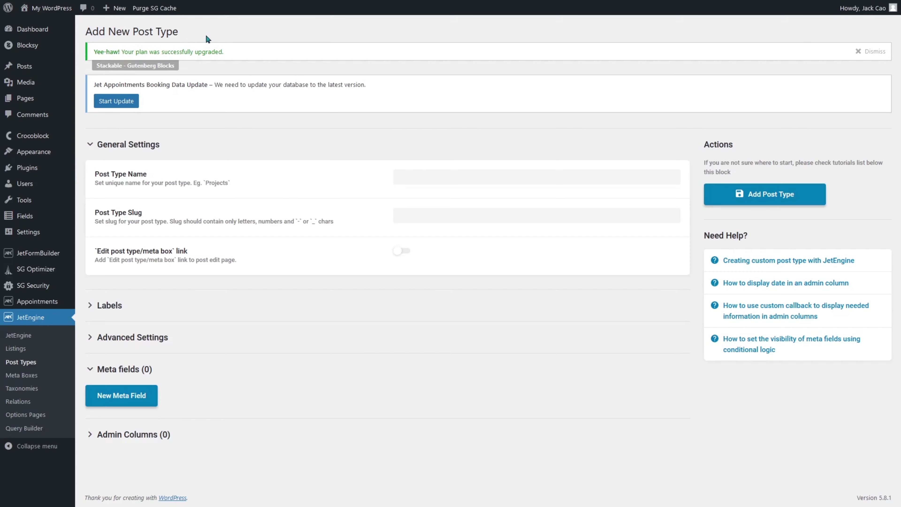
click(435, 174)
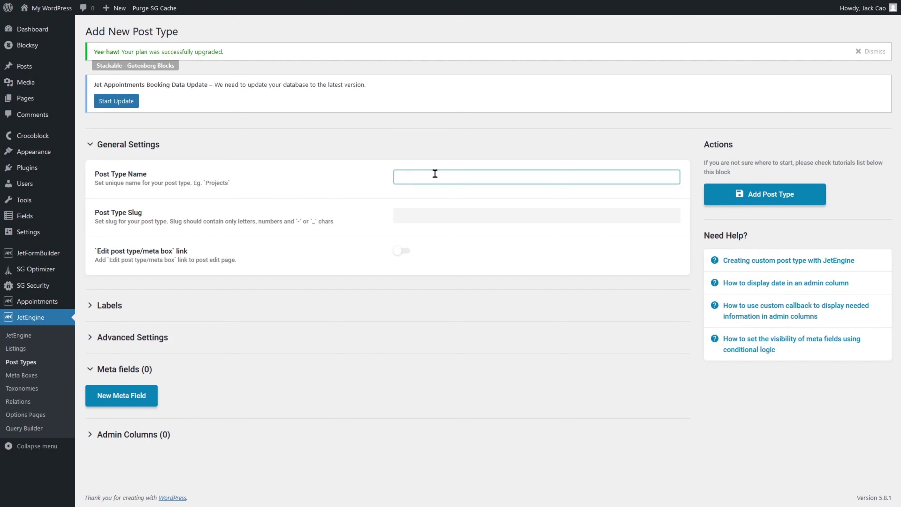
text(Dentist)
key(Tab)
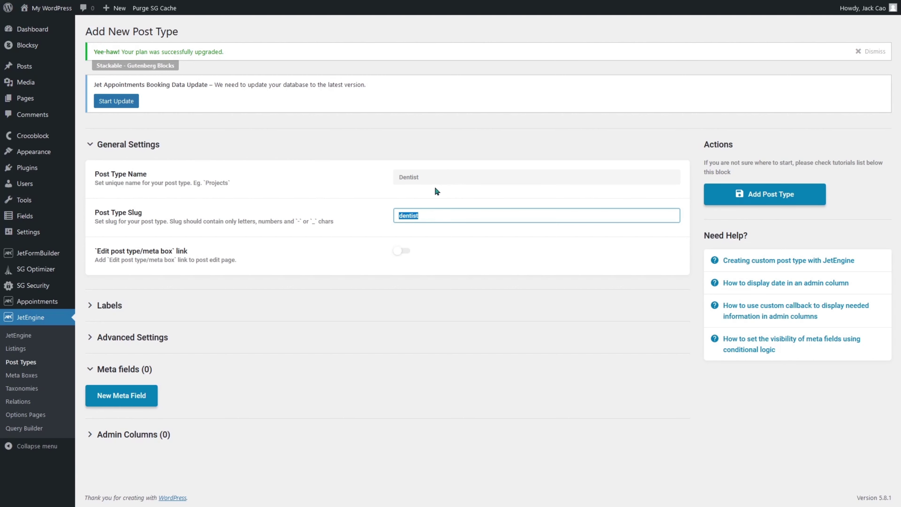
click(128, 305)
scroll(147, 303, down, 4)
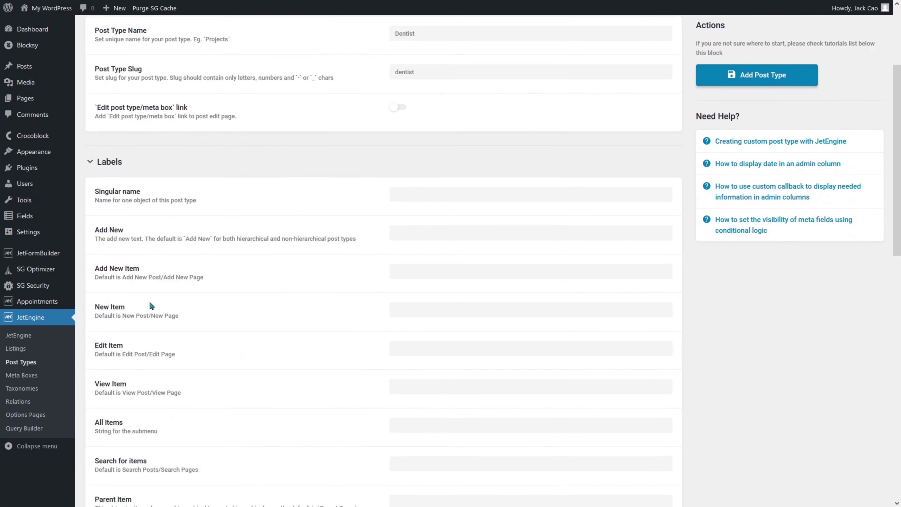
scroll(149, 300, down, 17)
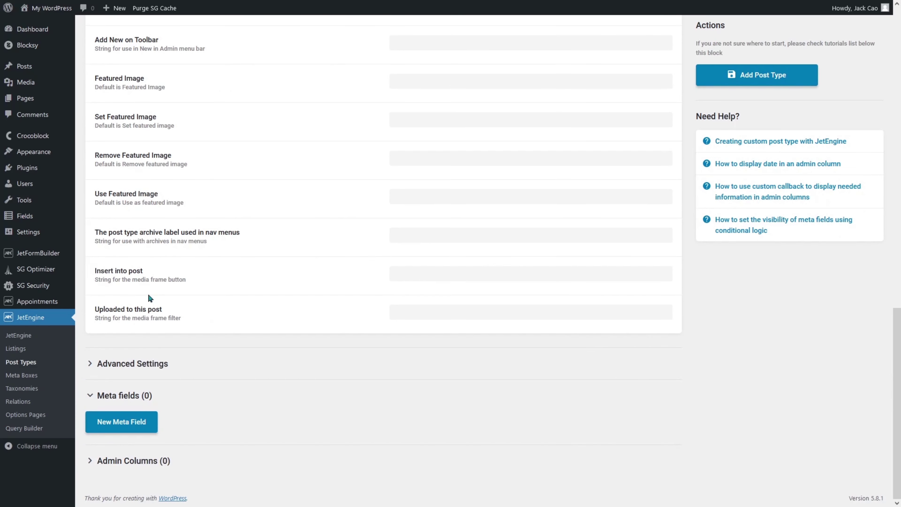
click(152, 363)
scroll(152, 360, down, 18)
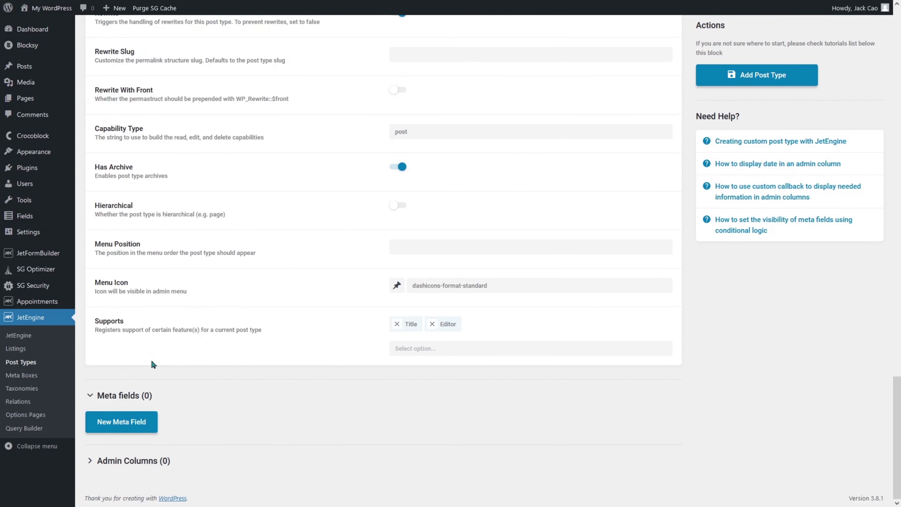
click(782, 83)
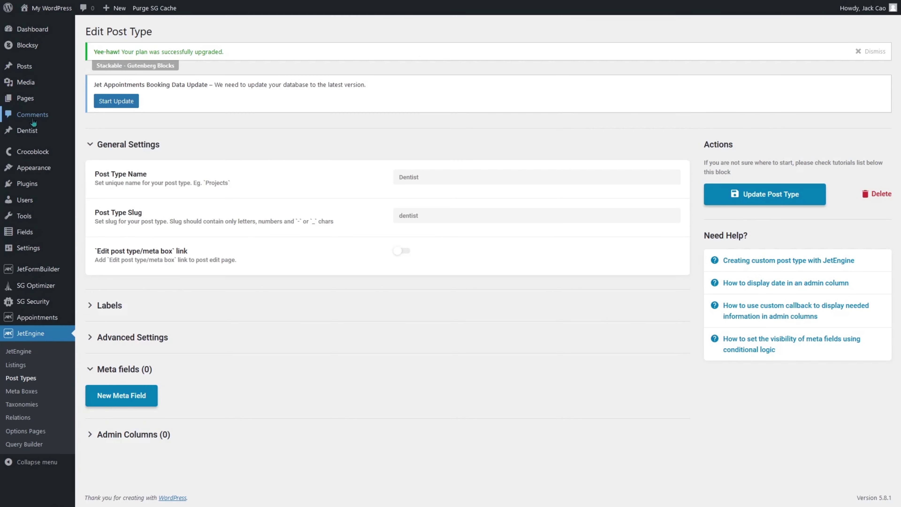
Delete the Dentist post type, choosing to delete all its posts too.
mouse_move(34, 130)
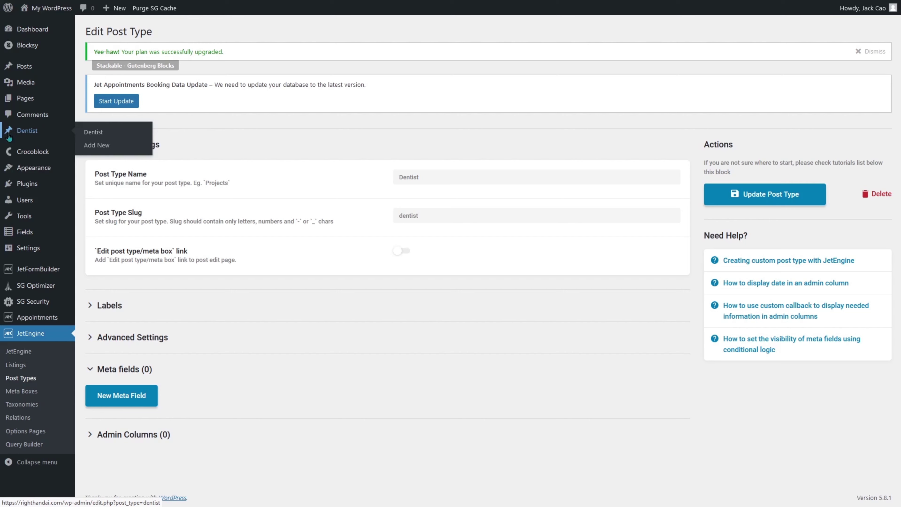
click(31, 379)
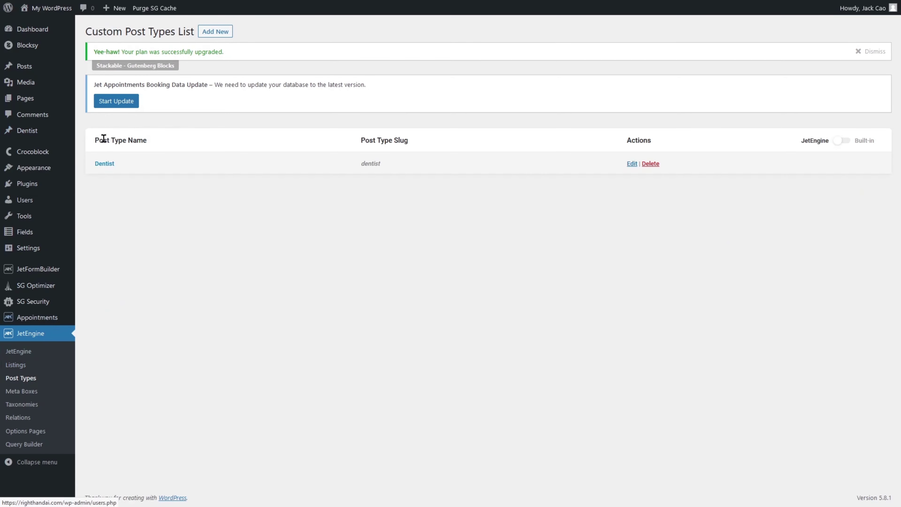
click(650, 163)
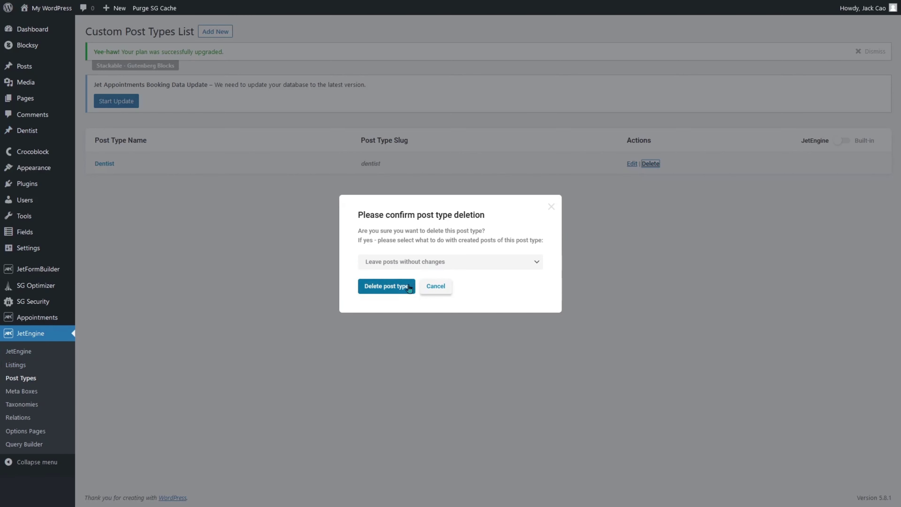
click(414, 261)
click(415, 298)
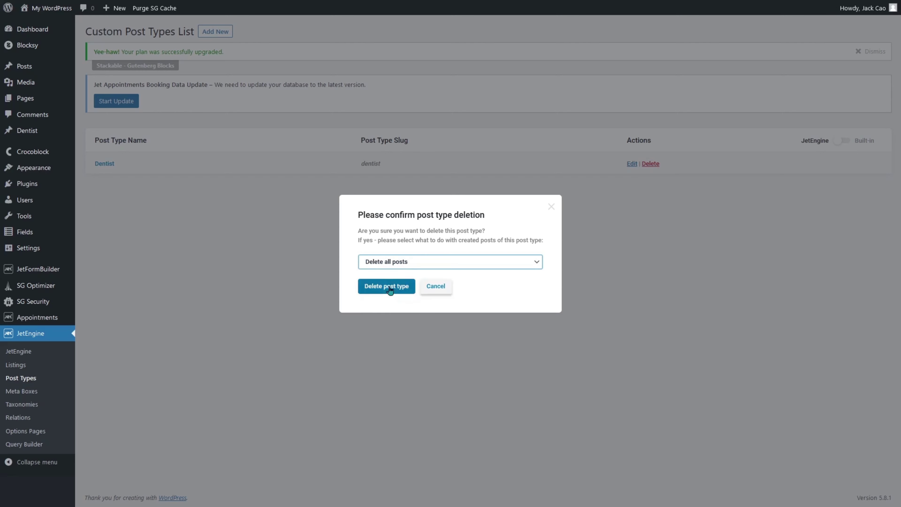
click(384, 286)
Add a Dentists post type with the circled-plus dashicons-plus-alt menu icon and save it.
click(214, 32)
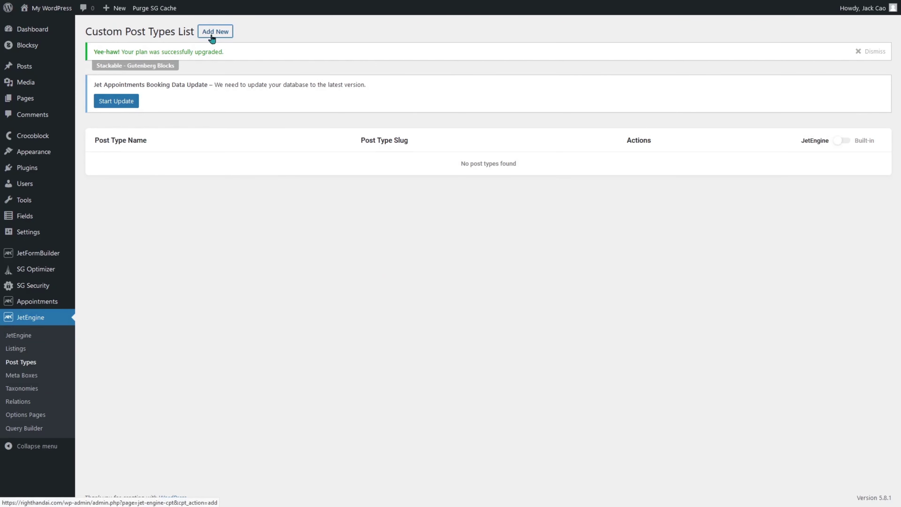
click(495, 177)
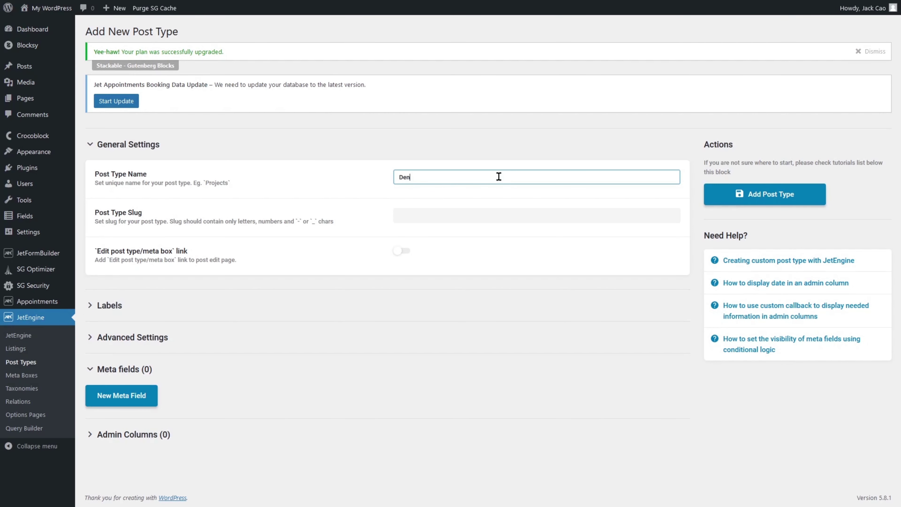
click(180, 307)
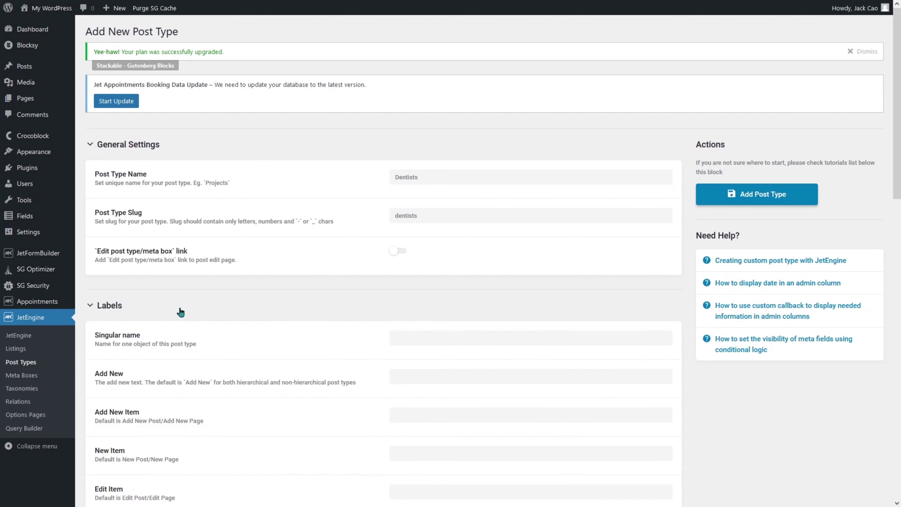
scroll(181, 307, down, 20)
click(163, 396)
scroll(162, 394, down, 15)
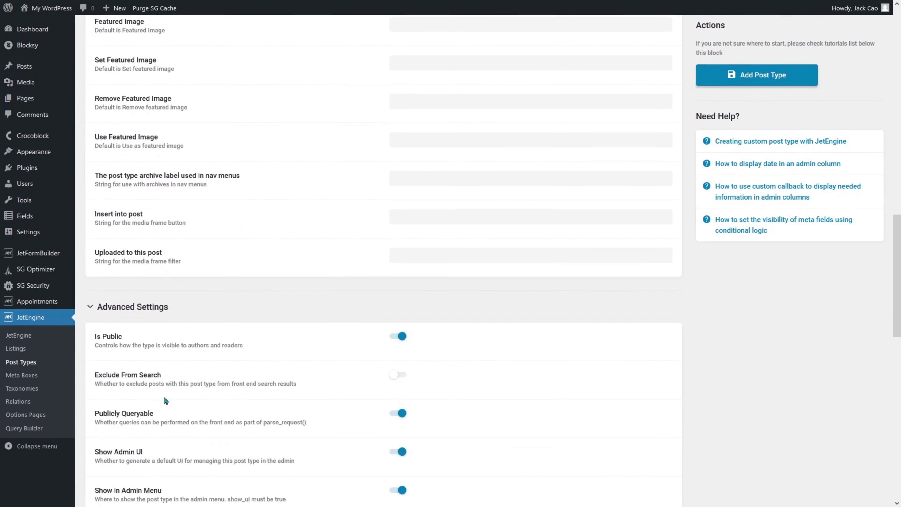
scroll(161, 394, down, 5)
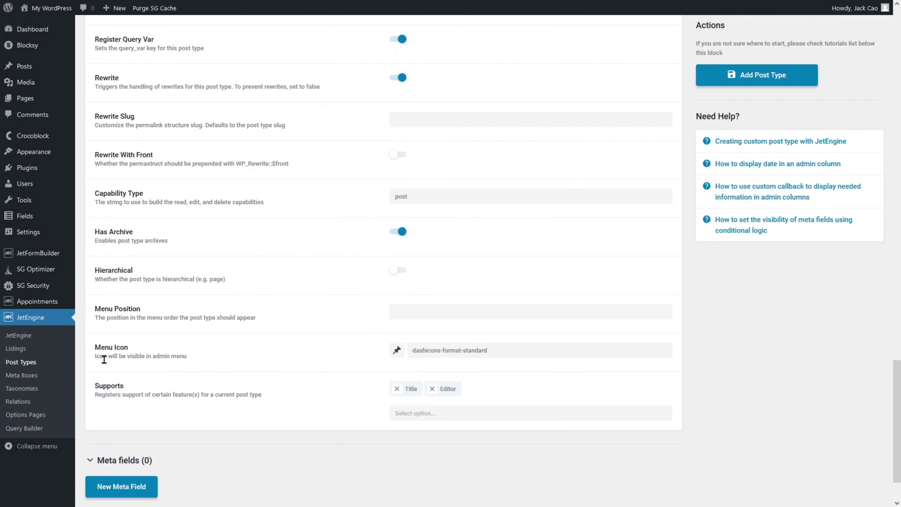
click(398, 350)
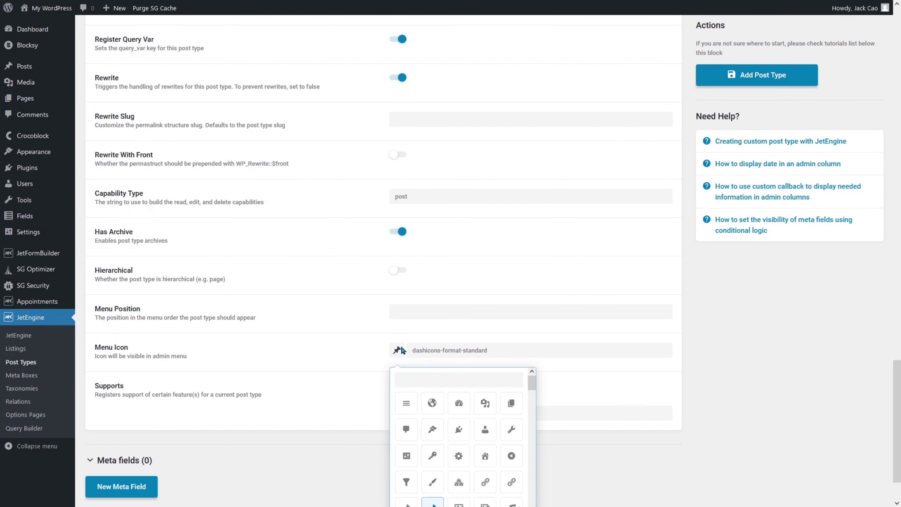
click(414, 376)
text(plus)
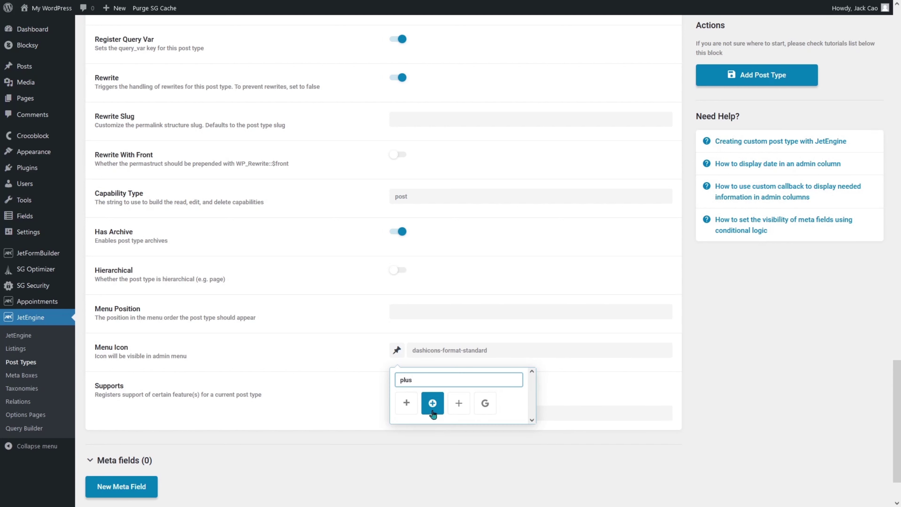
click(433, 404)
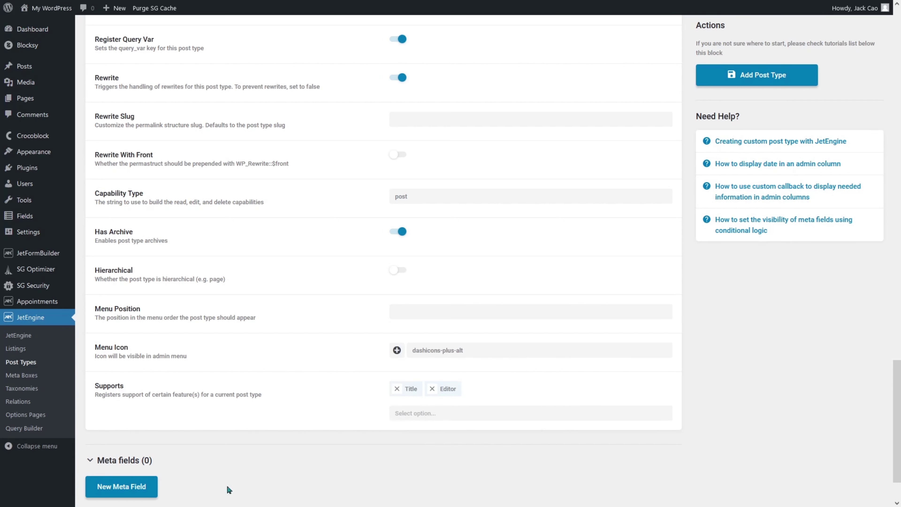
click(787, 77)
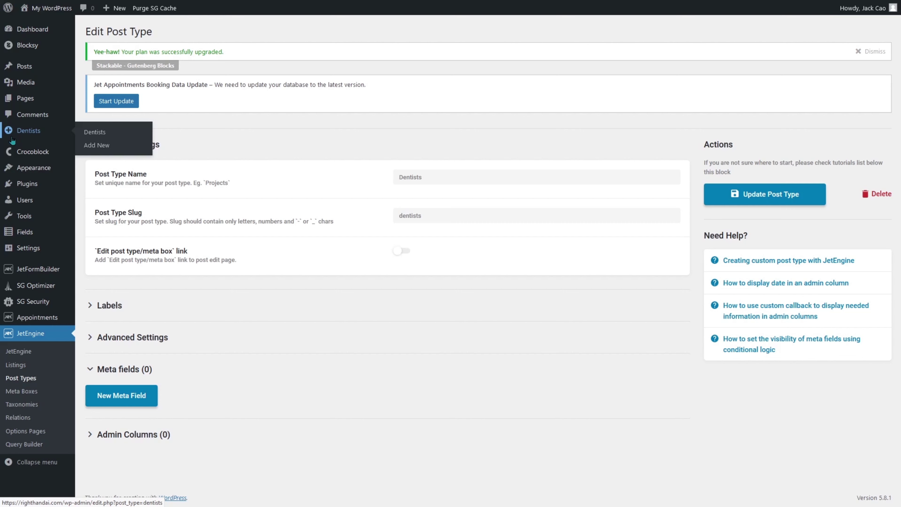
Publish a new Dentists entry titled Dr. James.
click(100, 152)
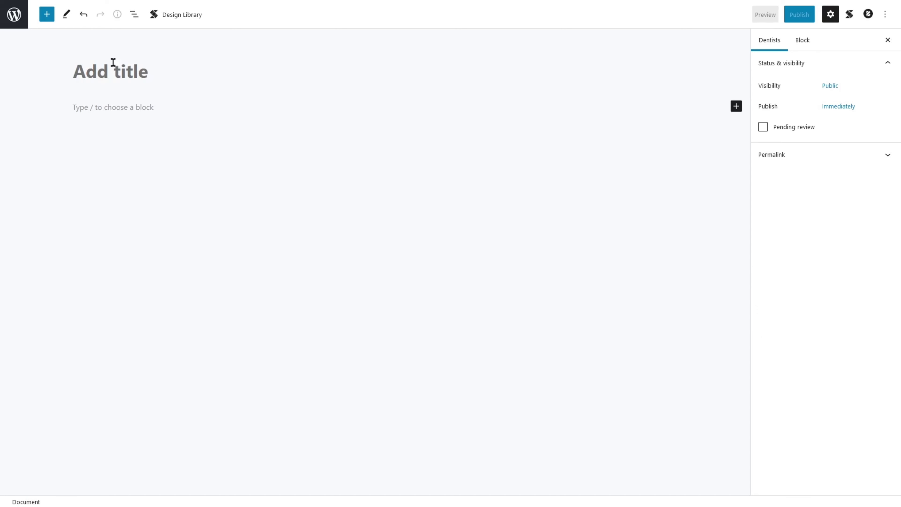
click(256, 9)
scroll(265, 192, up, 7)
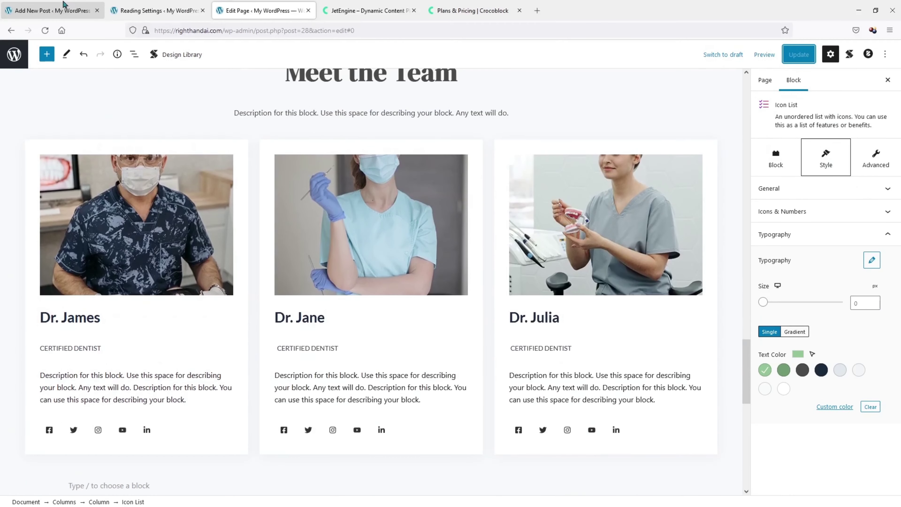
click(63, 5)
click(127, 75)
text(Dr. )
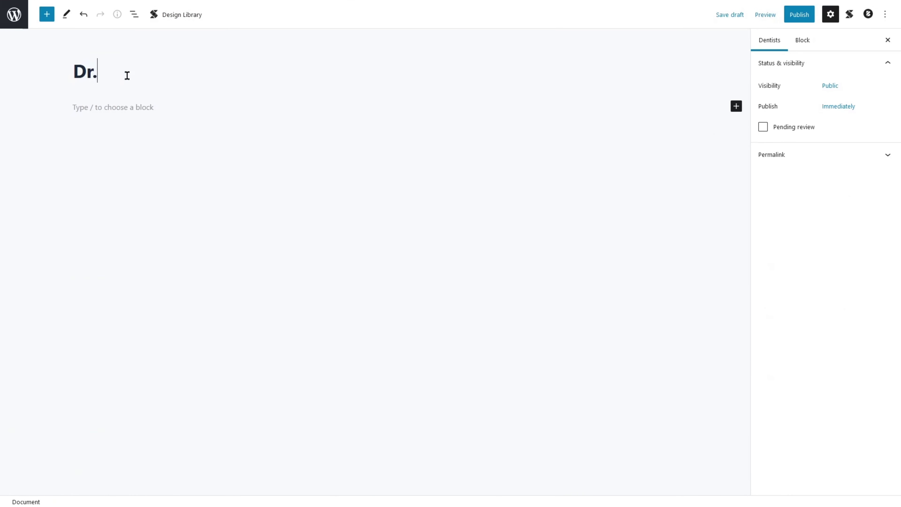
text(James)
click(799, 14)
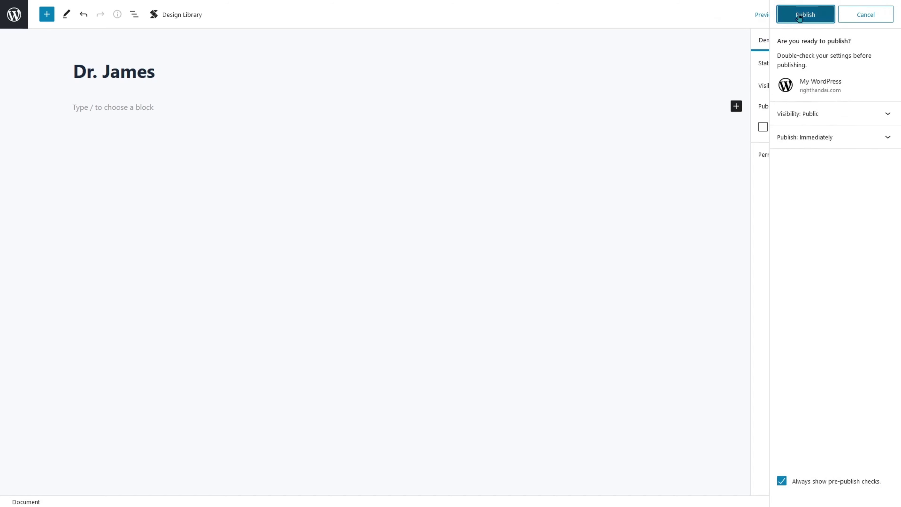
click(801, 16)
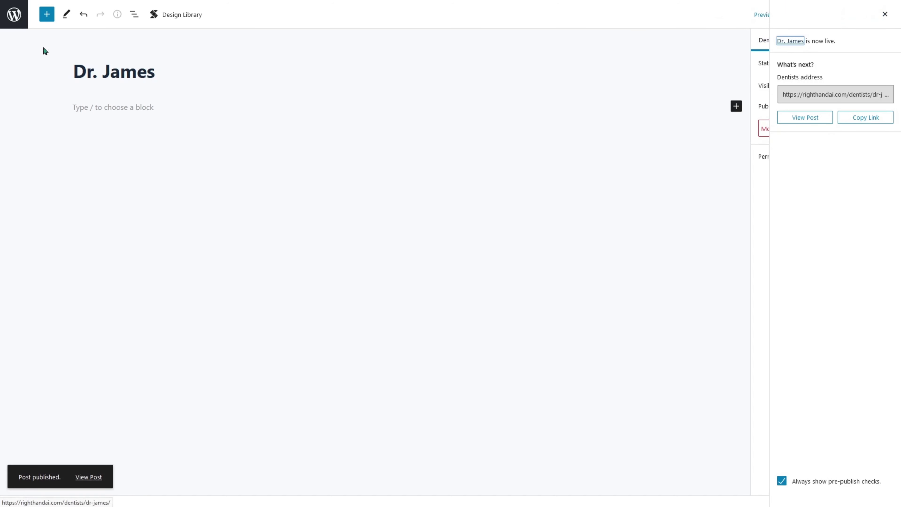
click(9, 11)
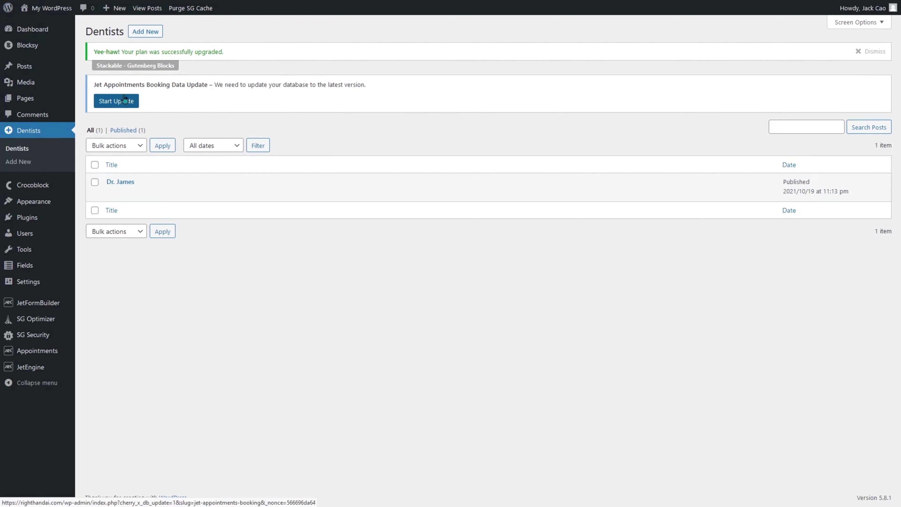
Publish a second Dentists entry titled Dr. Jane.
click(148, 37)
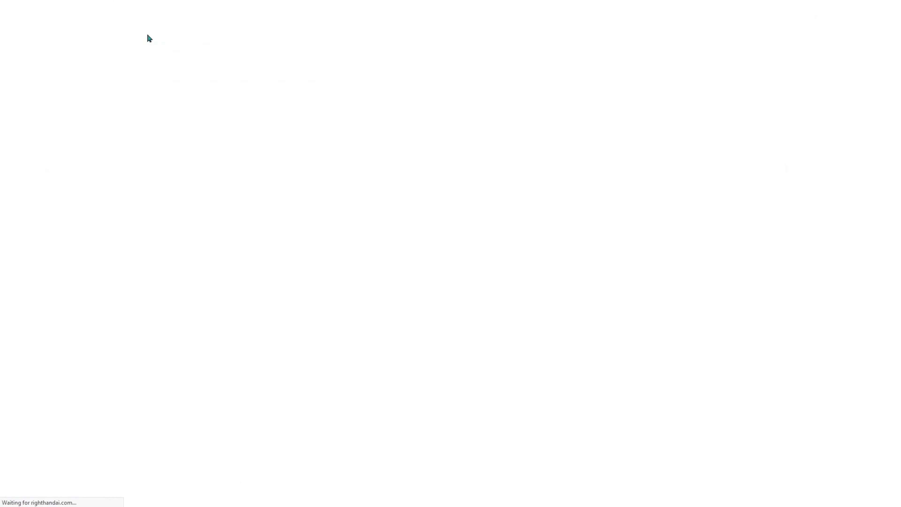
click(155, 9)
click(270, 10)
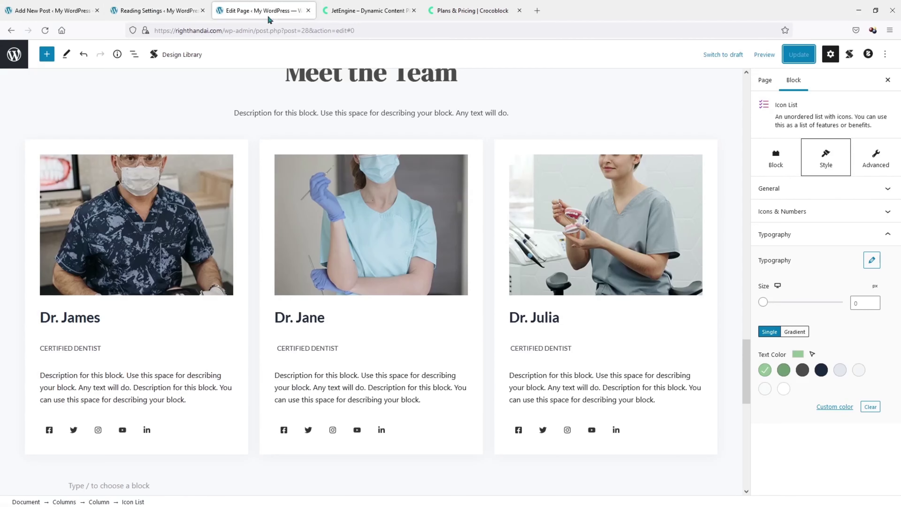
click(53, 10)
click(95, 74)
text(Dr. Jane)
click(800, 15)
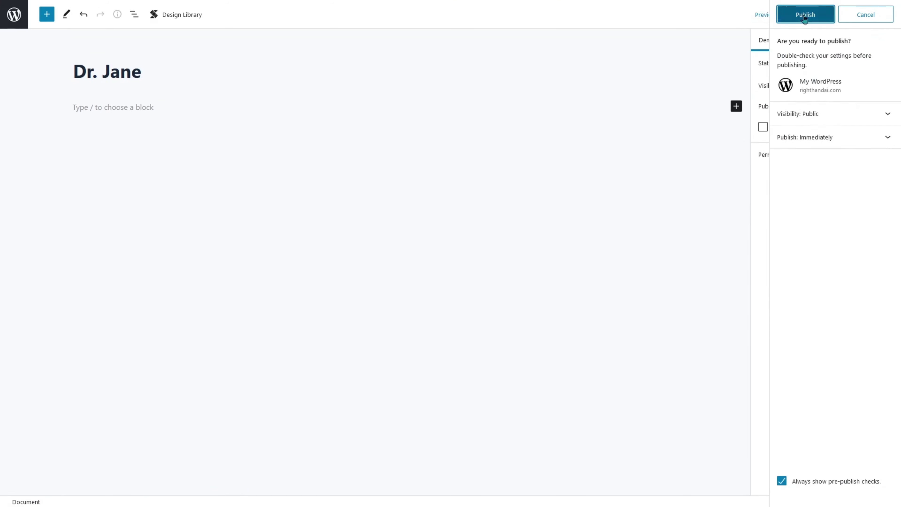
click(805, 14)
mouse_move(72, 3)
click(14, 54)
Publish a third Dentists entry titled Dr Julia.
click(256, 7)
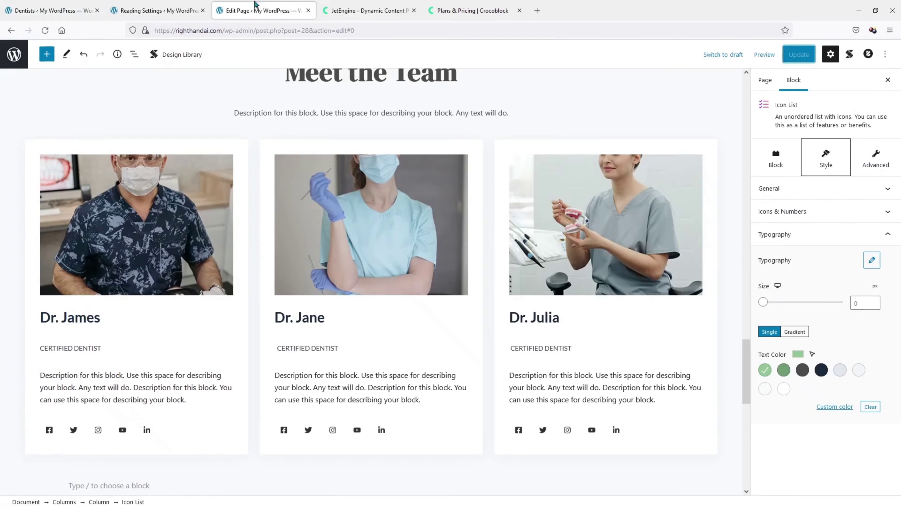
click(33, 7)
click(145, 32)
text(Dr Julia)
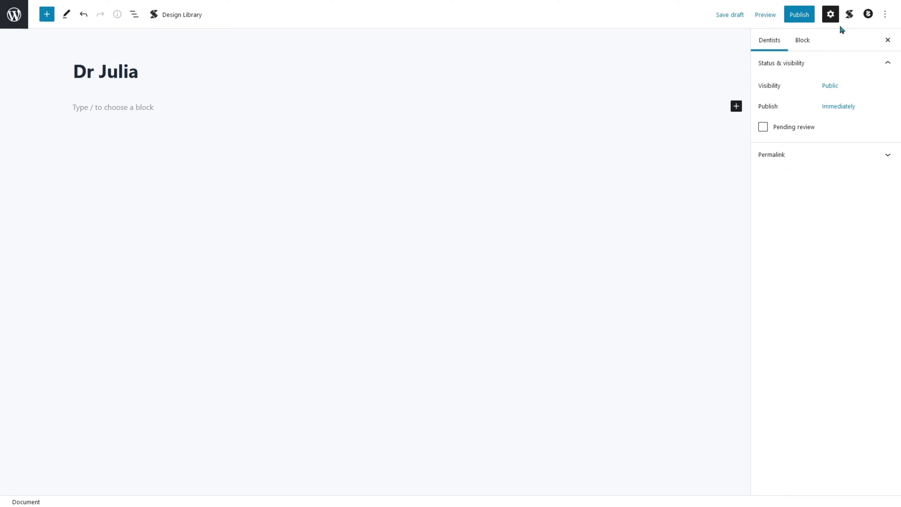
click(799, 15)
click(802, 19)
click(14, 14)
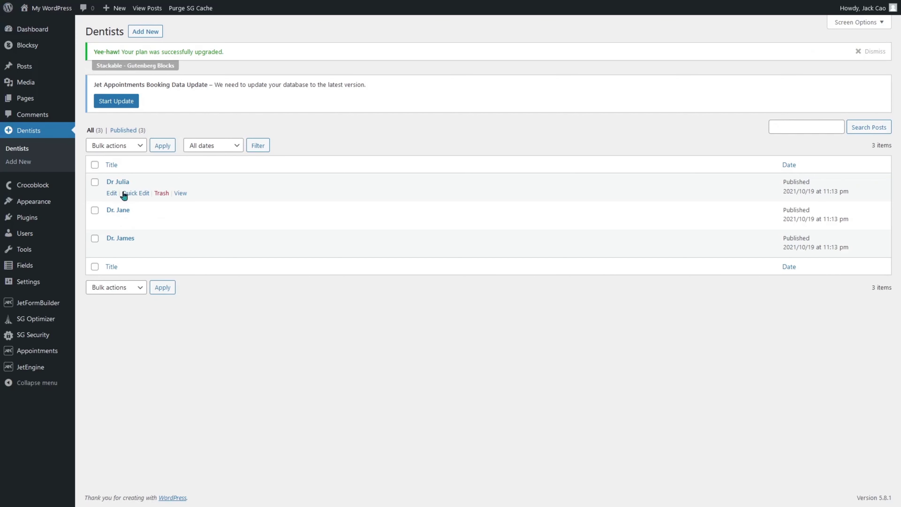
Quick Edit the Dr Julia entry and update its title to Dr. Julia.
click(129, 195)
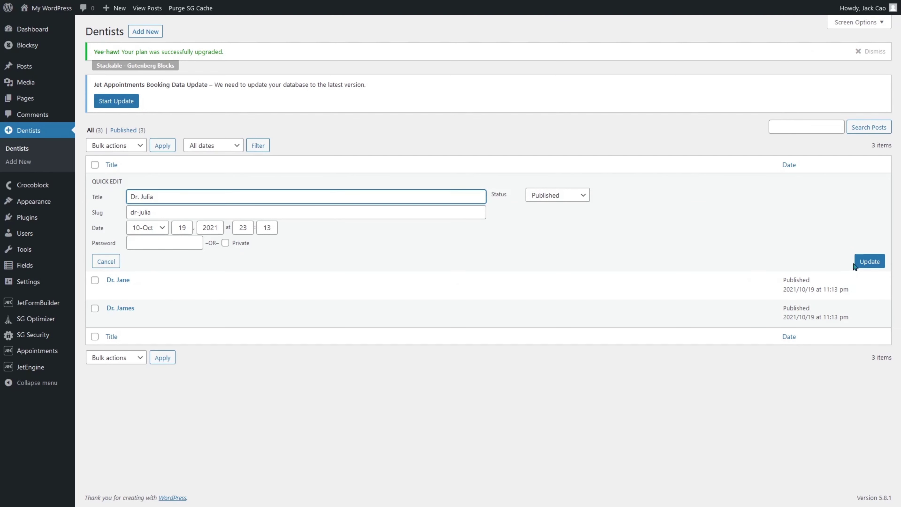
click(870, 261)
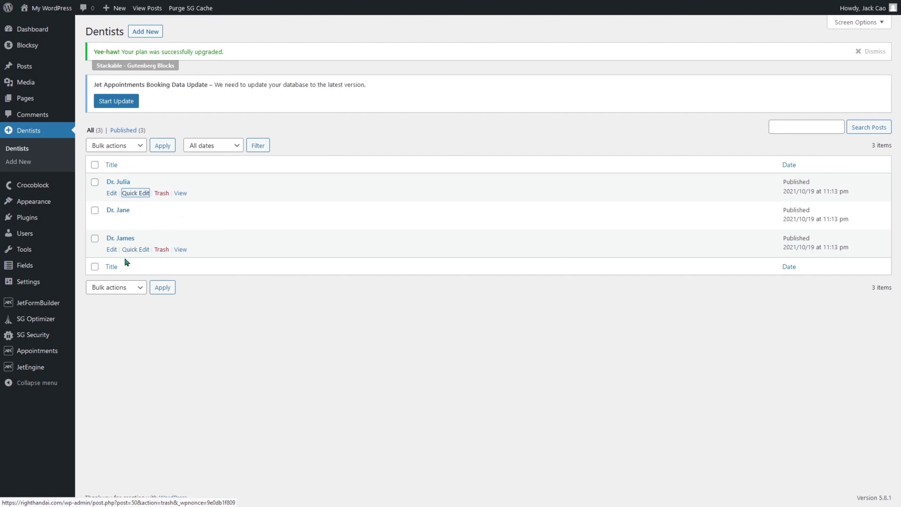
Start a new JetEngine post type named Services with slug services.
mouse_move(32, 369)
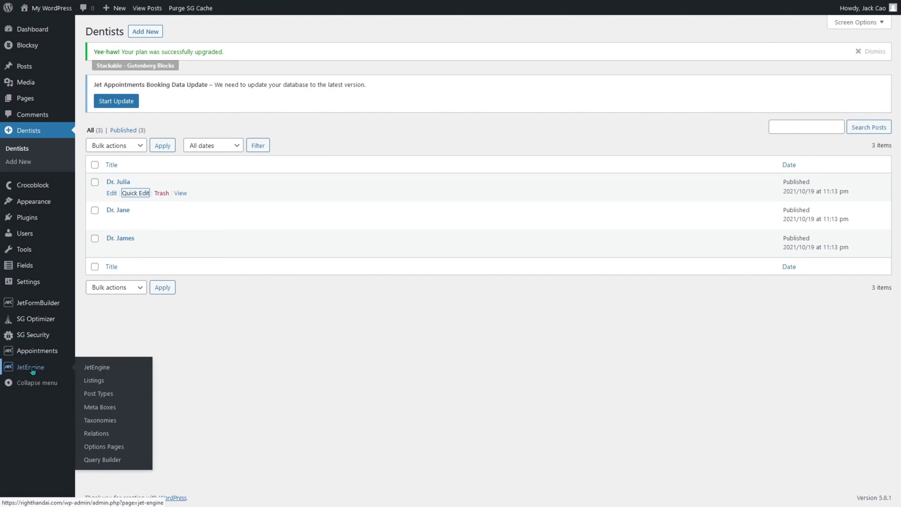
click(108, 396)
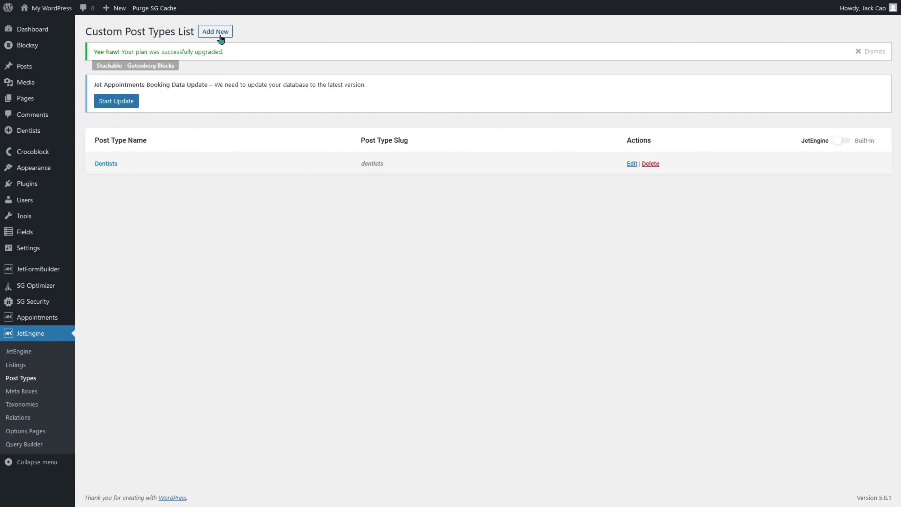
click(215, 31)
click(424, 180)
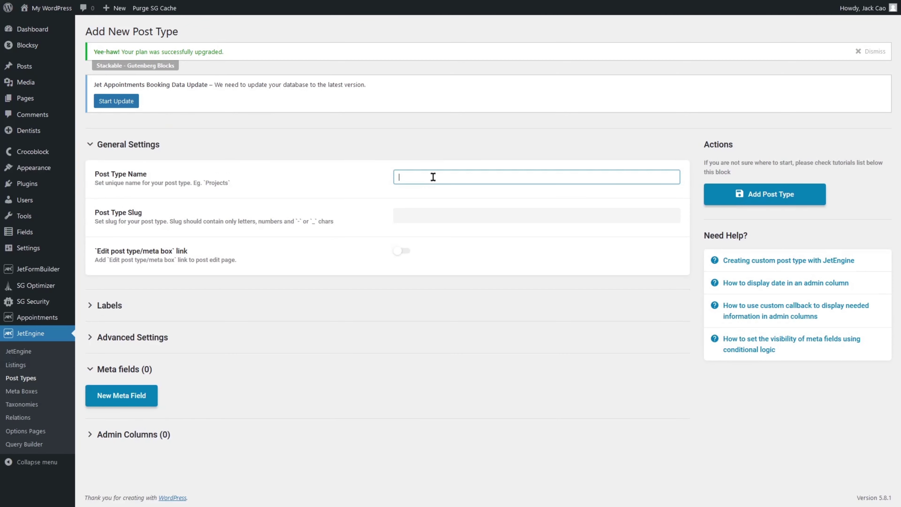
text(Services)
key(Tab)
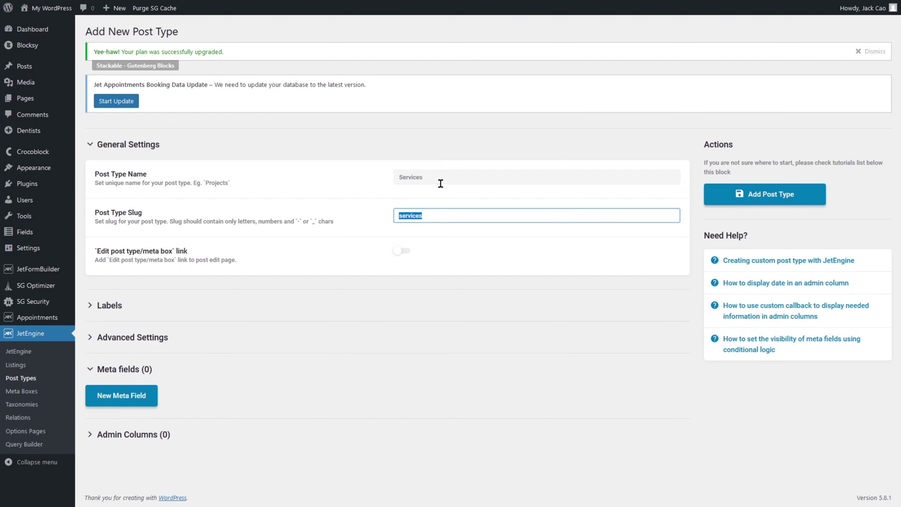
click(456, 250)
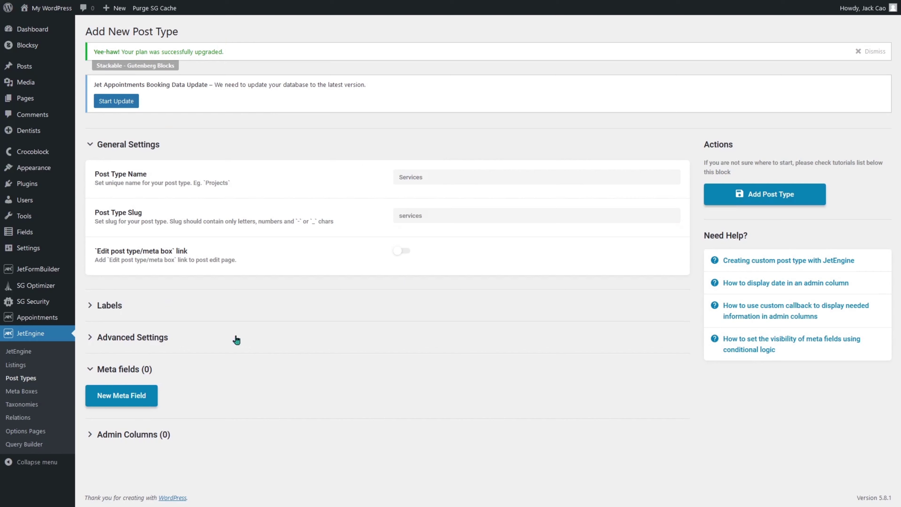
Choose the heart dashicon as its menu icon and save the Services post type.
click(90, 338)
scroll(254, 359, down, 15)
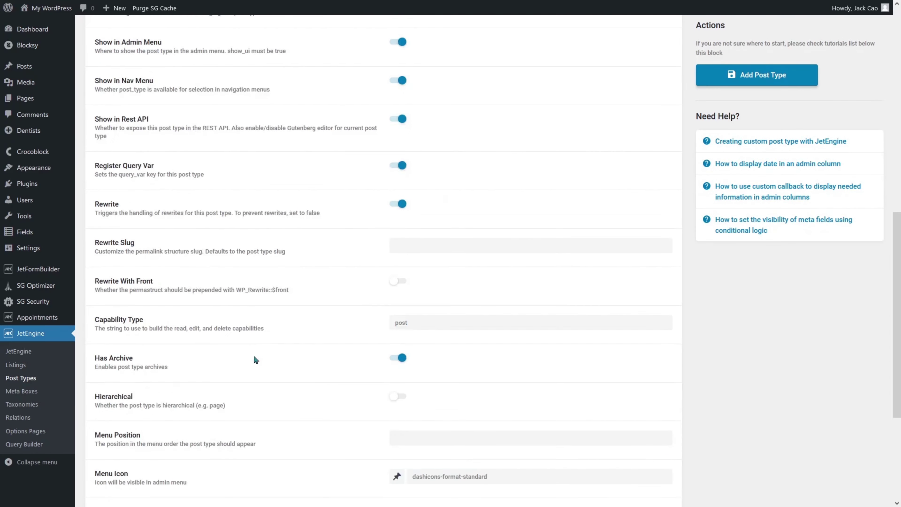
click(440, 286)
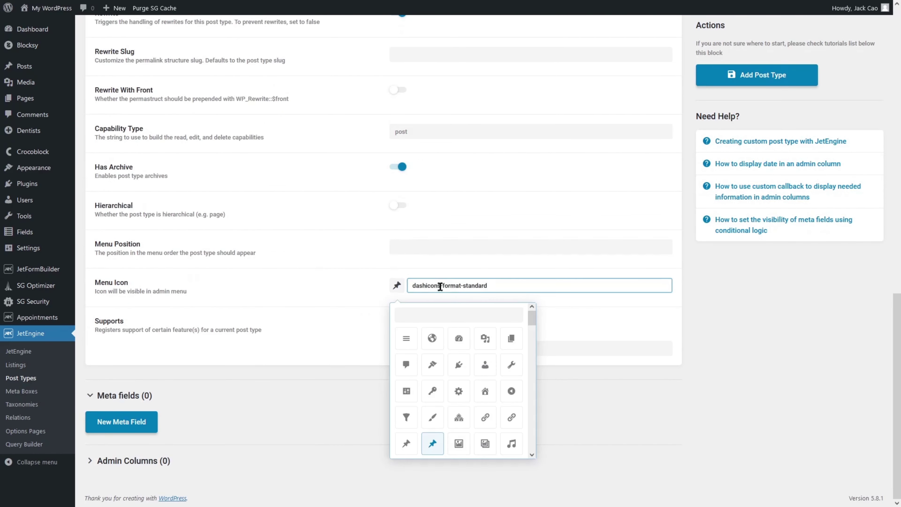
text(heart)
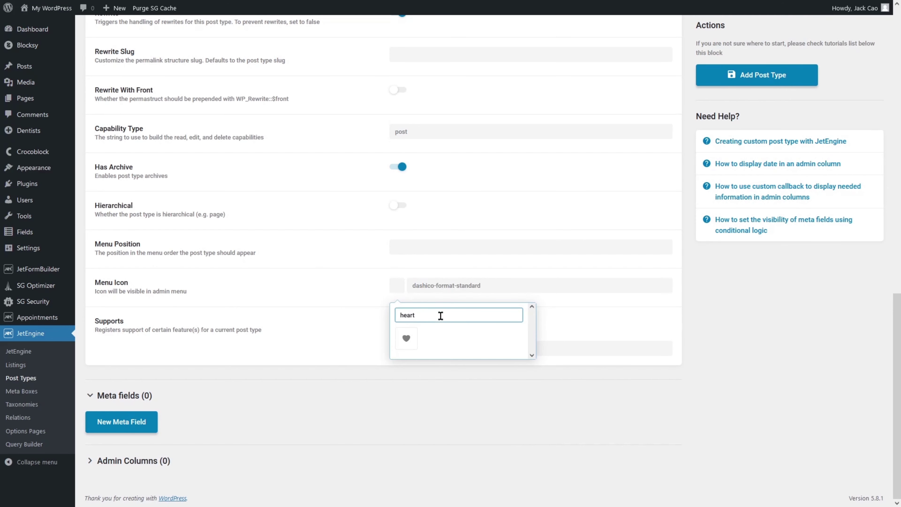
click(407, 338)
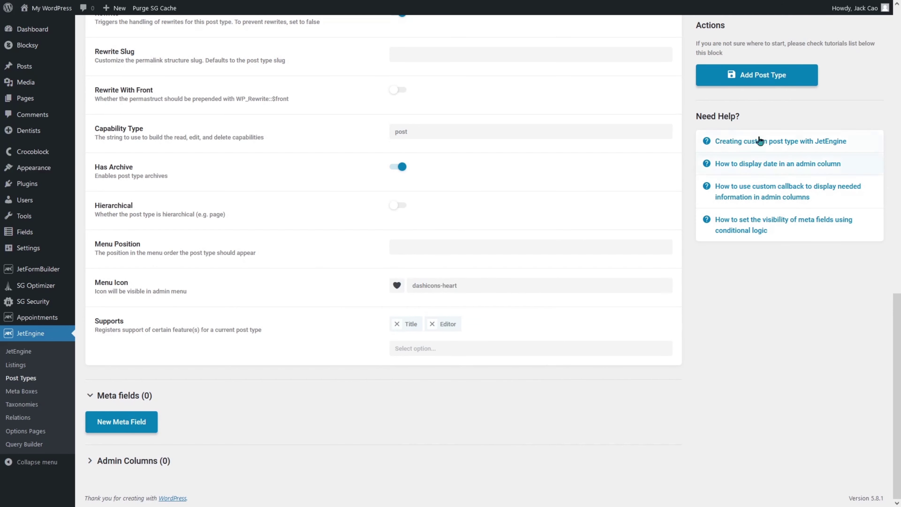
click(761, 83)
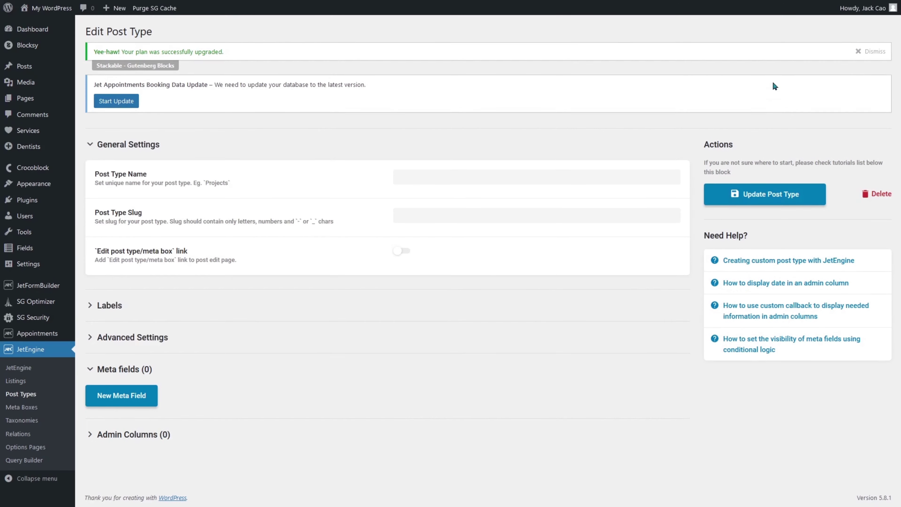
mouse_move(39, 130)
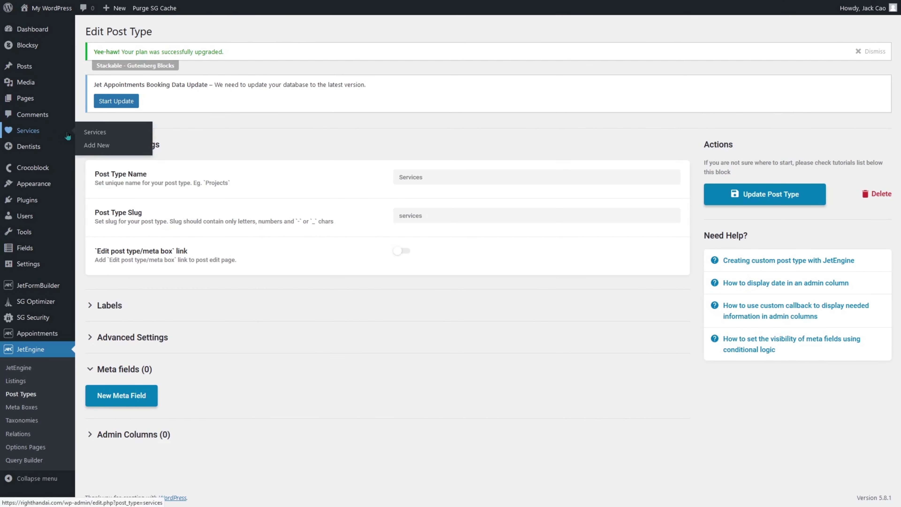
Publish a Services post titled General Dentistry.
click(97, 147)
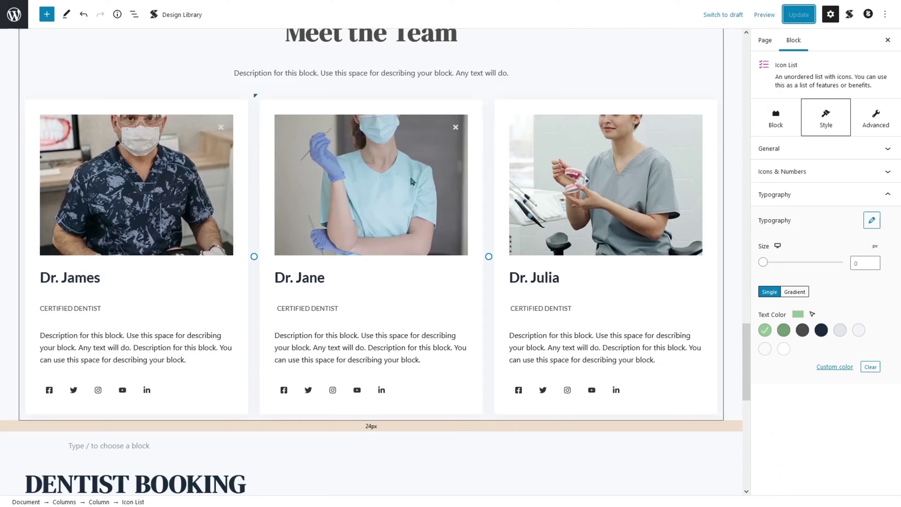
scroll(390, 248, up, 10)
scroll(436, 249, up, 10)
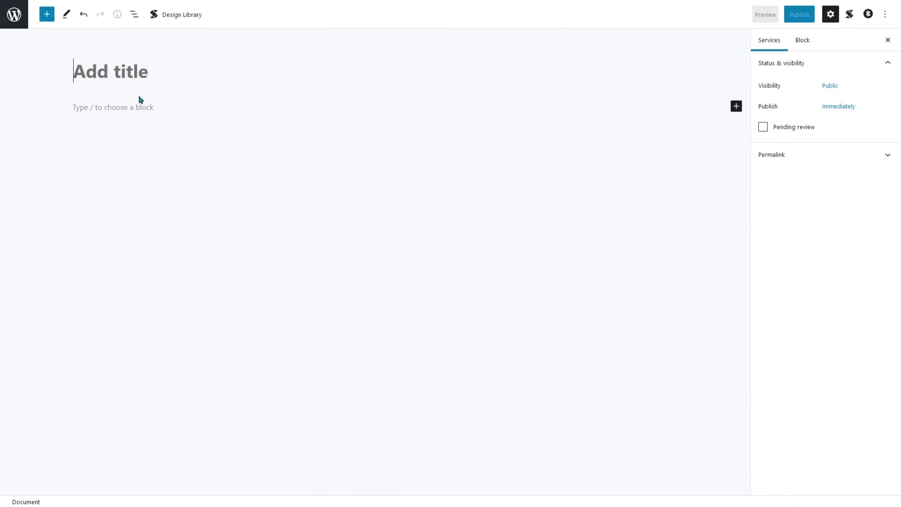
text(General Dentistry)
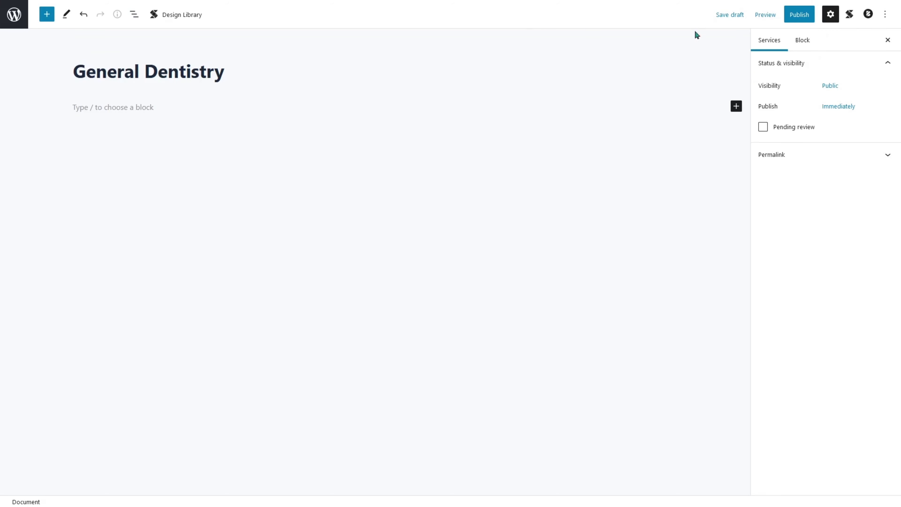
click(802, 17)
click(804, 20)
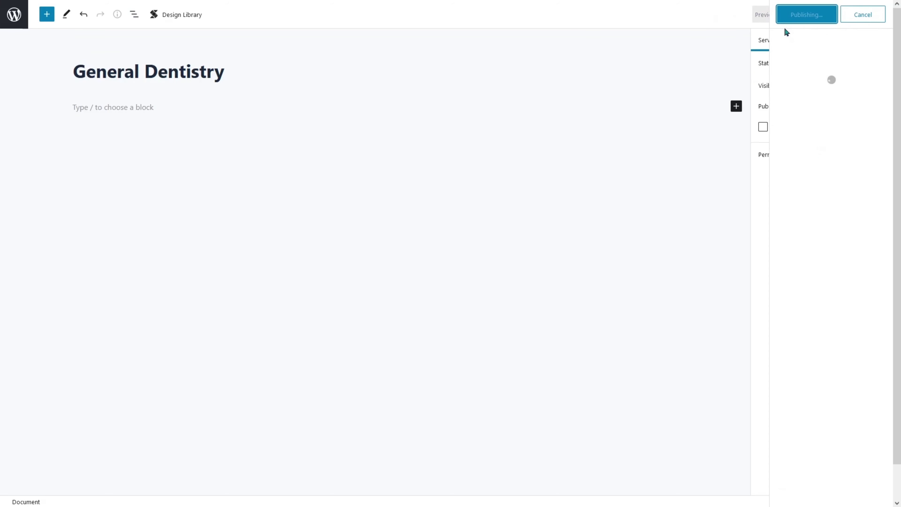
click(10, 22)
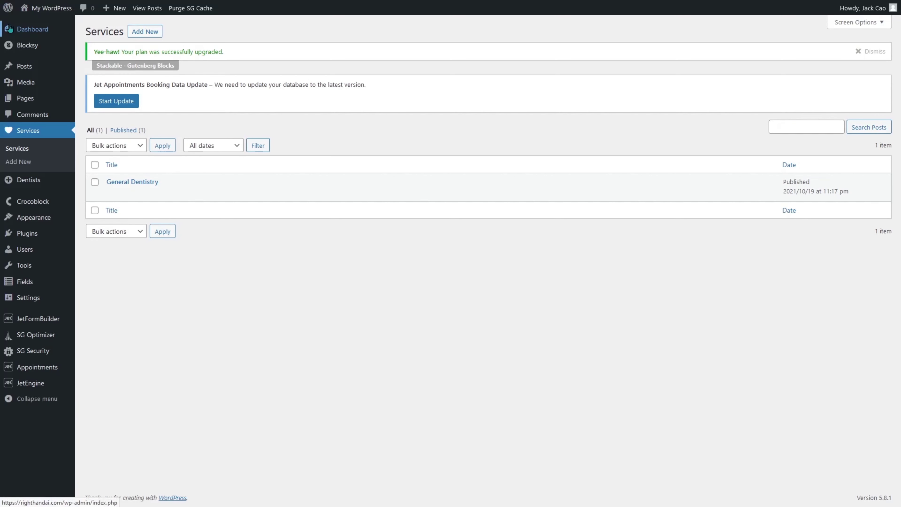
Publish a second Services post titled Cosmetics.
click(141, 35)
mouse_move(305, 3)
click(334, 6)
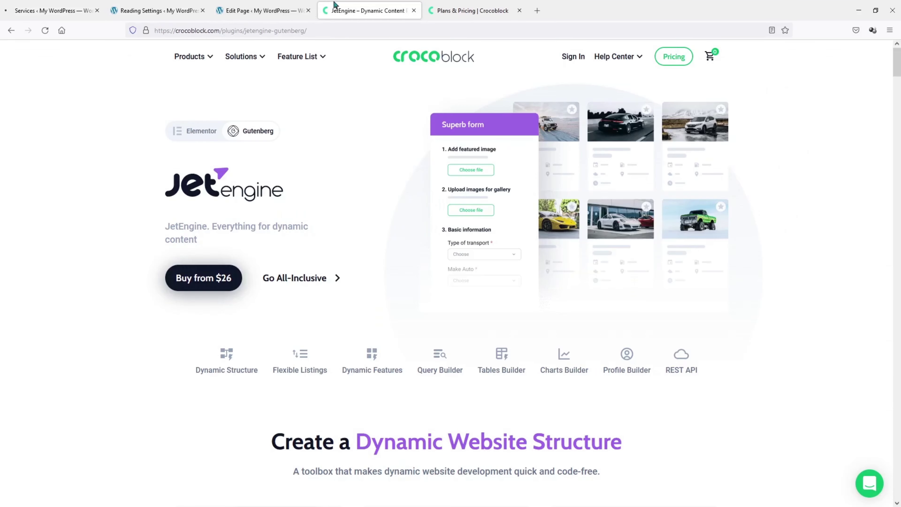
click(301, 5)
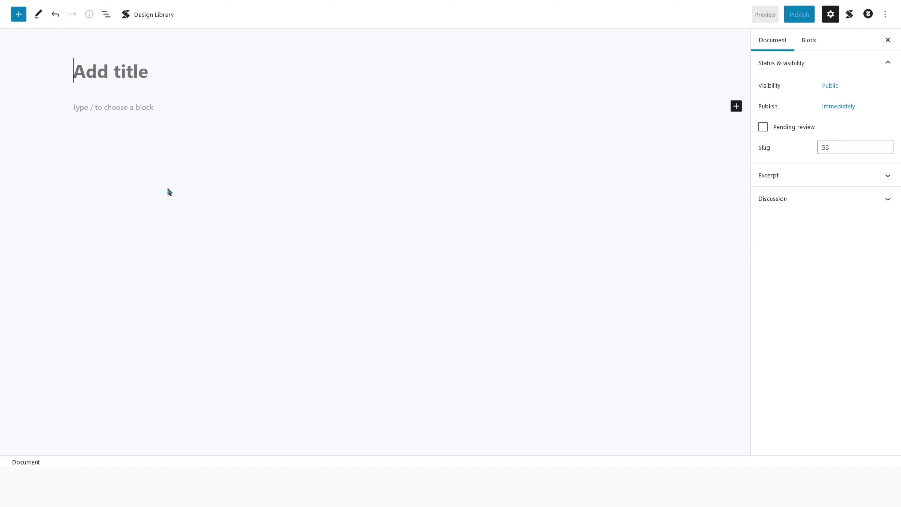
click(154, 76)
text(Cosmt)
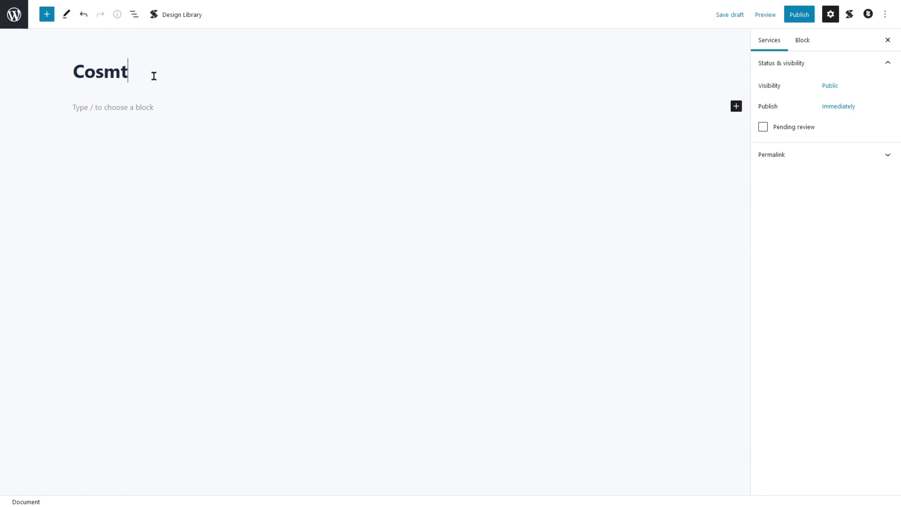
key(BackSpace)
text(etics)
click(799, 14)
click(805, 14)
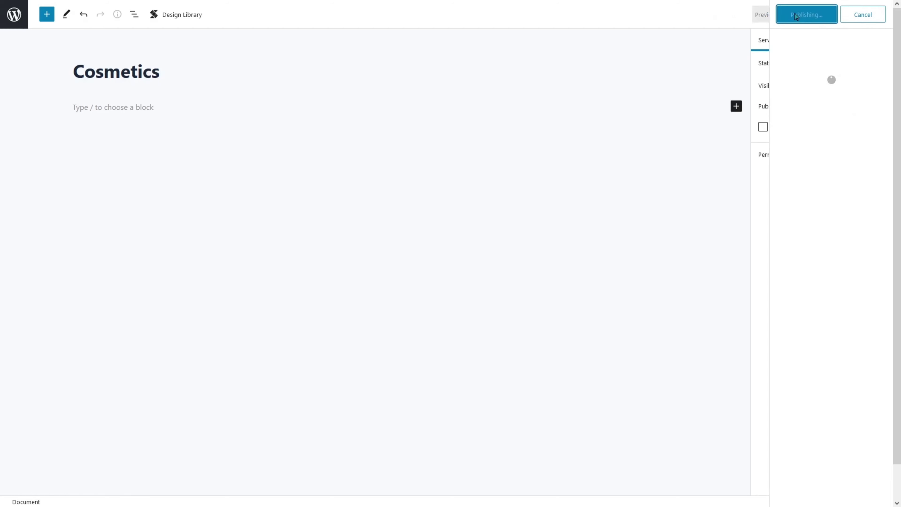
click(14, 54)
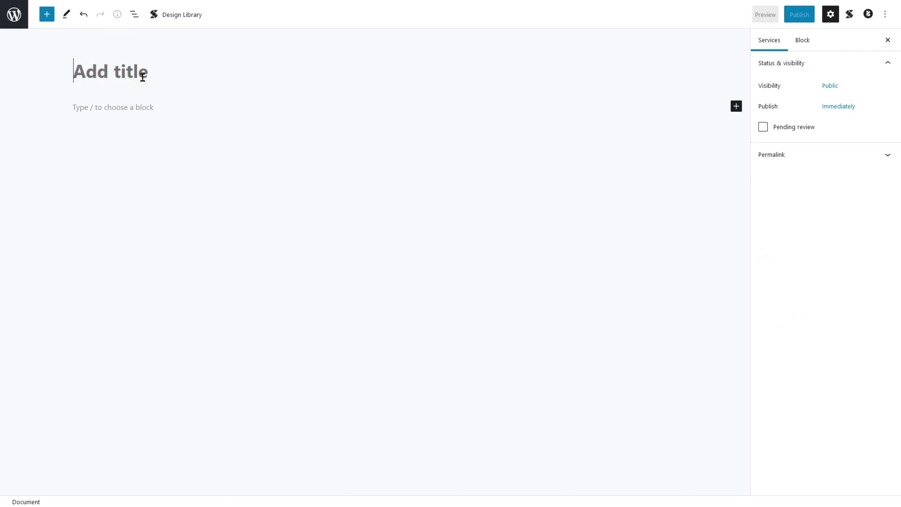
Publish a third Services post titled Surgical.
text(Surgical)
click(799, 14)
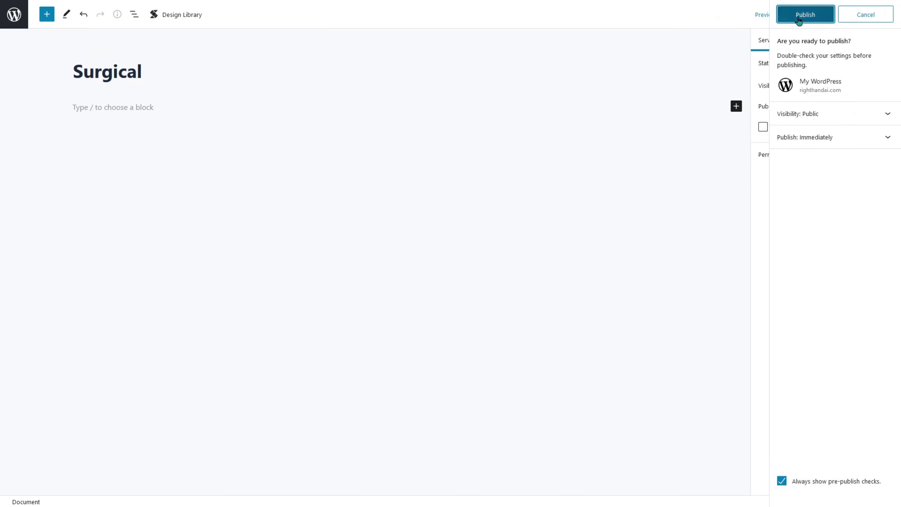
click(798, 20)
click(14, 18)
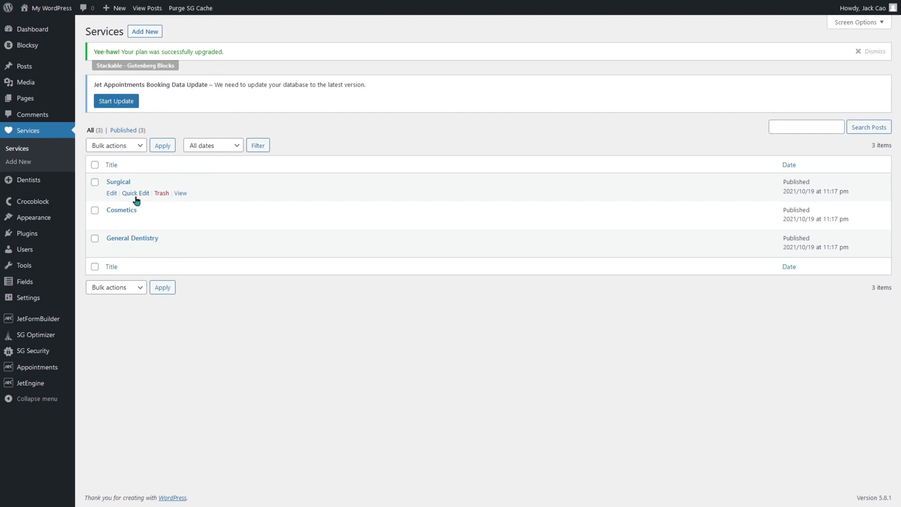
In Appointments Set Up, pick Services for services, enable providers with Dentists, and continue.
mouse_move(51, 370)
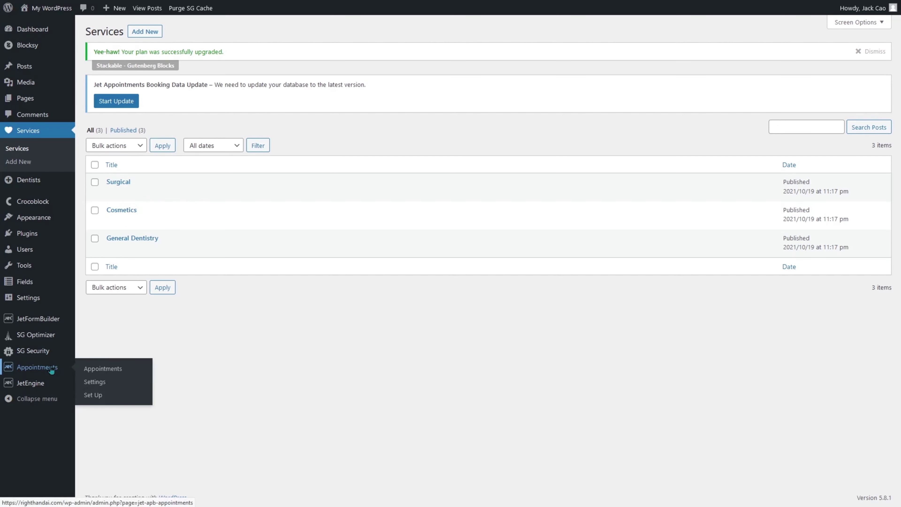
click(93, 395)
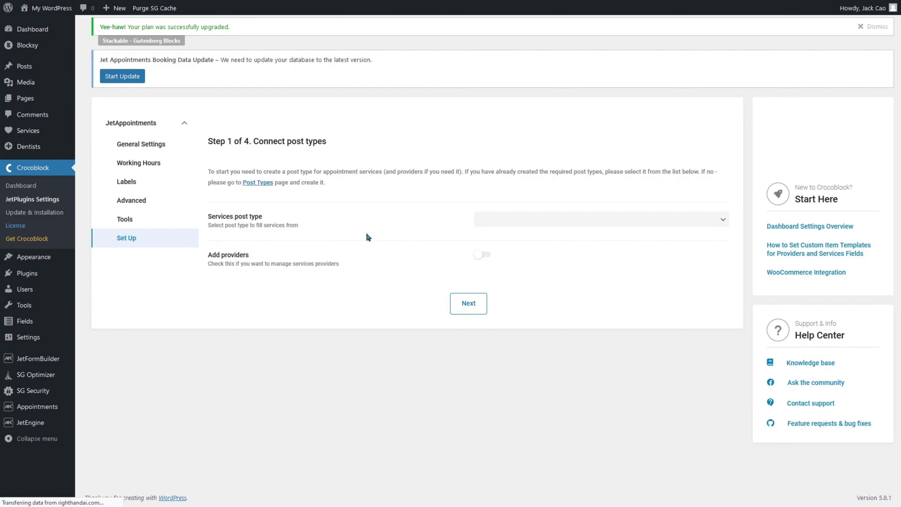
click(631, 227)
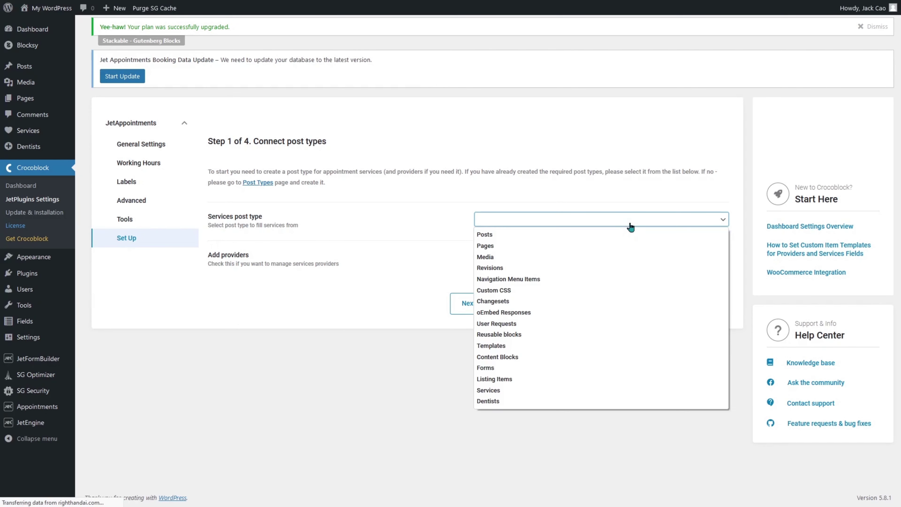
click(600, 390)
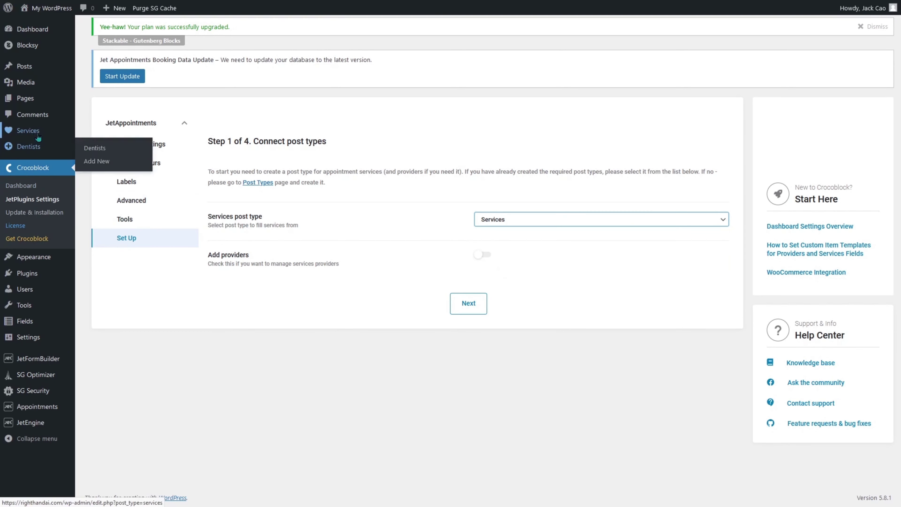
click(490, 257)
click(554, 297)
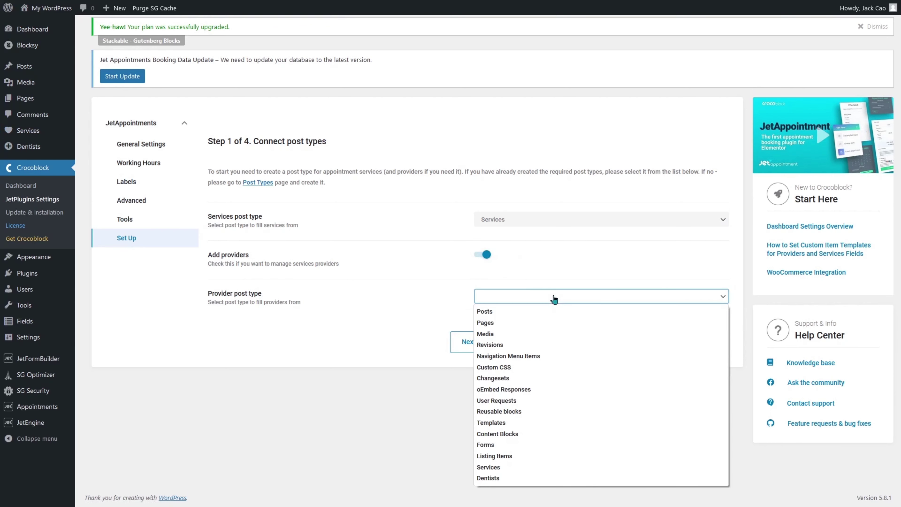
click(562, 478)
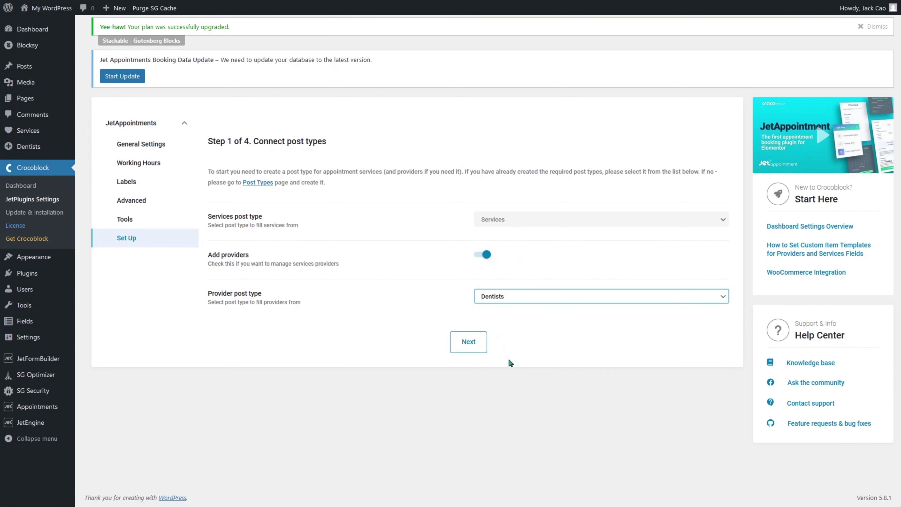
click(469, 342)
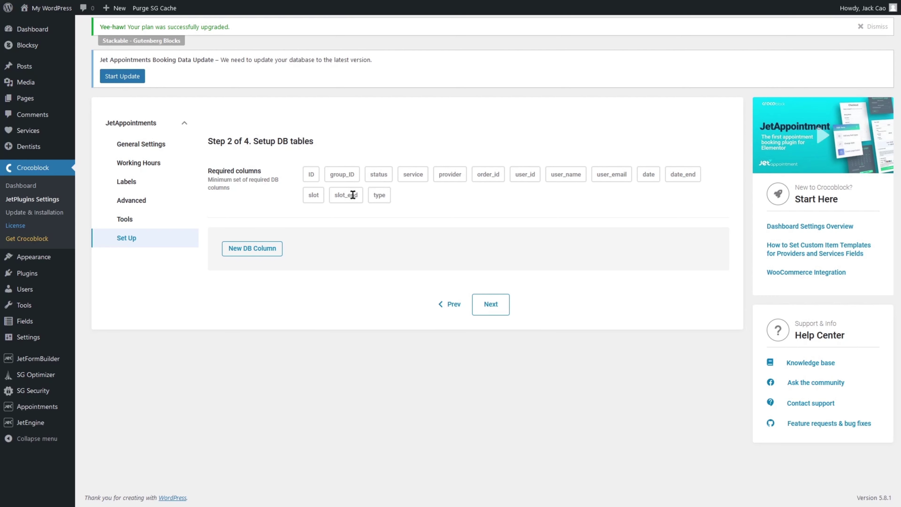
Add two new DB columns named user_phone and user_firstname, then continue to Step 3 working hours.
click(244, 249)
click(497, 286)
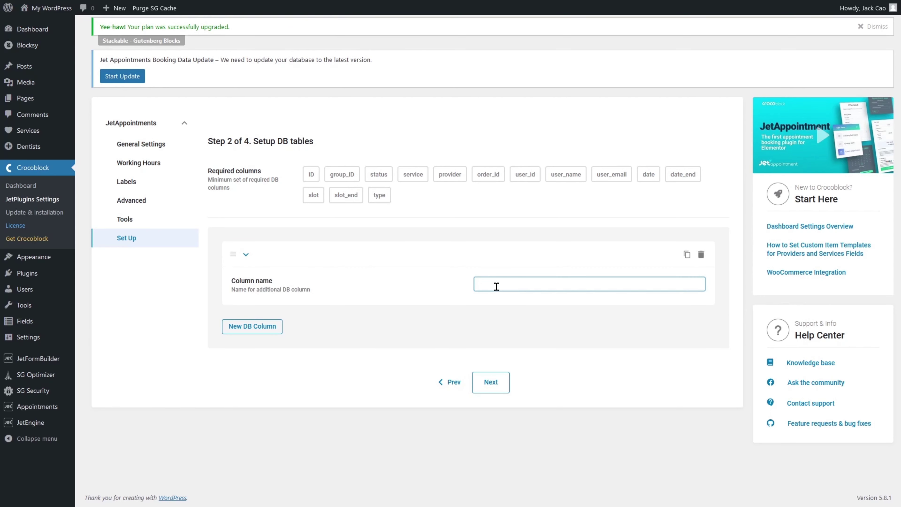
text(user_phone)
click(264, 326)
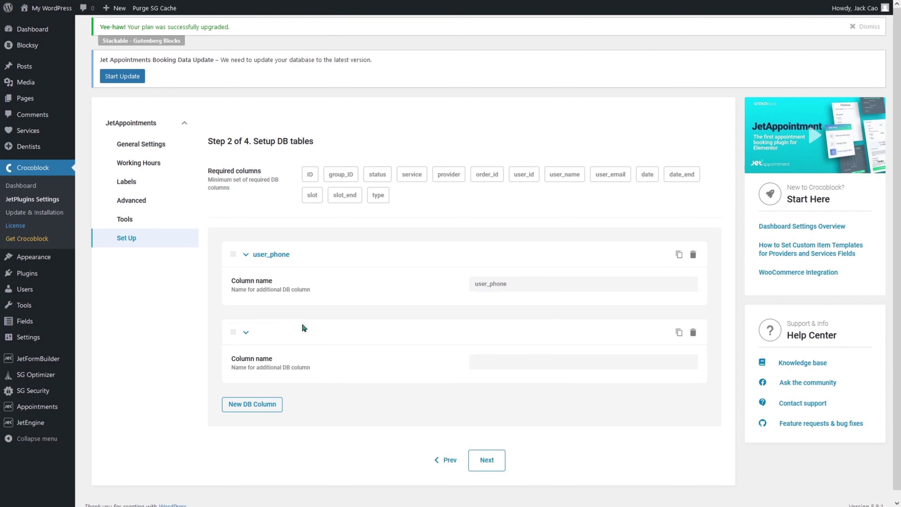
click(509, 366)
text(user)
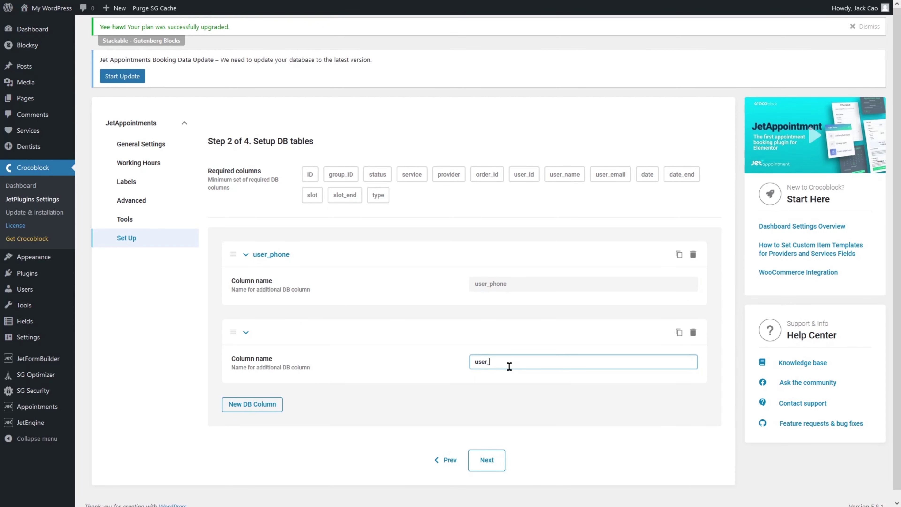
text(_firstname)
click(403, 352)
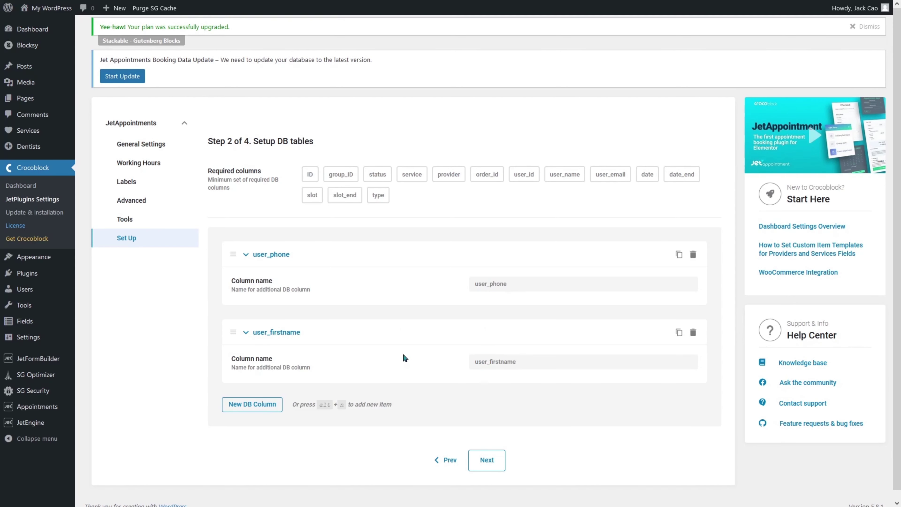
click(486, 461)
click(533, 200)
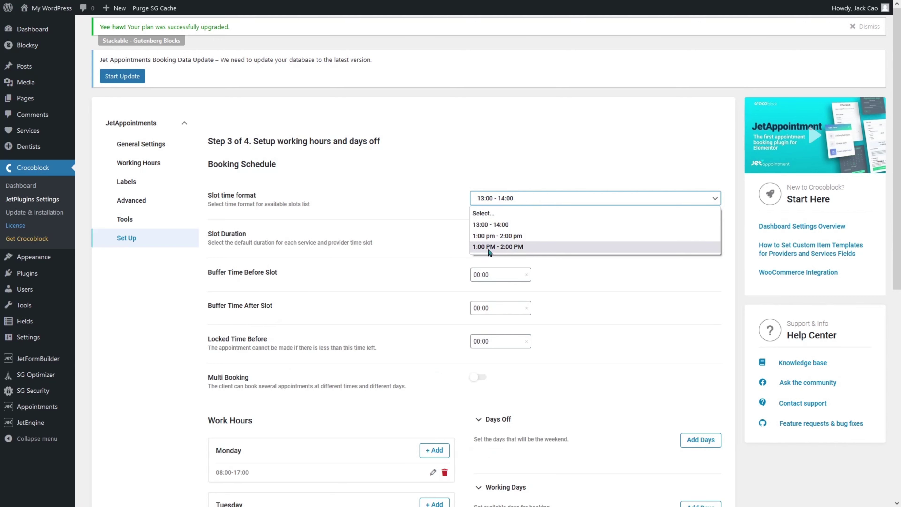
Choose the '1:00 PM - 2:00 PM' slot time format and a 00:45 slot duration.
click(506, 248)
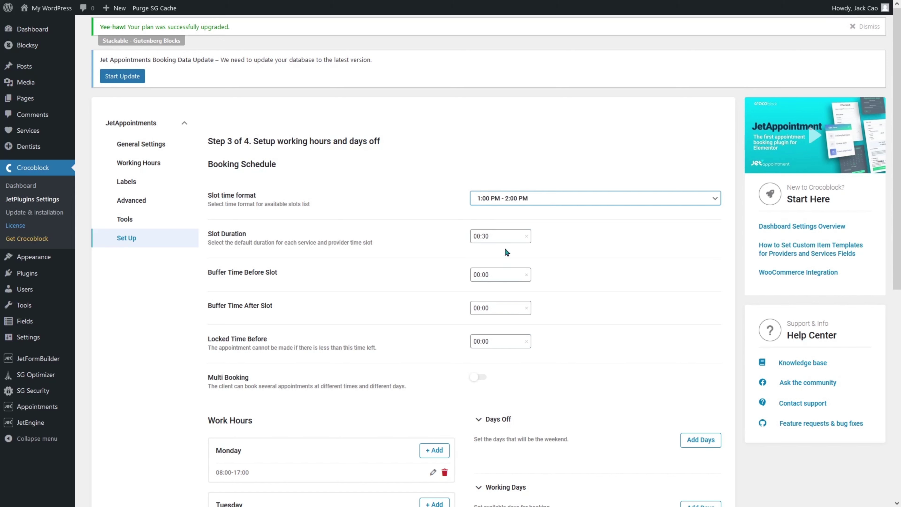
click(515, 236)
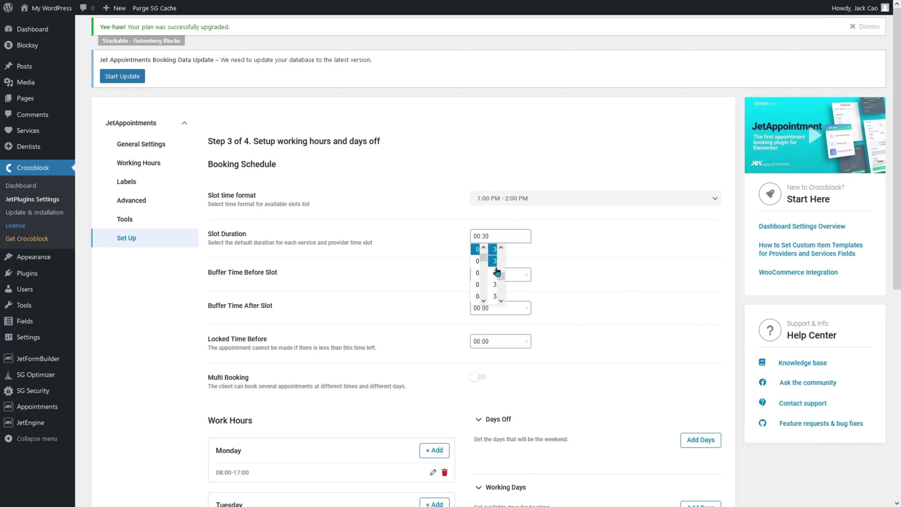
scroll(497, 270, down, 4)
click(494, 279)
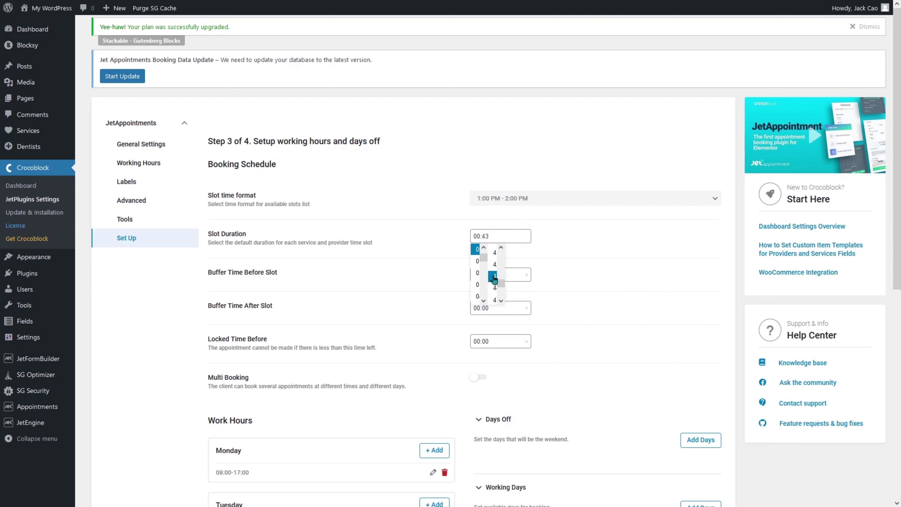
click(495, 300)
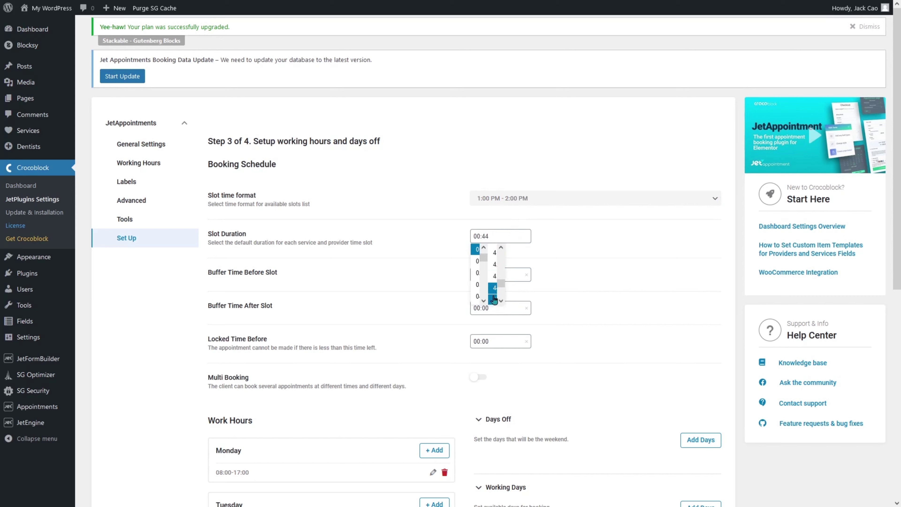
click(501, 234)
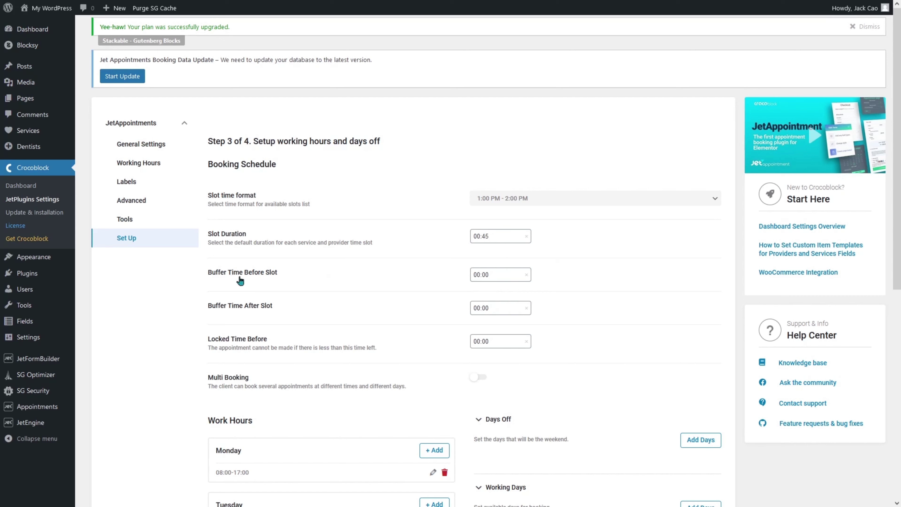
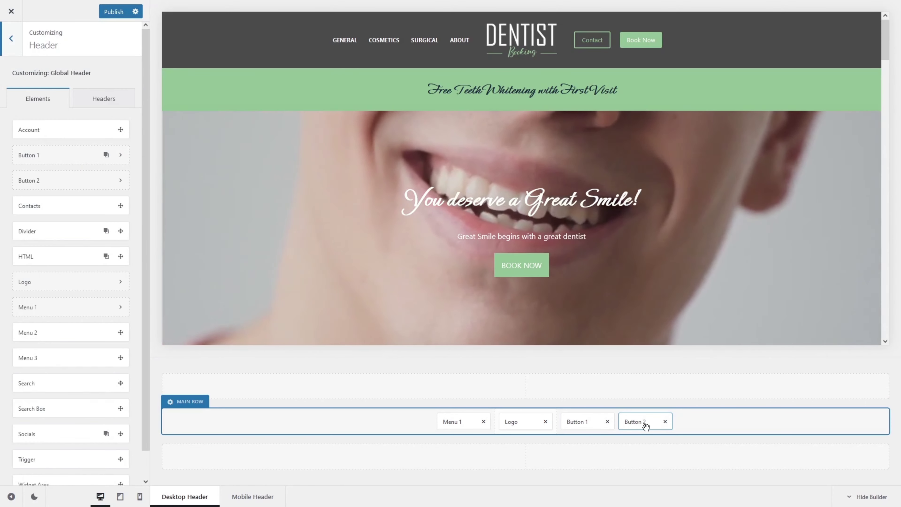
Set the header Book Now button to Open Popup with the Booking Form template and publish.
click(650, 422)
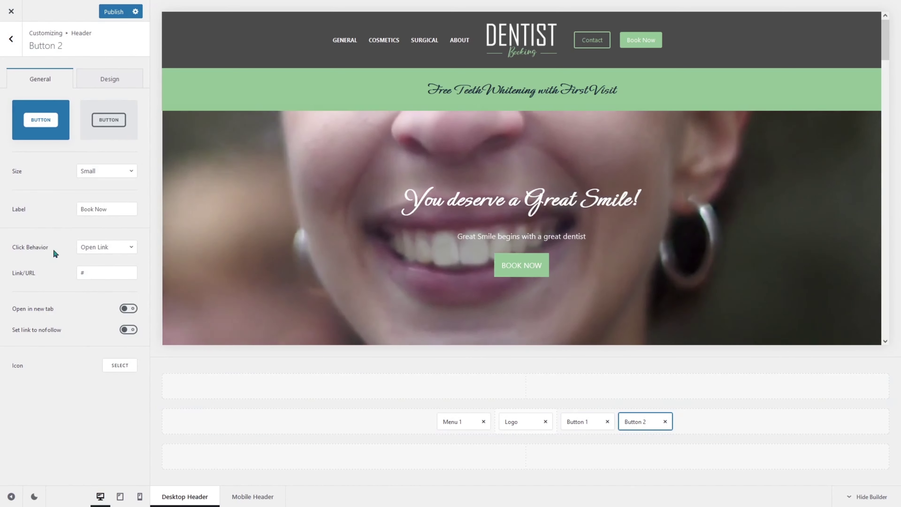
click(88, 248)
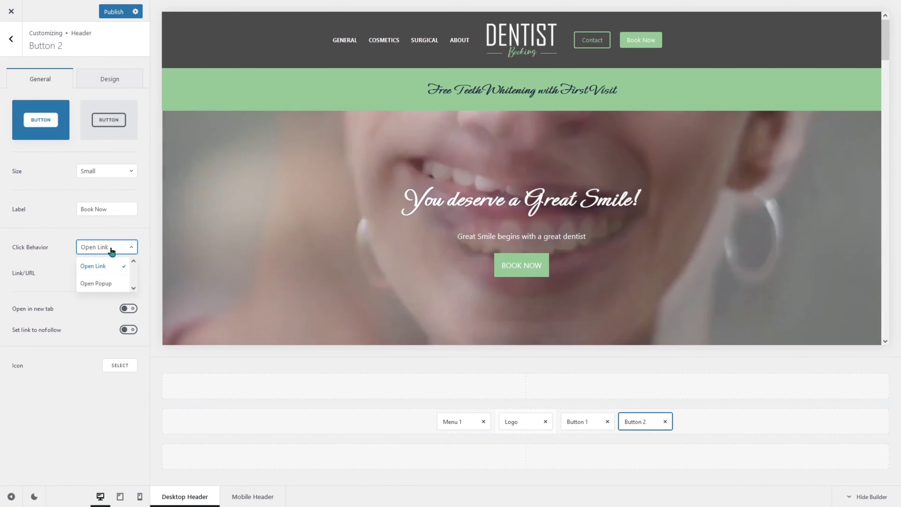
click(109, 282)
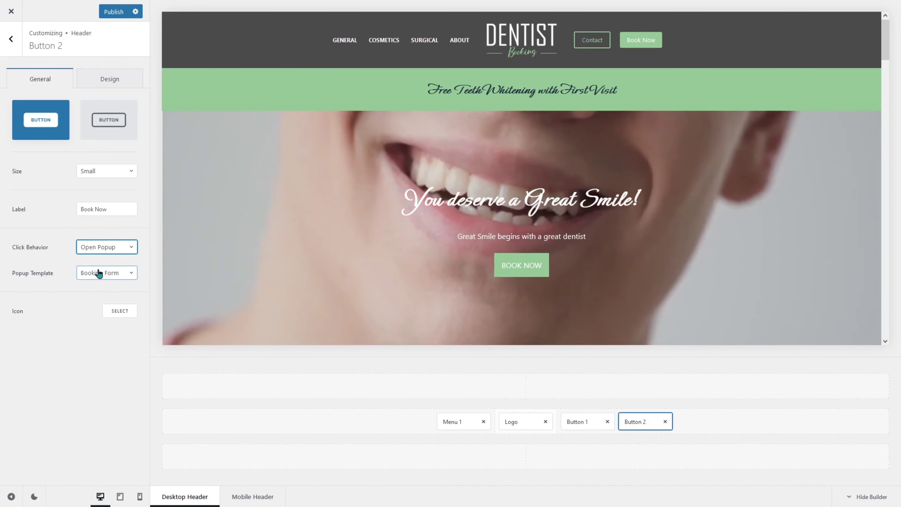
click(114, 12)
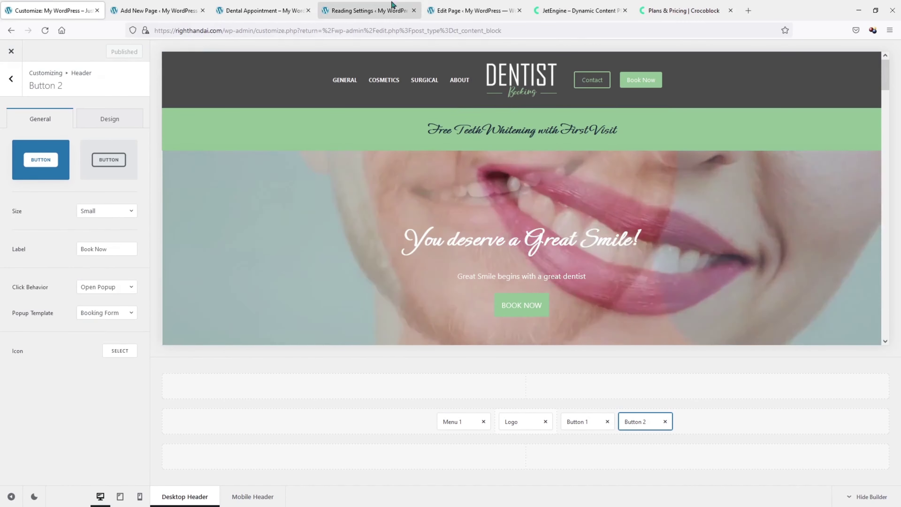
click(392, 10)
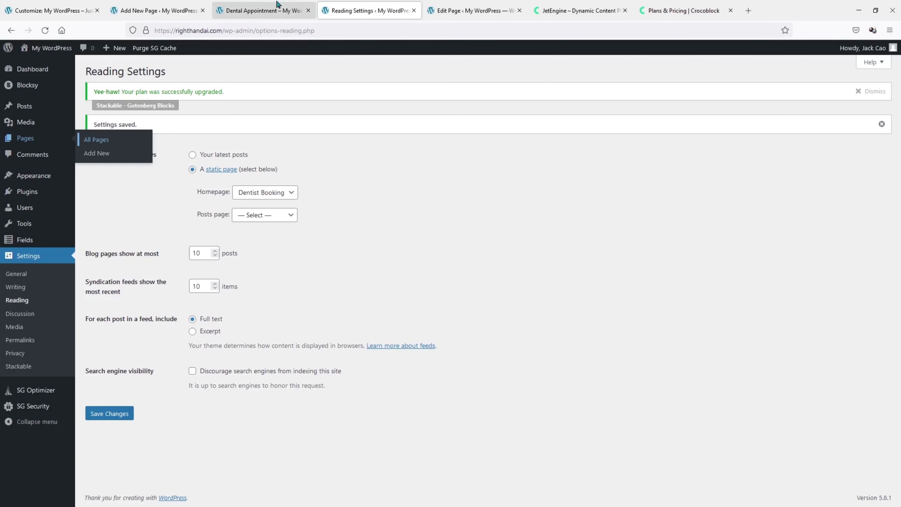
On the live homepage, confirm Book Now opens the Booking Form popup, then go to Blocksy Content Blocks.
click(276, 10)
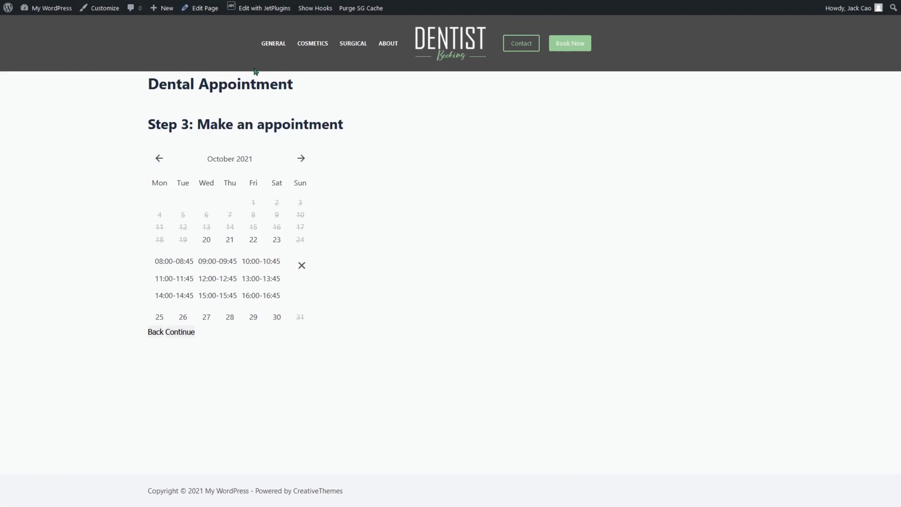
click(429, 37)
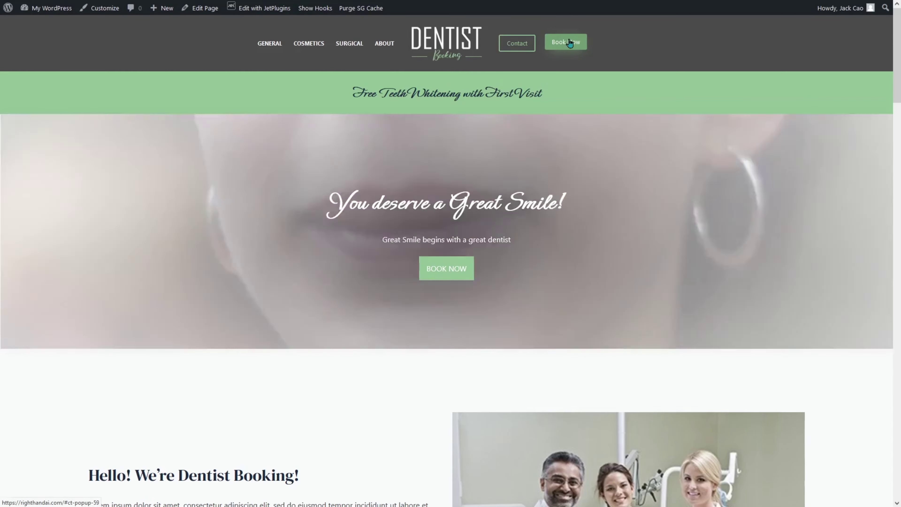
click(569, 41)
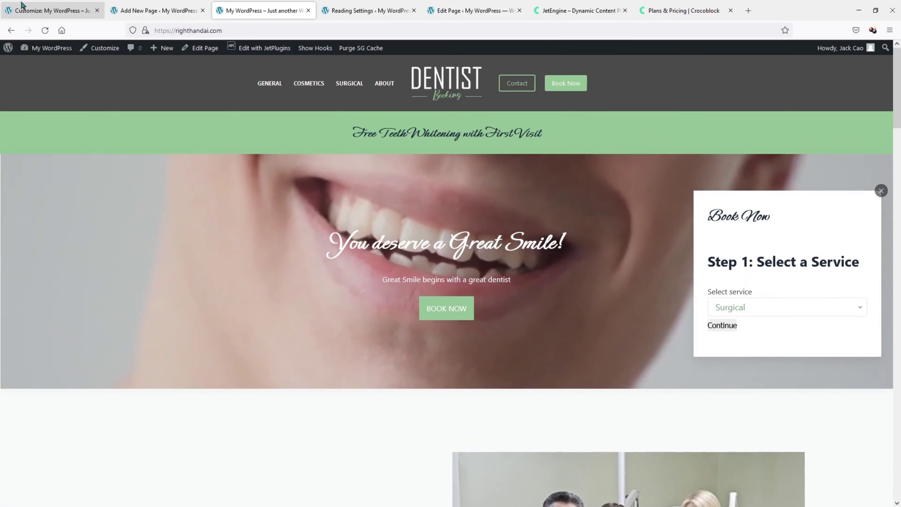
click(32, 8)
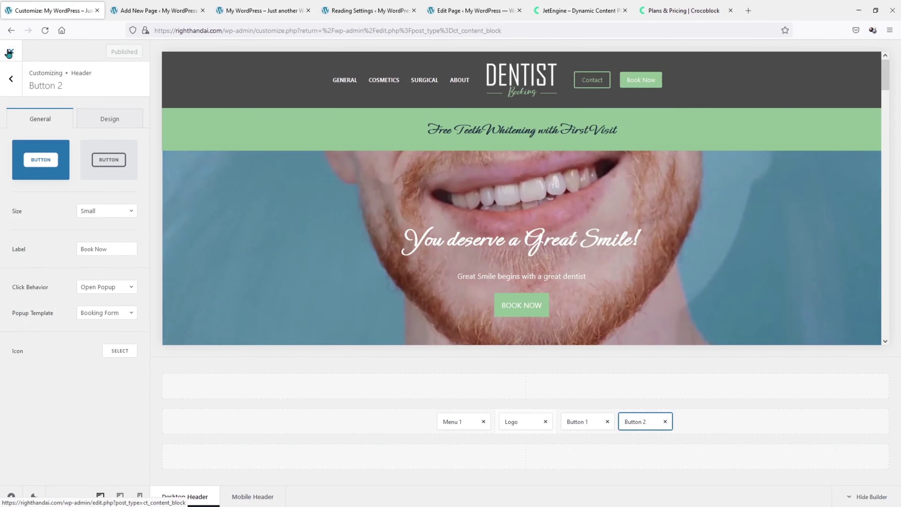
click(9, 53)
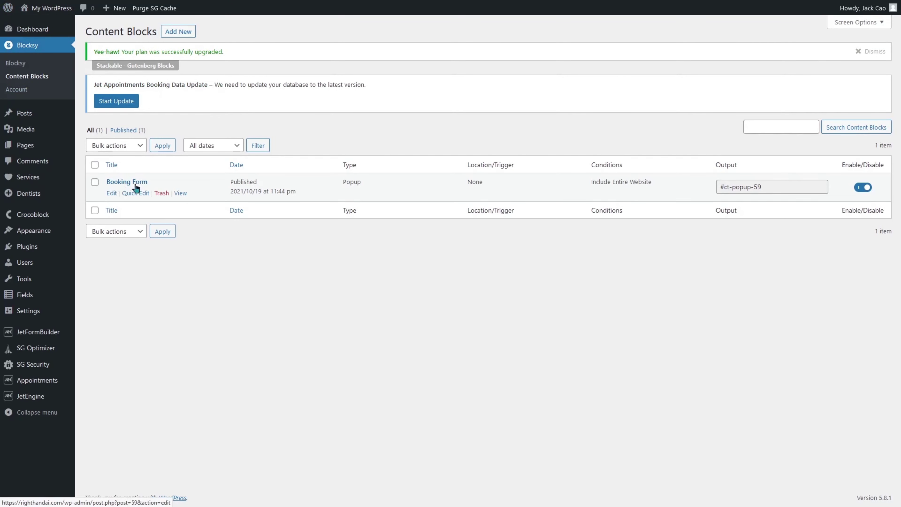
In the Booking Form content block, insert a single-column (100) Columns block with an empty paragraph.
click(111, 195)
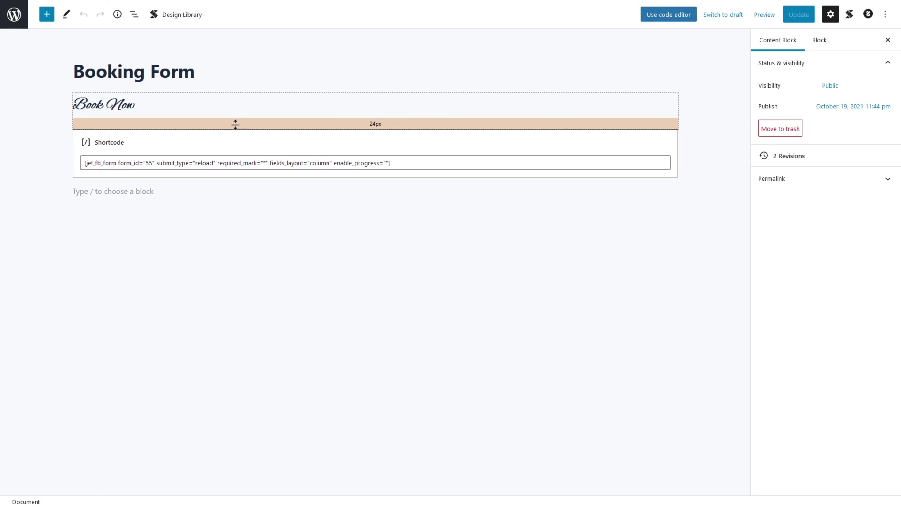
click(167, 190)
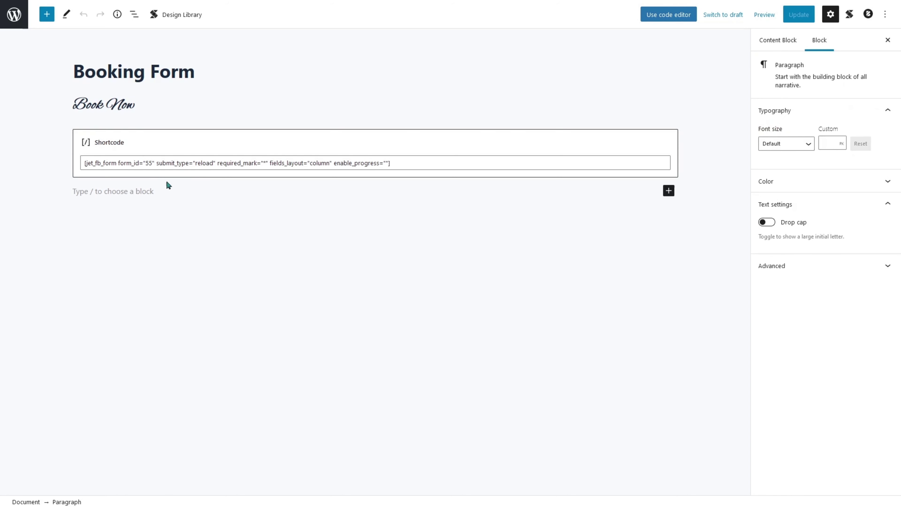
text(/col)
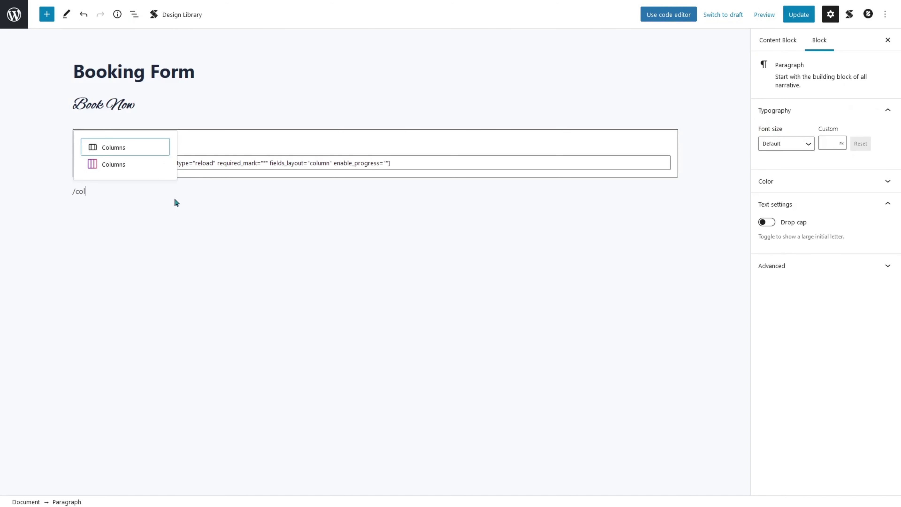
click(147, 166)
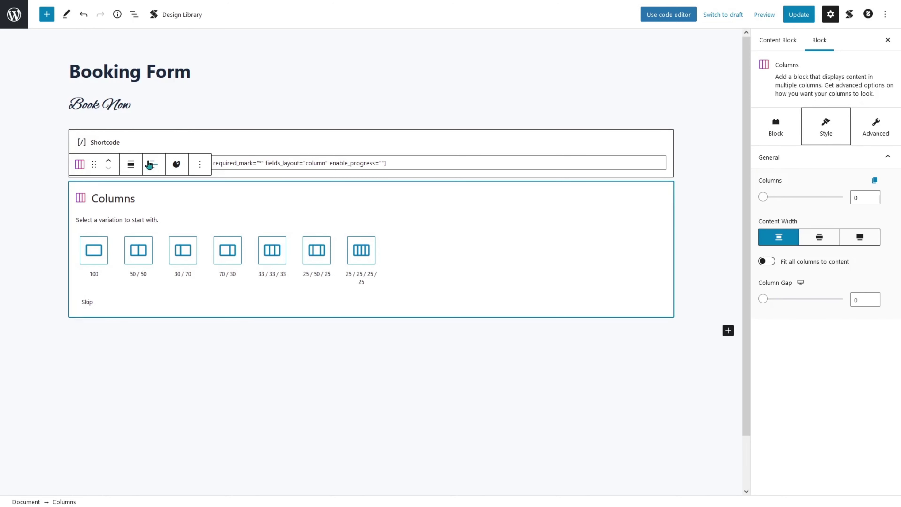
click(100, 254)
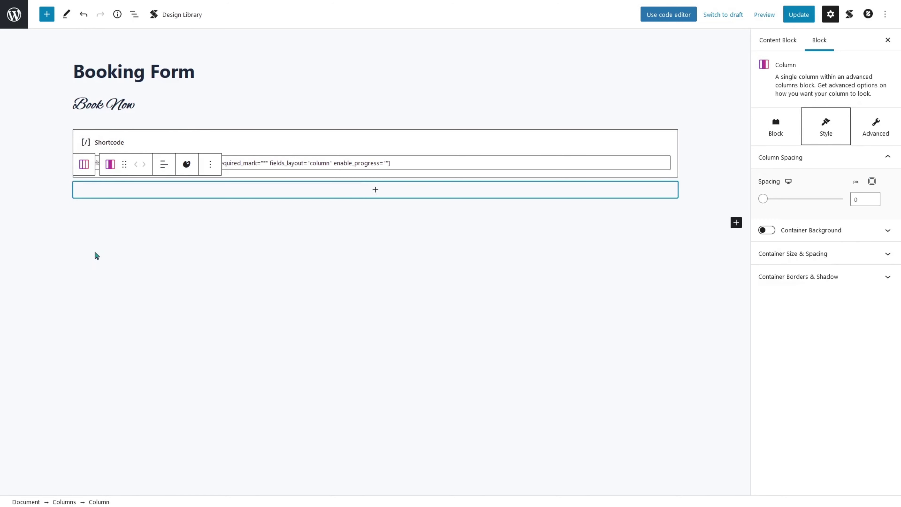
click(405, 185)
click(323, 270)
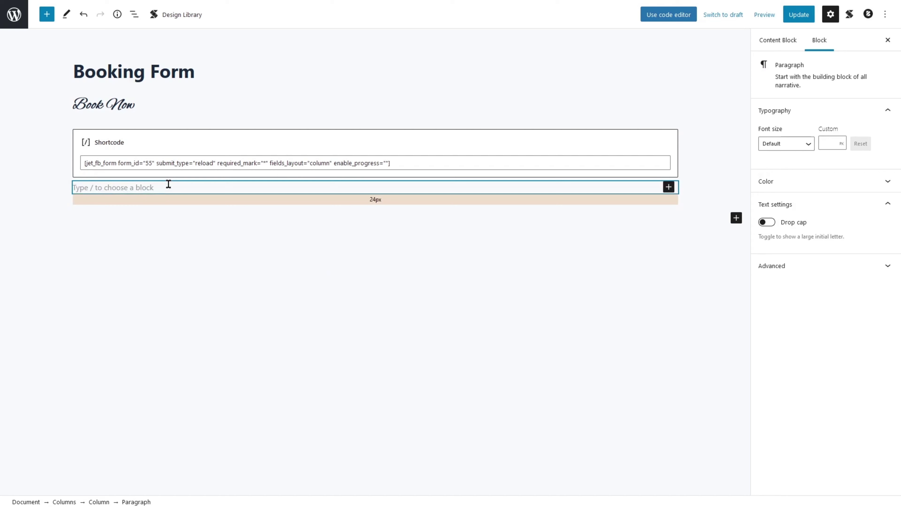
Move the Book Now heading into the new column, removing the original.
click(122, 106)
click(300, 80)
click(316, 126)
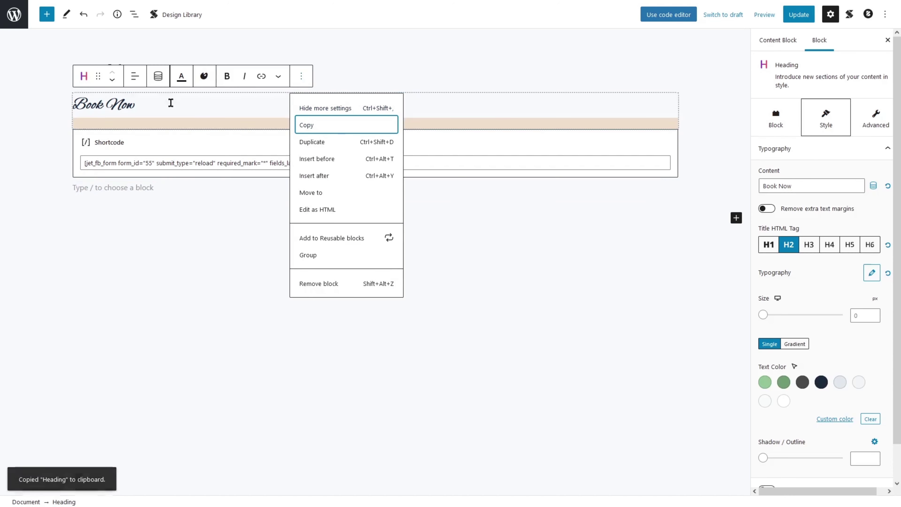
click(333, 287)
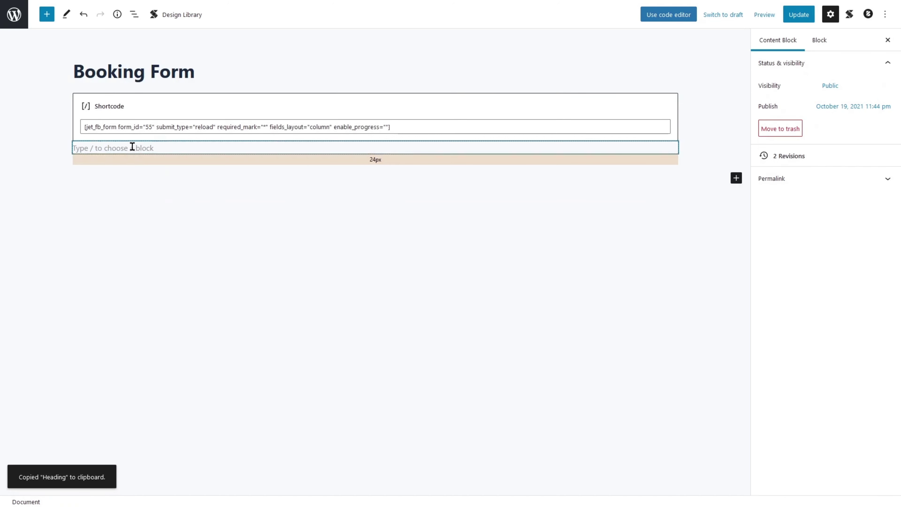
click(144, 149)
click(133, 15)
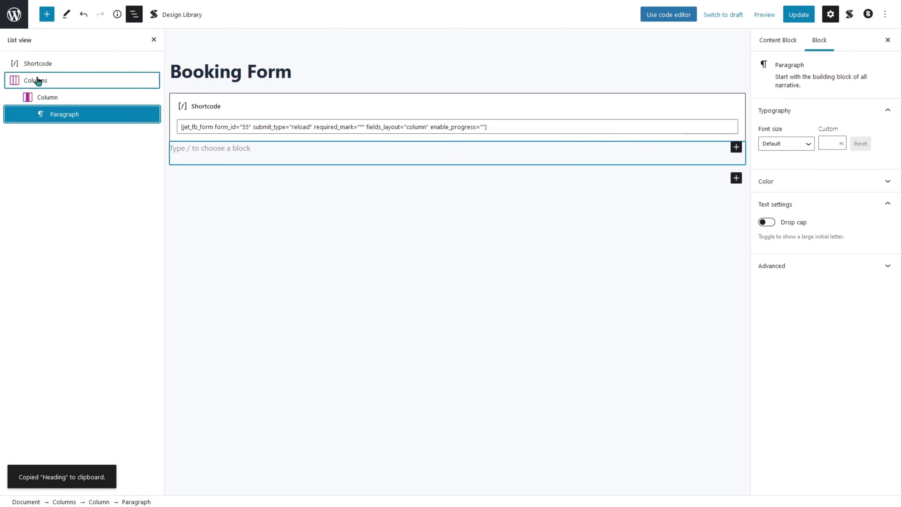
click(210, 147)
right_click(208, 146)
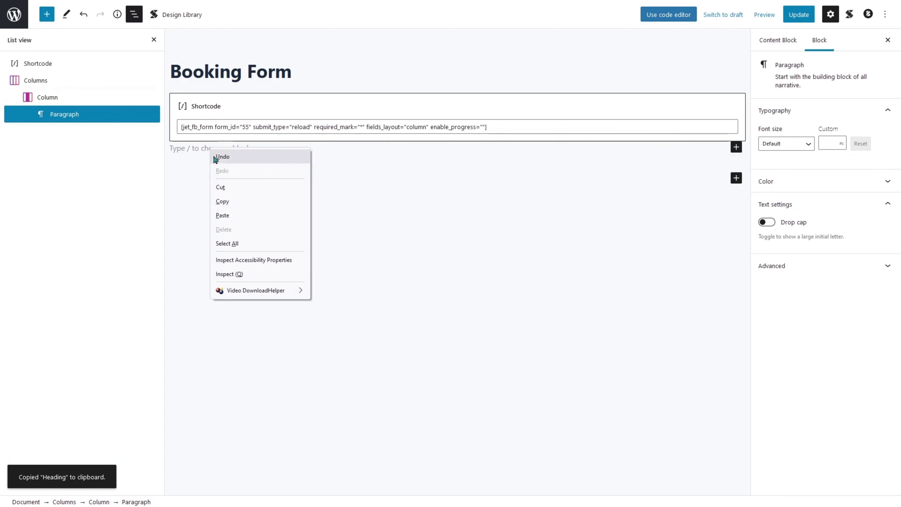
click(226, 216)
Move the booking shortcode block beneath the heading inside the column, then select the Columns block.
click(452, 103)
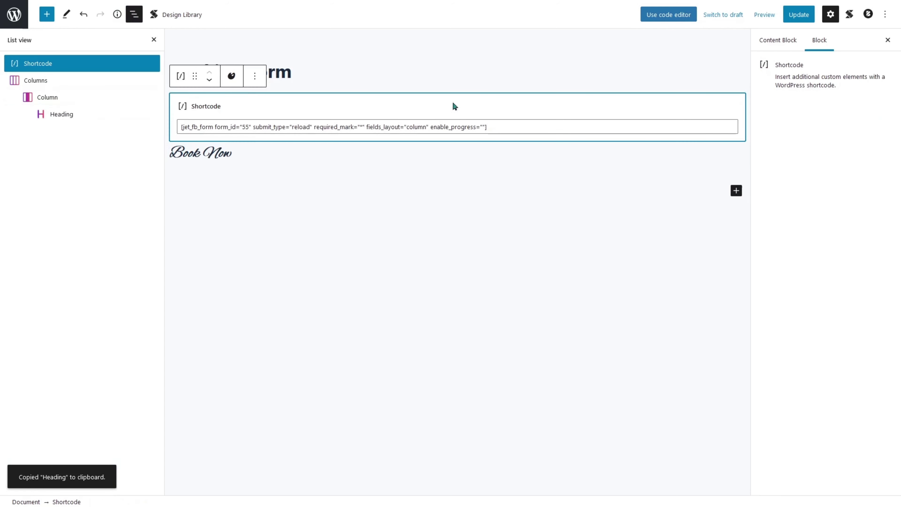
click(254, 77)
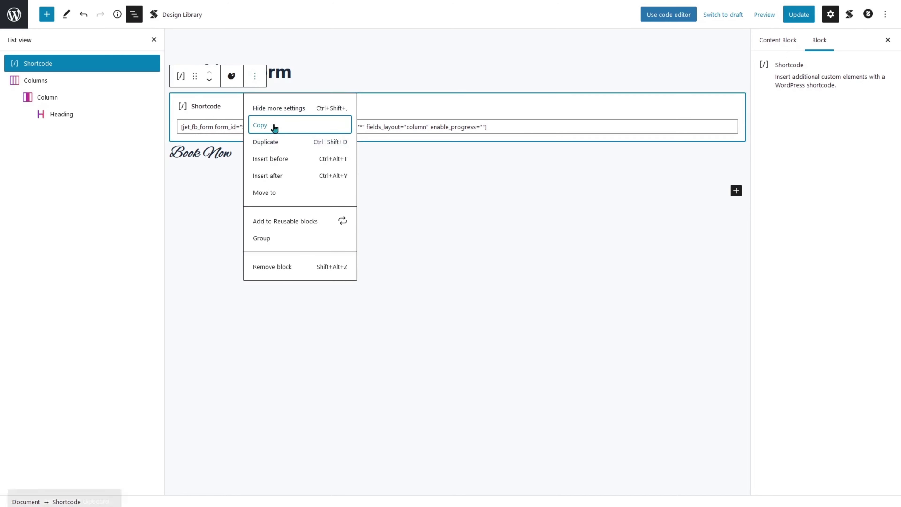
click(274, 126)
click(272, 267)
click(258, 109)
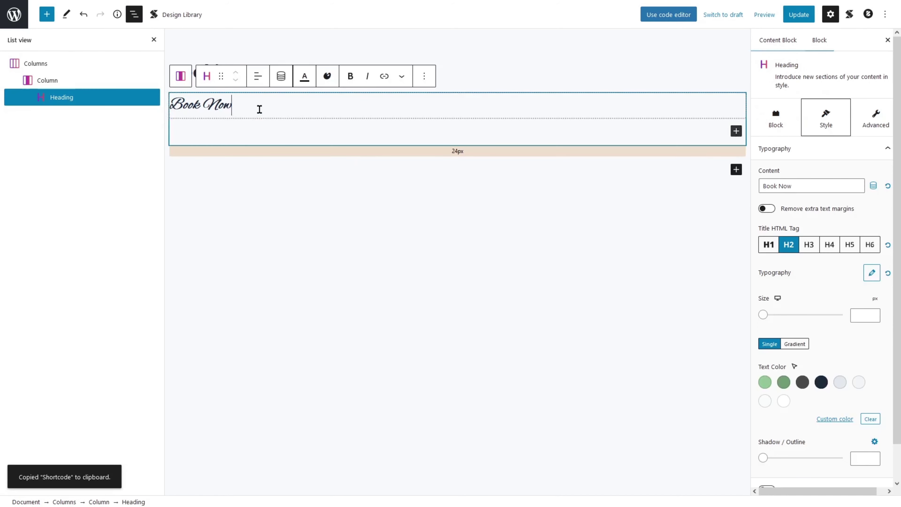
click(358, 117)
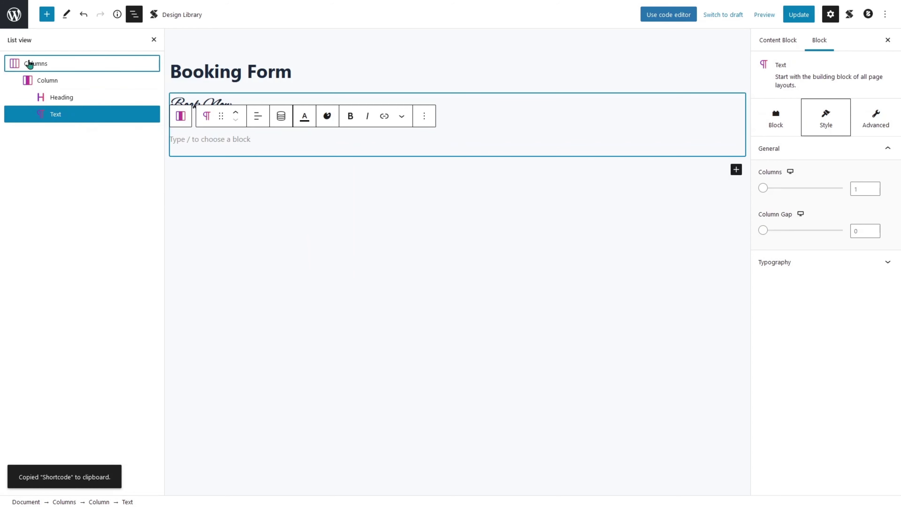
right_click(195, 136)
click(234, 204)
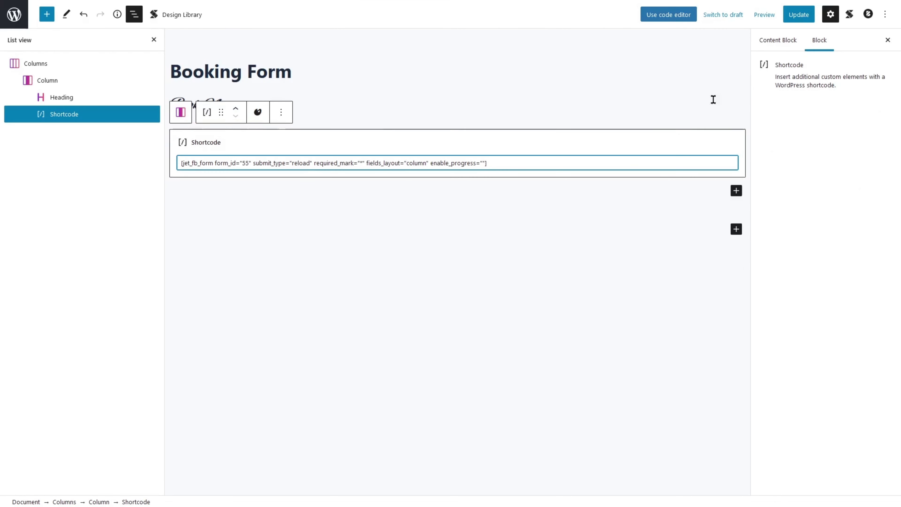
click(87, 66)
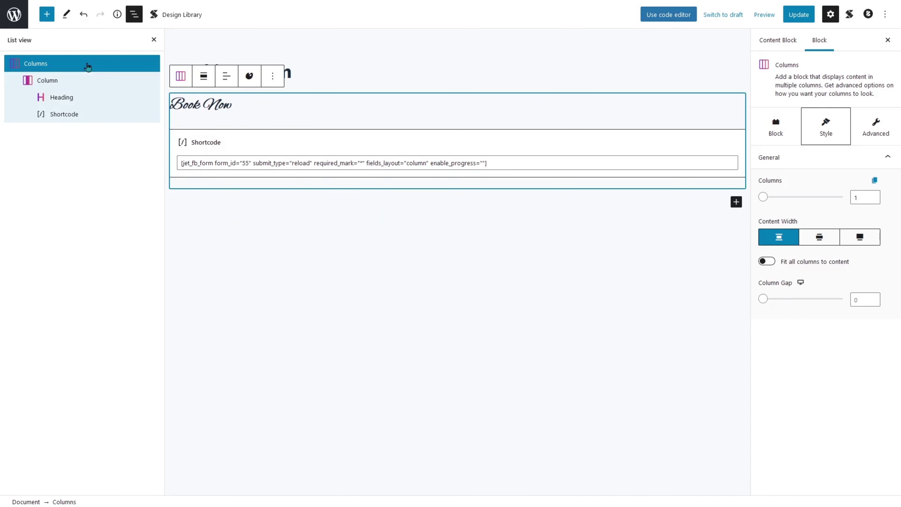
click(785, 129)
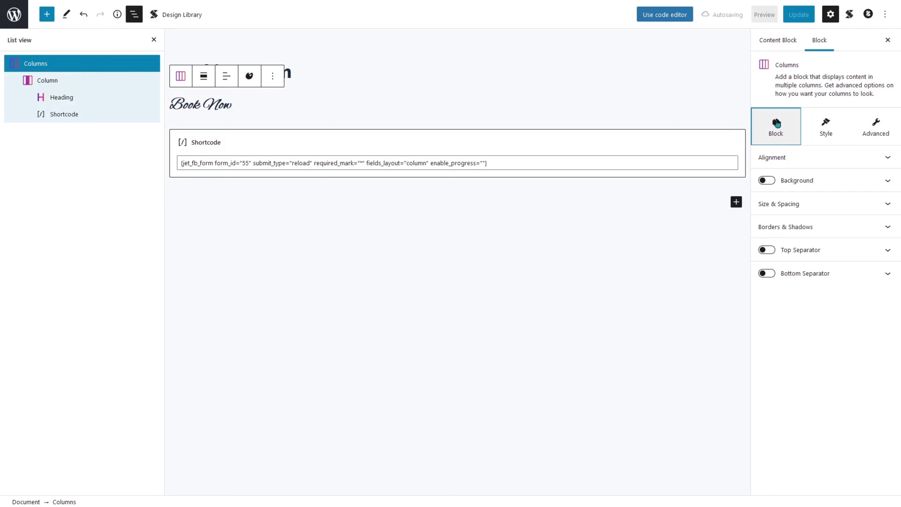
Give the Columns block 150 px top and bottom padding, save, and preview the popup live.
click(808, 210)
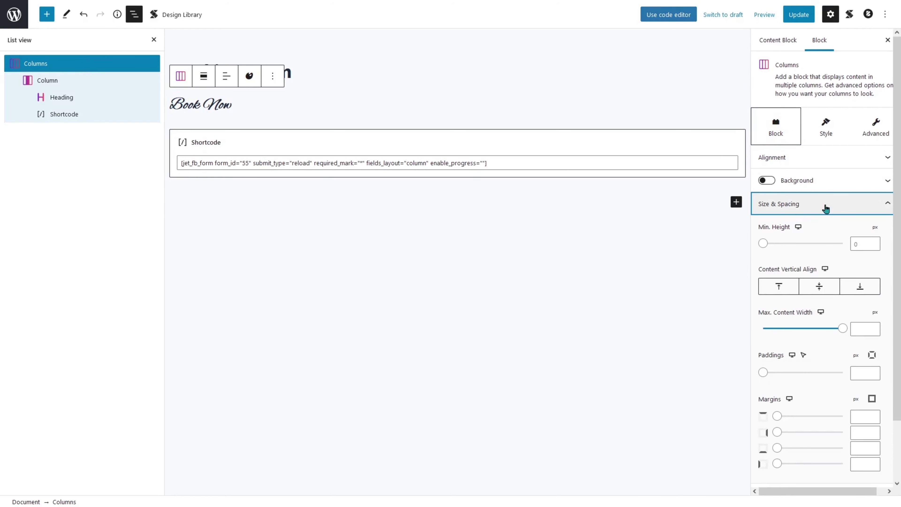
scroll(825, 213, down, 2)
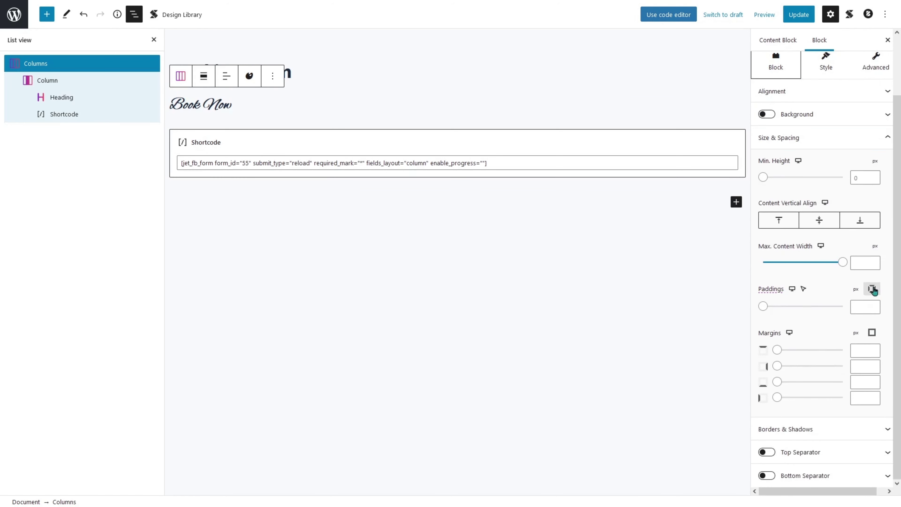
click(873, 289)
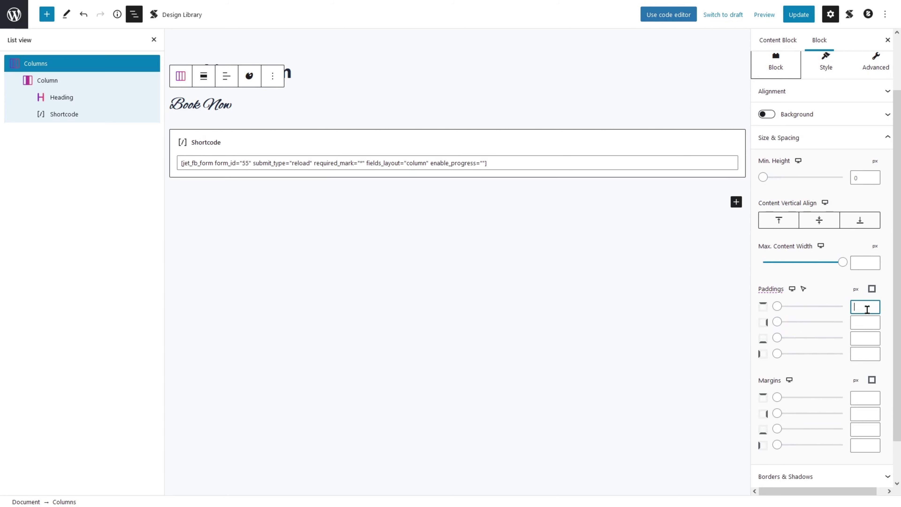
text(150)
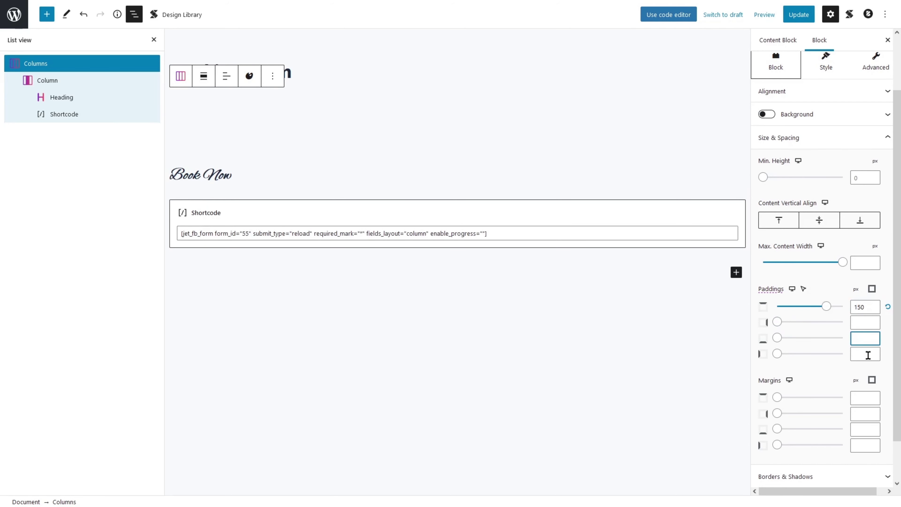
text(150)
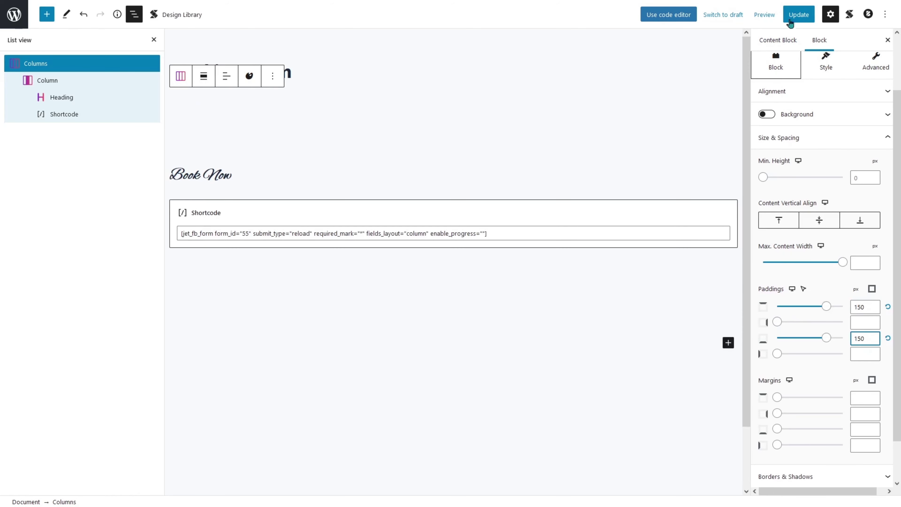
click(799, 14)
click(284, 13)
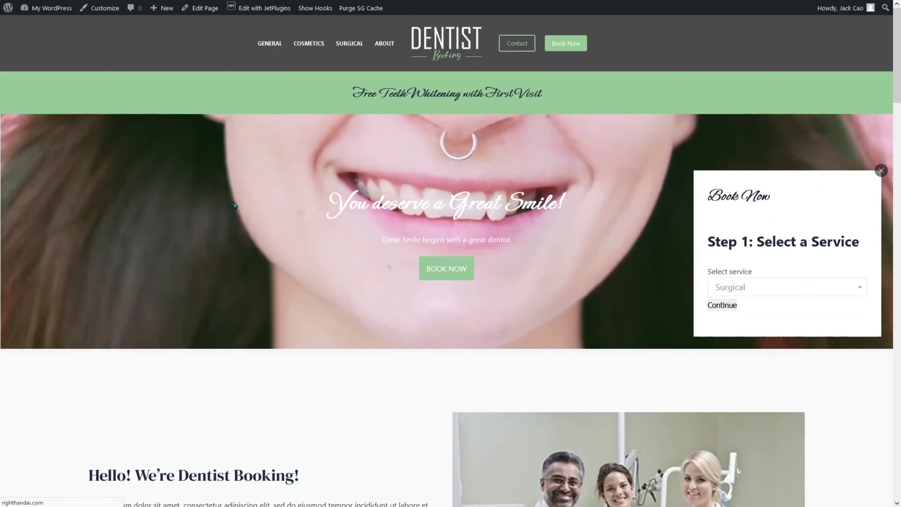
key(F5)
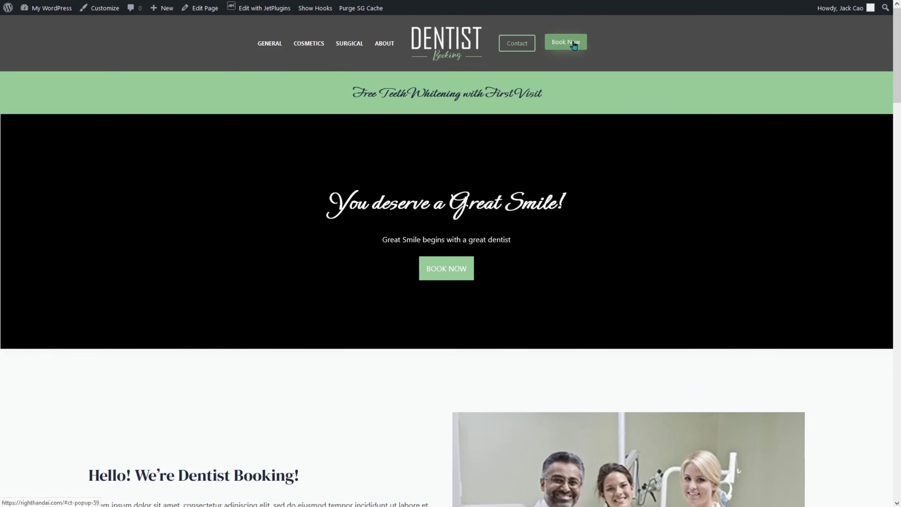
click(574, 45)
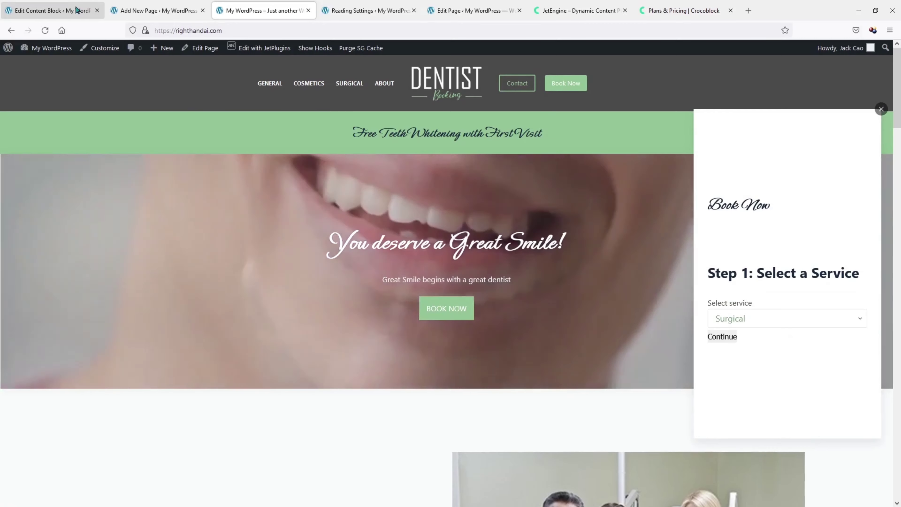
Raise the top and bottom padding to 350 px, update, and recheck the Book Now popup.
click(78, 8)
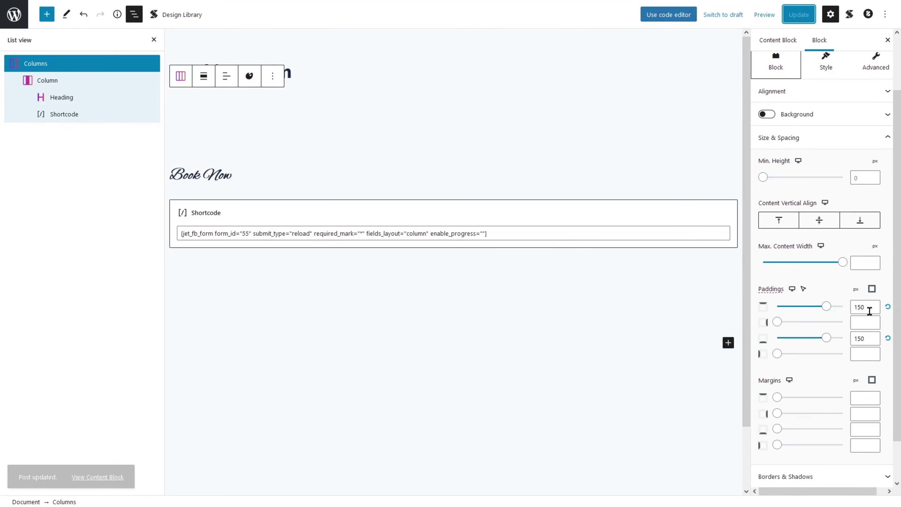
drag(868, 309, 844, 310)
text(35)
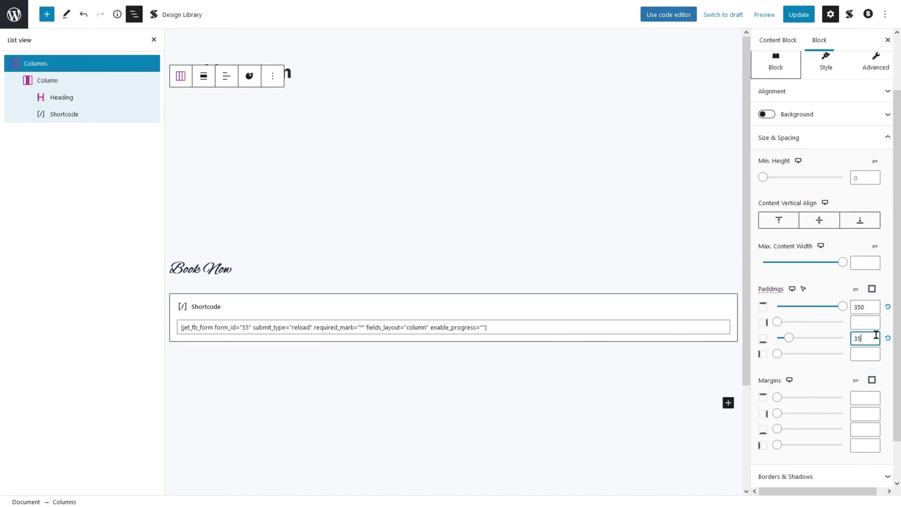
text(00)
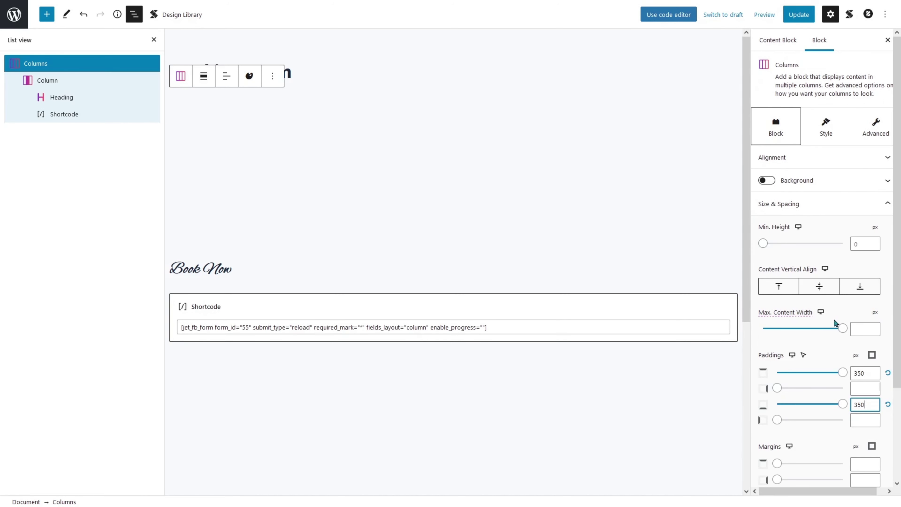
click(804, 15)
click(264, 7)
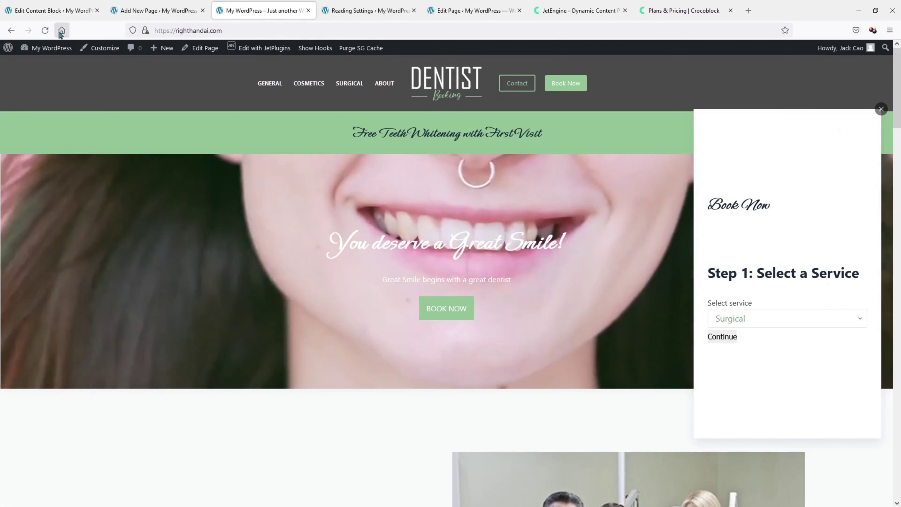
click(62, 30)
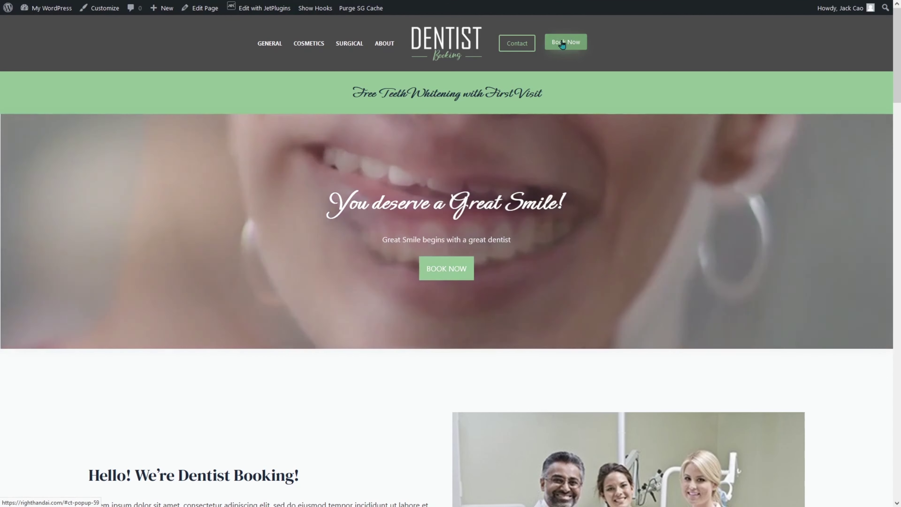
click(561, 43)
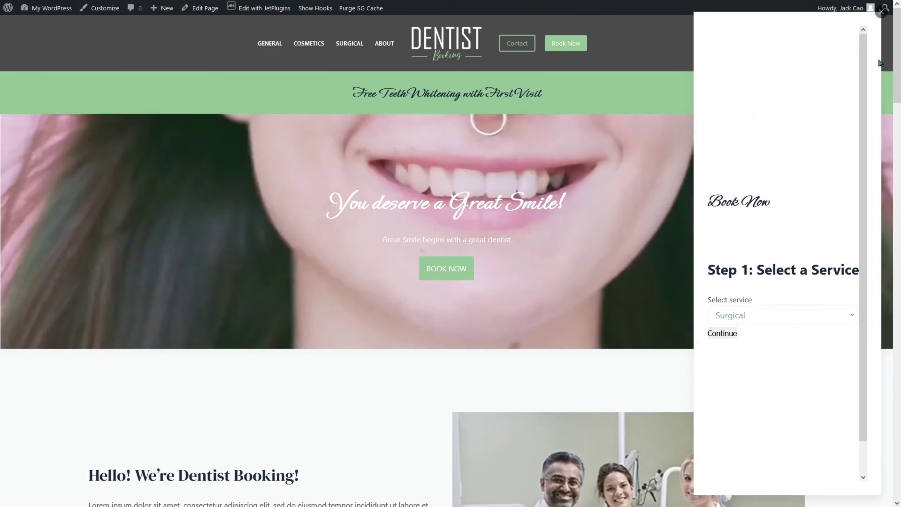
click(54, 7)
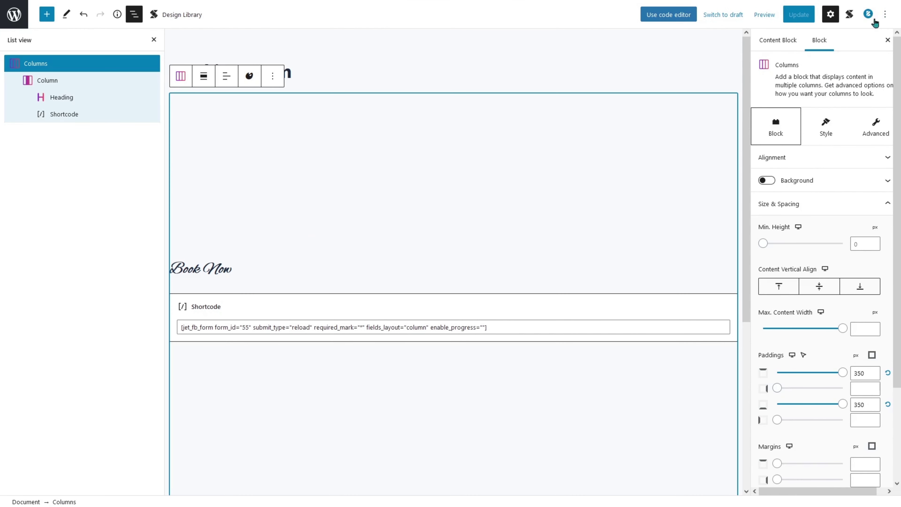
In the popup's design settings, set offset 0, Visible container overflow and Inside close button, save, then reload the live site.
click(869, 15)
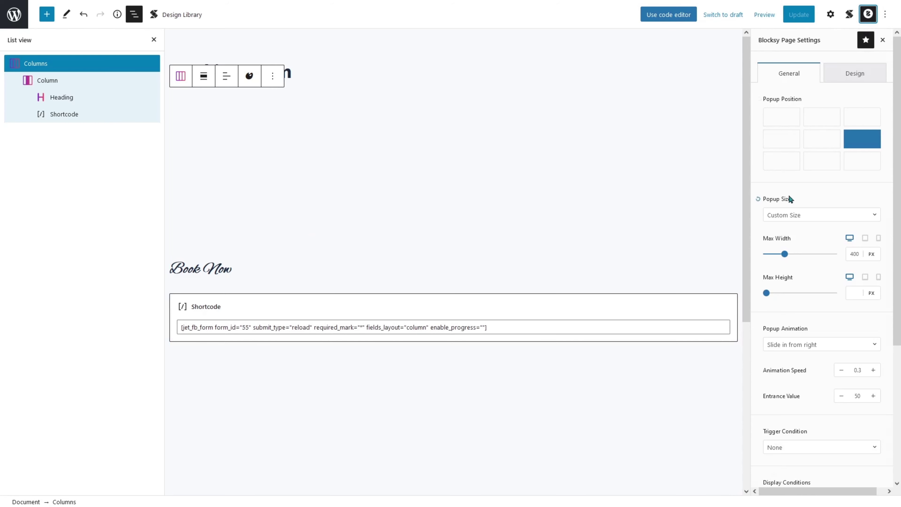
scroll(789, 197, down, 3)
scroll(789, 199, up, 3)
click(854, 75)
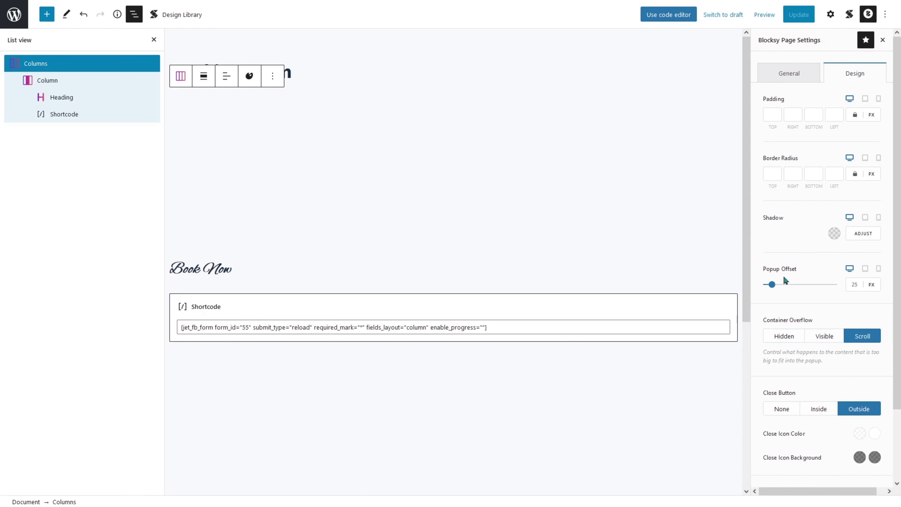
drag(772, 284, 760, 286)
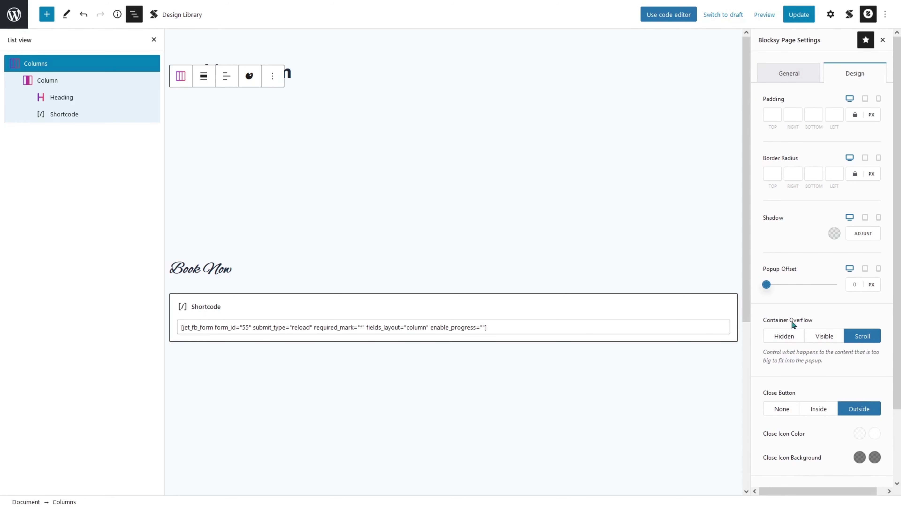
click(824, 339)
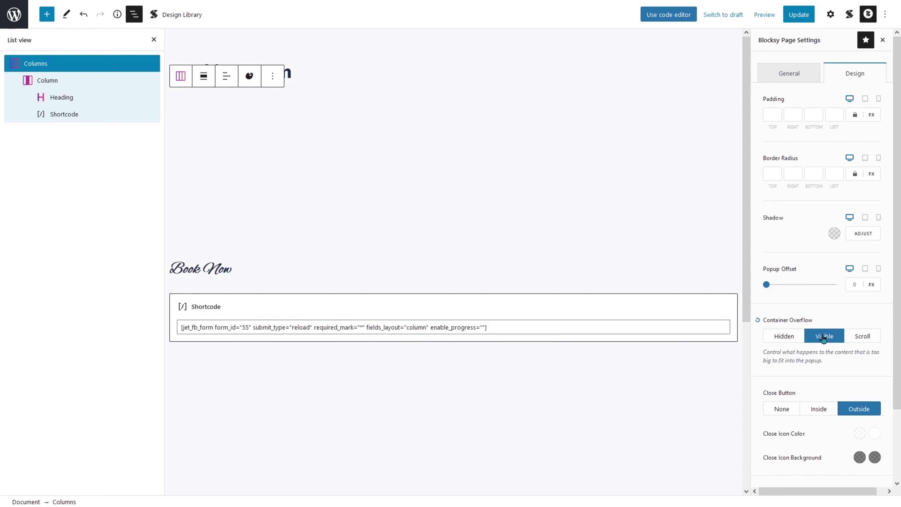
click(819, 411)
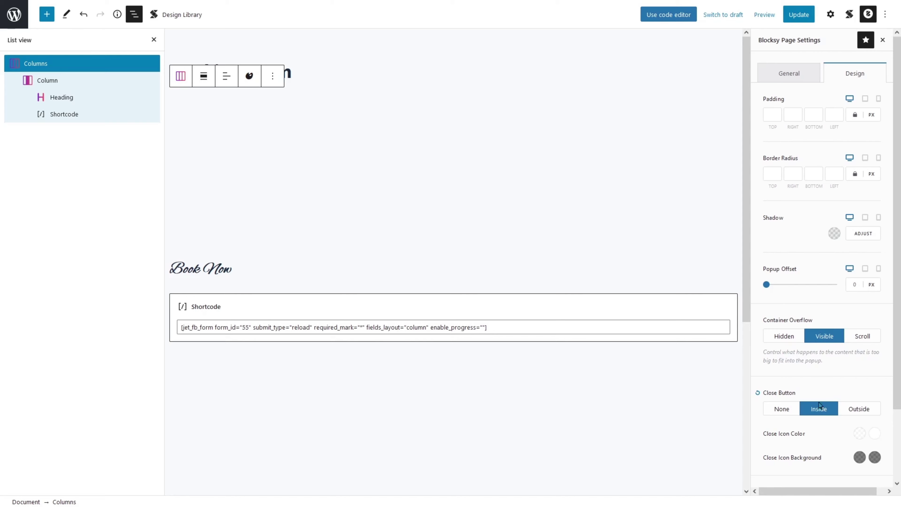
click(800, 19)
click(267, 10)
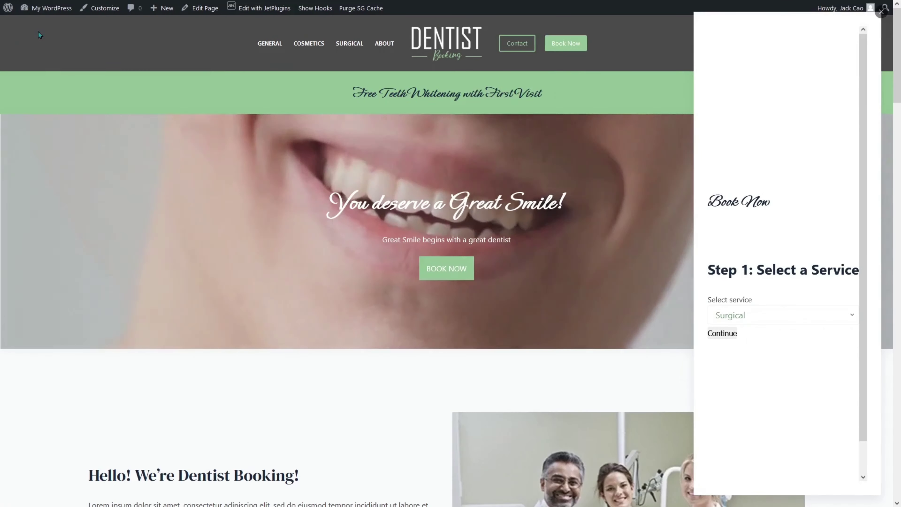
click(40, 30)
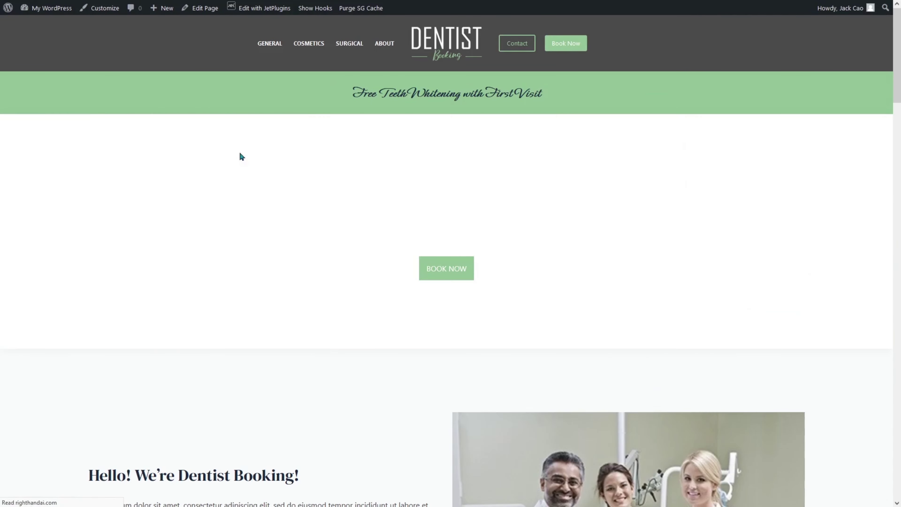
In the live Book Now popup, choose the Cosmetics service and a dentist provider.
click(567, 46)
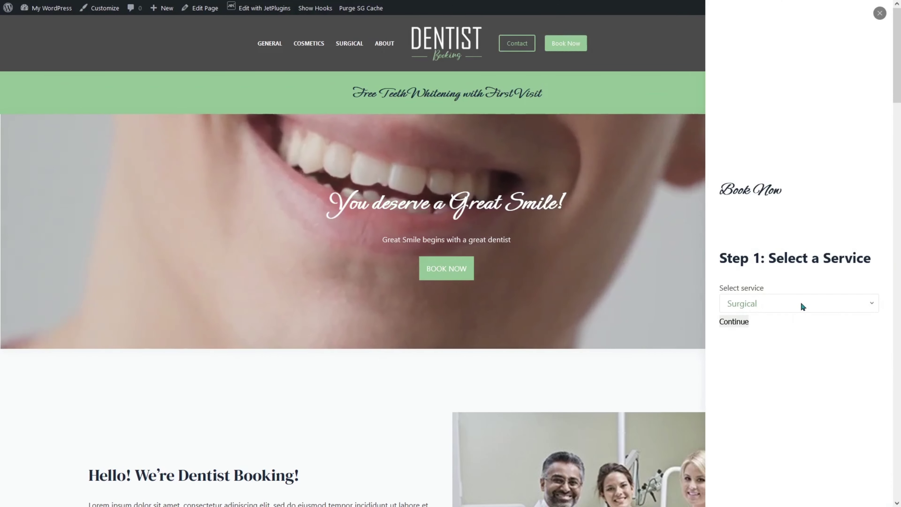
click(800, 302)
click(786, 339)
click(738, 321)
click(765, 288)
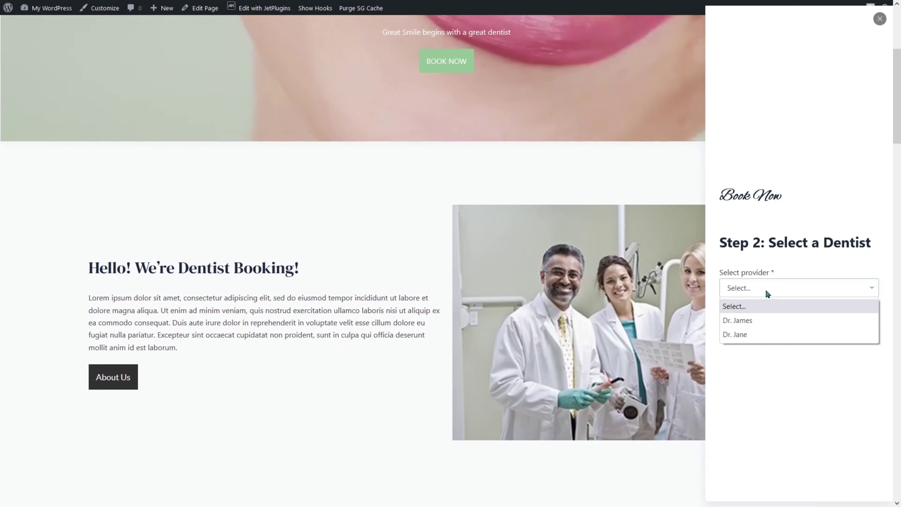
click(737, 320)
click(740, 305)
Book the 20th at 12:00-12:45, continue to the Step 4 contact step, and return to the editor.
click(801, 373)
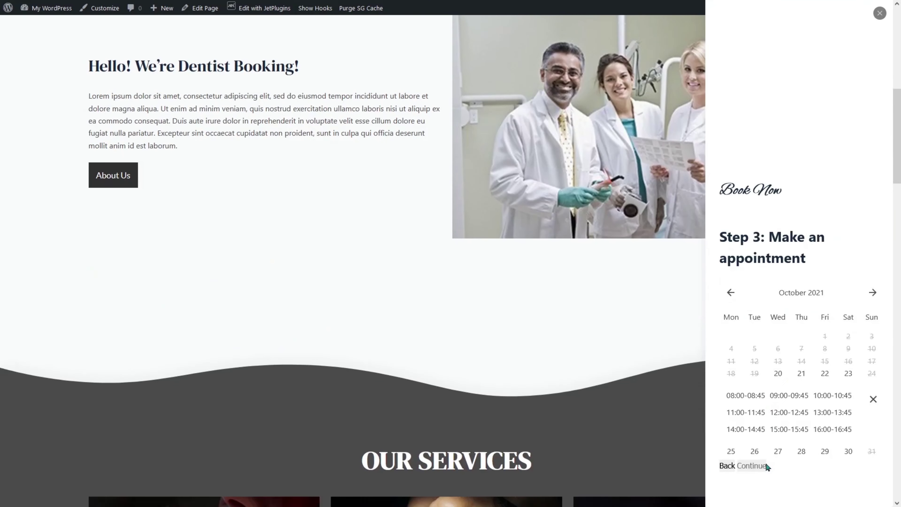
click(777, 452)
click(782, 375)
click(797, 415)
click(760, 465)
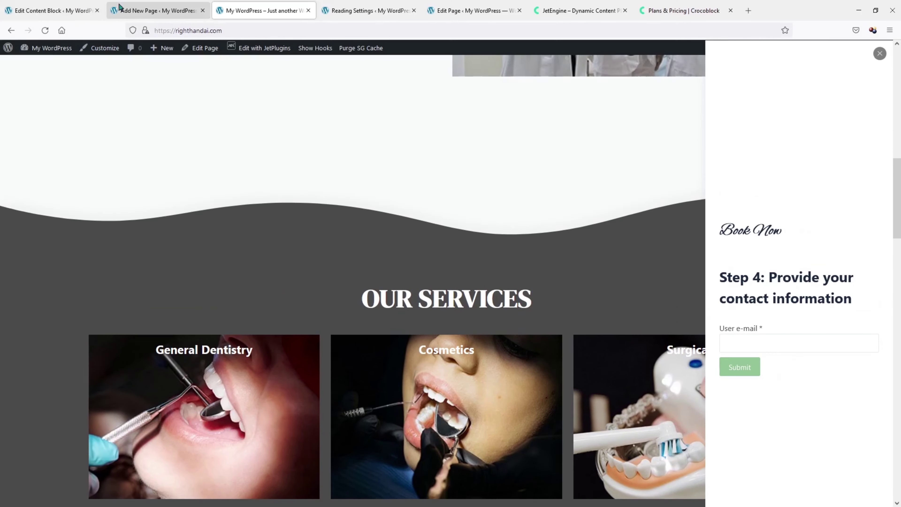
click(54, 10)
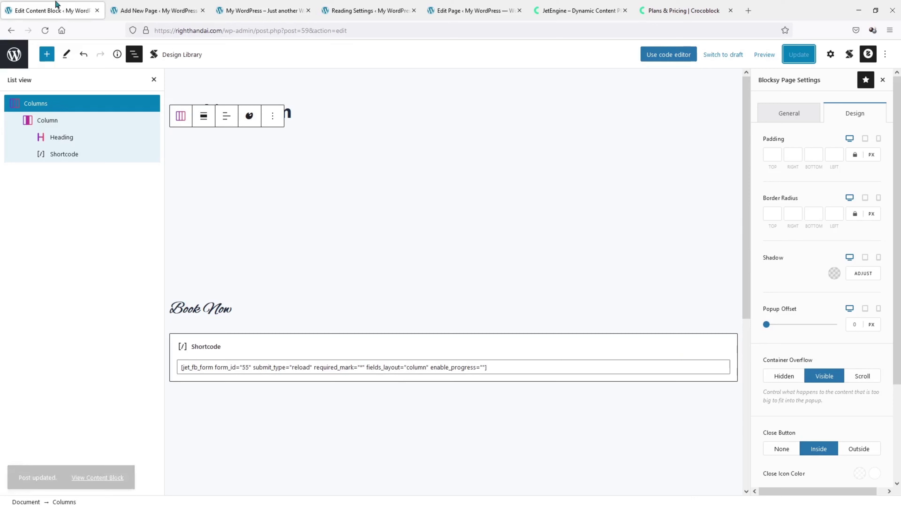
Open the Static Page Booking Form in JetFormBuilder and add a Text Field to Step 4.
click(14, 55)
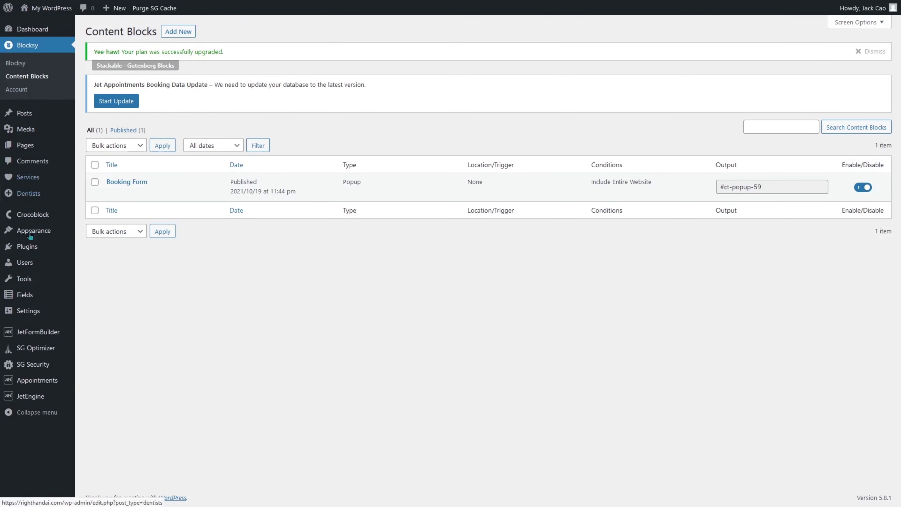
mouse_move(56, 335)
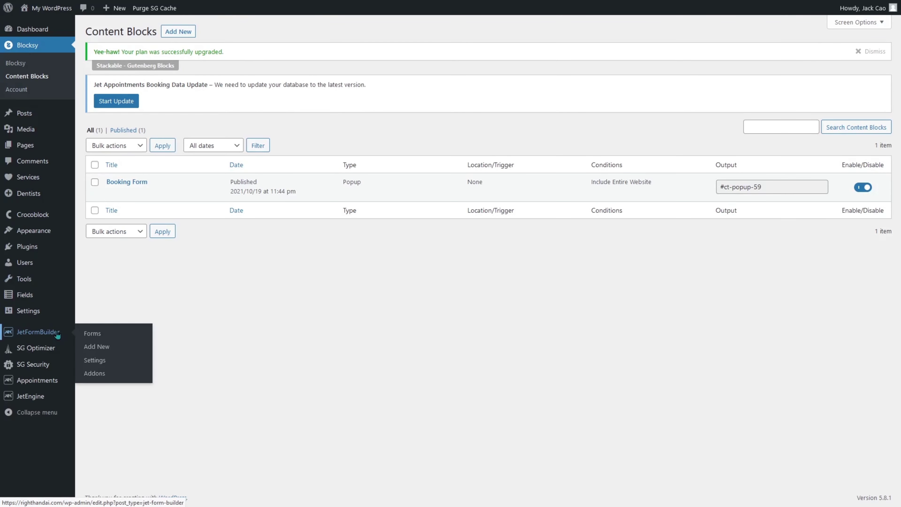
click(92, 334)
click(112, 194)
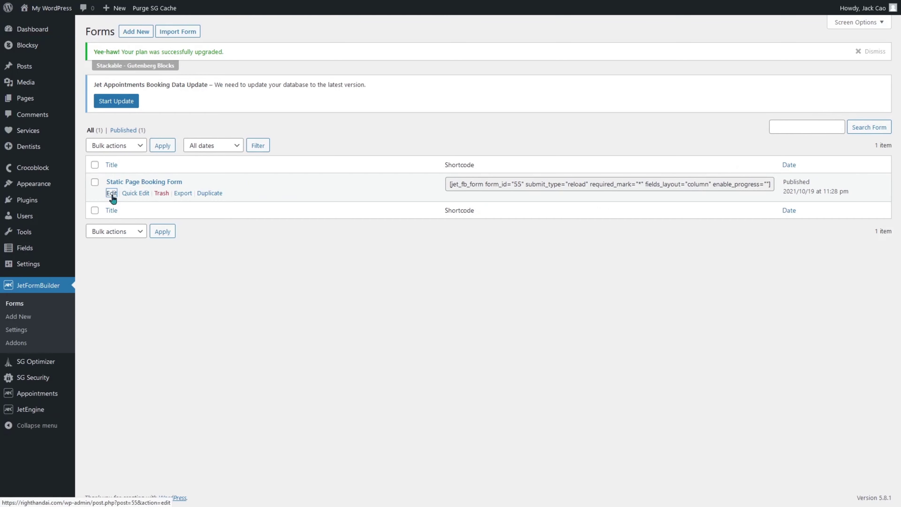
scroll(113, 202, down, 15)
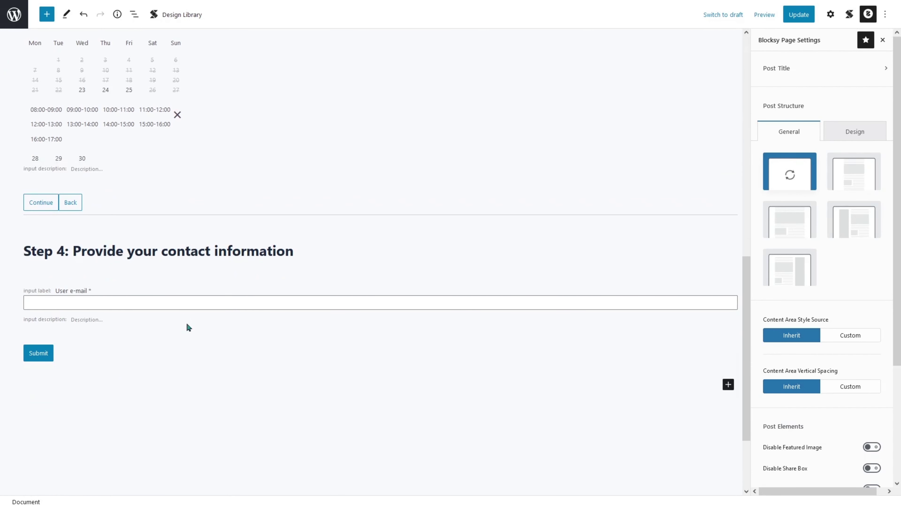
click(728, 386)
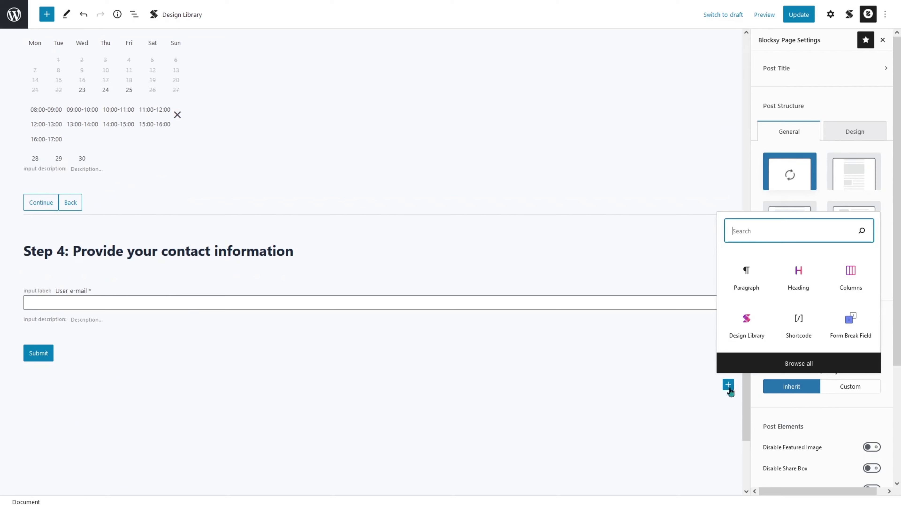
click(779, 362)
scroll(148, 304, down, 20)
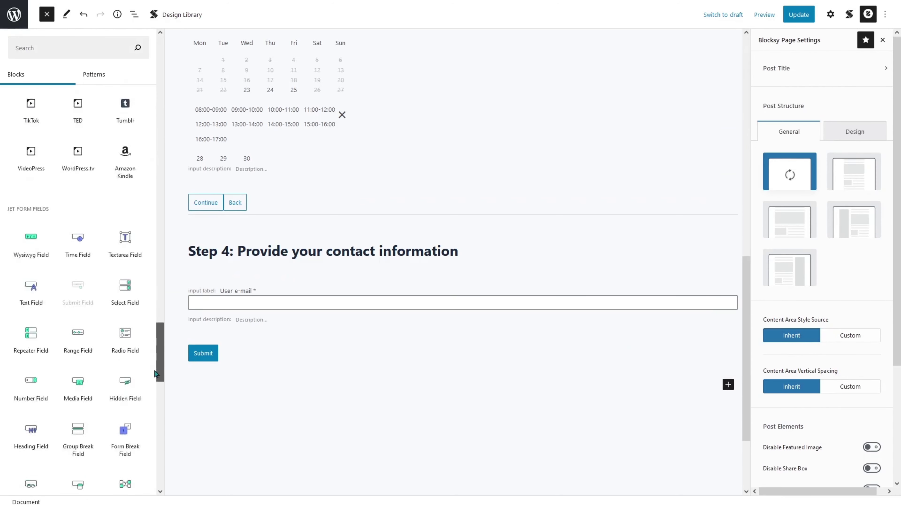
scroll(156, 371, down, 5)
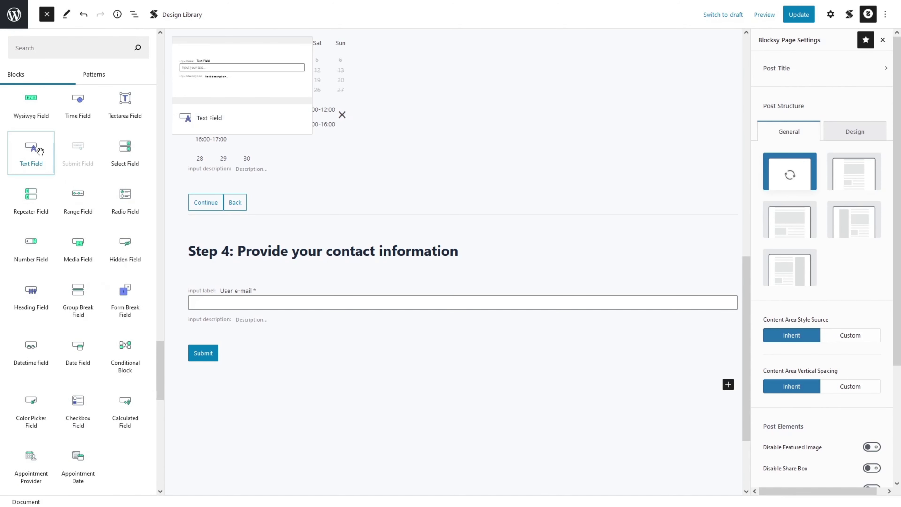
click(31, 152)
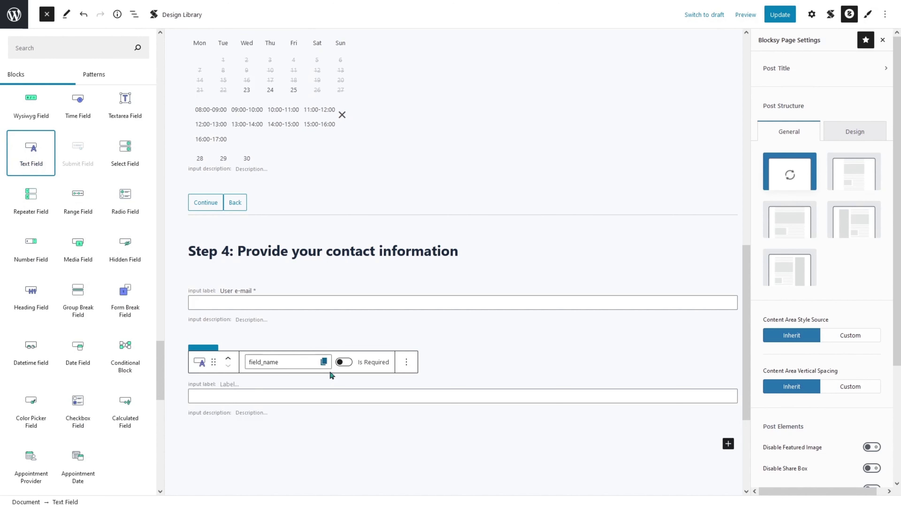
click(331, 377)
click(311, 392)
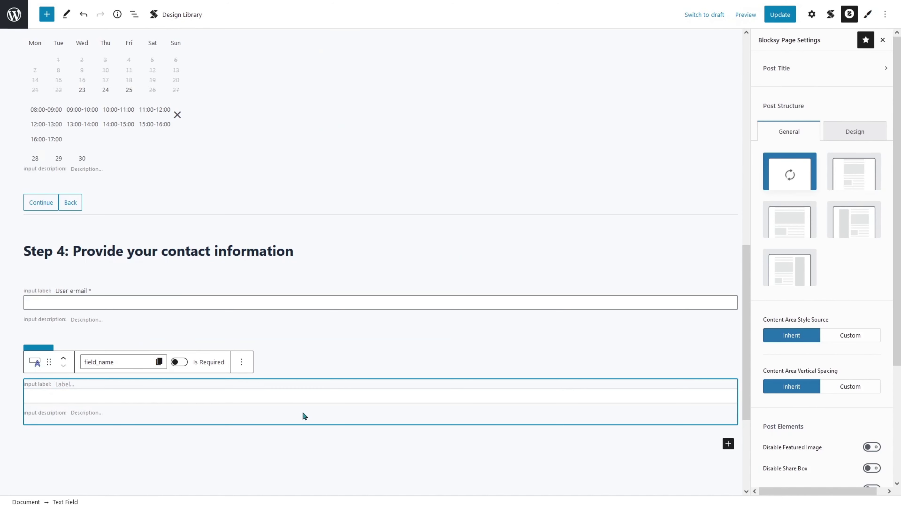
Make the new field required, named user_phone and labelled Phone Number.
click(181, 362)
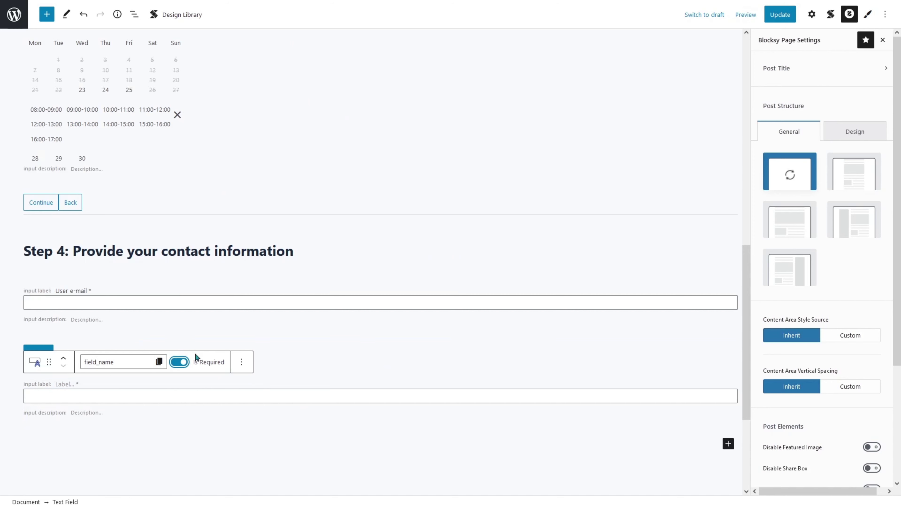
click(128, 361)
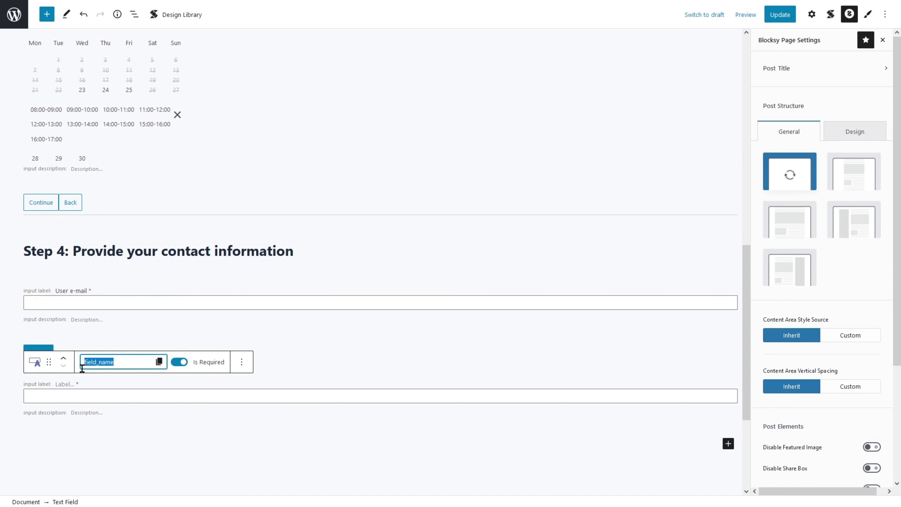
text(user_phone)
click(96, 407)
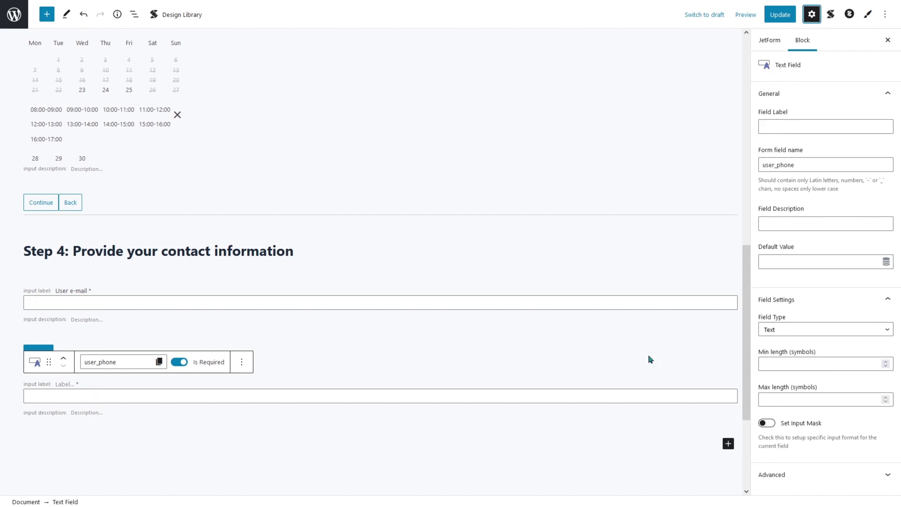
click(778, 124)
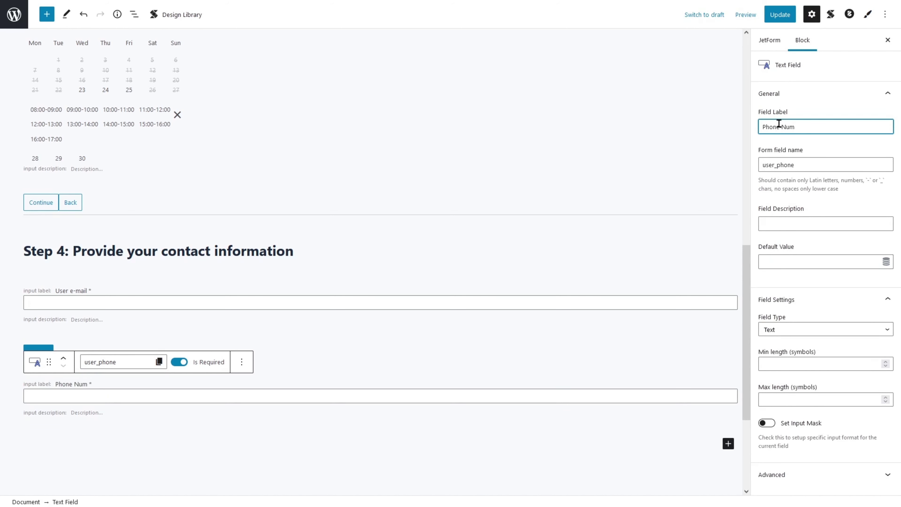
click(402, 377)
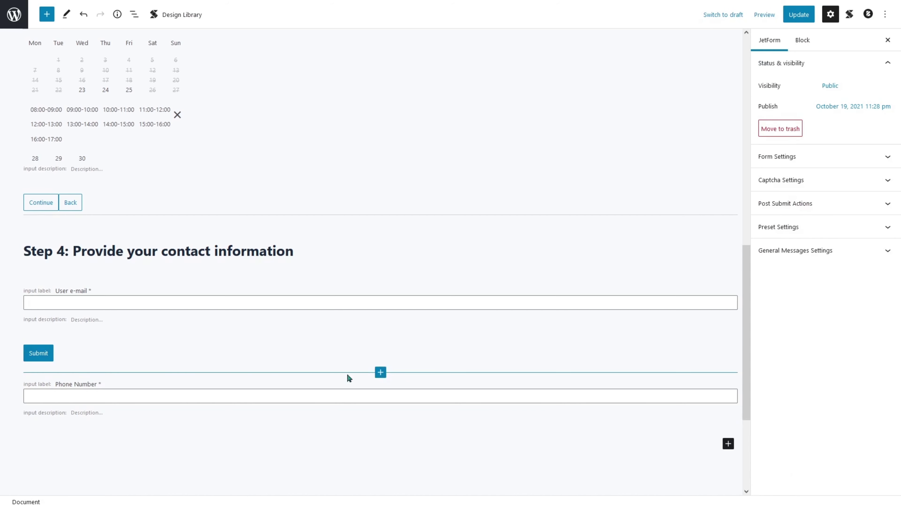
click(336, 386)
Duplicate the Phone Number field as user_firstname labelled First Name.
click(242, 362)
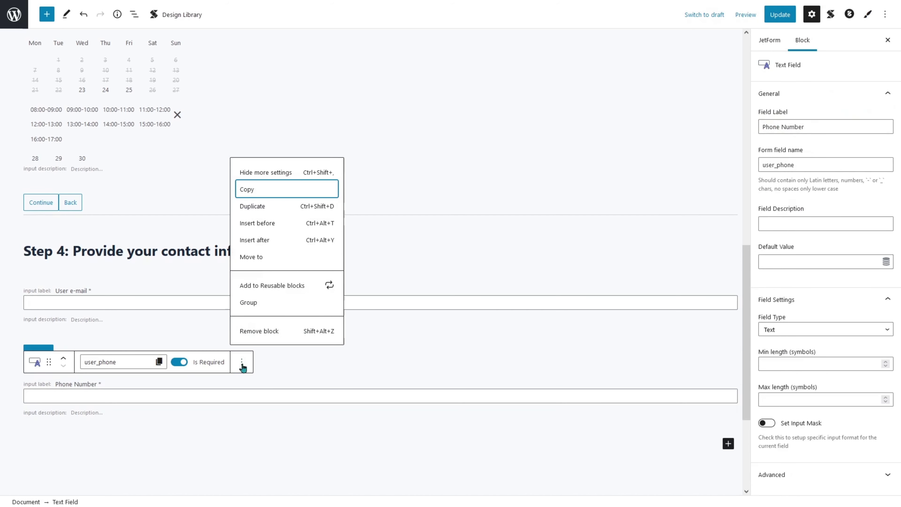
click(259, 206)
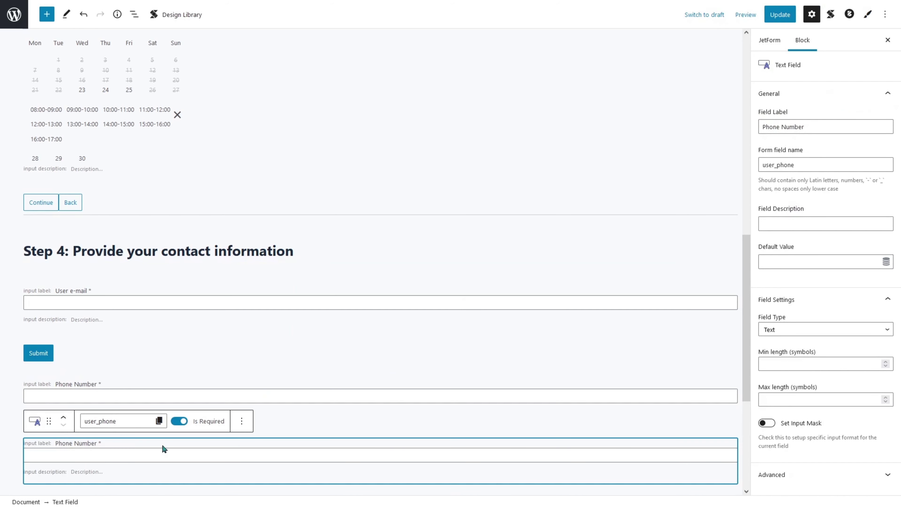
drag(98, 421, 121, 423)
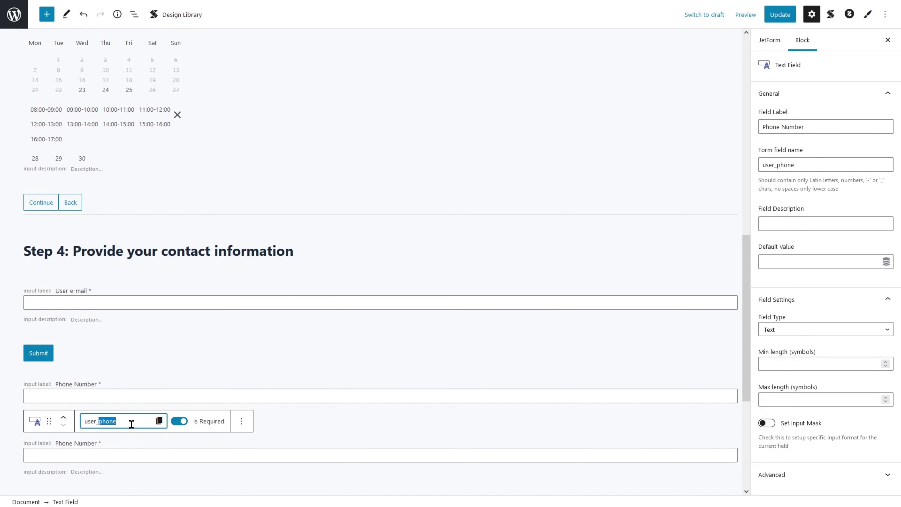
text(firstnam)
drag(815, 124, 732, 124)
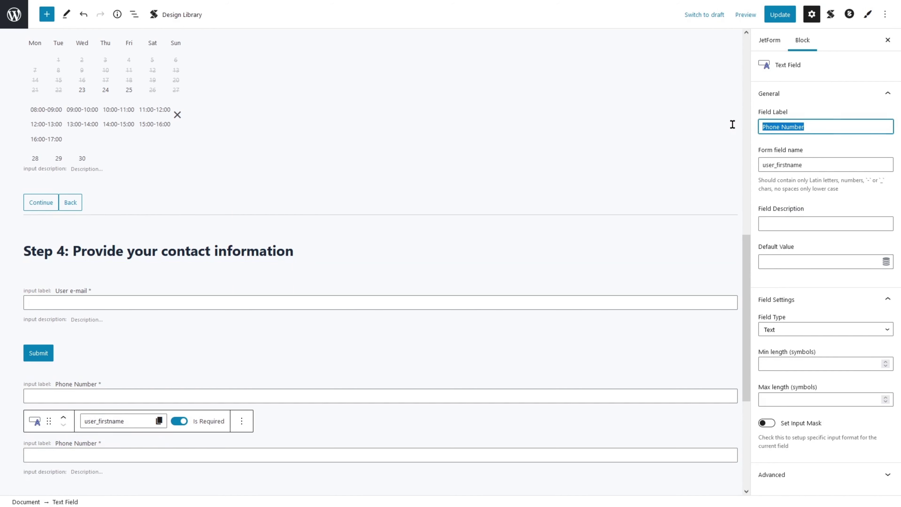
text(First Name)
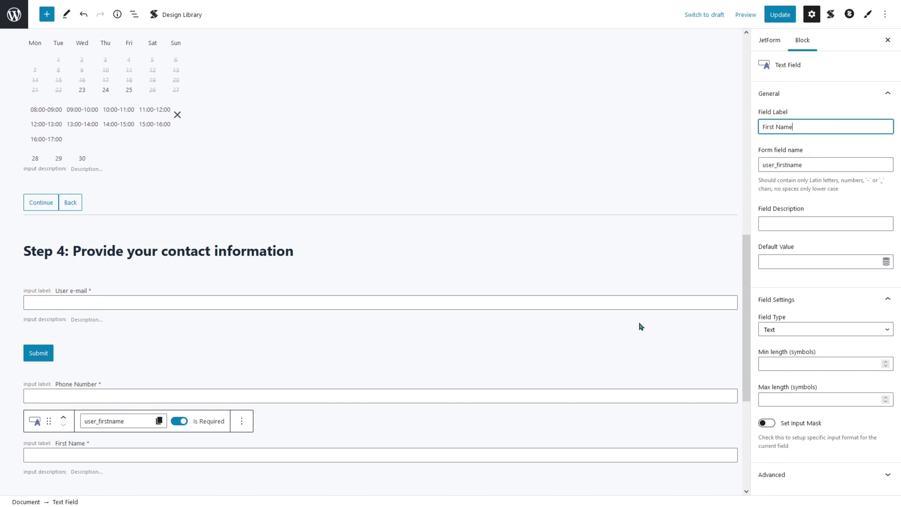
Reorder fields to First Name, User e-mail, Phone Number above Submit, and save the form.
click(269, 383)
click(66, 361)
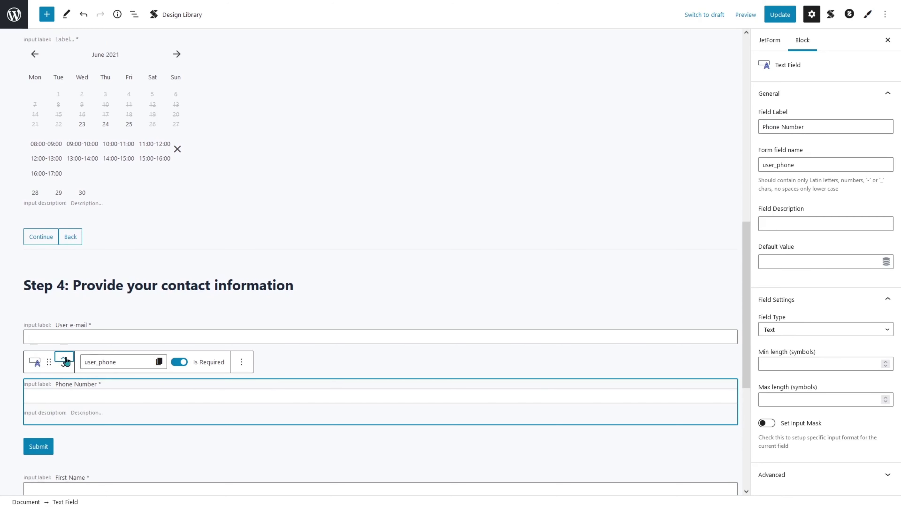
click(77, 474)
click(63, 451)
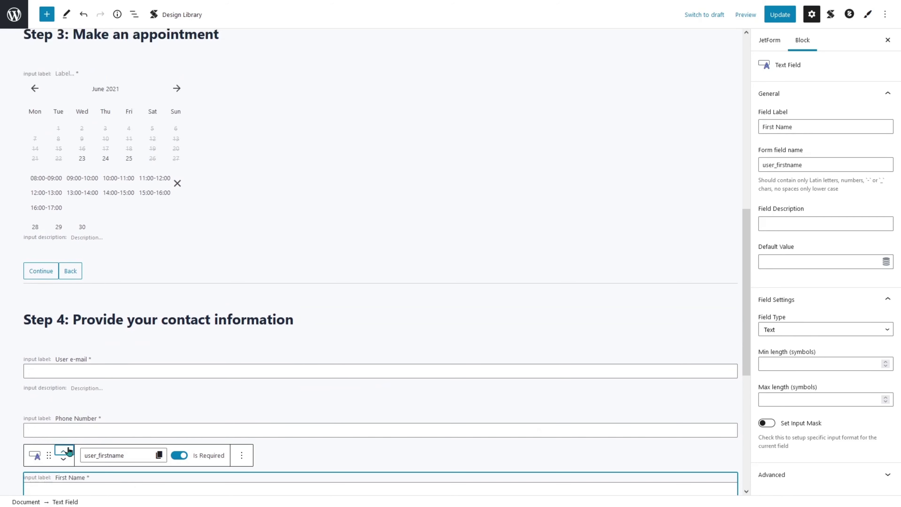
click(63, 450)
scroll(195, 417, down, 4)
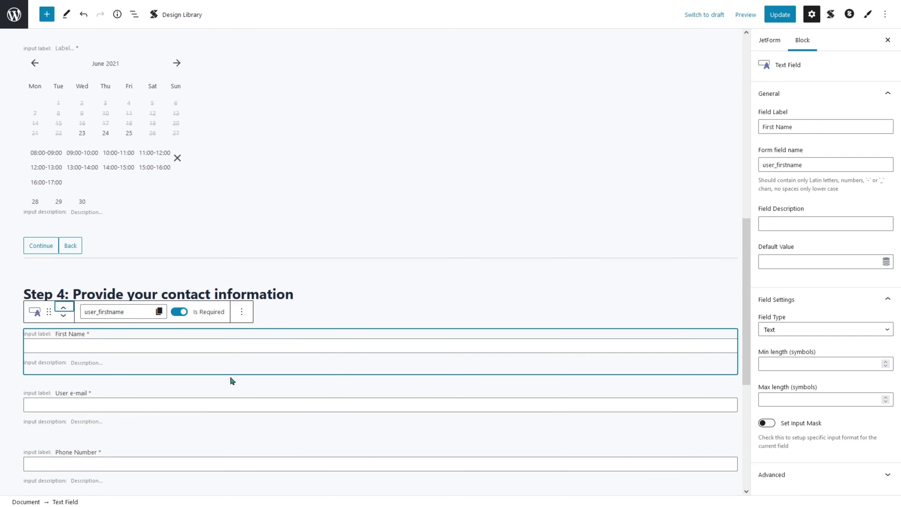
click(779, 16)
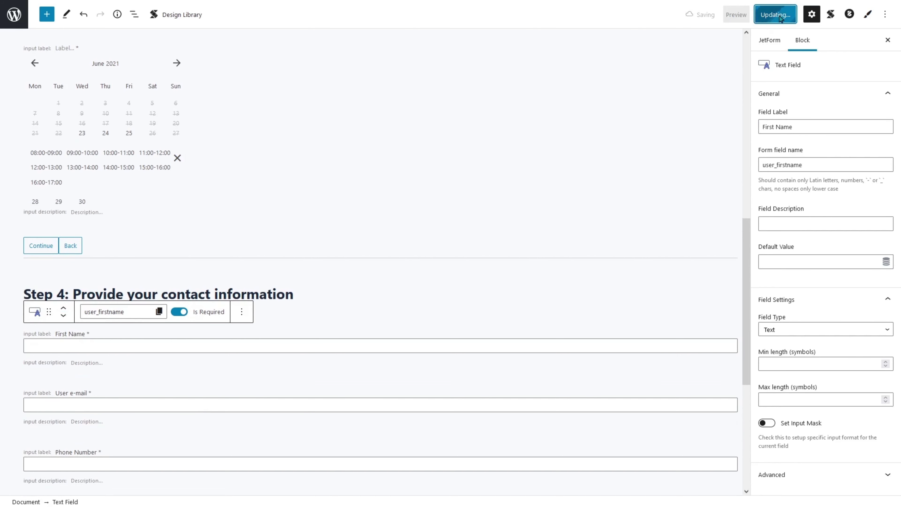
click(772, 44)
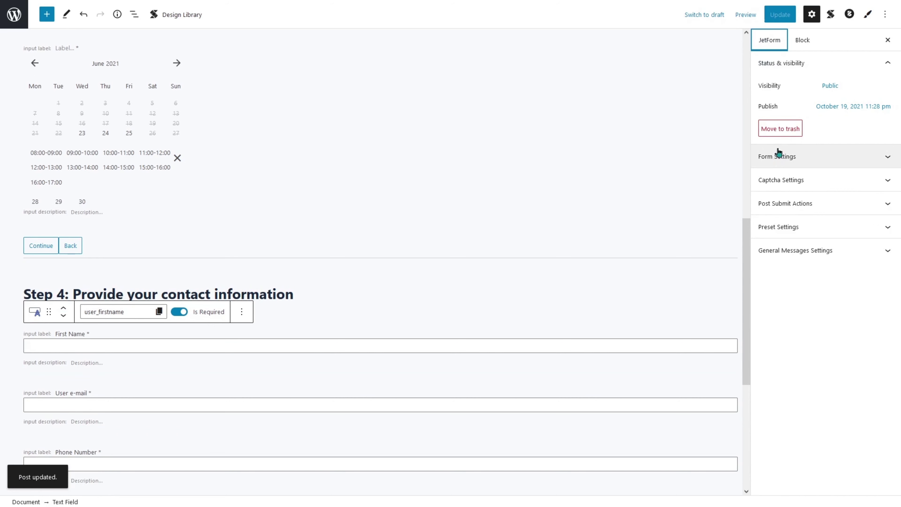
Edit the Insert appointment action and map the user_phone DB column to the user_phone field.
click(822, 209)
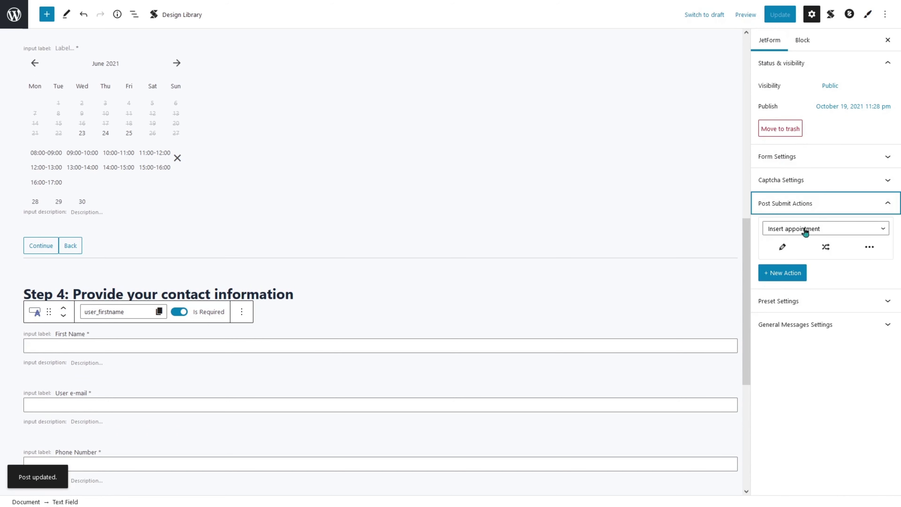
click(784, 248)
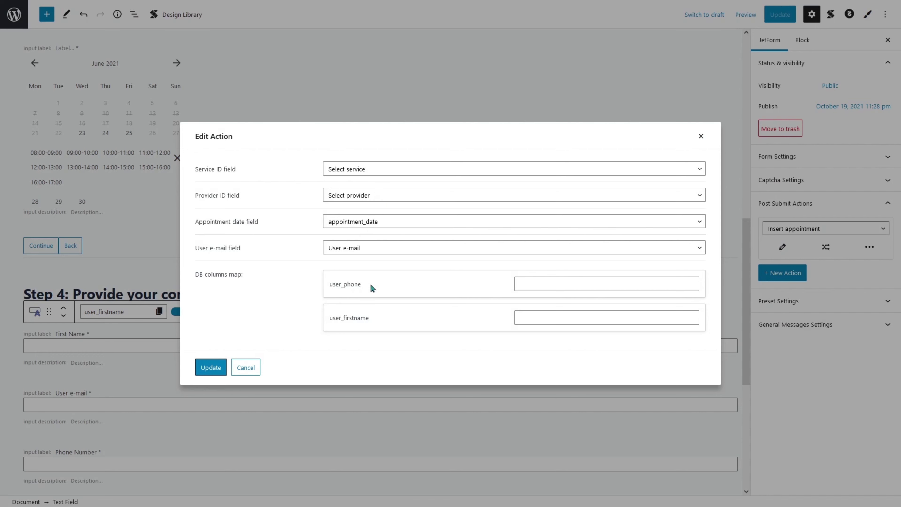
click(593, 287)
drag(383, 286, 331, 286)
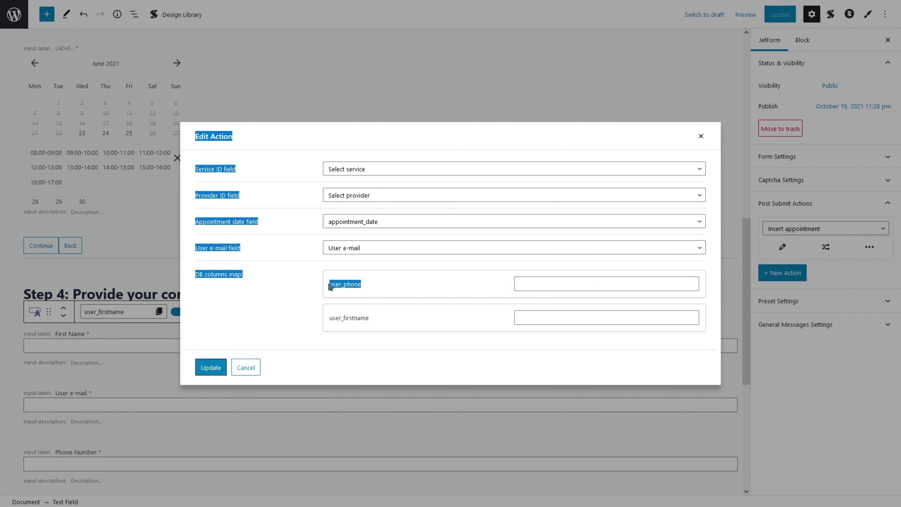
click(339, 285)
double_click(339, 286)
key(ctrl+c)
click(516, 290)
key(ctrl+v)
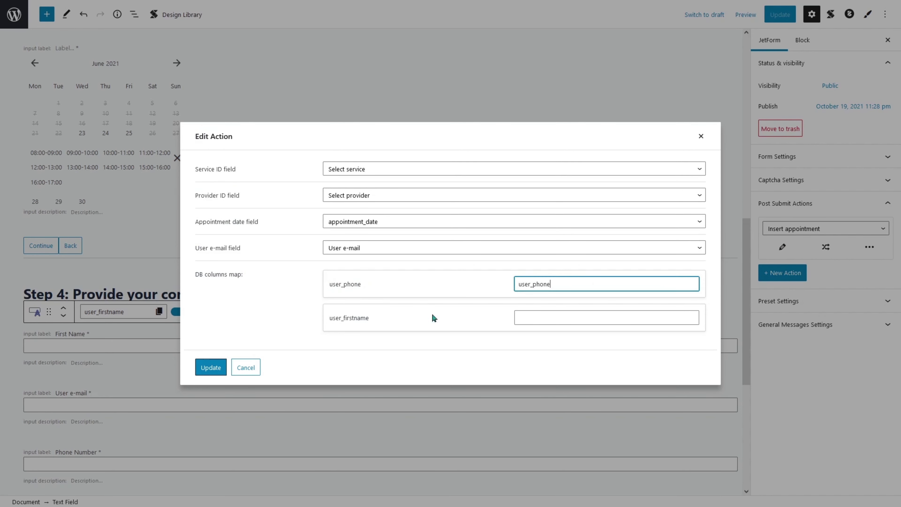
Map the user_firstname DB column to the user_firstname field and apply the mapping.
double_click(354, 318)
key(ctrl+c)
click(547, 313)
key(ctrl+v)
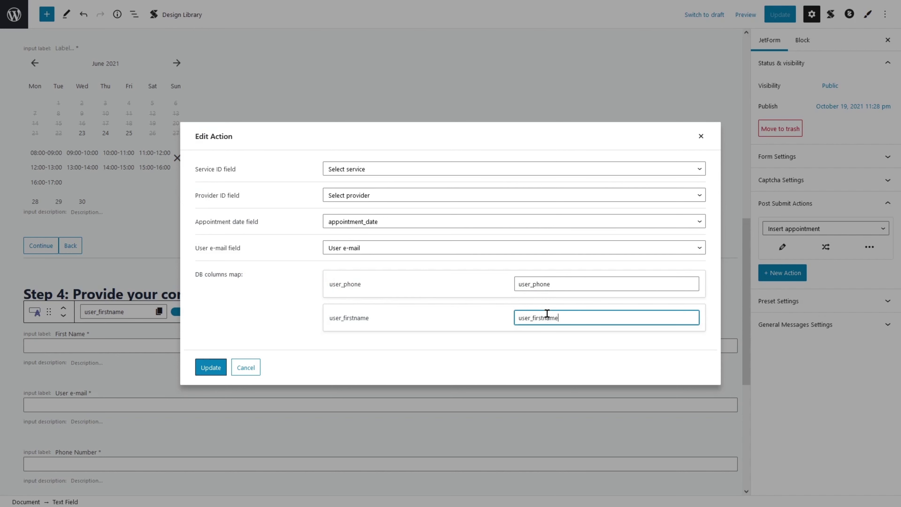
drag(572, 318, 476, 317)
drag(557, 284, 502, 288)
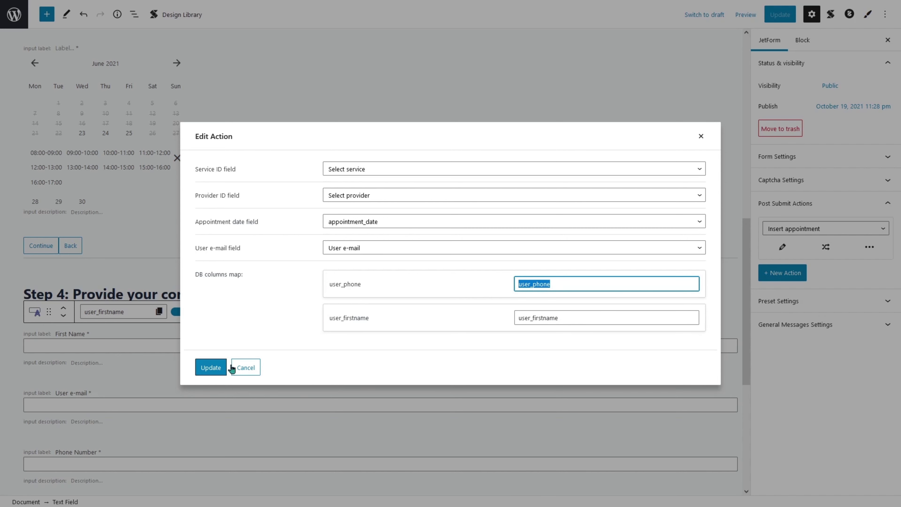
click(222, 368)
key(F11)
Save the form, reload the live site full screen and open the Book Now panel.
click(763, 56)
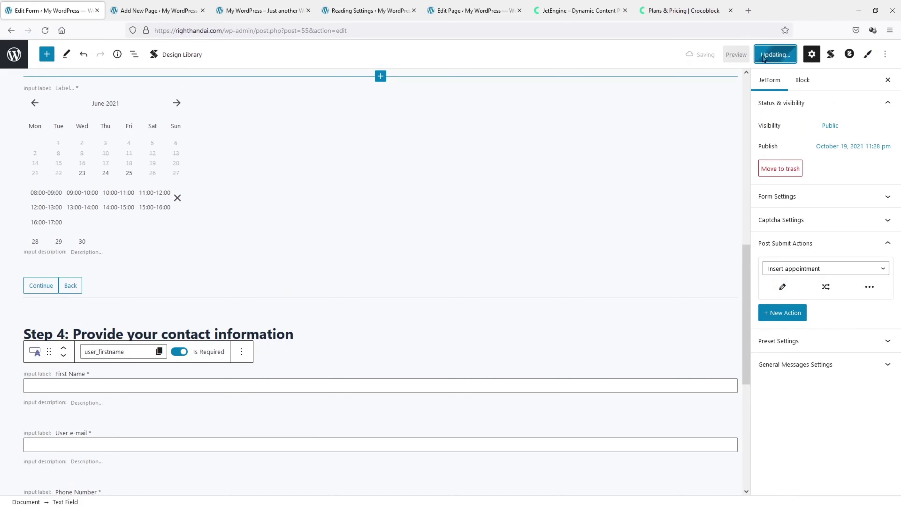
click(263, 11)
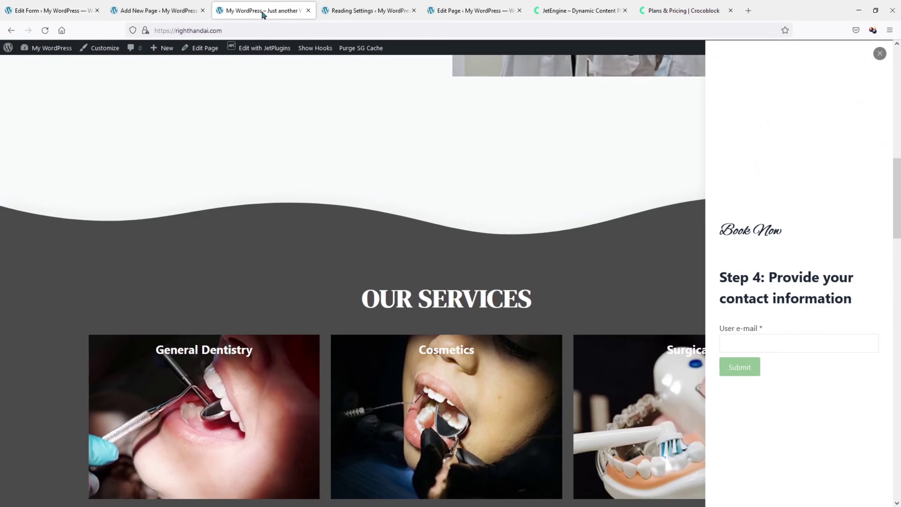
key(F11)
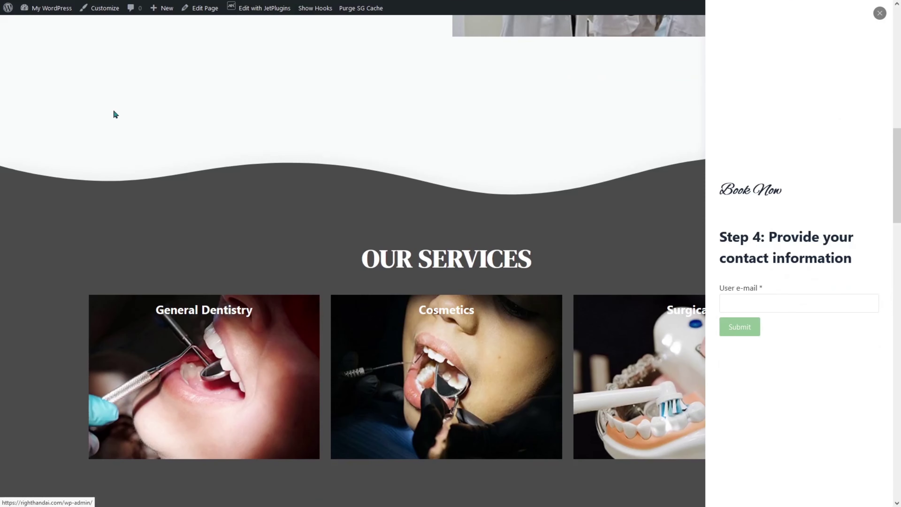
key(F5)
scroll(319, 199, up, 15)
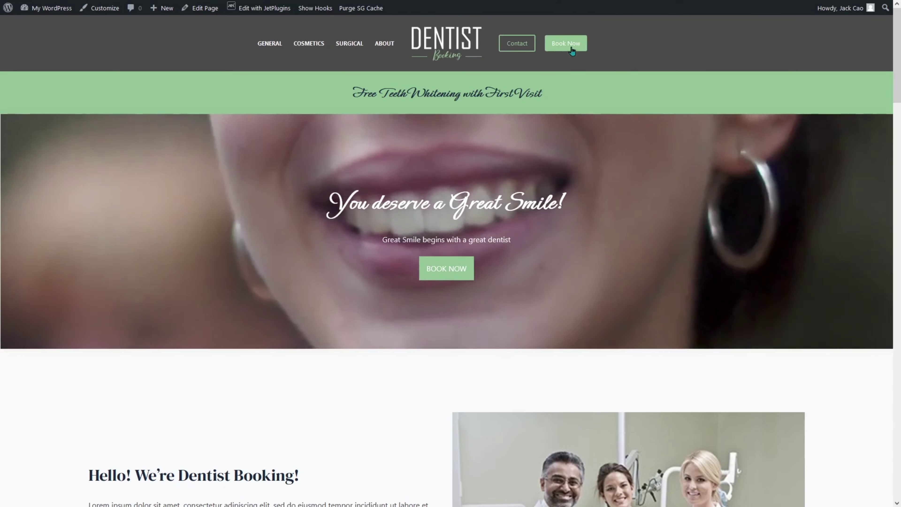
click(570, 47)
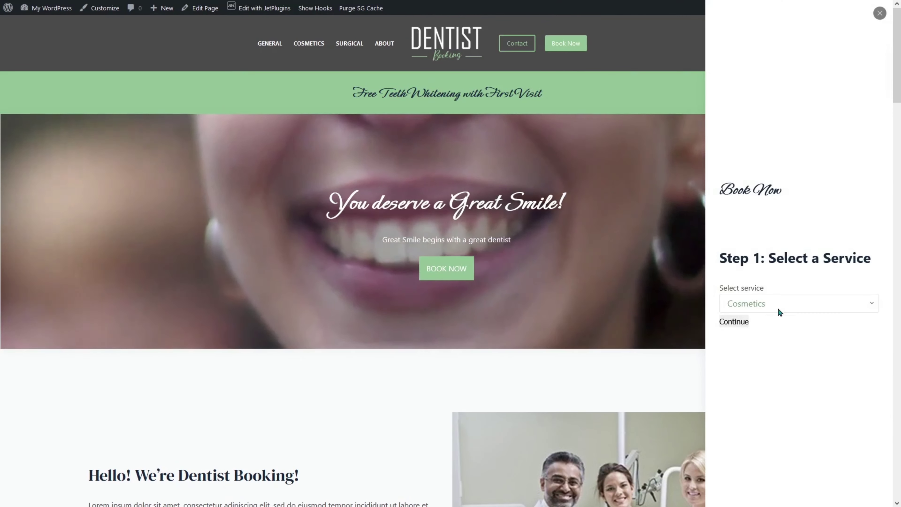
Choose the Surgical service, the first dentist and the 21 October 12:00-12:45 slot.
click(779, 308)
click(760, 323)
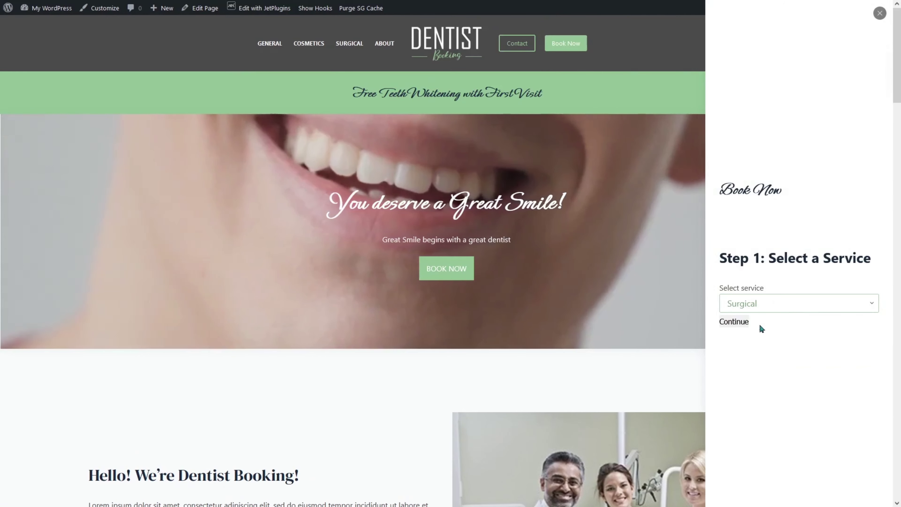
click(734, 322)
click(752, 288)
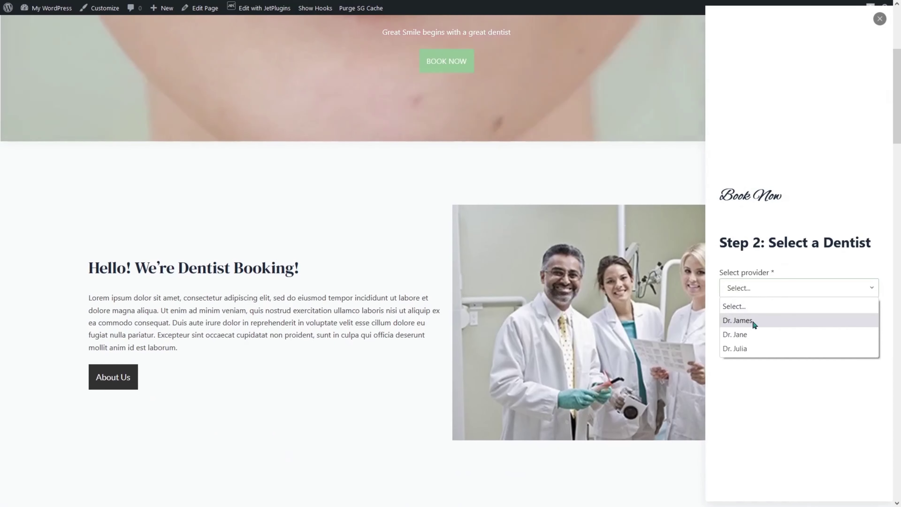
click(752, 320)
click(748, 307)
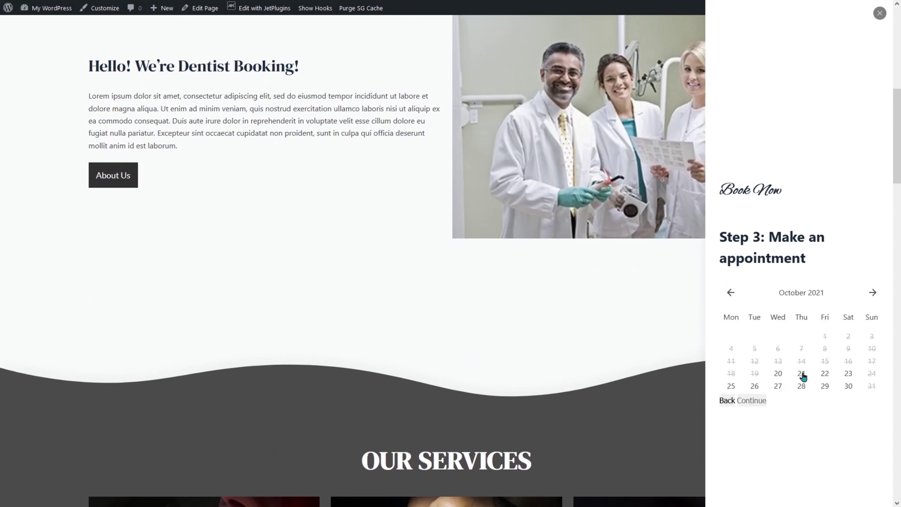
click(803, 374)
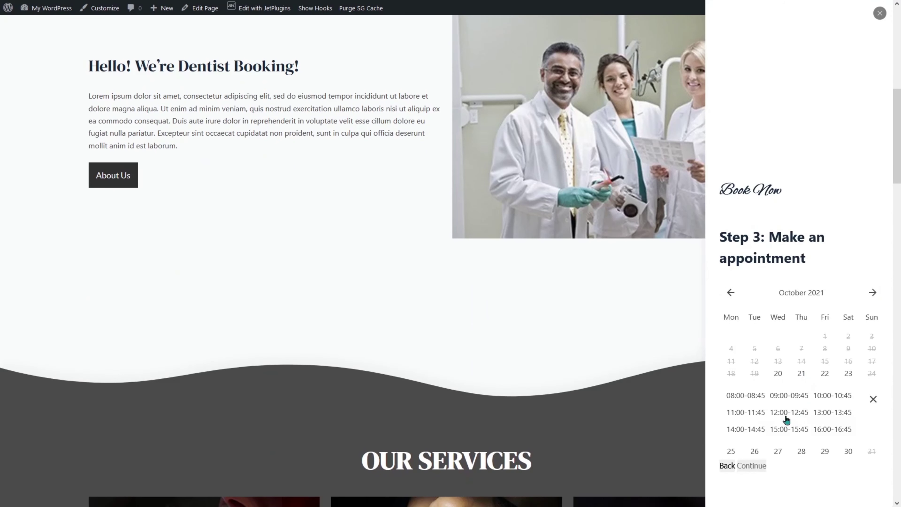
click(784, 415)
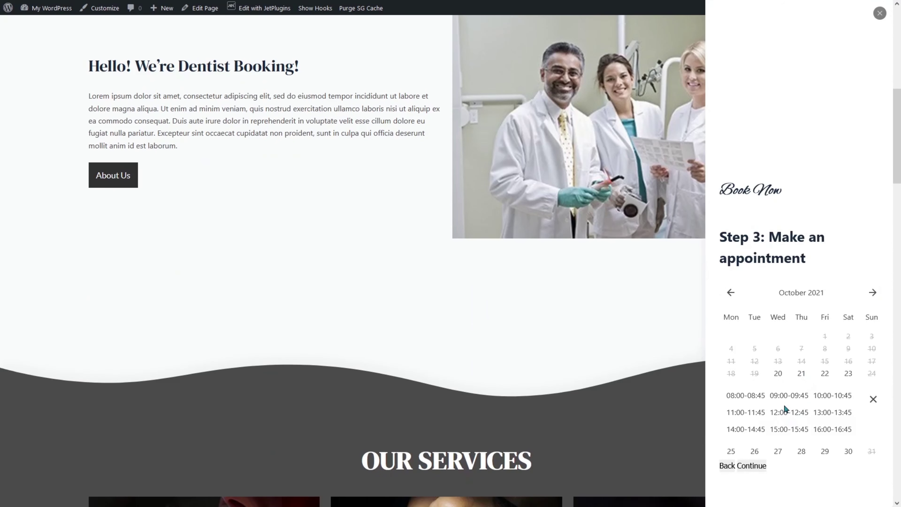
click(756, 466)
Enter a first name and phone number, submit the booking, then return to the Forms list.
click(775, 301)
text(Jack)
key(Tab)
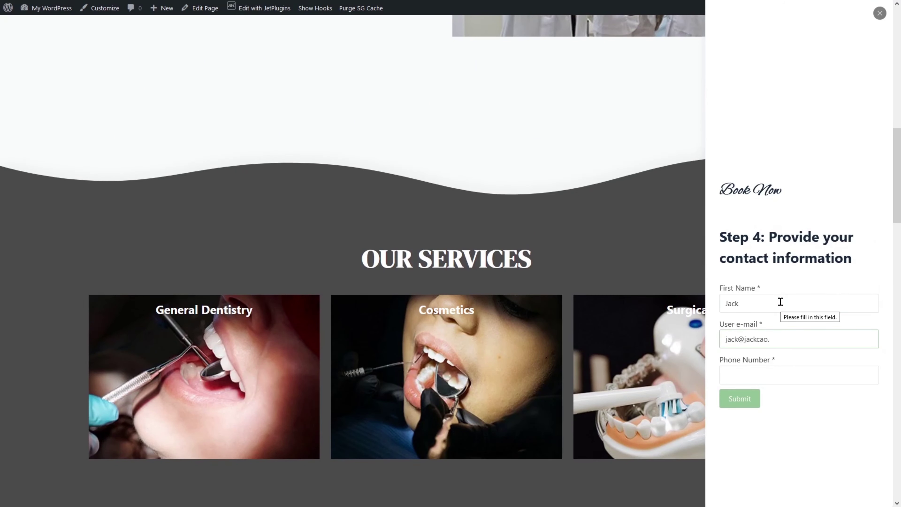
key(Tab)
click(740, 399)
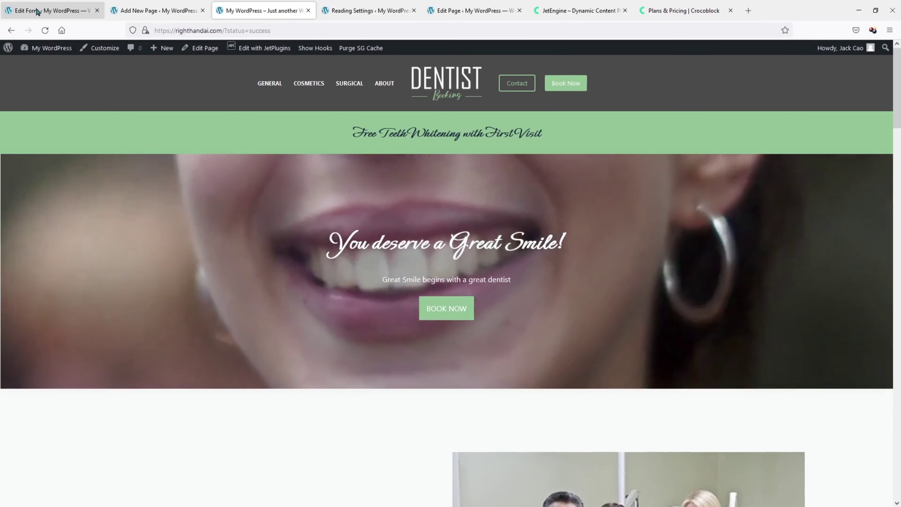
click(35, 12)
click(14, 25)
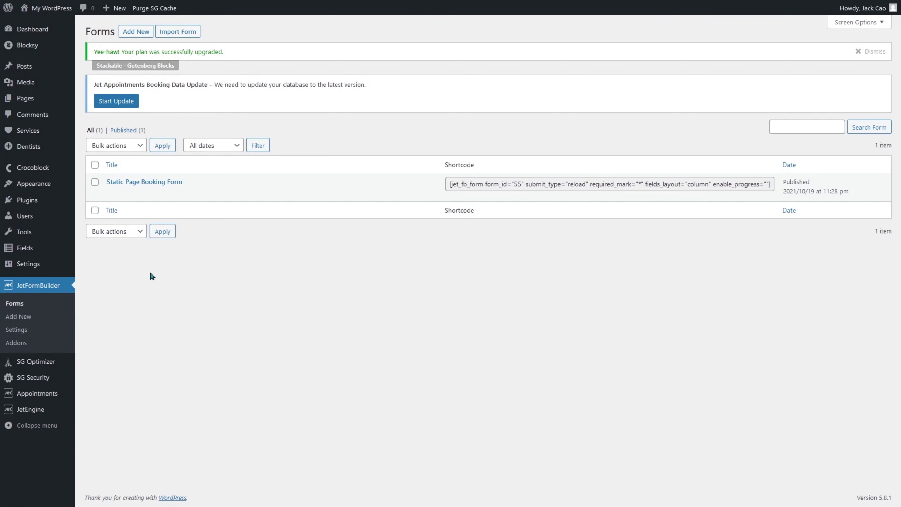
Open the Appointments list and check appointment 2's e-mail, phone and first name, cancelling without changes.
mouse_move(46, 393)
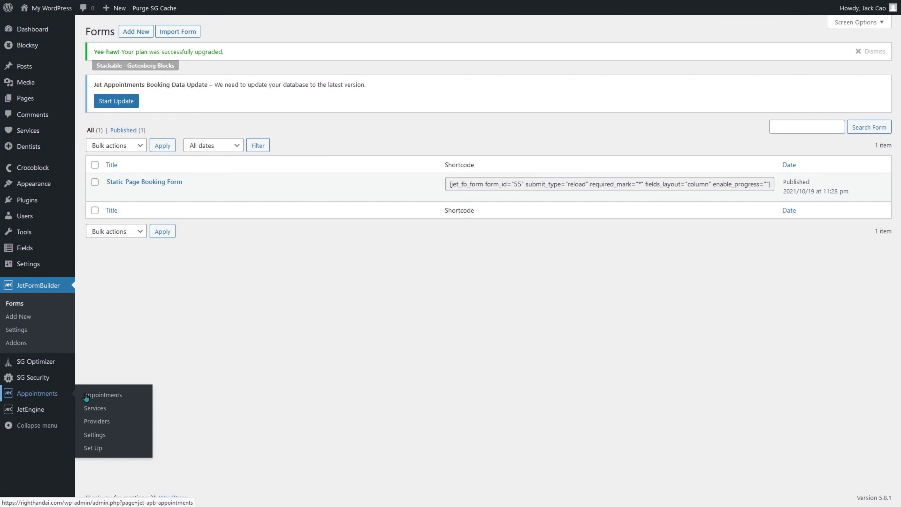
click(119, 397)
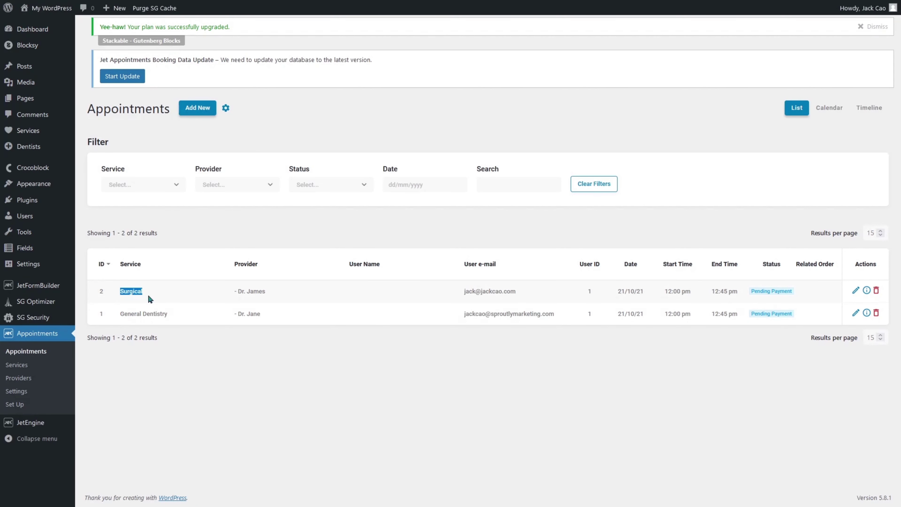
drag(463, 292, 567, 294)
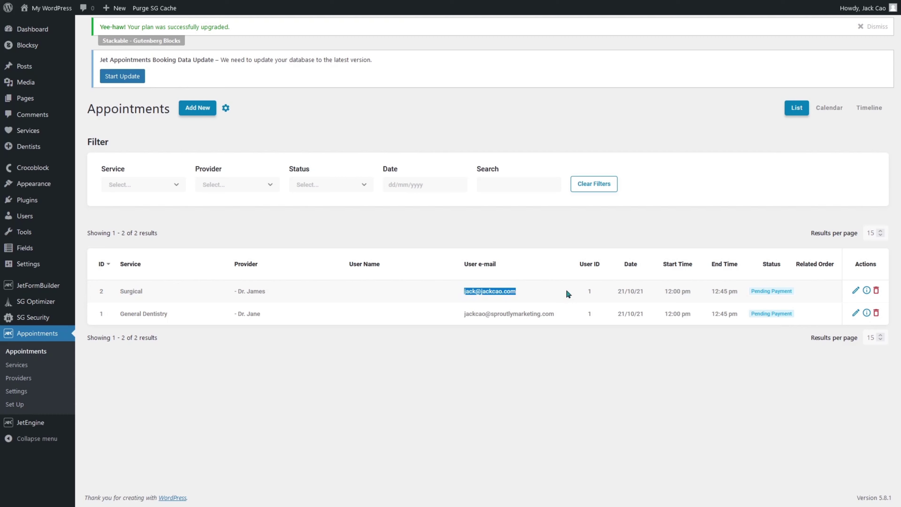
click(857, 291)
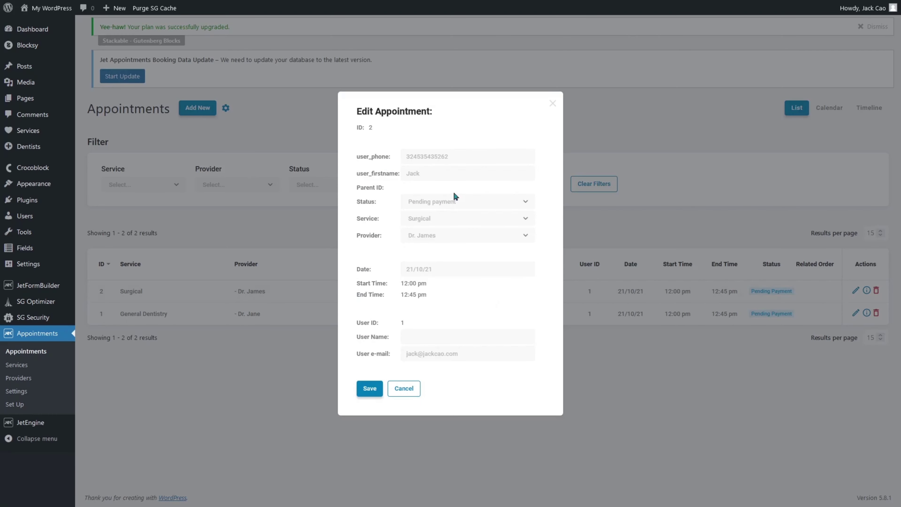
drag(456, 156, 388, 152)
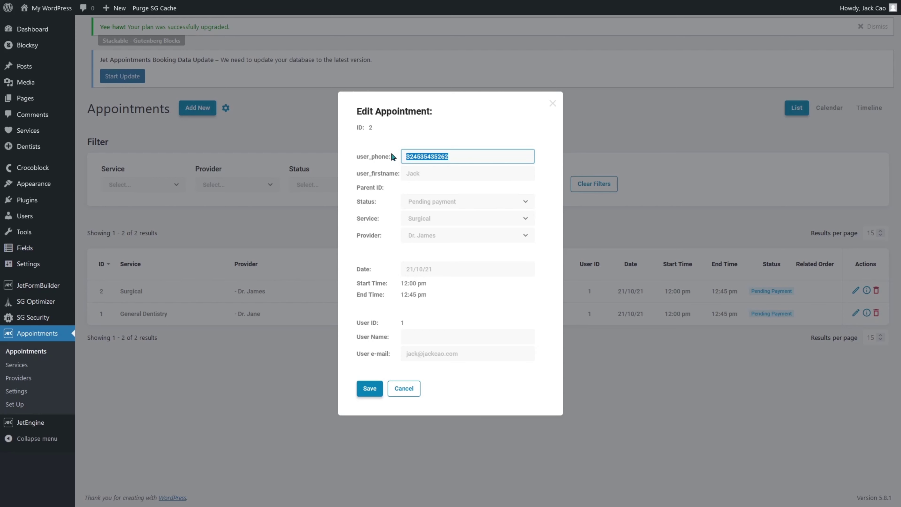
drag(445, 176, 389, 170)
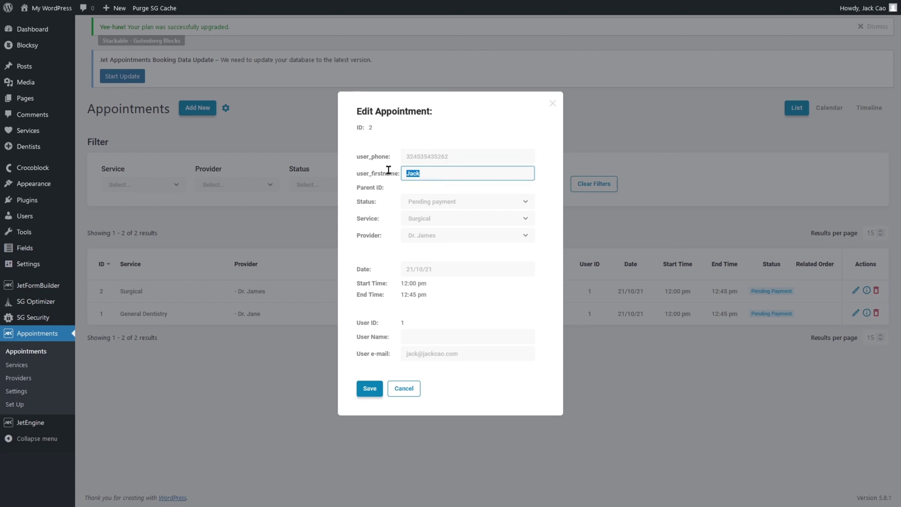
click(411, 390)
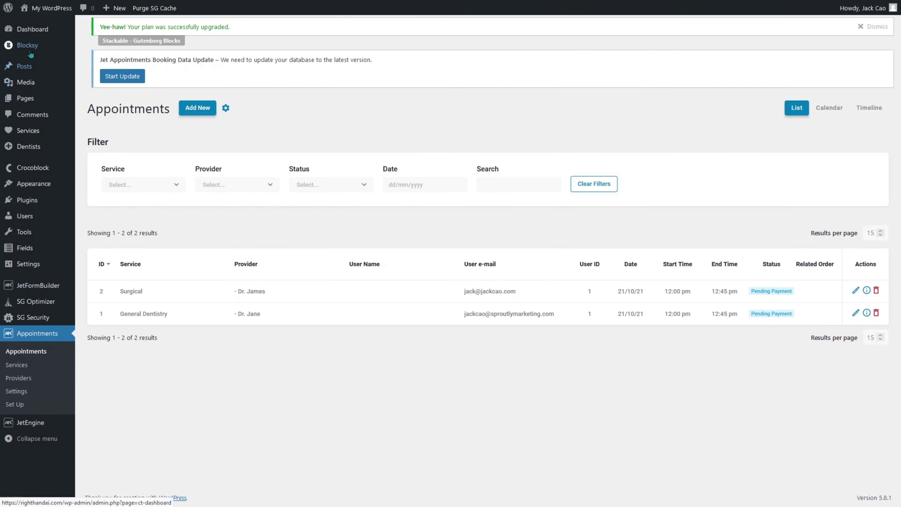
Copy the Booking Form popup's anchor #ct-popup-59 from Blocksy Content Blocks.
mouse_move(31, 53)
click(93, 55)
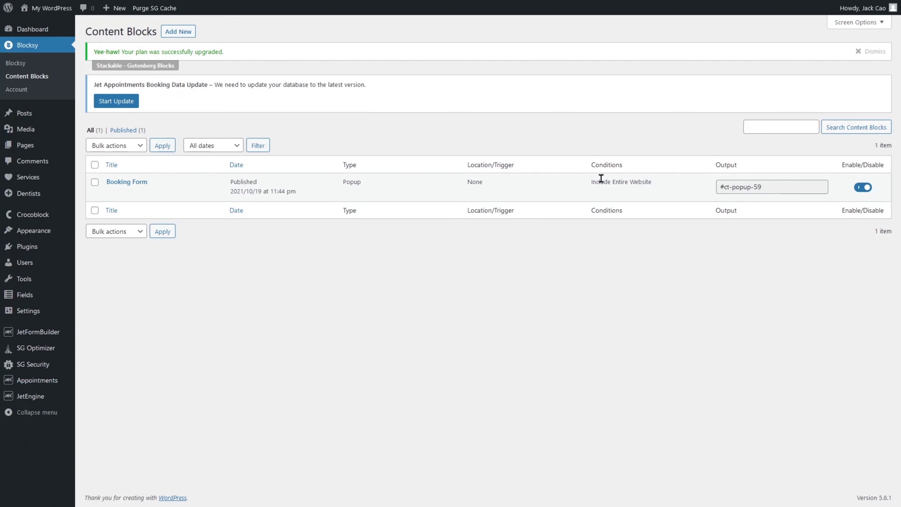
drag(714, 186, 783, 187)
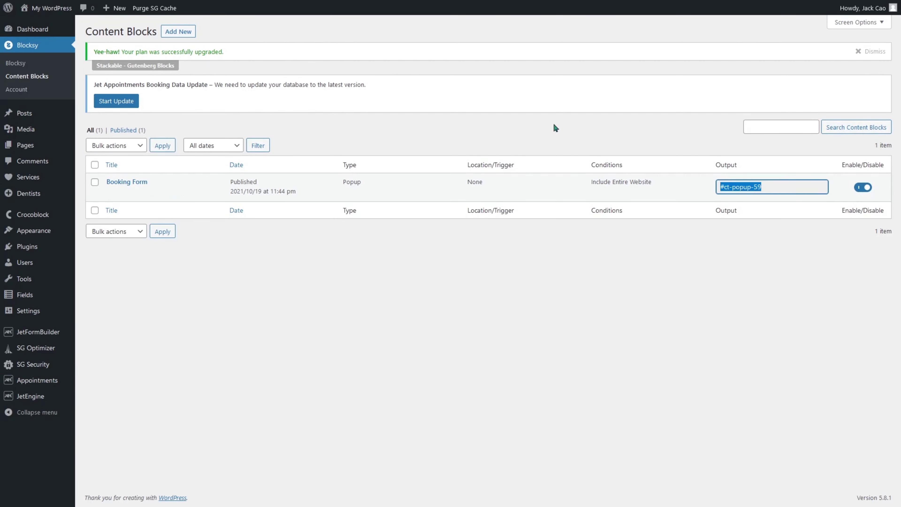
click(283, 6)
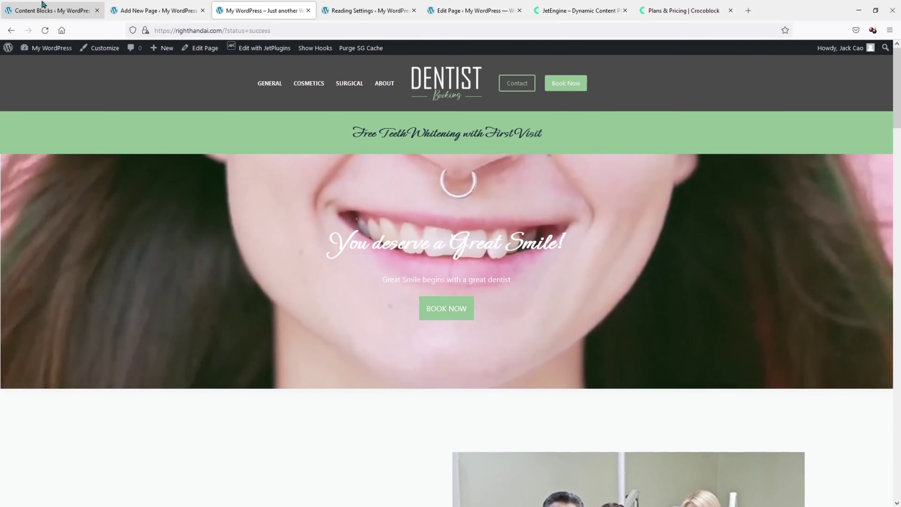
click(42, 3)
Open the Dentist Booking page in the editor from All Pages.
mouse_move(25, 145)
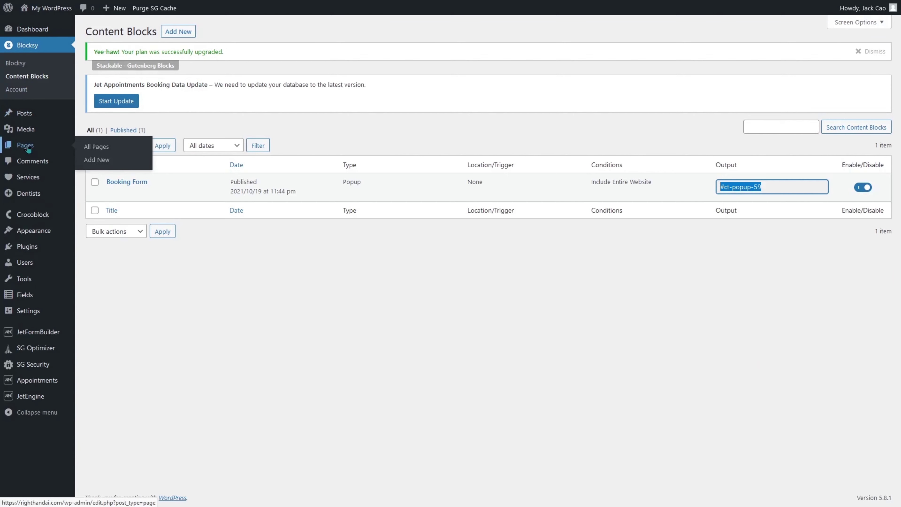
click(98, 152)
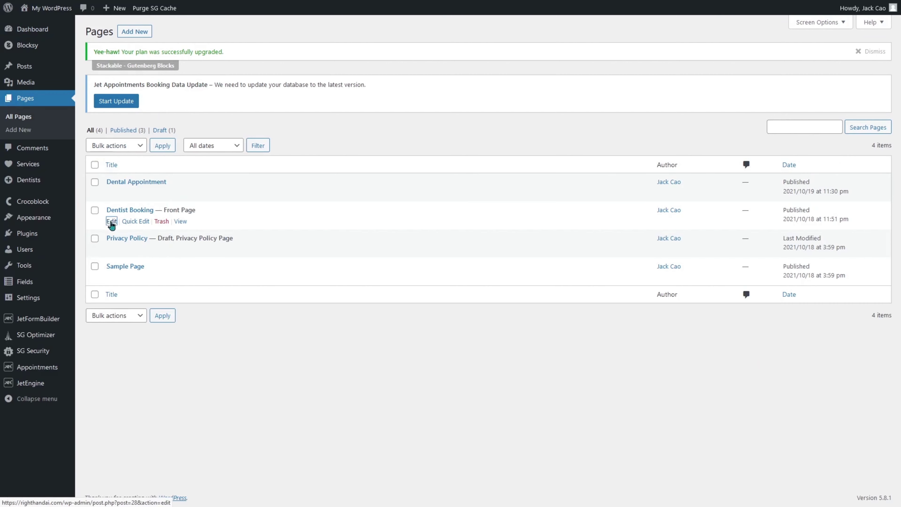
click(111, 221)
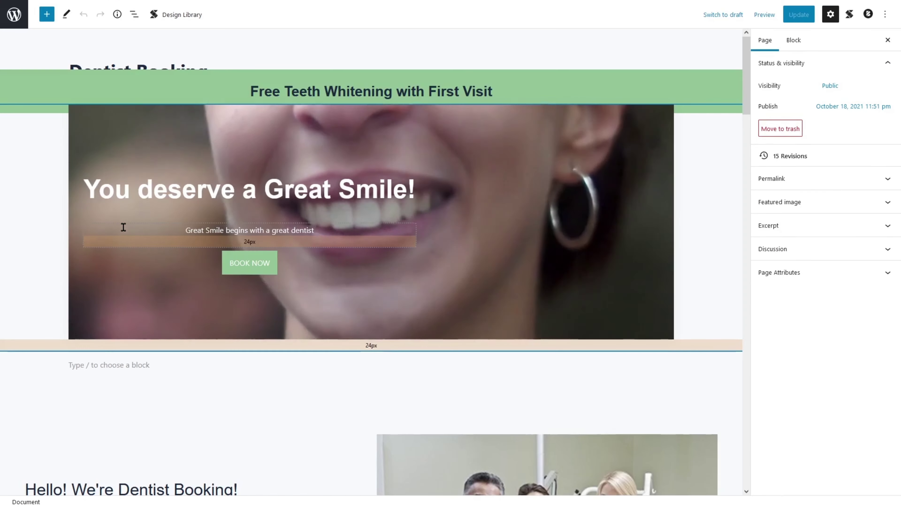
Link the hero's BOOK NOW button to #ct-popup-59, update the page and view it live.
click(227, 269)
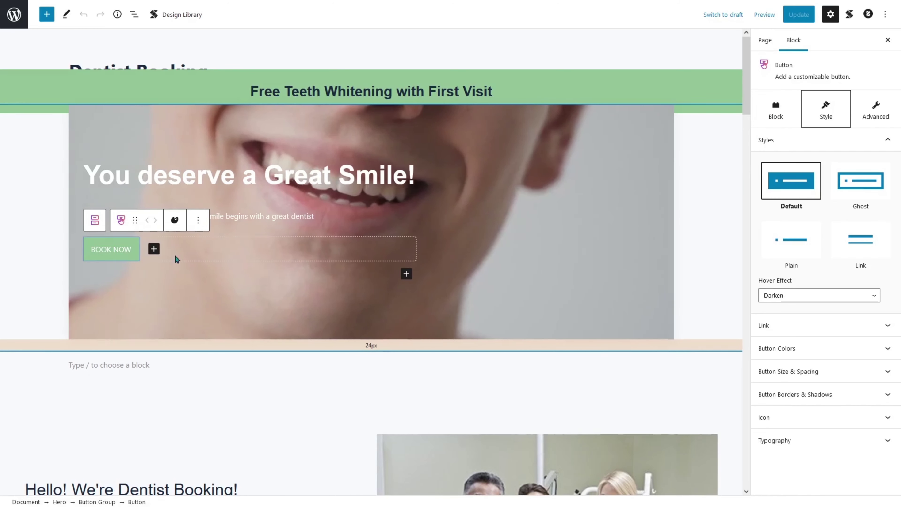
click(129, 253)
click(77, 129)
text(#ct-popup-59)
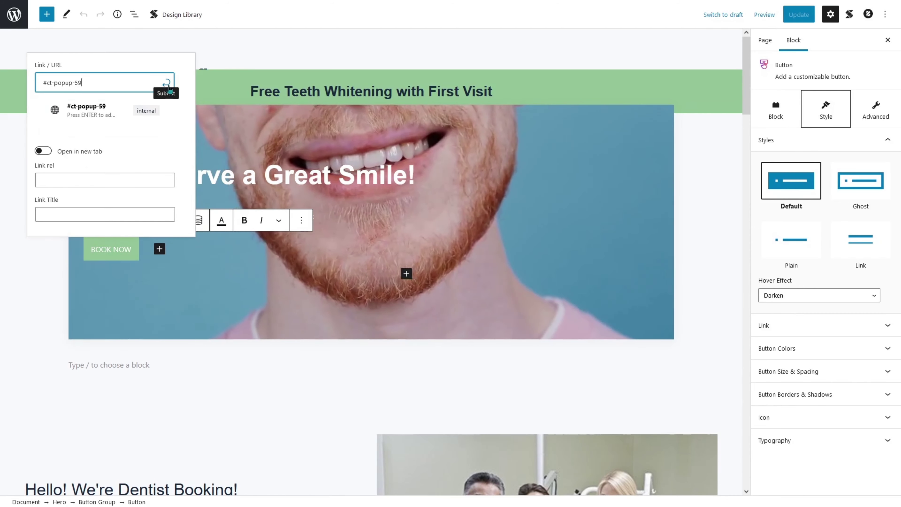
click(166, 83)
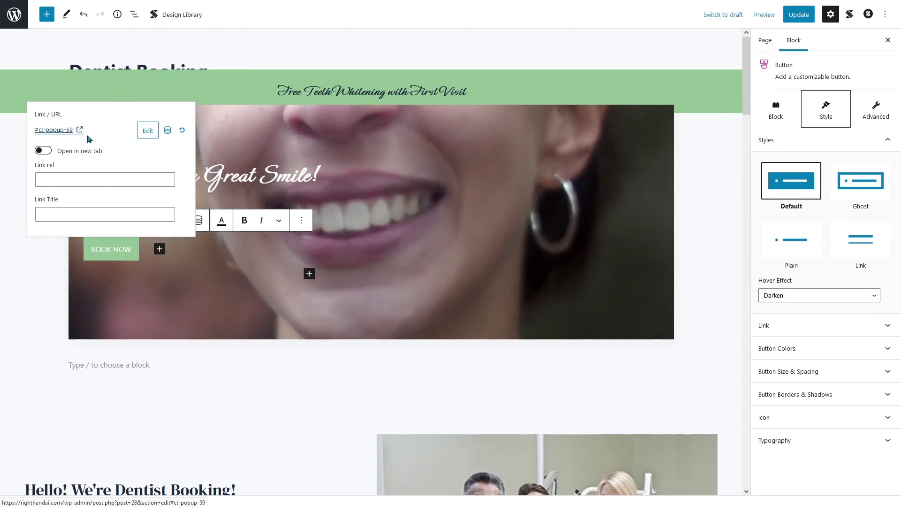
click(799, 14)
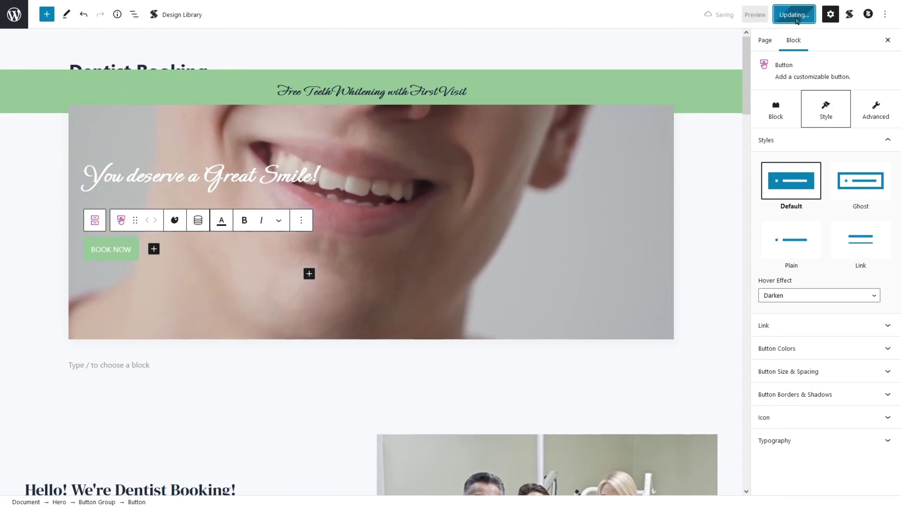
mouse_move(483, 7)
click(260, 10)
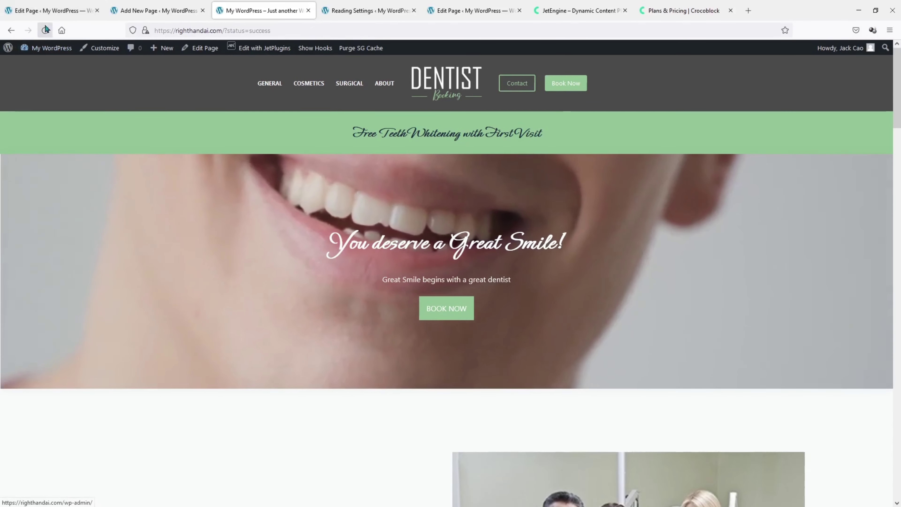
Reload the live site and check that BOOK NOW opens and closes the booking popup.
click(44, 30)
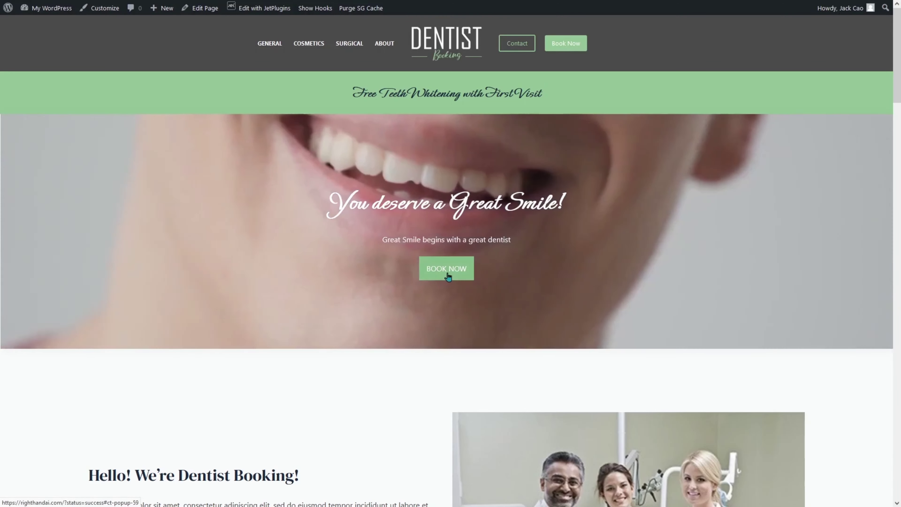
click(447, 274)
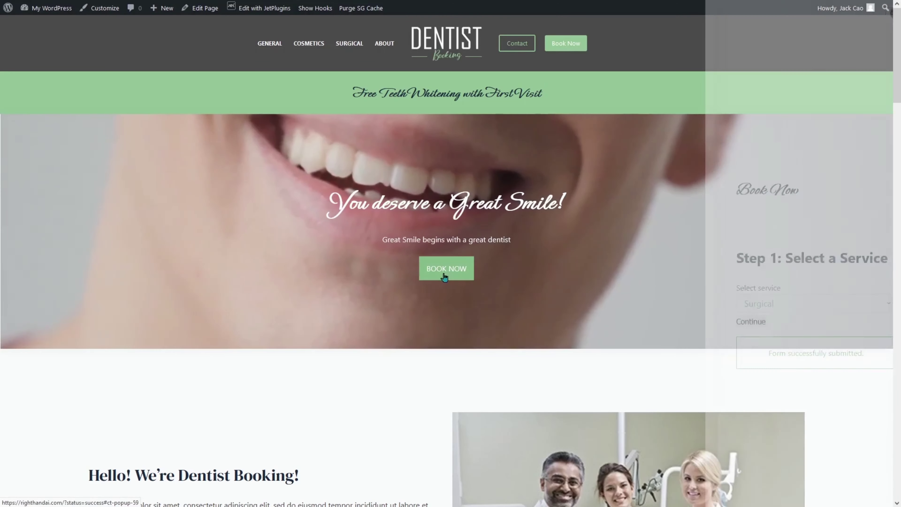
scroll(352, 340, down, 10)
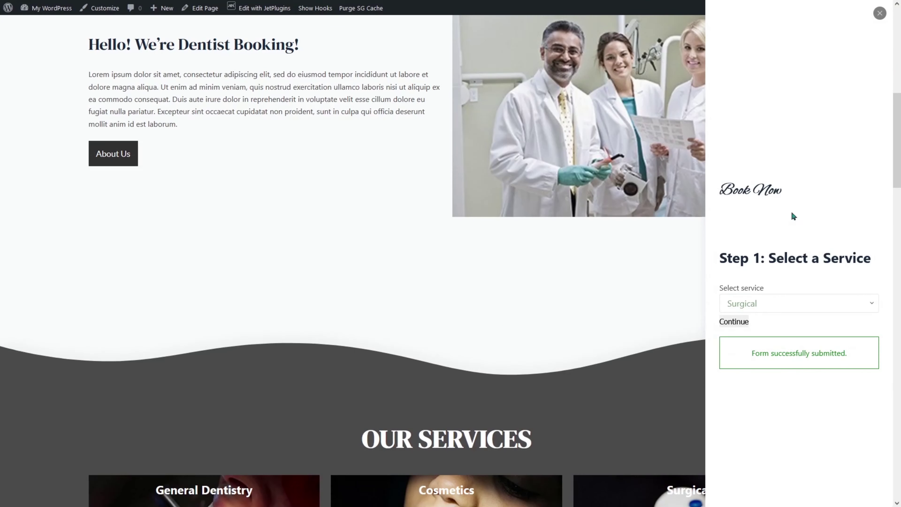
click(880, 13)
scroll(397, 343, up, 10)
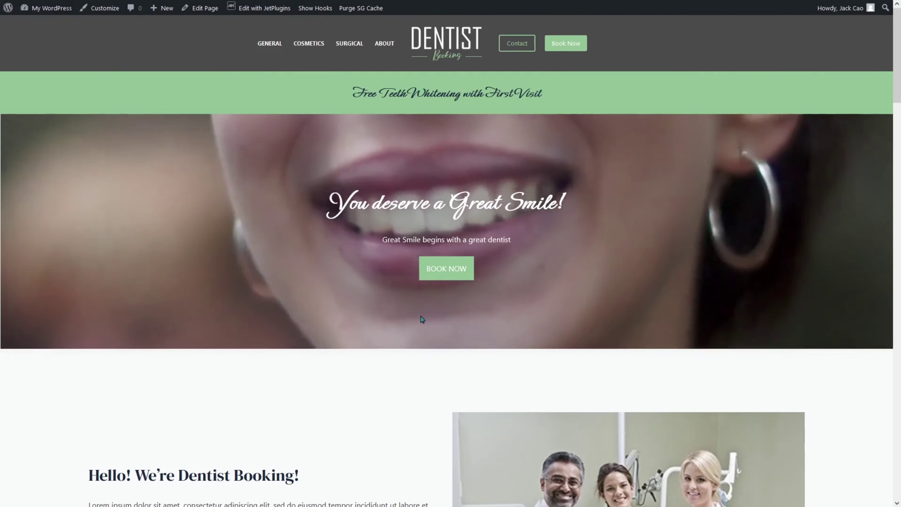
scroll(388, 340, down, 12)
scroll(386, 359, up, 4)
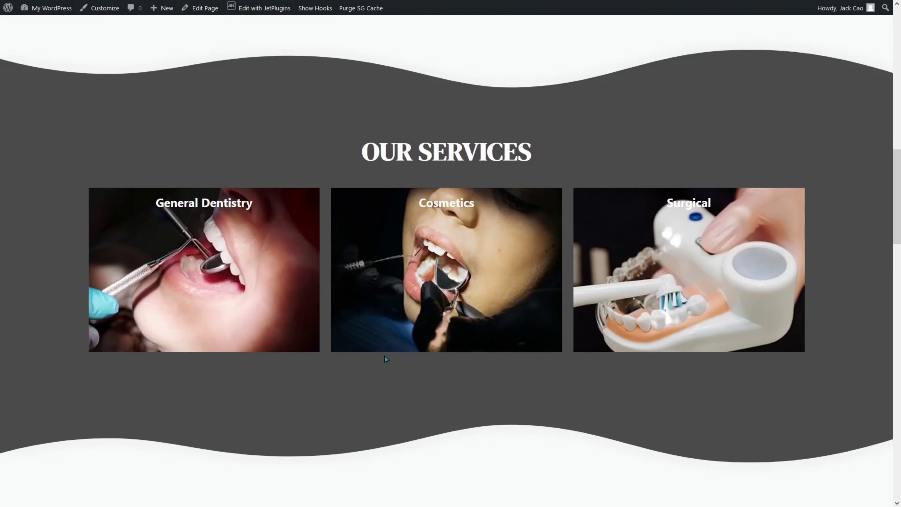
scroll(389, 361, up, 8)
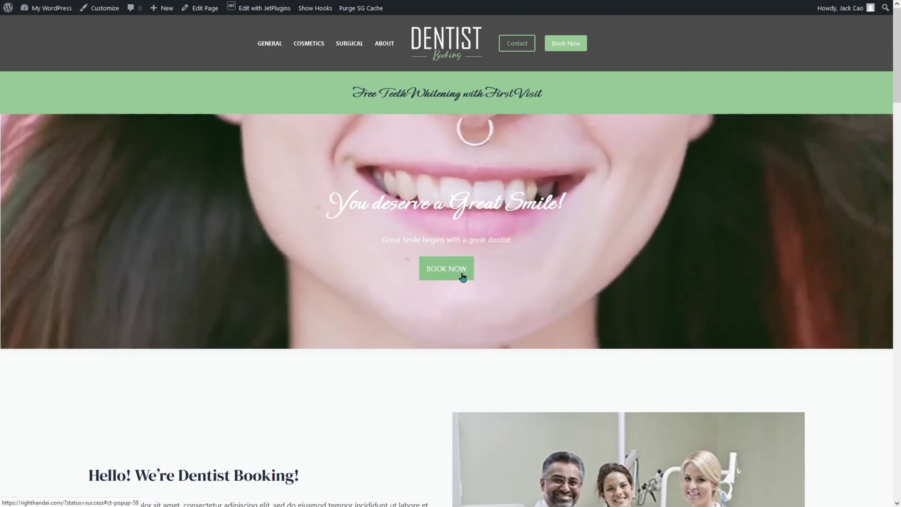
Walk the popup through Cosmetics, a dentist and a calendar day, then return to the editor.
click(461, 274)
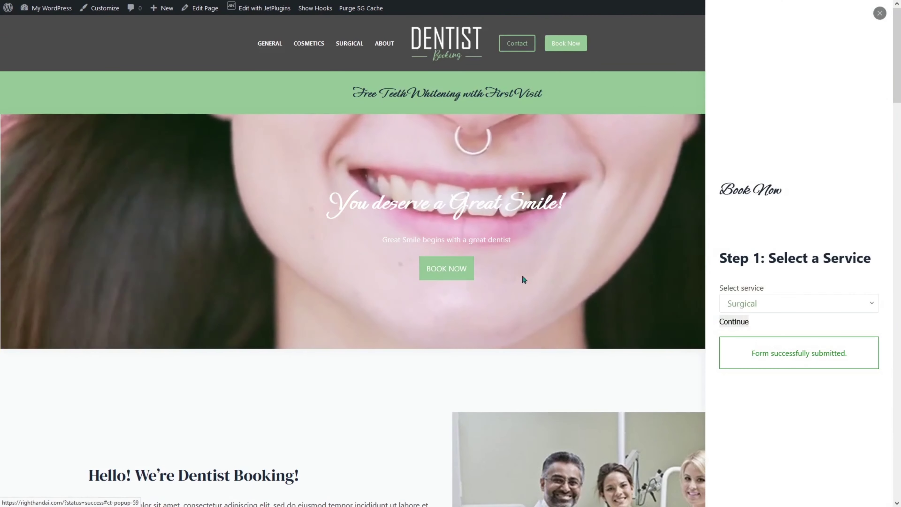
click(800, 306)
click(773, 340)
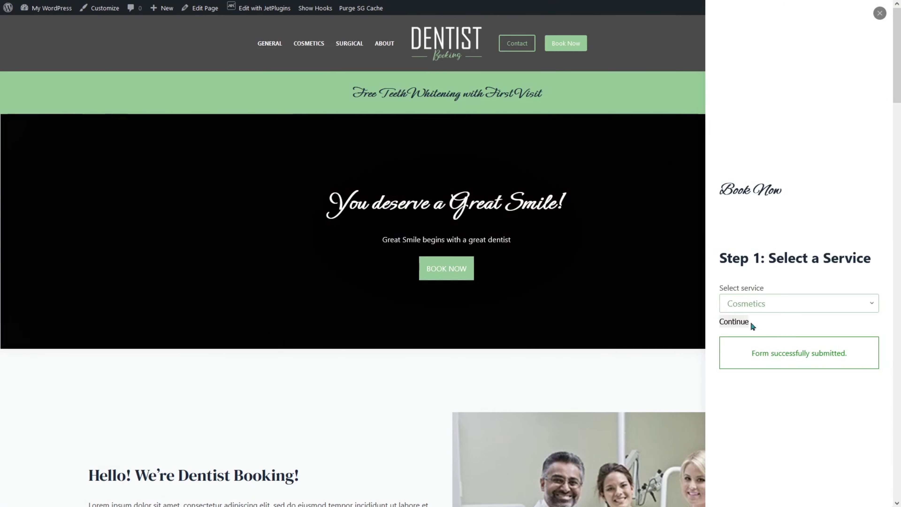
click(745, 322)
click(781, 281)
click(738, 324)
click(747, 302)
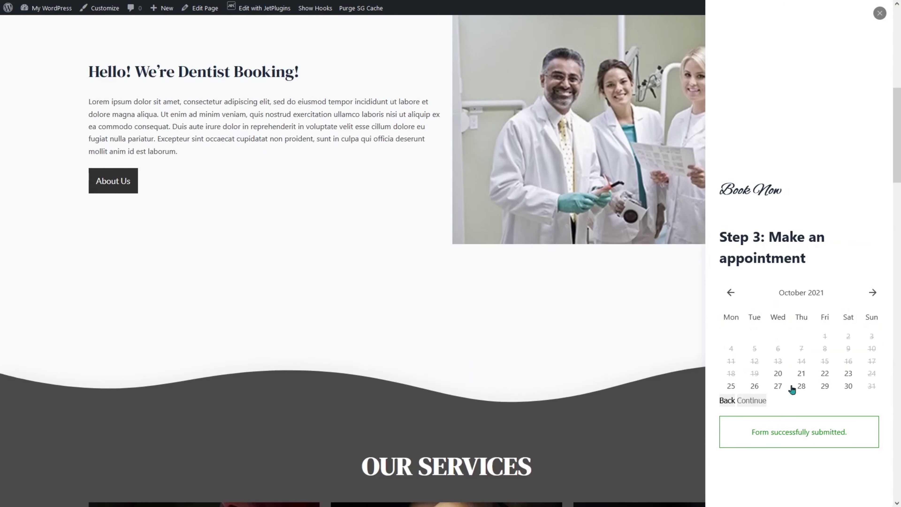
click(792, 389)
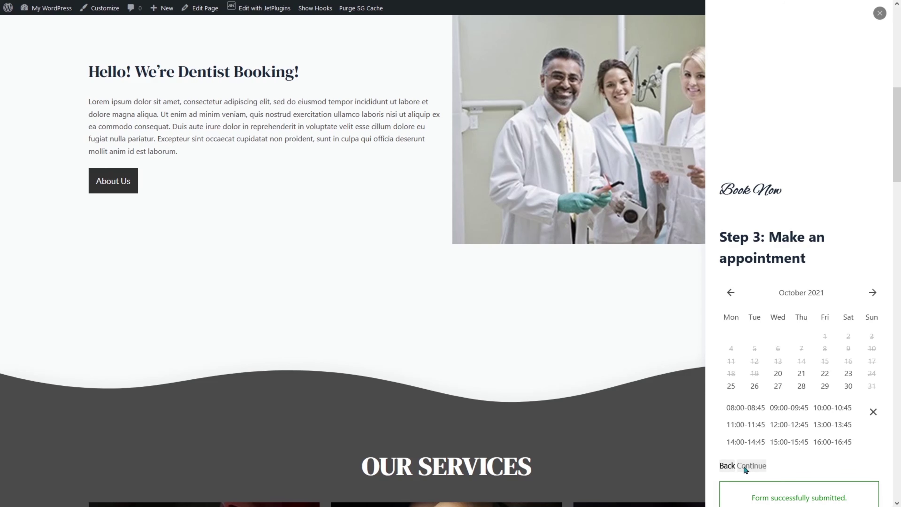
scroll(744, 467, down, 1)
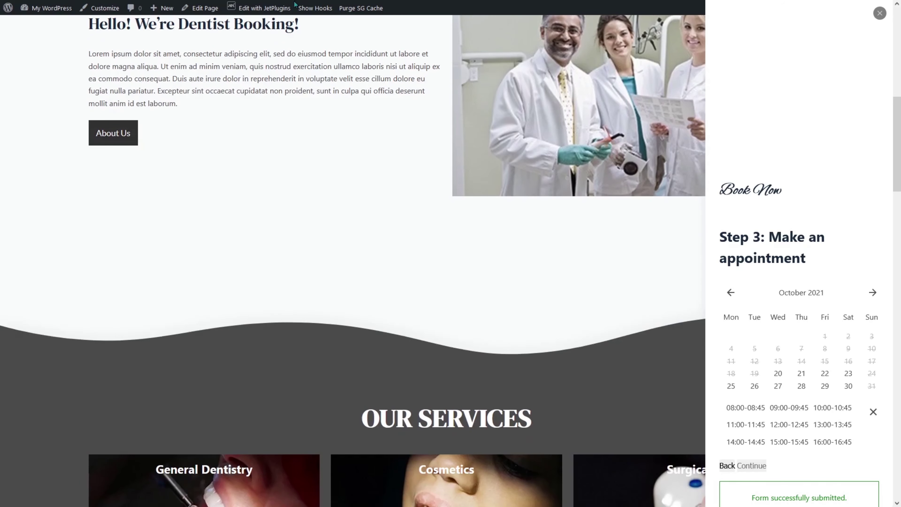
mouse_move(159, 1)
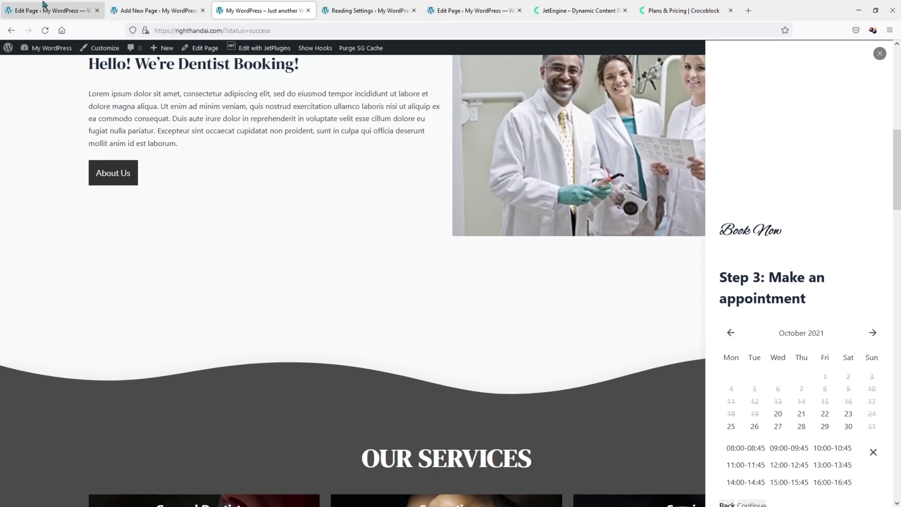
click(48, 10)
Open the theme Customizer in a new tab and go to Additional CSS.
click(14, 54)
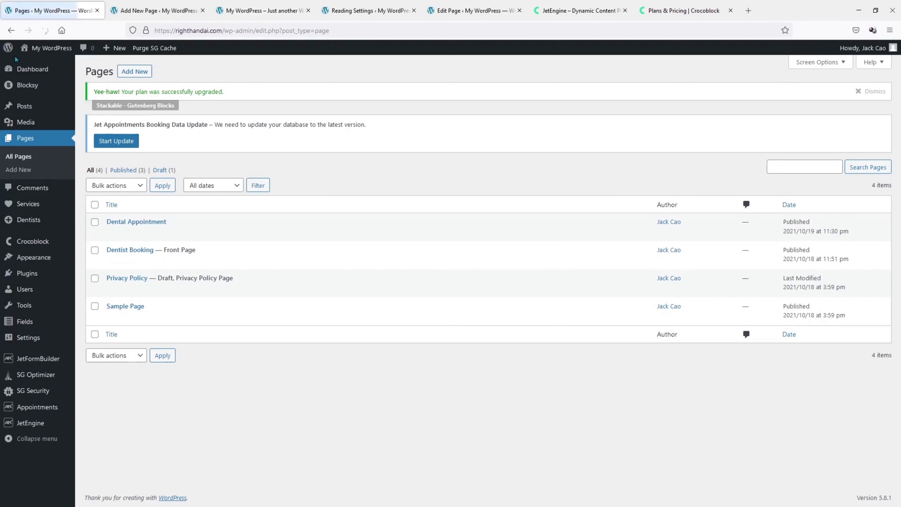
mouse_move(28, 221)
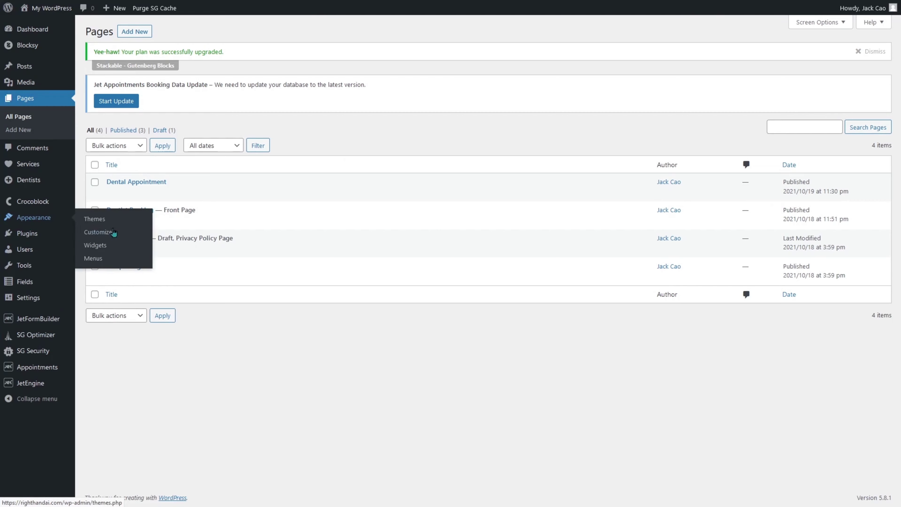
right_click(108, 232)
click(126, 240)
click(116, 4)
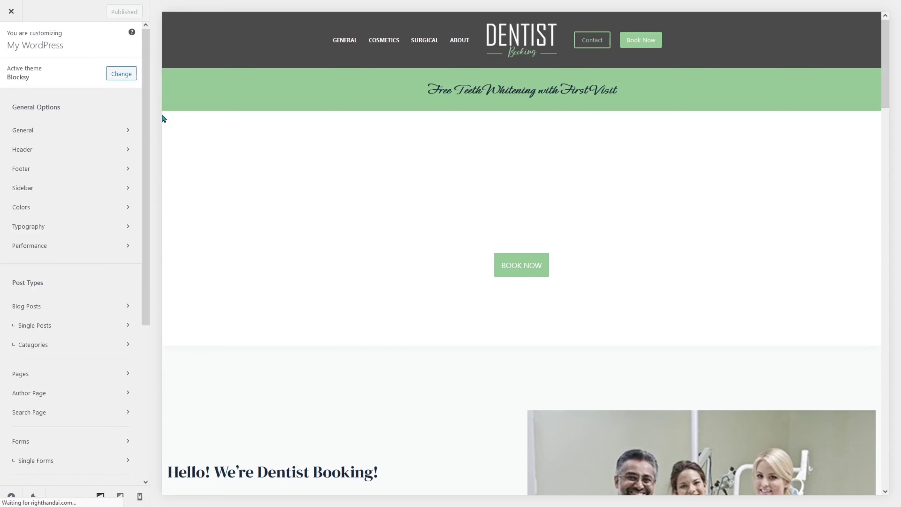
scroll(93, 171, down, 5)
scroll(85, 248, down, 2)
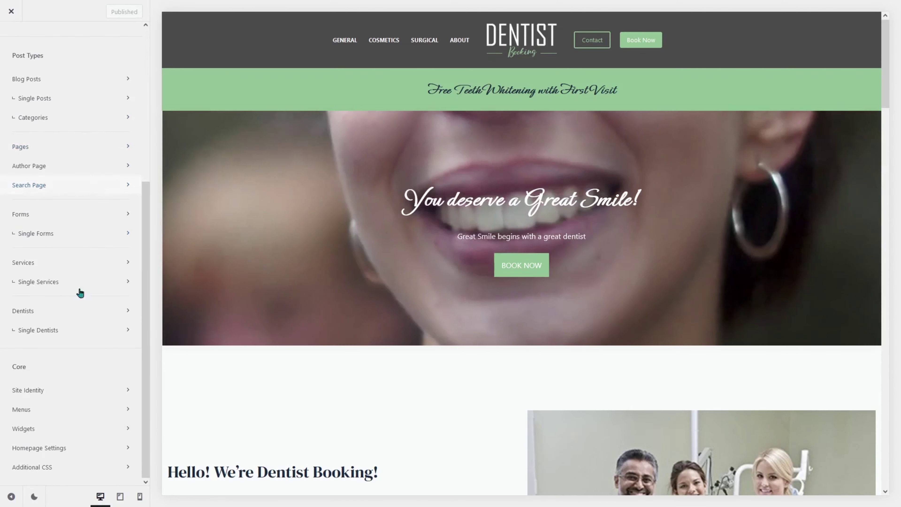
click(55, 470)
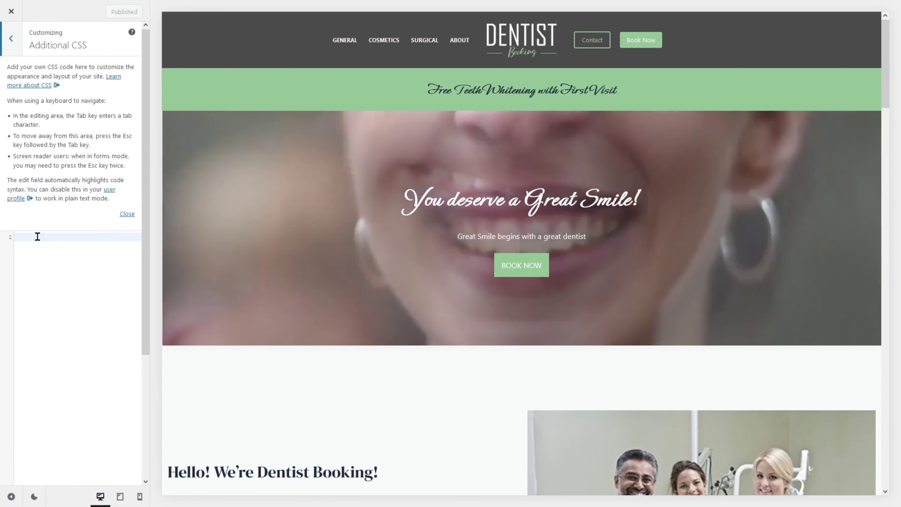
Paste the button and selected-slot CSS using #93c594 green, review the rules, and publish.
right_click(38, 239)
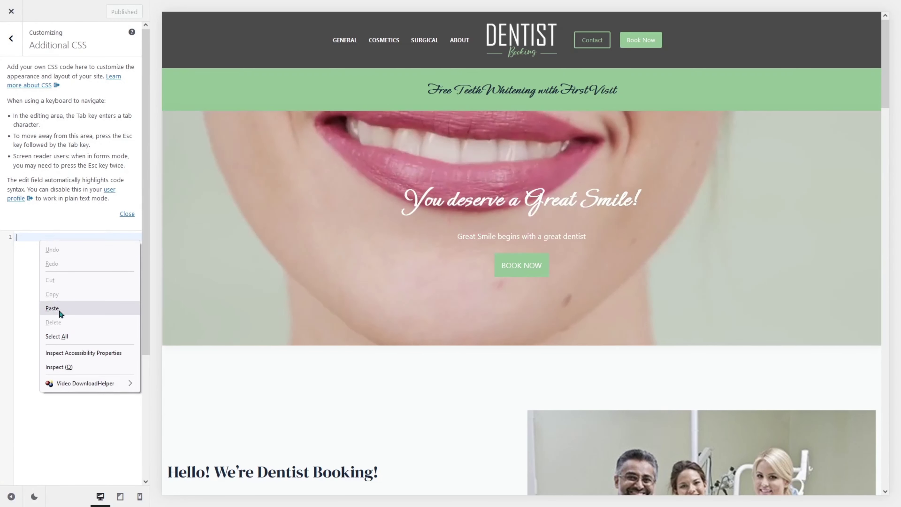
click(52, 308)
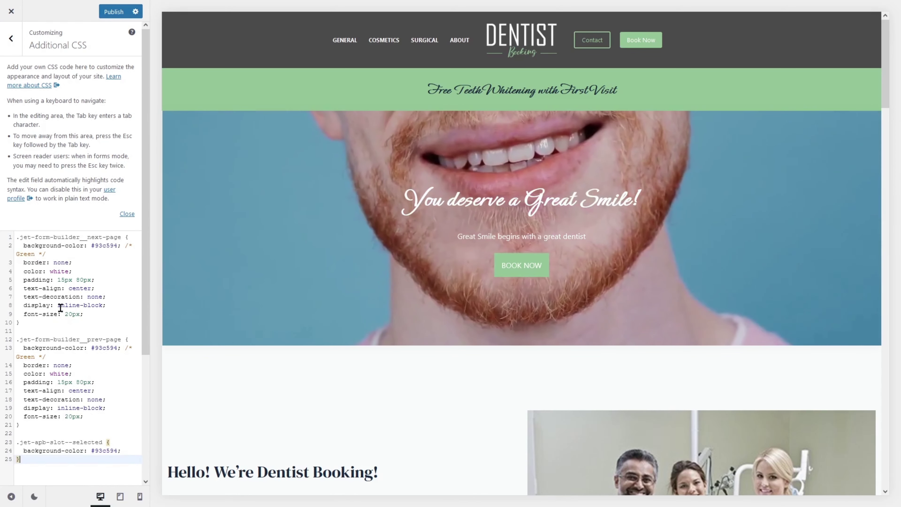
scroll(59, 306, down, 1)
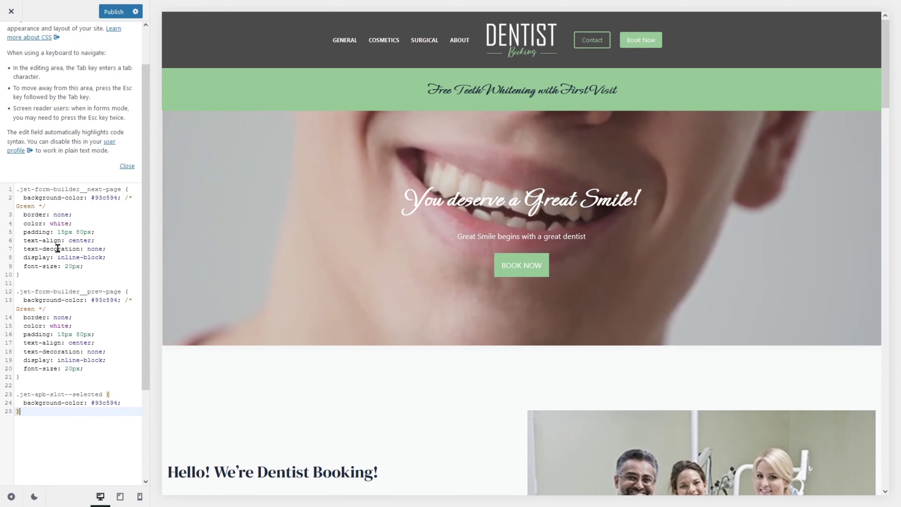
click(57, 248)
double_click(107, 197)
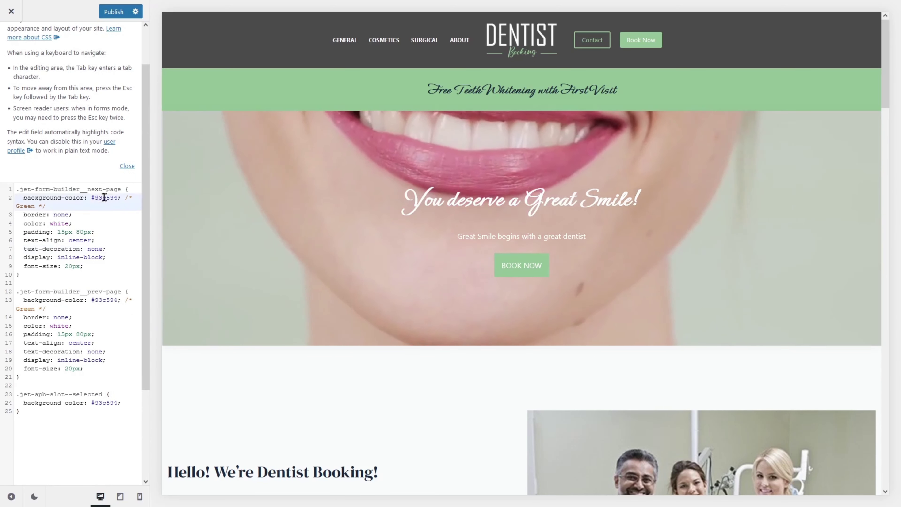
click(78, 275)
scroll(78, 277, down, 2)
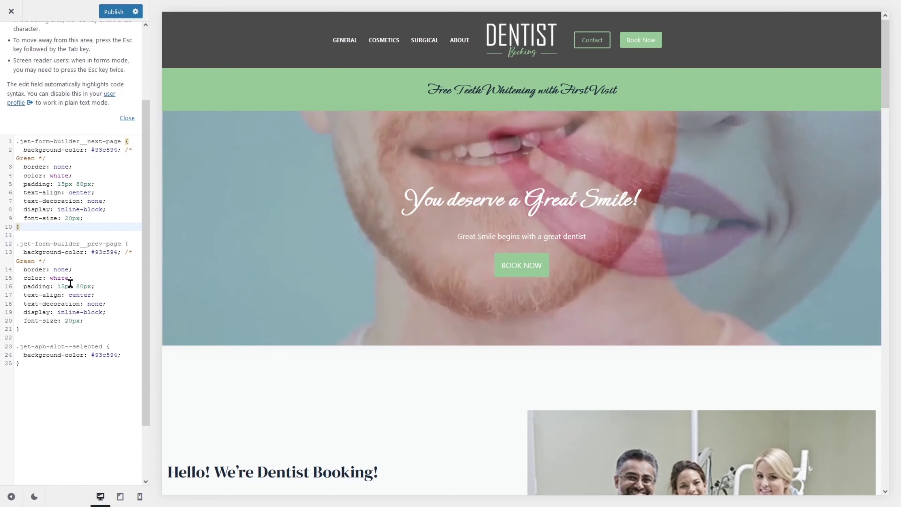
drag(91, 355, 117, 356)
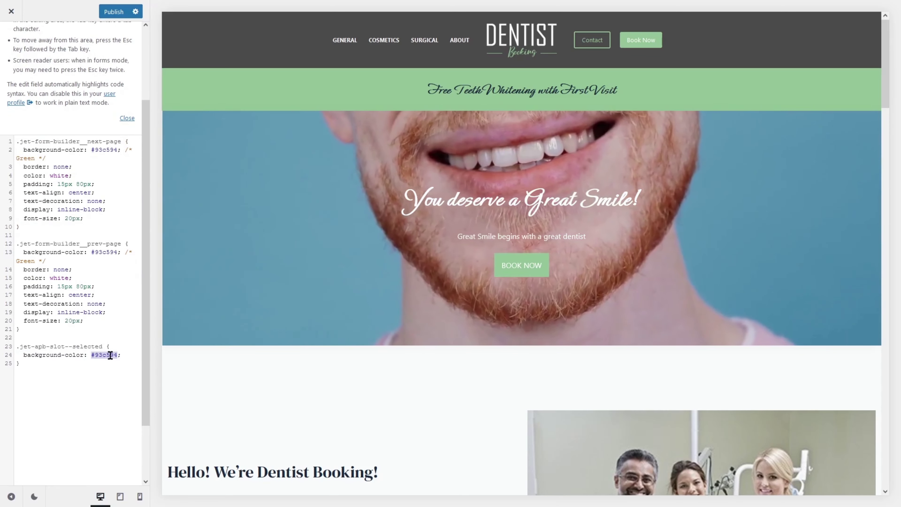
click(110, 356)
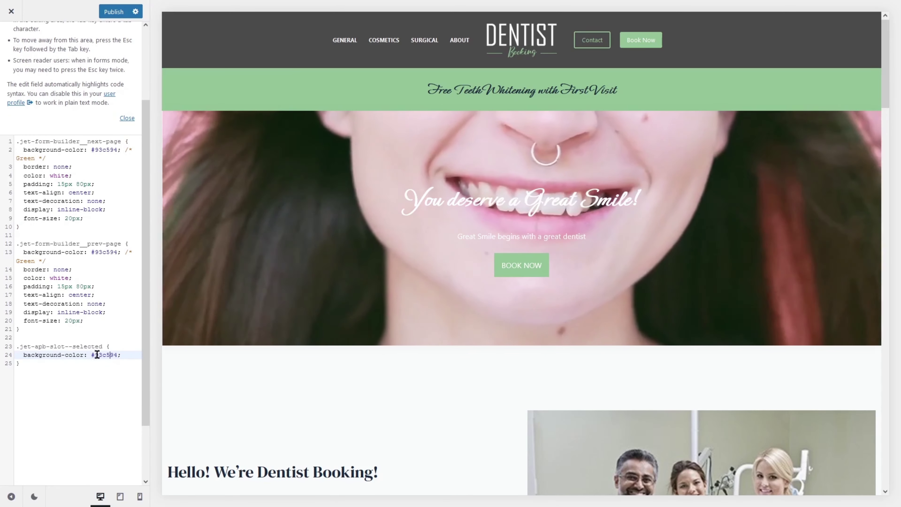
drag(91, 355, 115, 355)
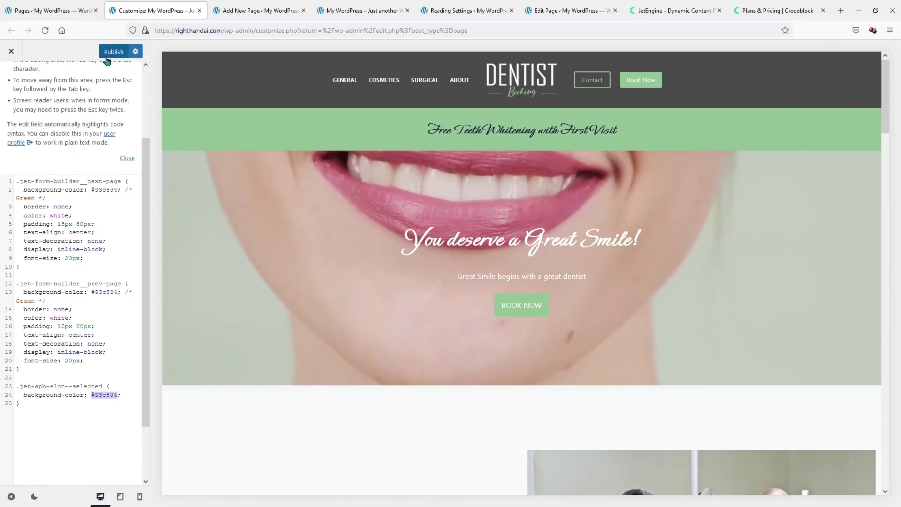
click(109, 56)
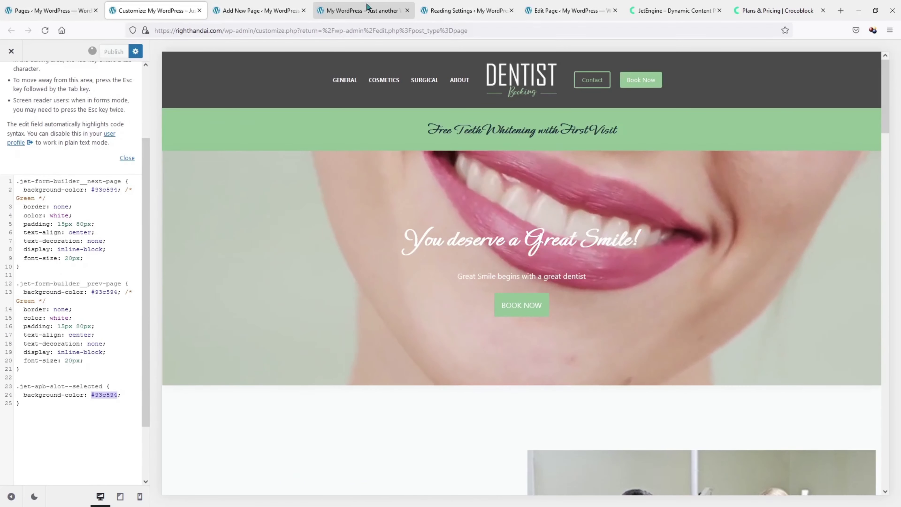
click(368, 9)
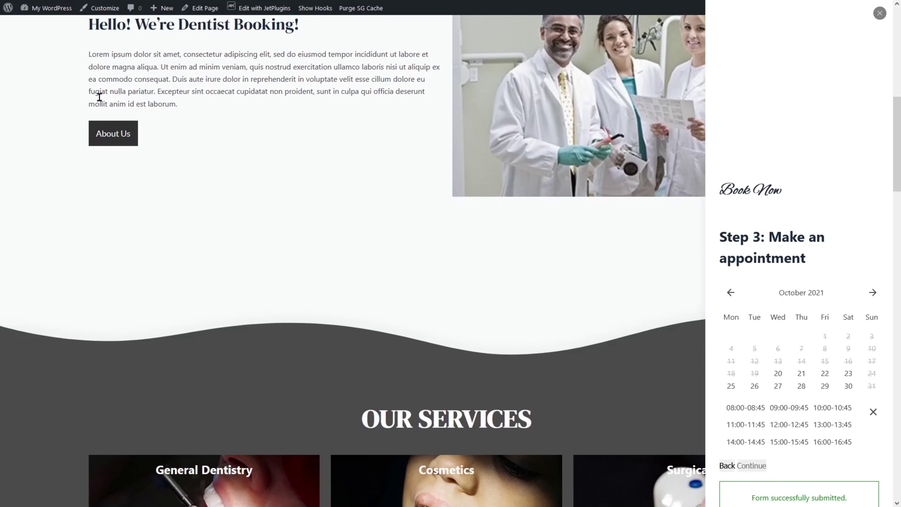
scroll(99, 95, up, 3)
mouse_move(64, 1)
click(47, 31)
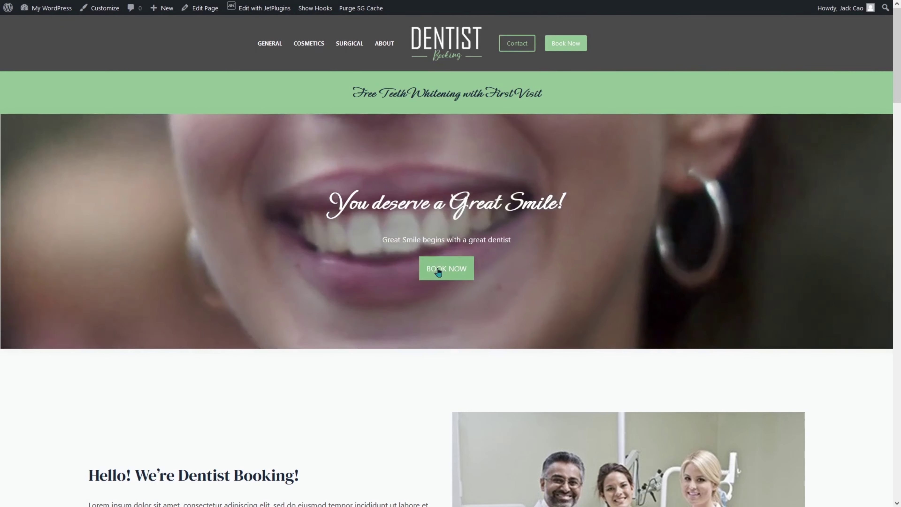
click(439, 272)
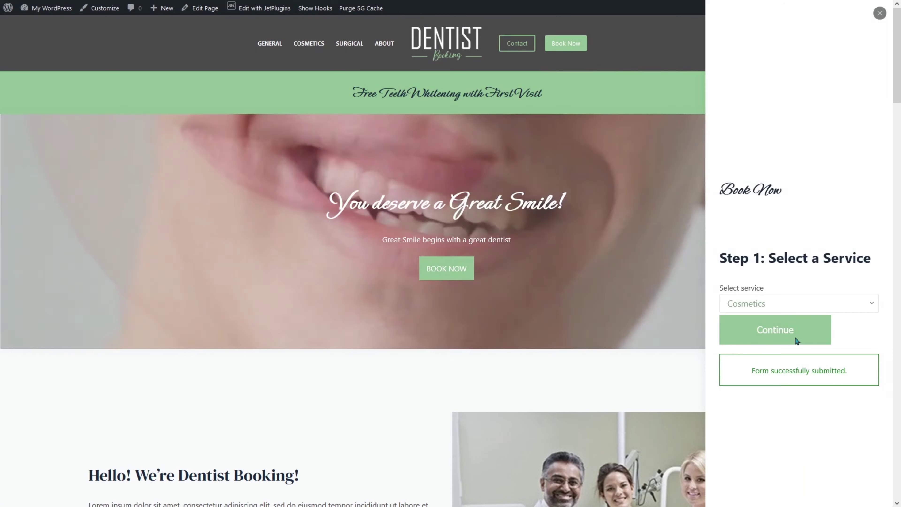
mouse_move(200, 5)
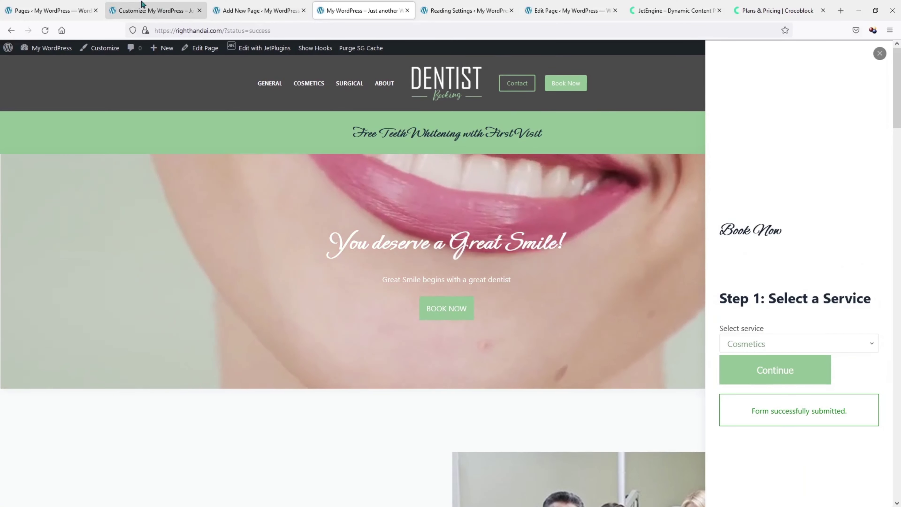
click(153, 10)
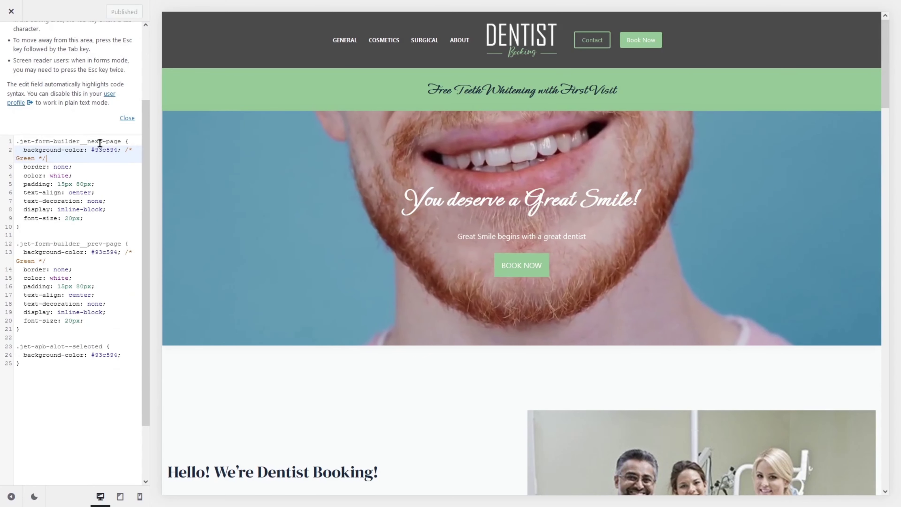
click(91, 141)
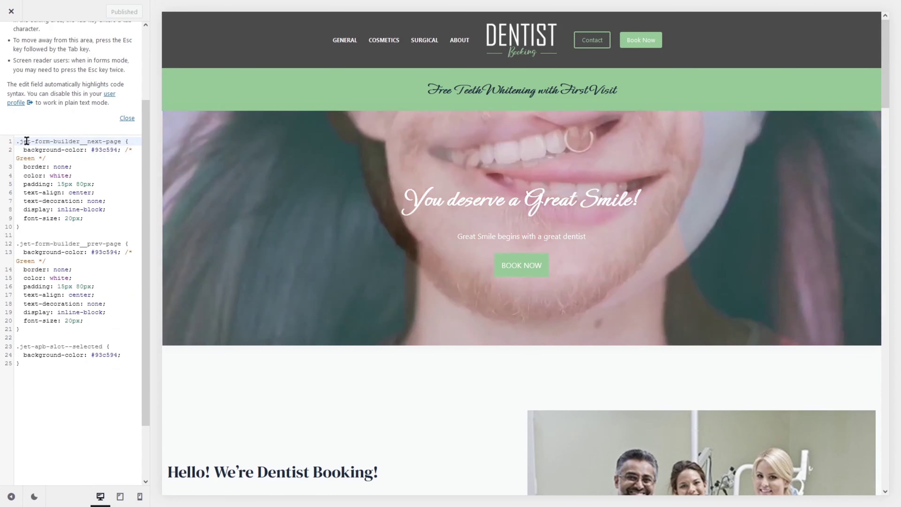
drag(21, 141, 109, 143)
double_click(109, 142)
click(48, 244)
Replace the Continue button's 93c594 colour with 000000 in Additional CSS and publish.
drag(42, 245, 120, 246)
click(69, 346)
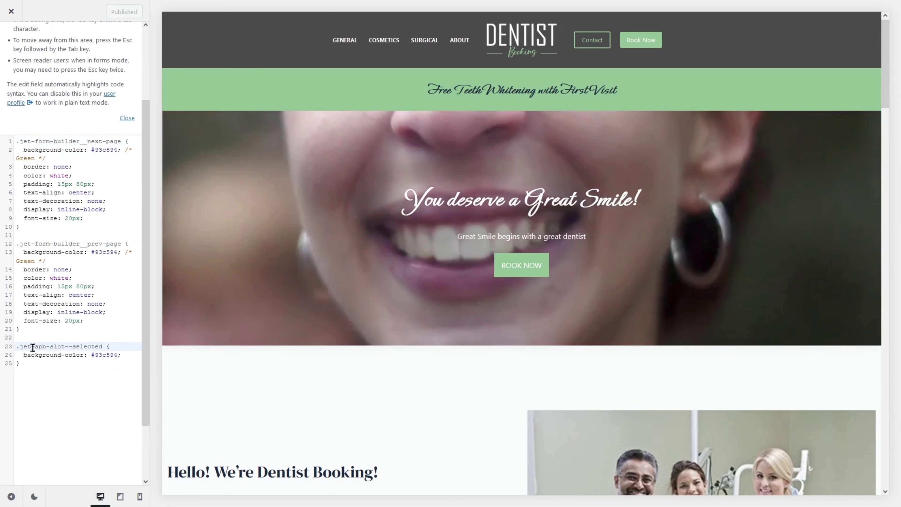
click(94, 150)
drag(95, 151, 118, 151)
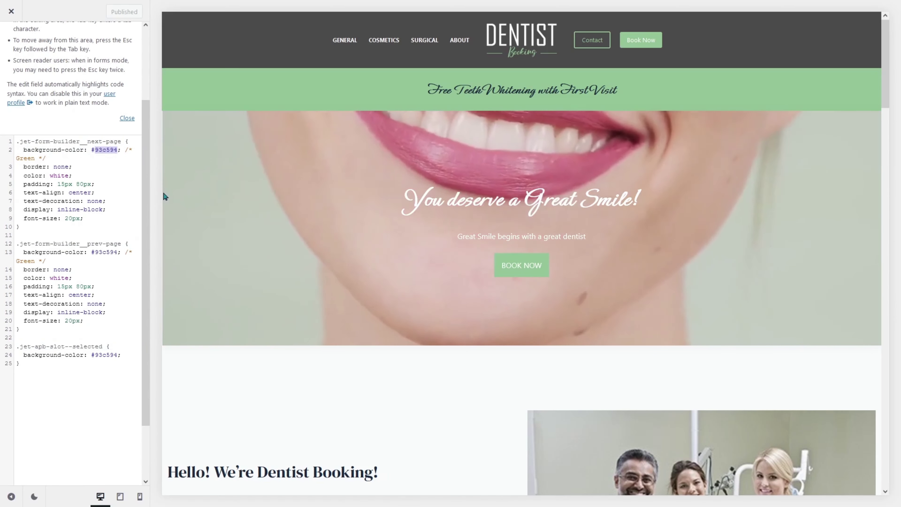
text(0)
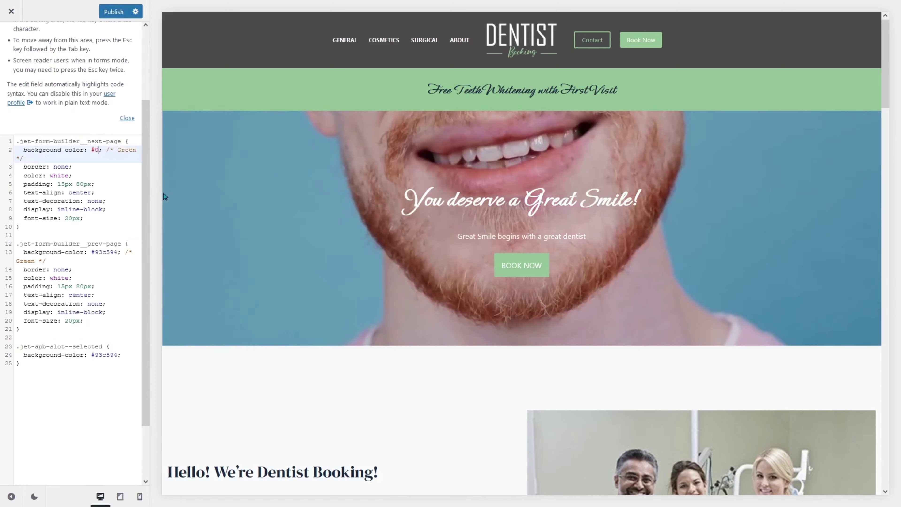
text(00000)
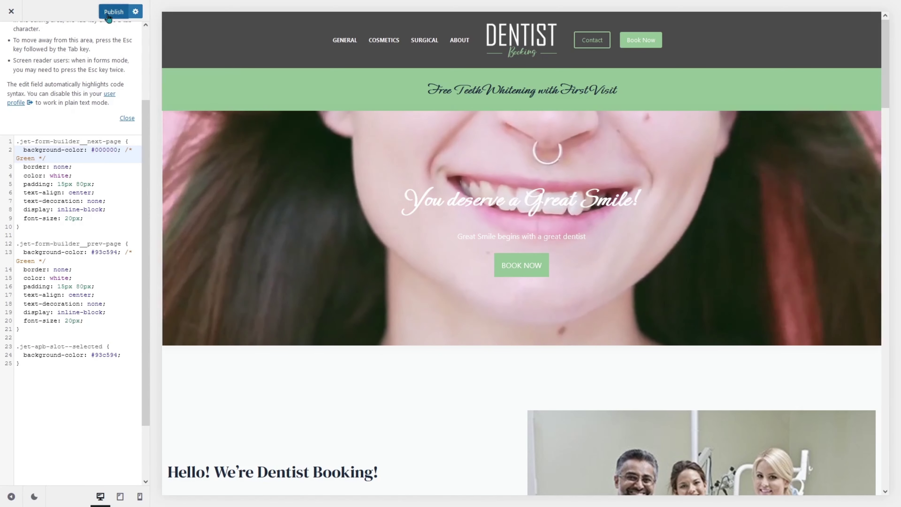
click(113, 12)
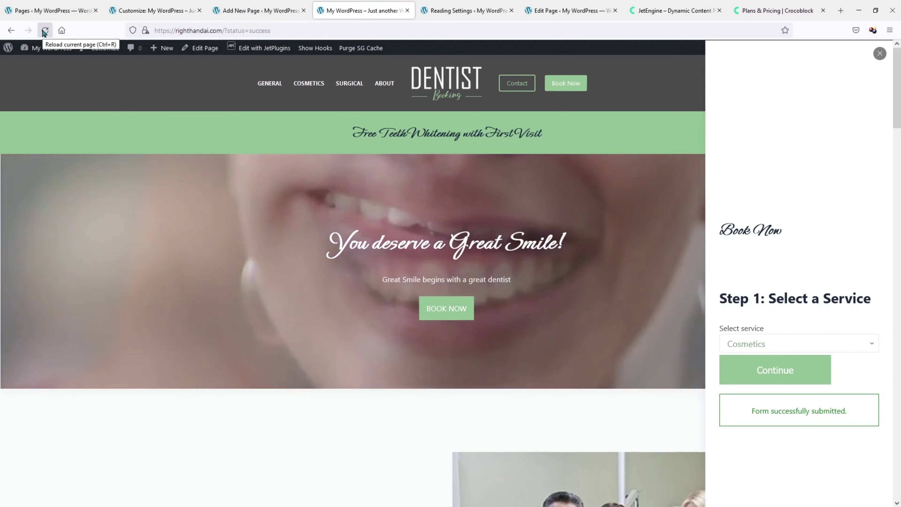
Reload the site and step the booking popup through the first dentist to 22 October's time slots.
click(44, 31)
key(F11)
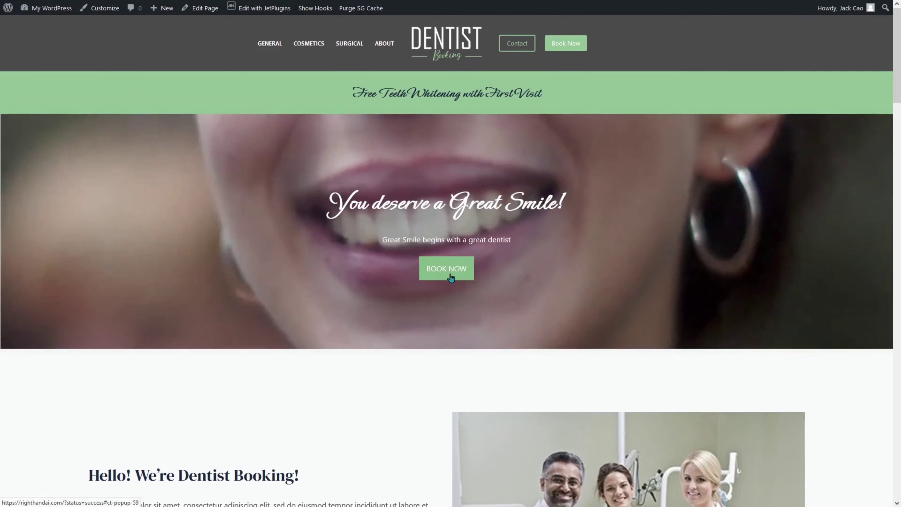
click(449, 276)
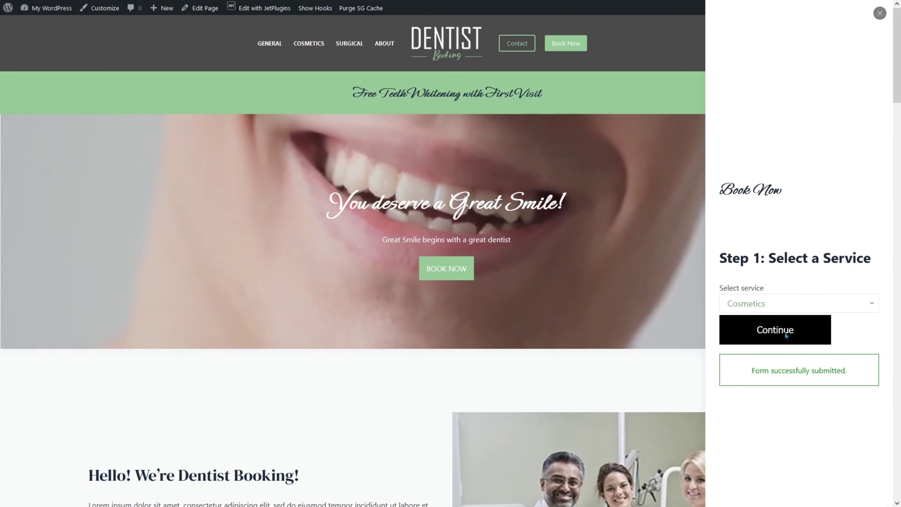
click(786, 335)
click(766, 284)
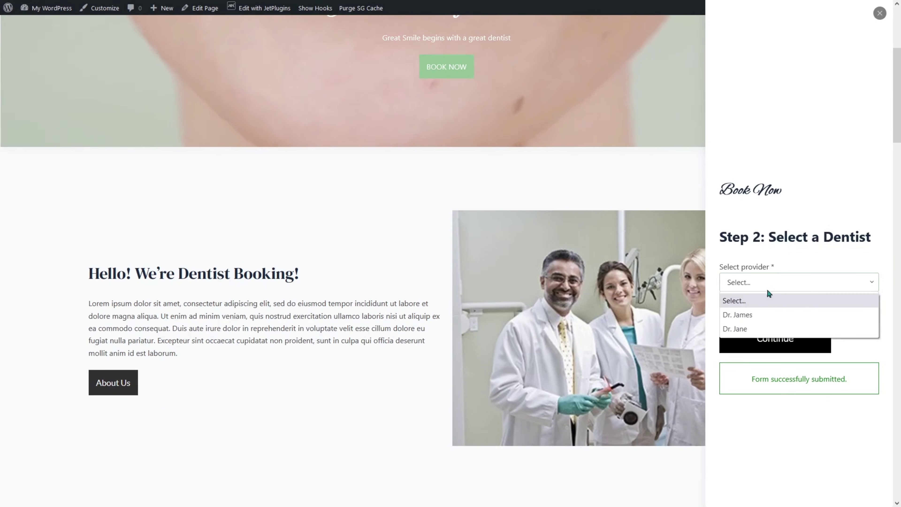
click(774, 316)
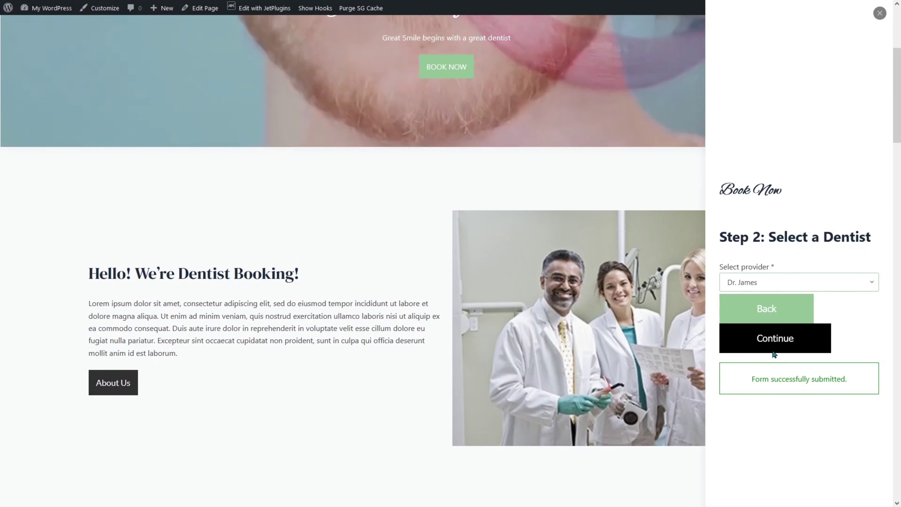
click(777, 338)
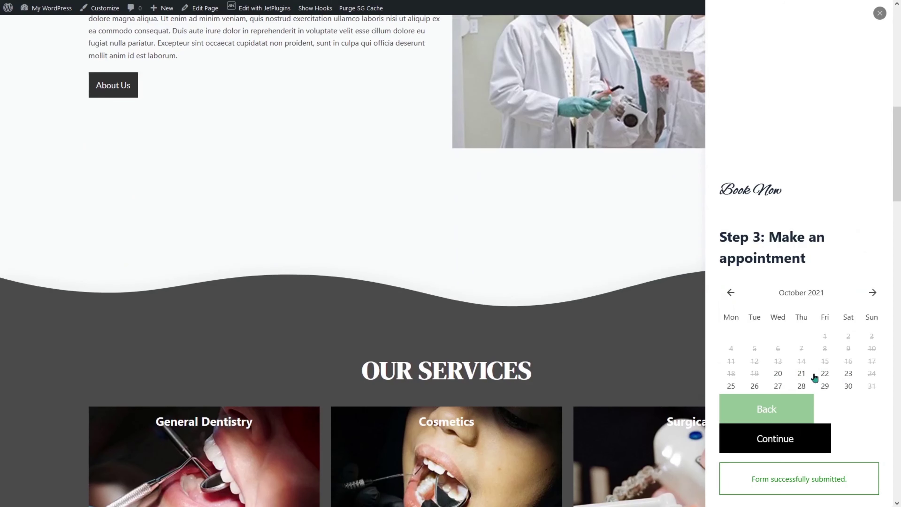
click(825, 373)
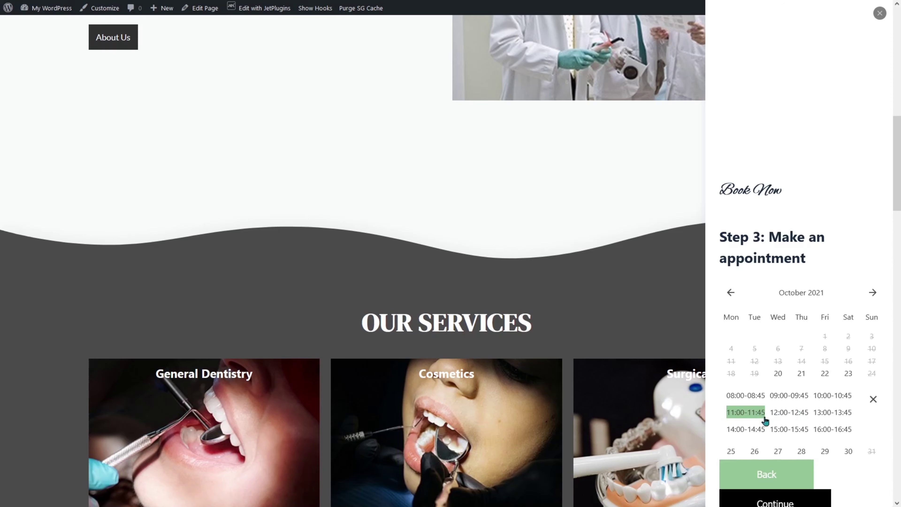
key(F11)
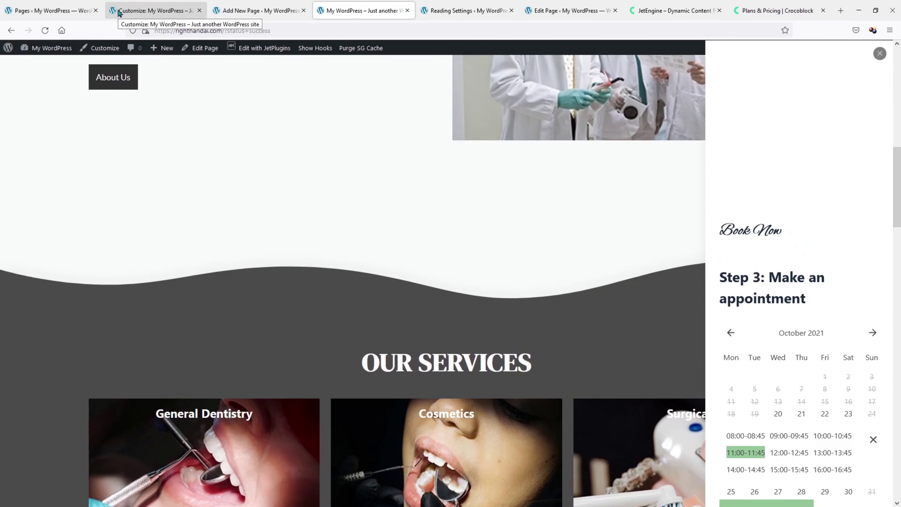
Review the CSS in the Customizer tab, then return to the live Dentist Booking homepage.
click(142, 8)
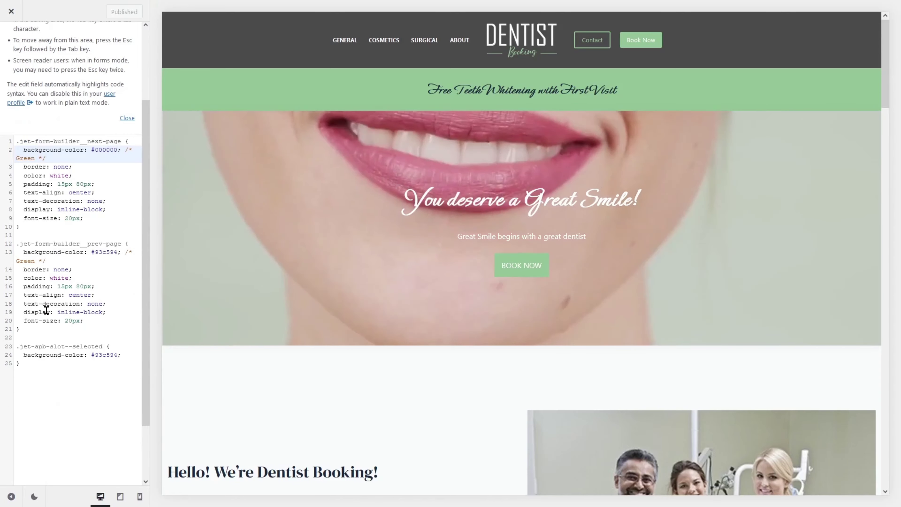
mouse_move(184, 3)
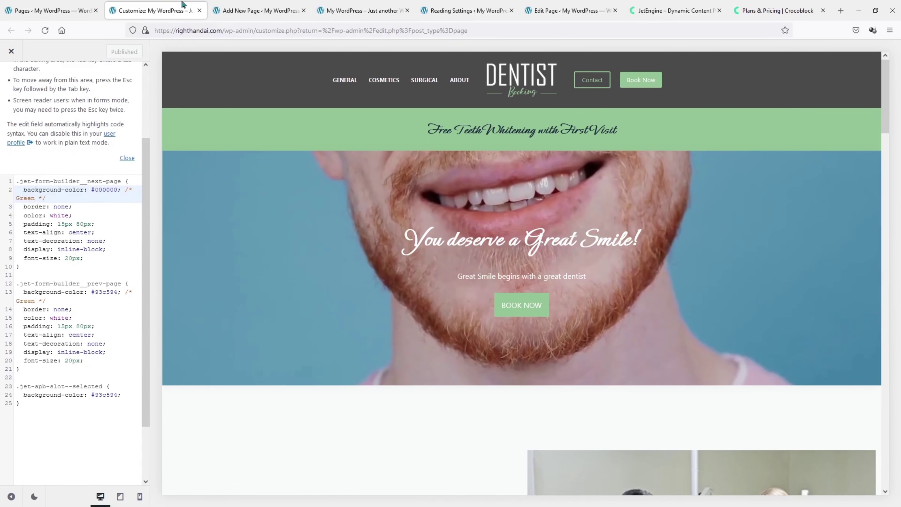
click(351, 5)
scroll(704, 250, down, 4)
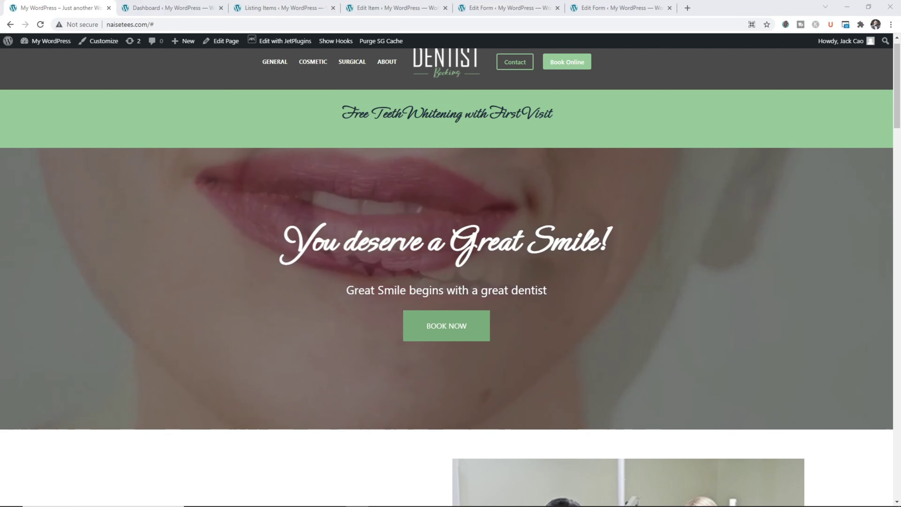
Reopen the booking popup to view its priced services, then go to the admin Dashboard.
click(426, 334)
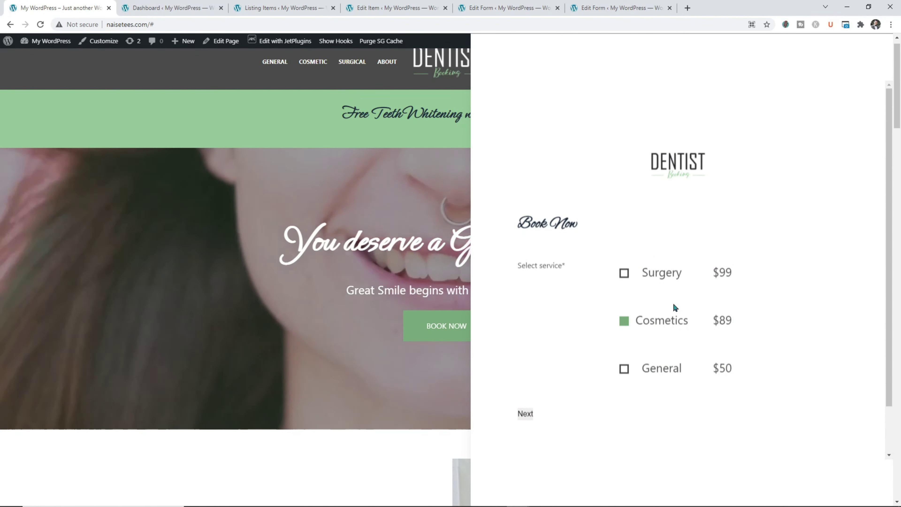
click(155, 11)
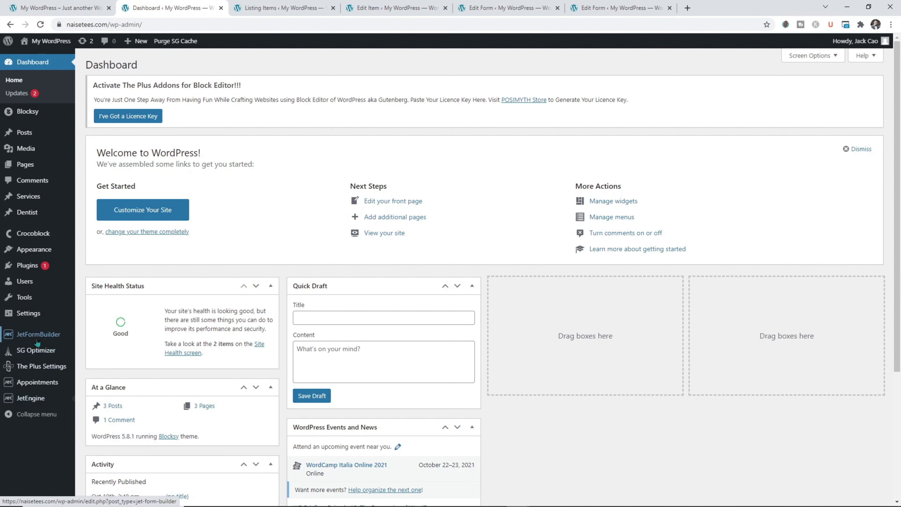
Open the booking form's service_id field and confirm its custom List of Services item template.
mouse_move(37, 342)
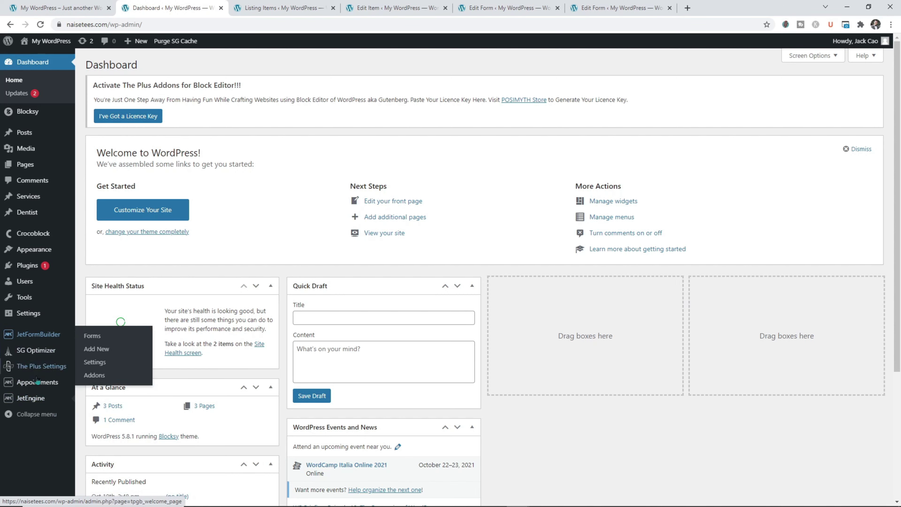
click(92, 468)
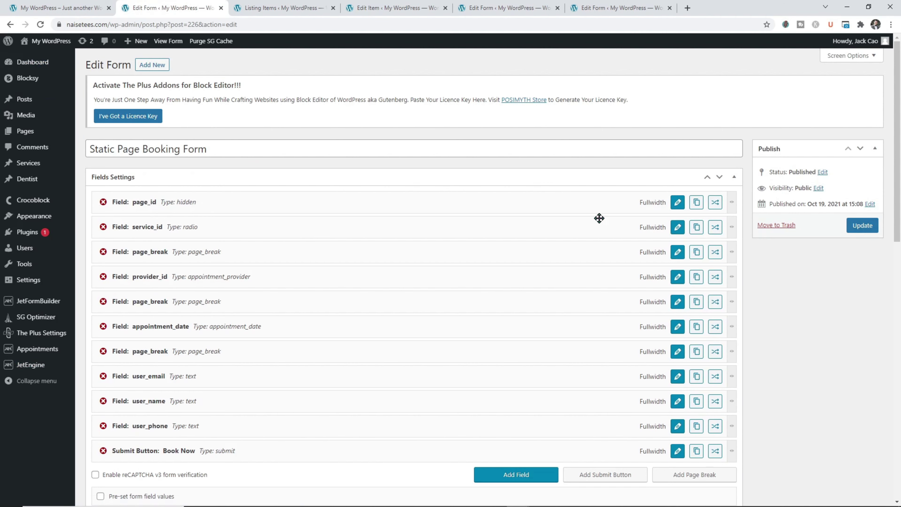
click(678, 228)
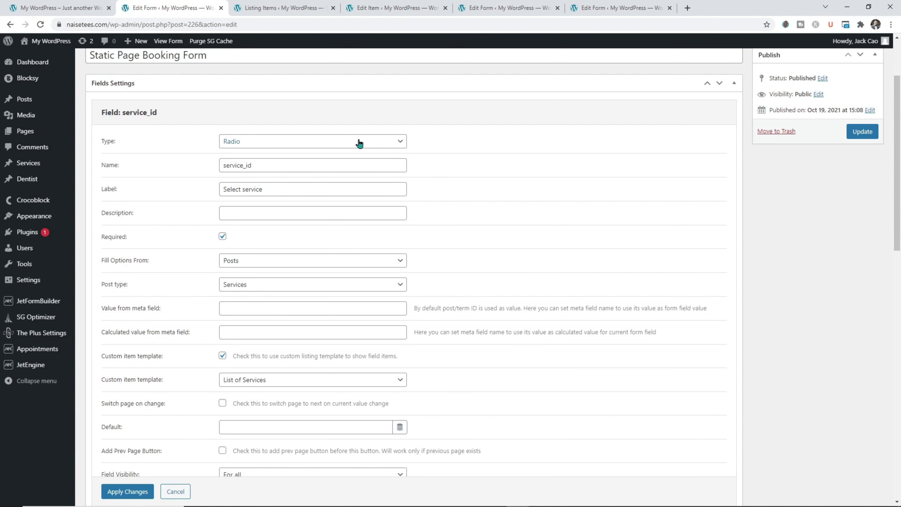
scroll(147, 283, down, 2)
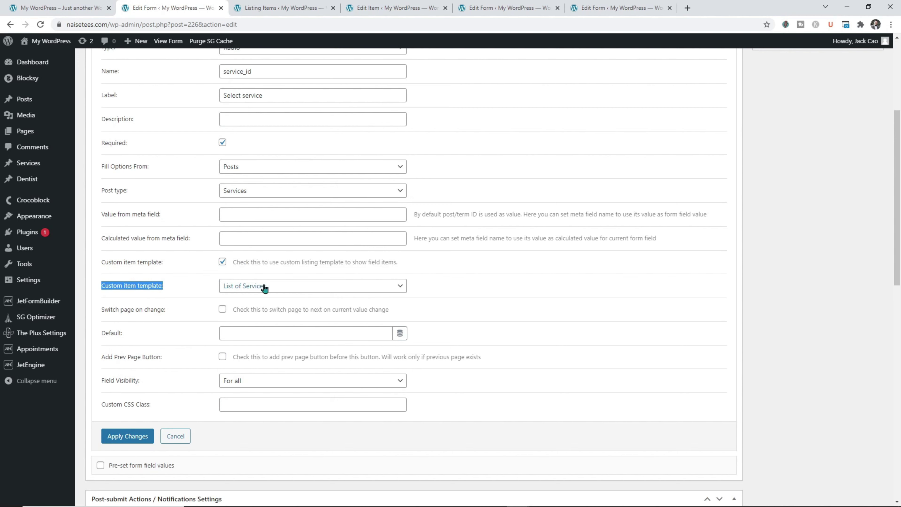
Open JetEngine's Listing Items page in a new tab.
mouse_move(85, 365)
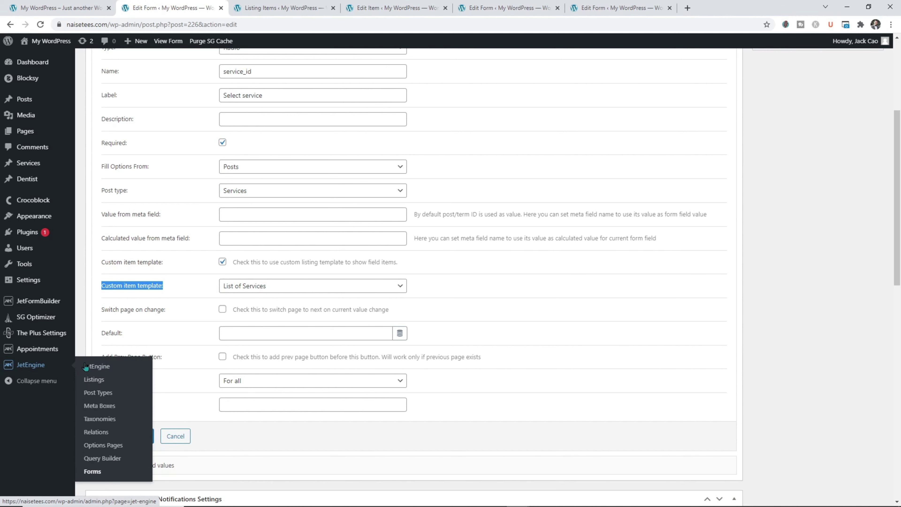
right_click(94, 382)
click(114, 381)
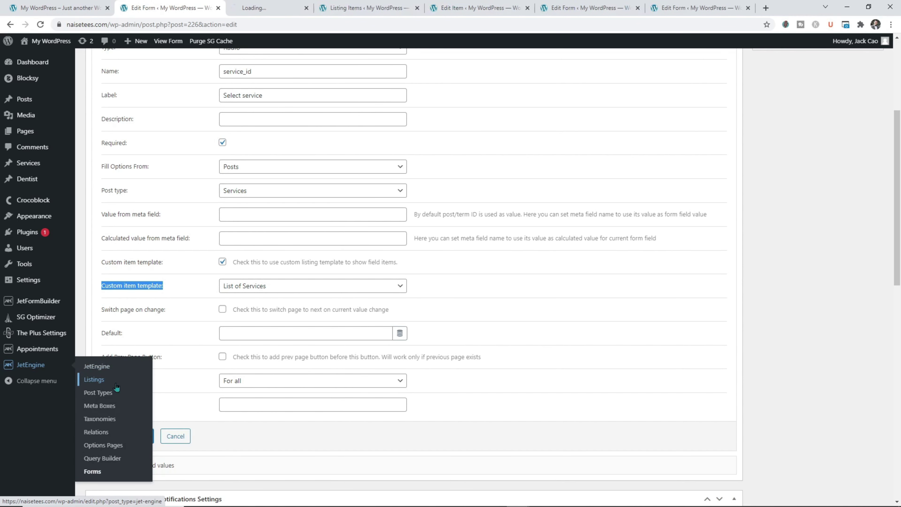
click(270, 7)
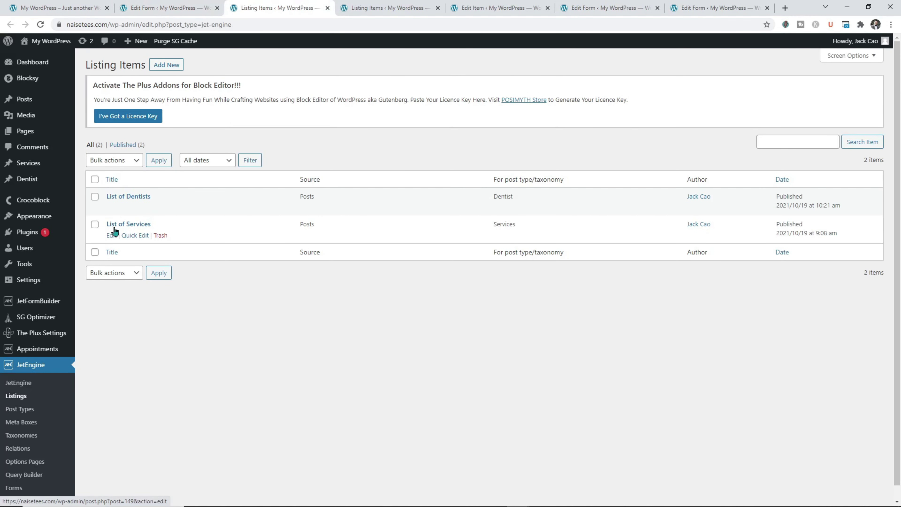
Open the List of Services listing template and compare it with the live booking form.
click(108, 236)
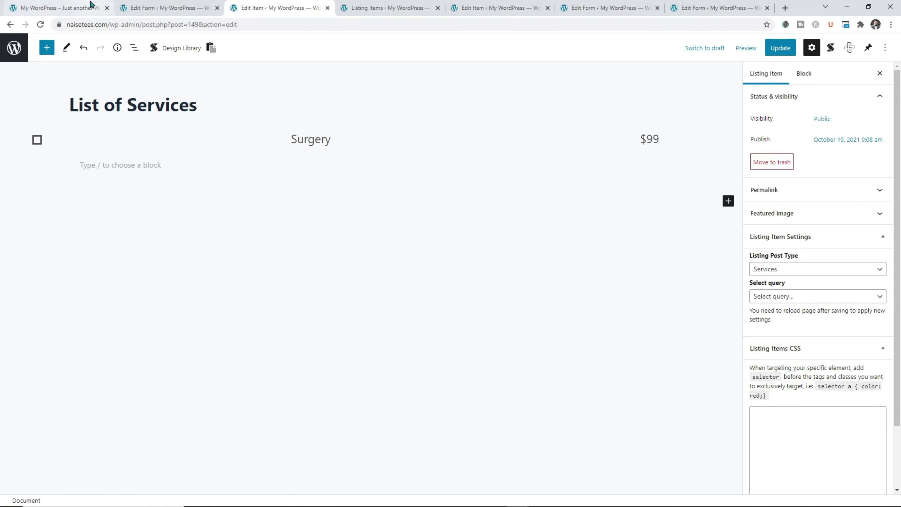
click(71, 8)
click(153, 6)
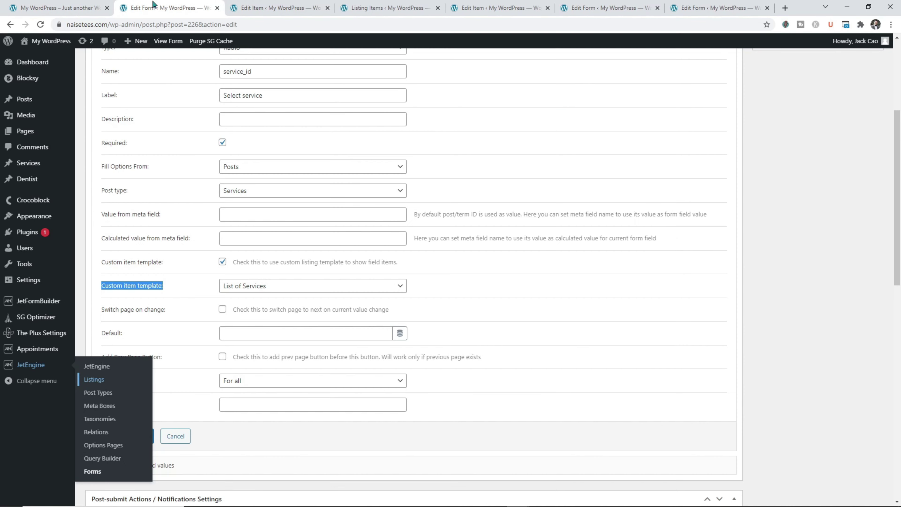
Open Static Page Booking Form from JetFormBuilder Forms in a new block-editor tab.
mouse_move(70, 302)
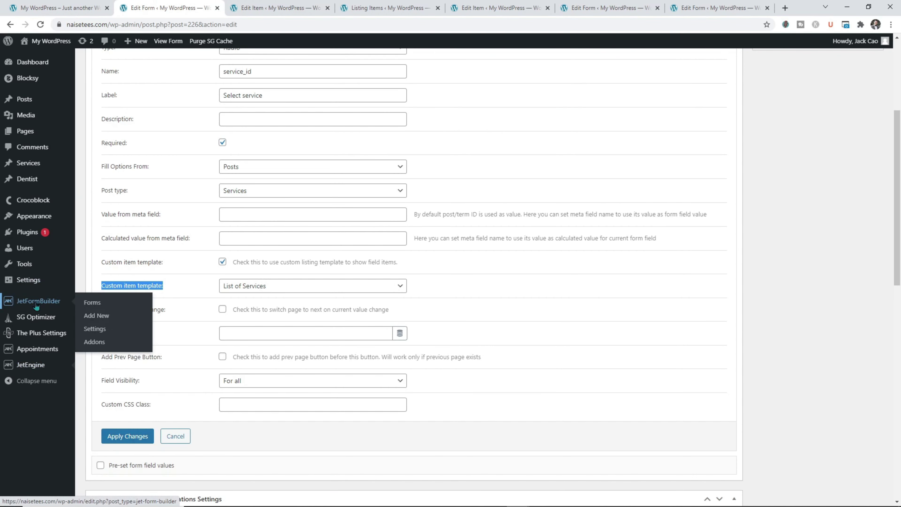
middle_click(88, 310)
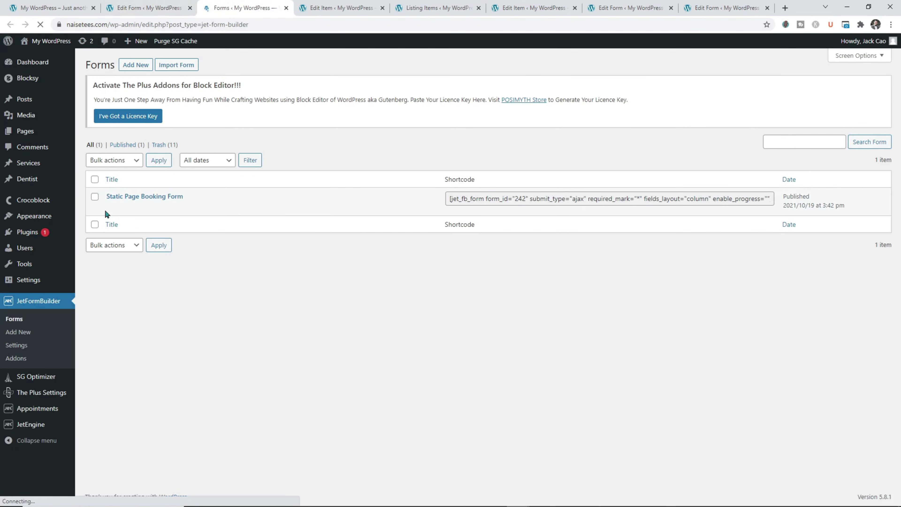
click(113, 206)
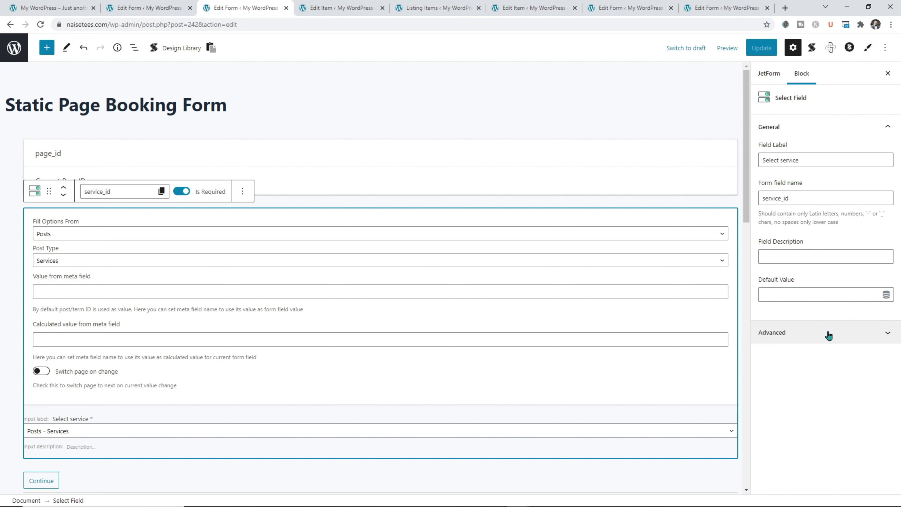
click(149, 8)
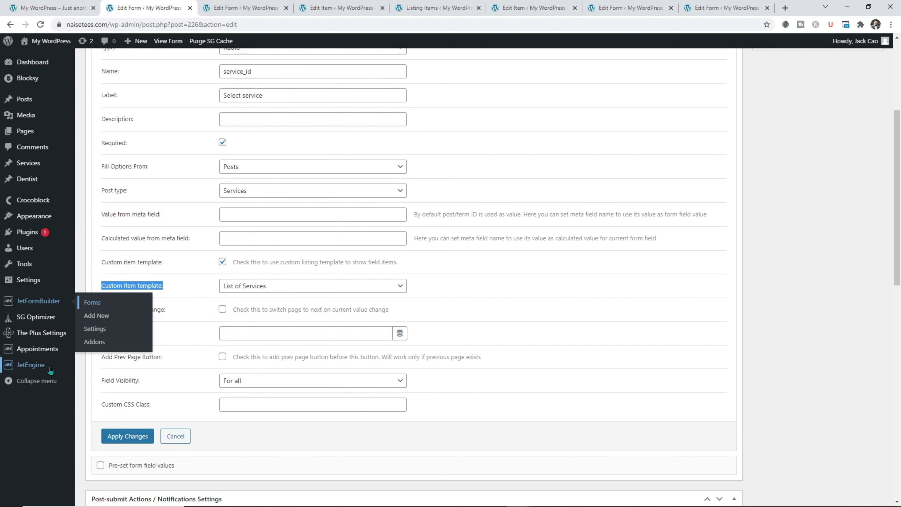
Open the List of Dentists listing template and check the booking panel on the live site.
mouse_move(47, 370)
click(94, 380)
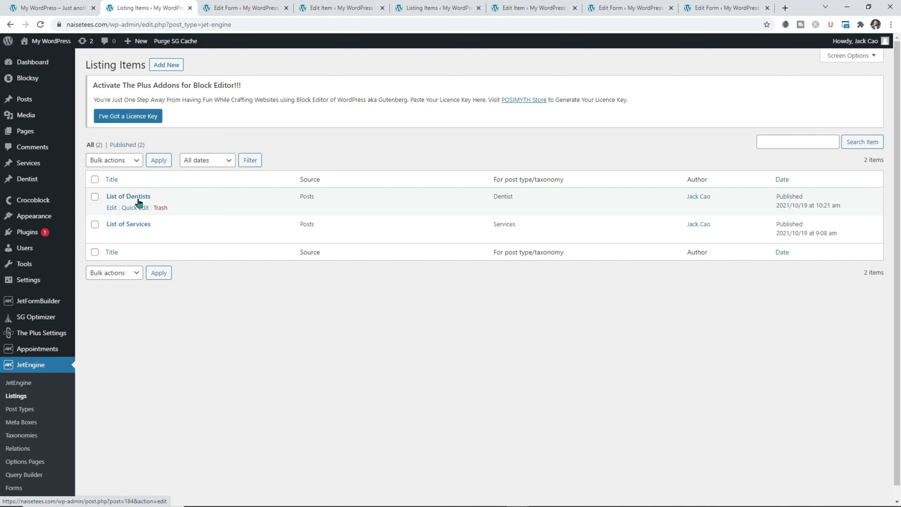
click(112, 208)
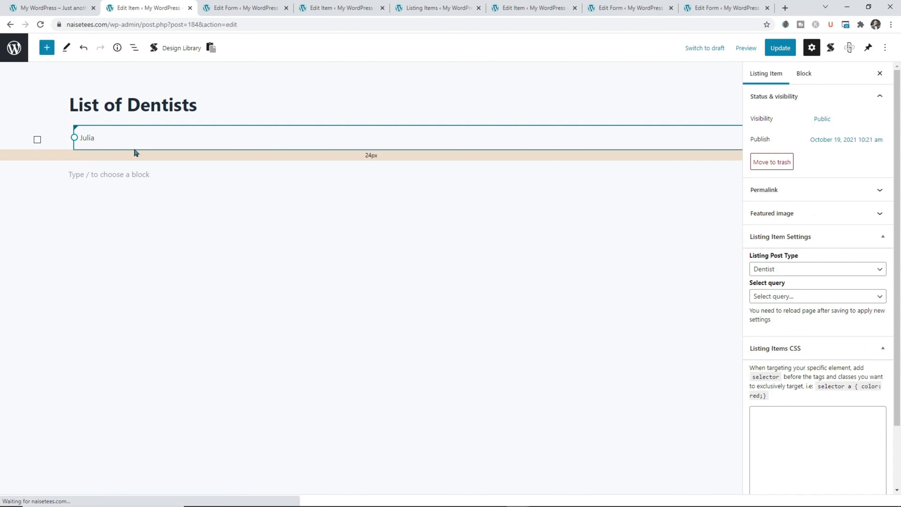
click(42, 7)
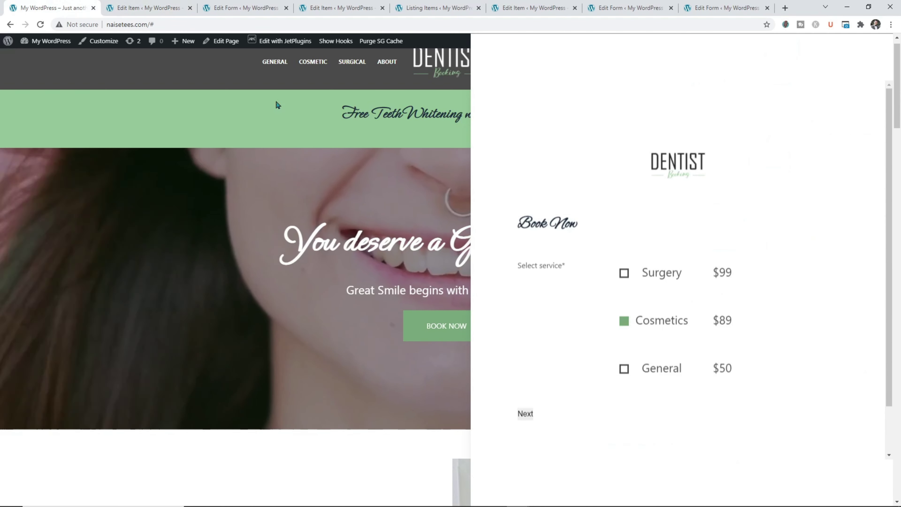
click(167, 8)
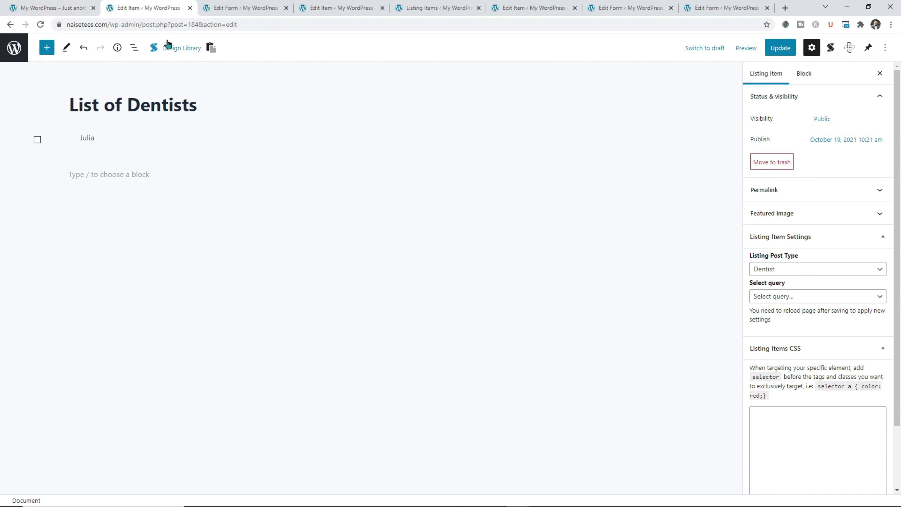
Cycle through the open tabs, then reopen the older Static Page Booking Form field editor.
click(232, 8)
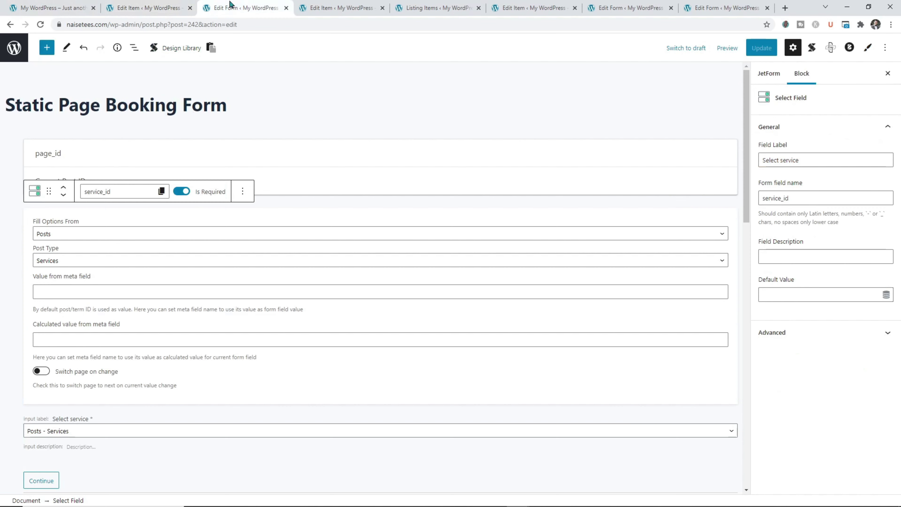
click(319, 5)
click(420, 5)
scroll(32, 429, down, 1)
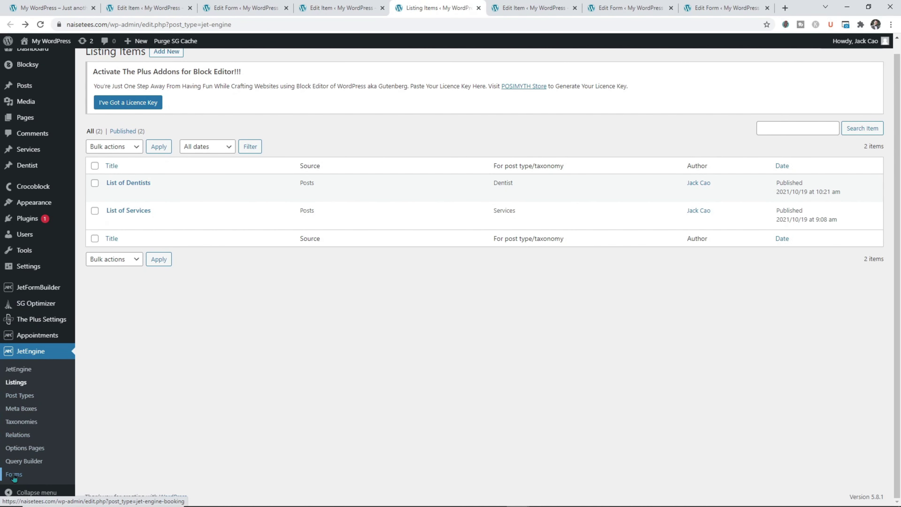
click(115, 206)
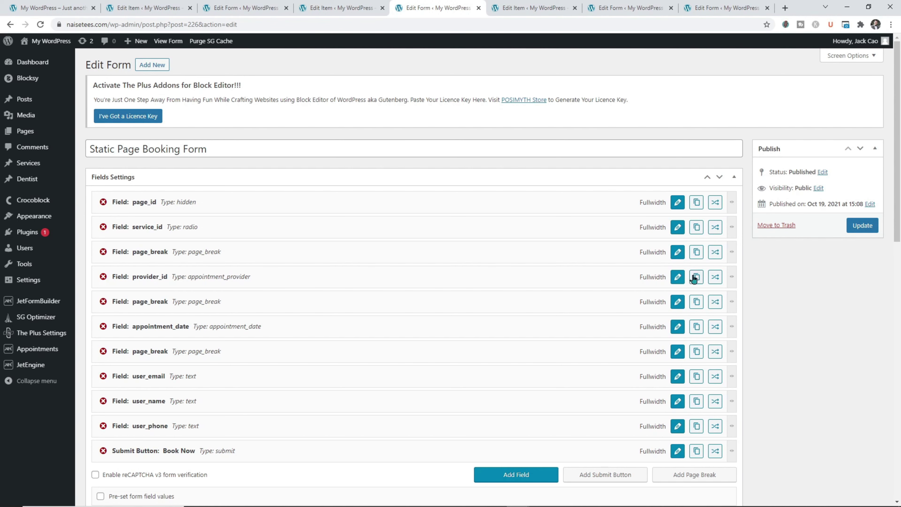
Give provider_id the List of Dentists custom item template, apply it, and update the form.
click(676, 278)
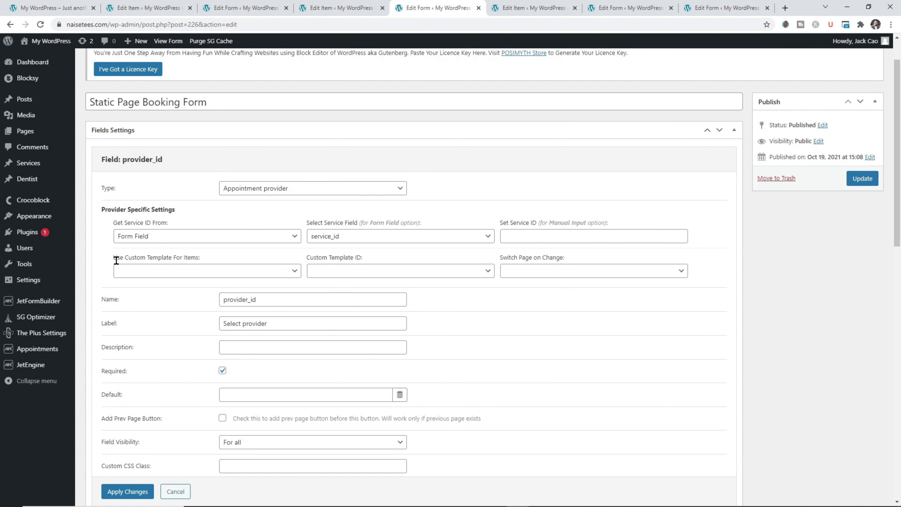
click(207, 255)
click(213, 274)
click(185, 301)
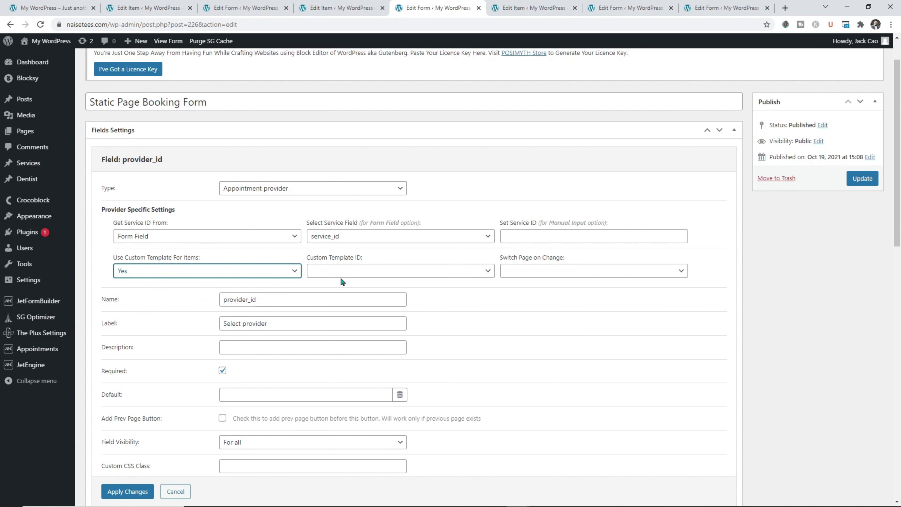
click(341, 276)
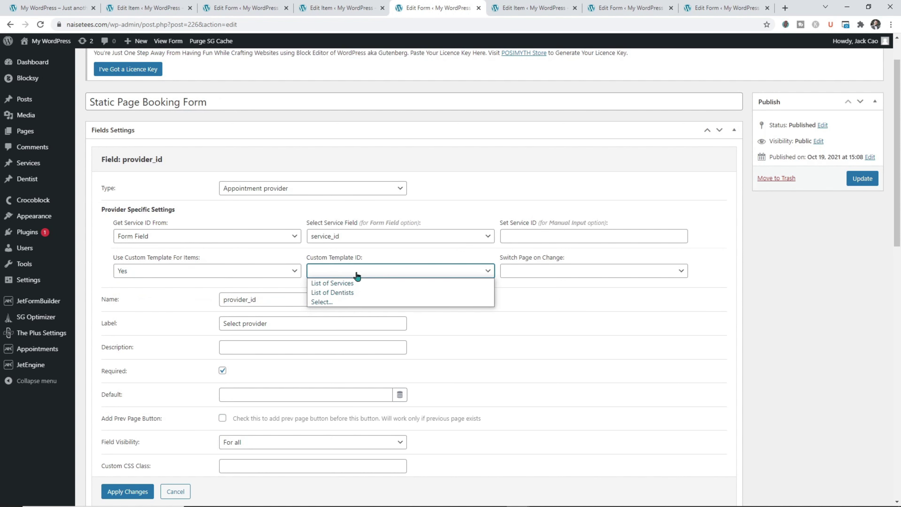
click(355, 293)
click(138, 492)
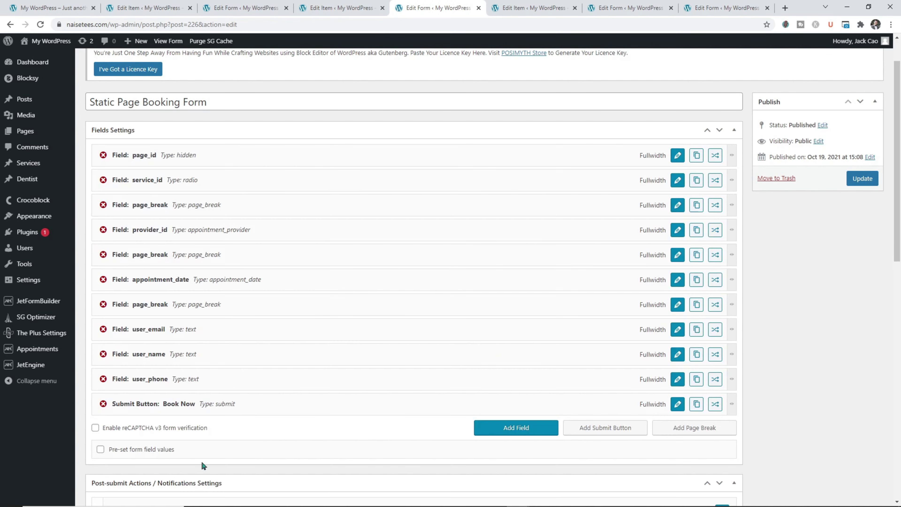
click(855, 178)
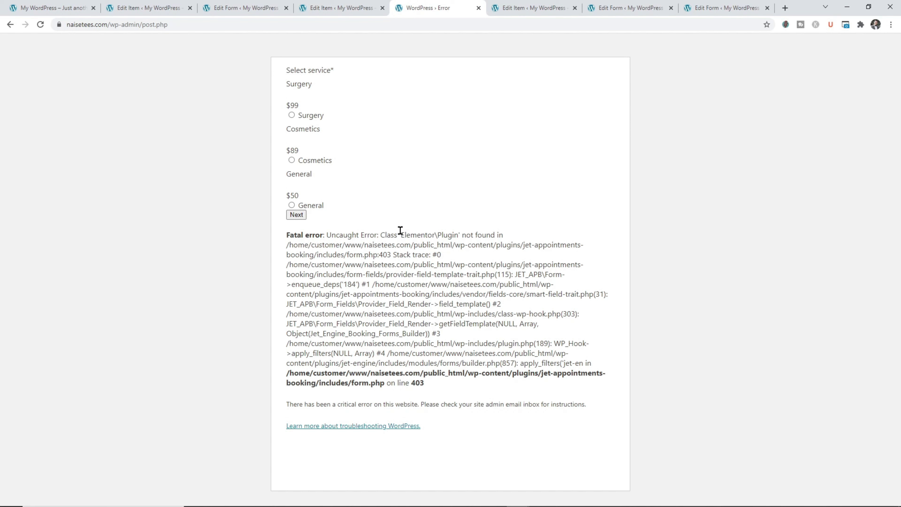
Note the missing Elementor\Plugin class, leave the error, and open Static Page Booking Form in JetFormBuilder.
drag(395, 235, 462, 234)
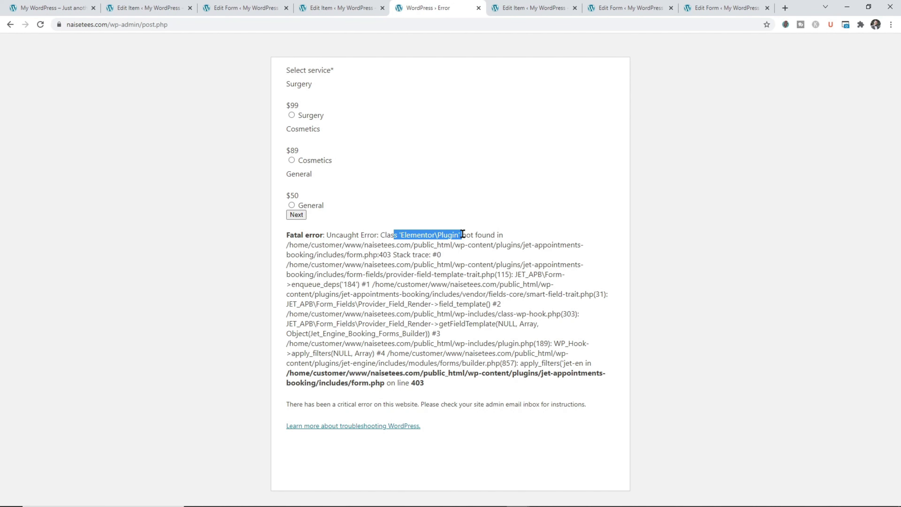
click(10, 24)
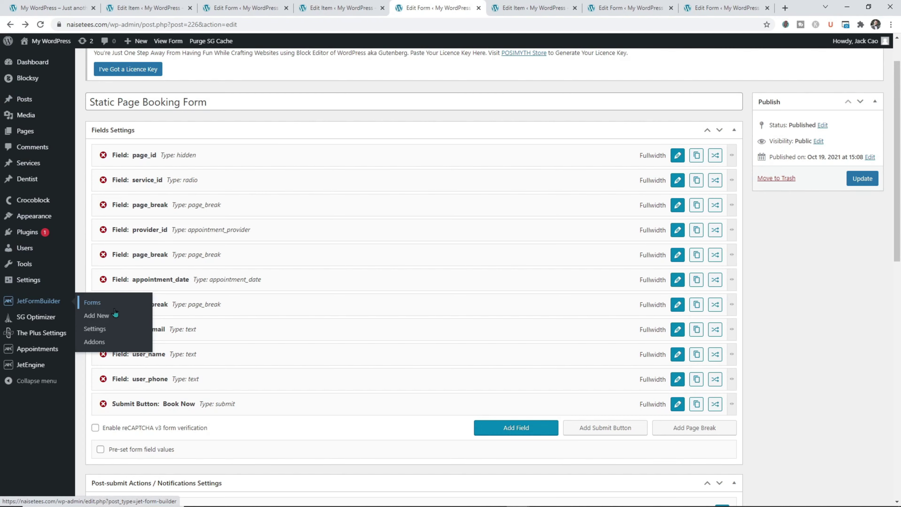
click(92, 302)
click(127, 204)
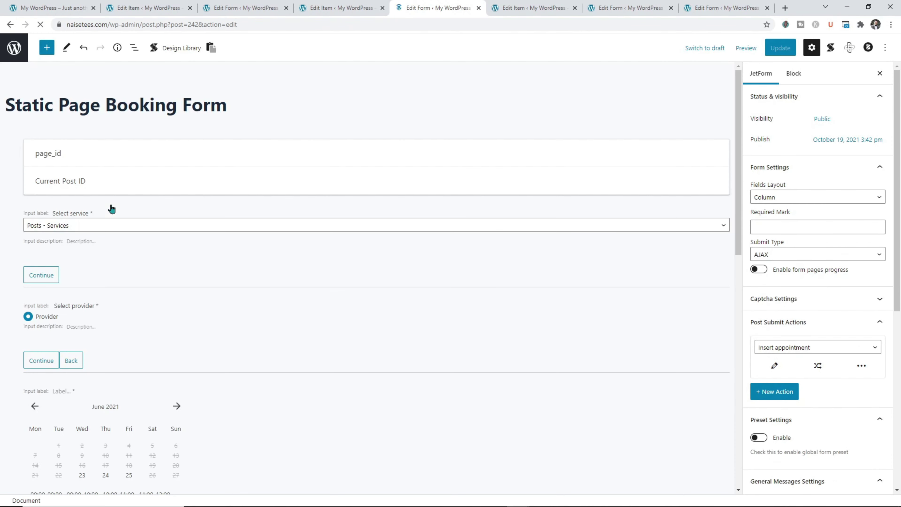
Select the Appointment Provider block and switch on Use Custom Template For Items.
click(113, 321)
click(115, 311)
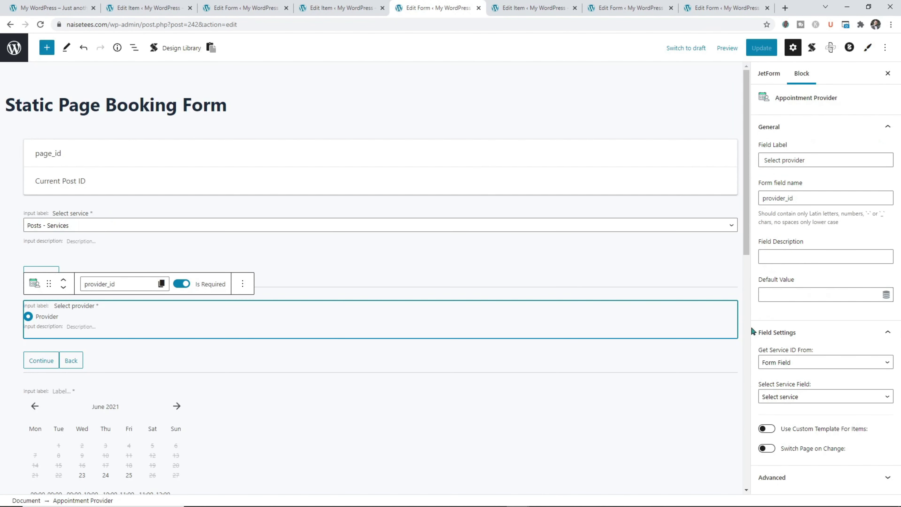
click(772, 429)
scroll(777, 429, down, 1)
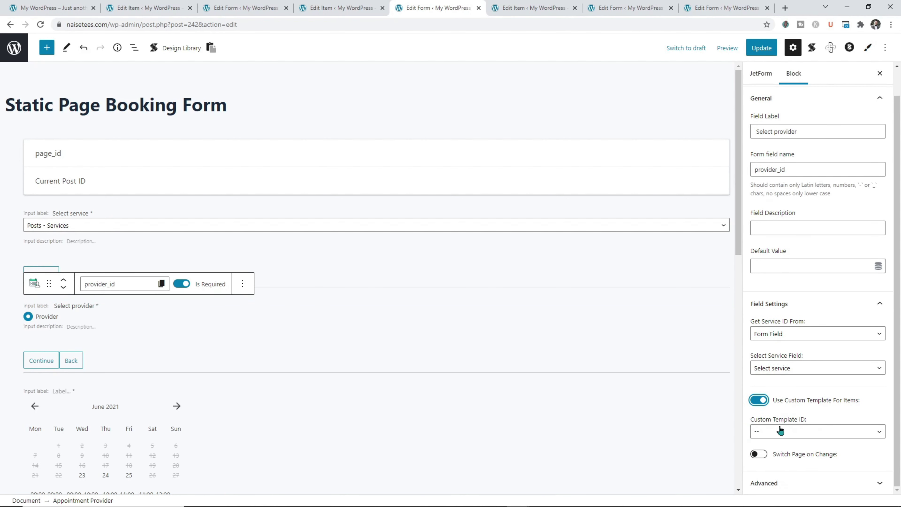